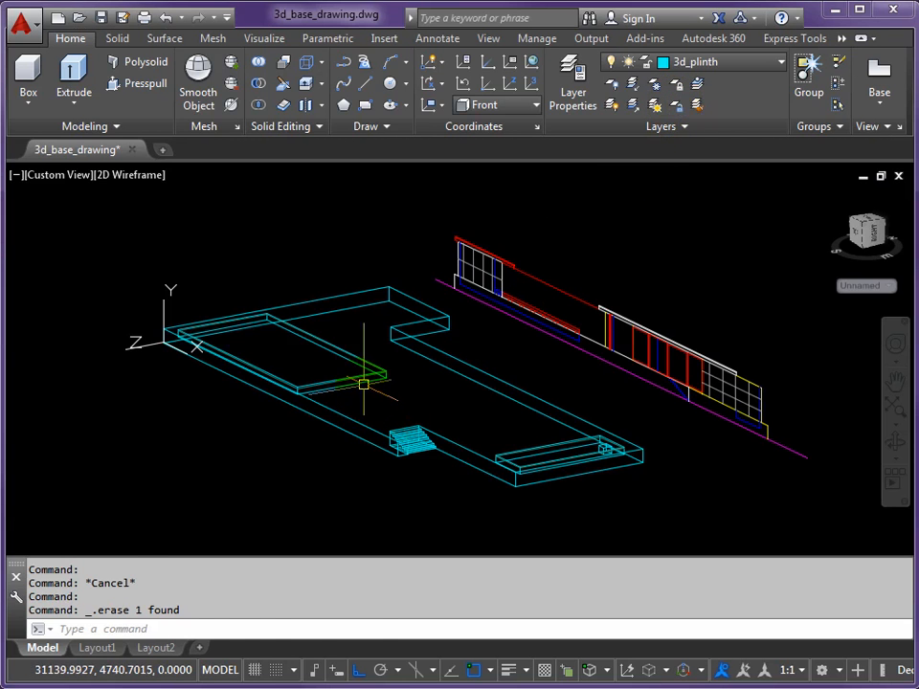
Step: Lock the 3d_plinth layer by picking an edge of the plinth solid
click(676, 108)
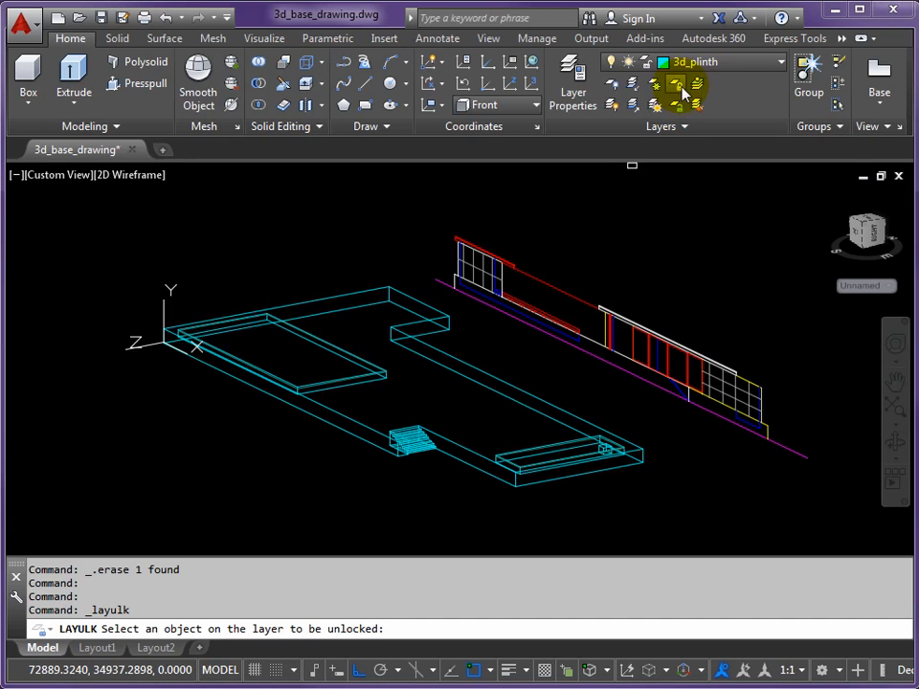
click(678, 88)
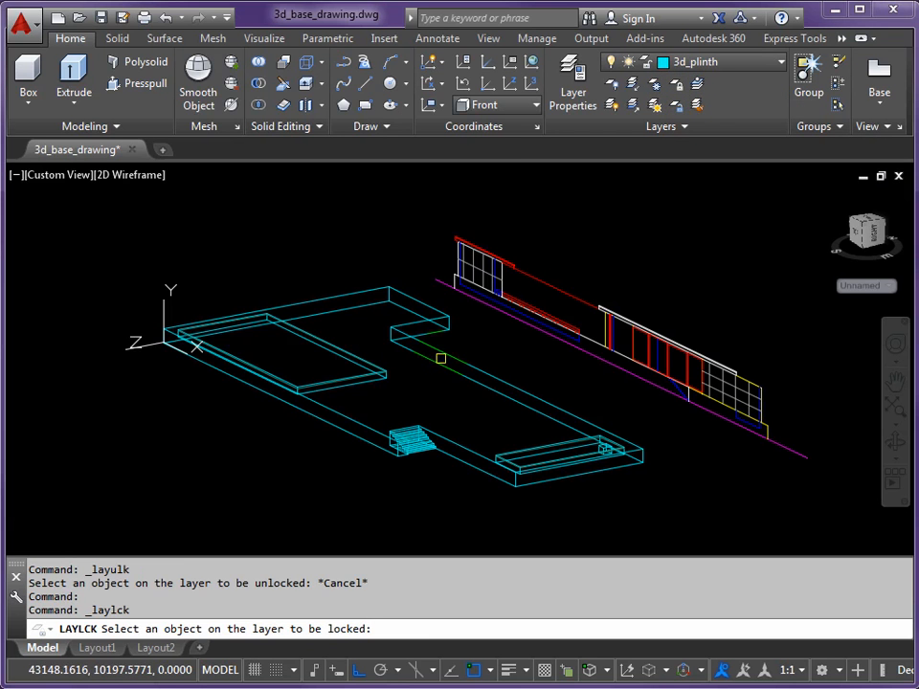
click(440, 359)
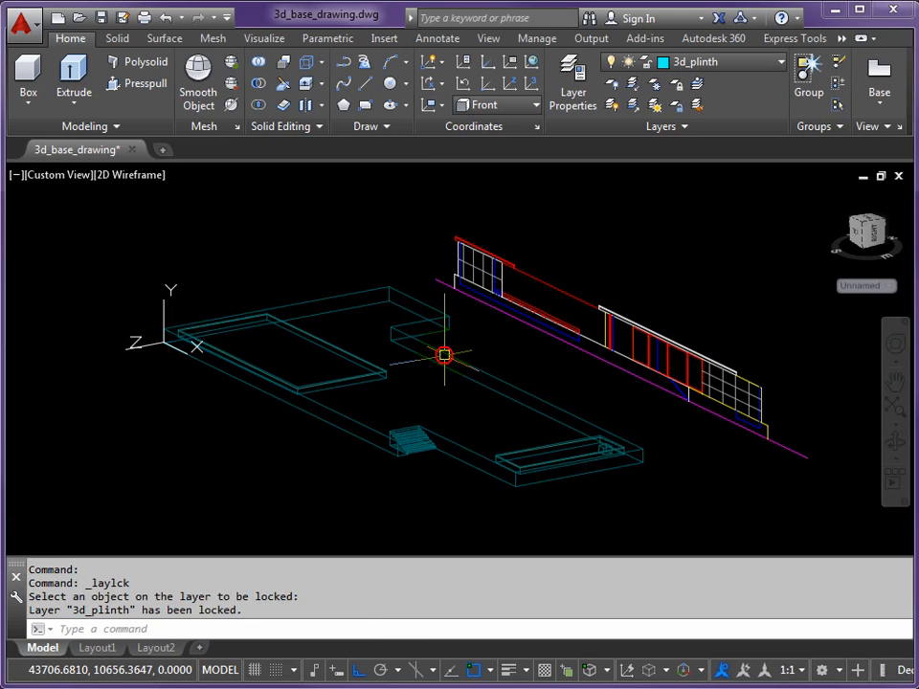
Step: Lock the 3d_water layer by picking the water object's edge inside the large pool
click(676, 86)
scroll(308, 345, up, 6)
click(383, 339)
scroll(486, 361, down, 6)
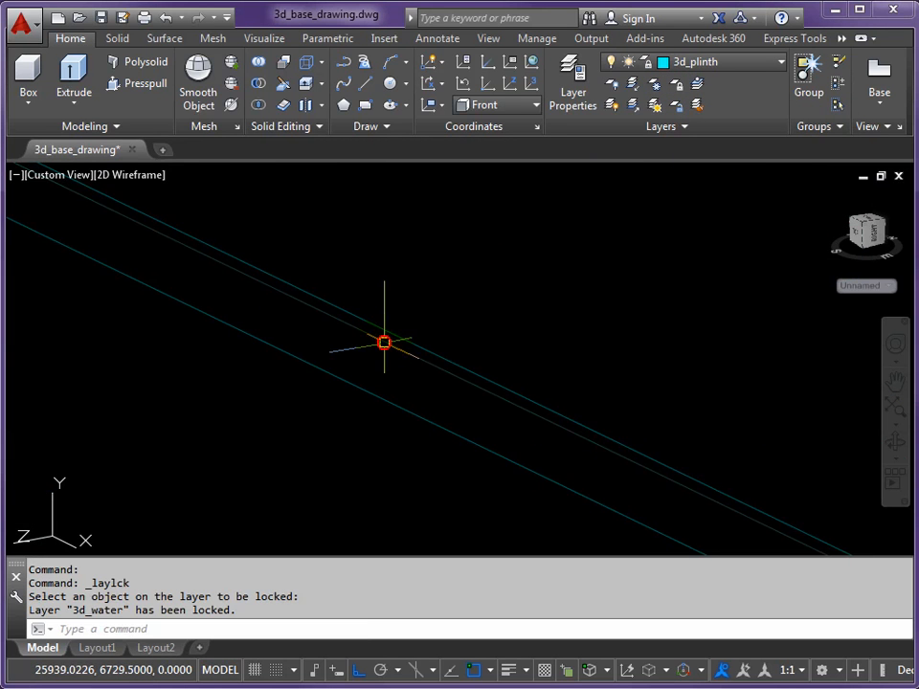
Step: Lock all layers whose names start with 2 using -LAYER with the name filter 2*
middle_drag(560, 322, 324, 311)
middle_drag(487, 331, 339, 340)
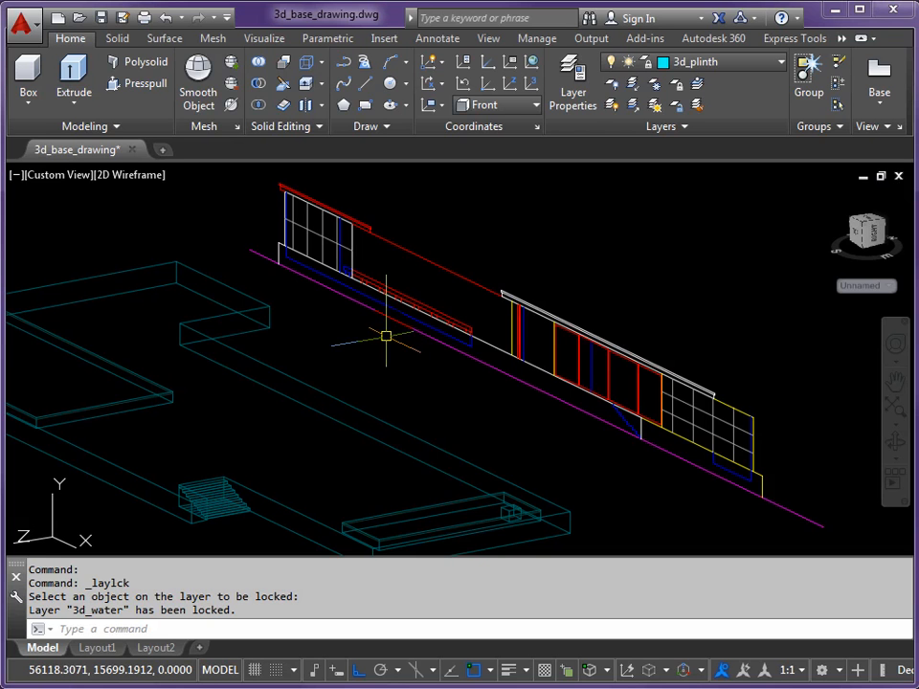
text(-LA)
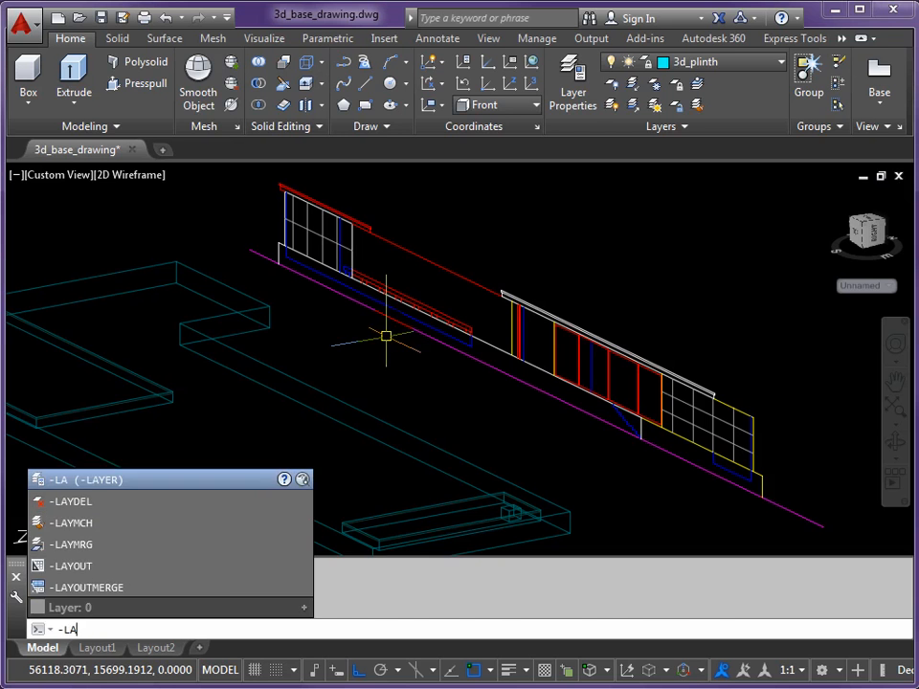
key(Return)
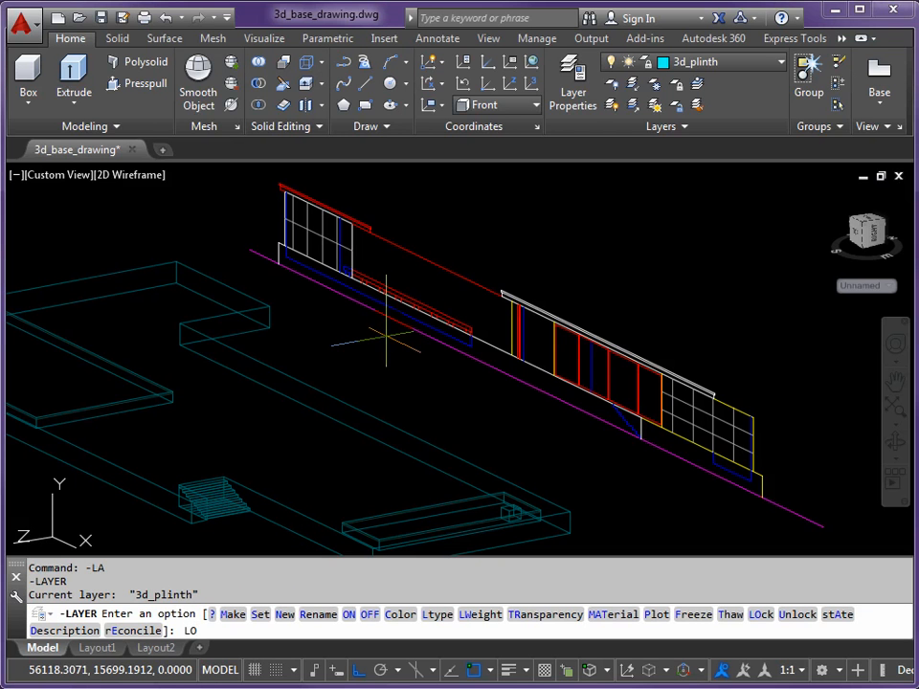
text(LO)
key(Return)
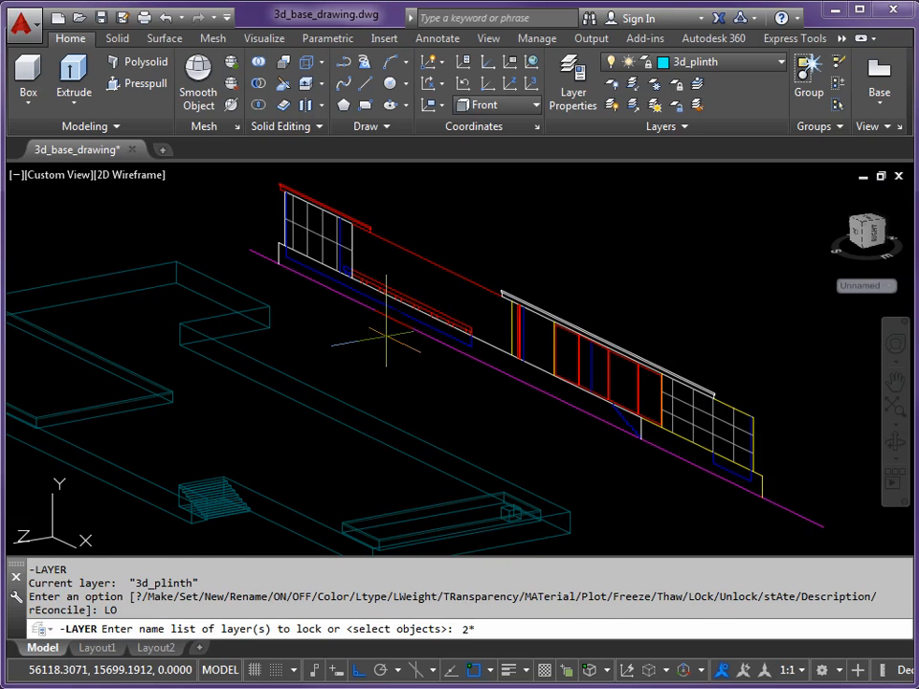
key(Return)
key(Return)
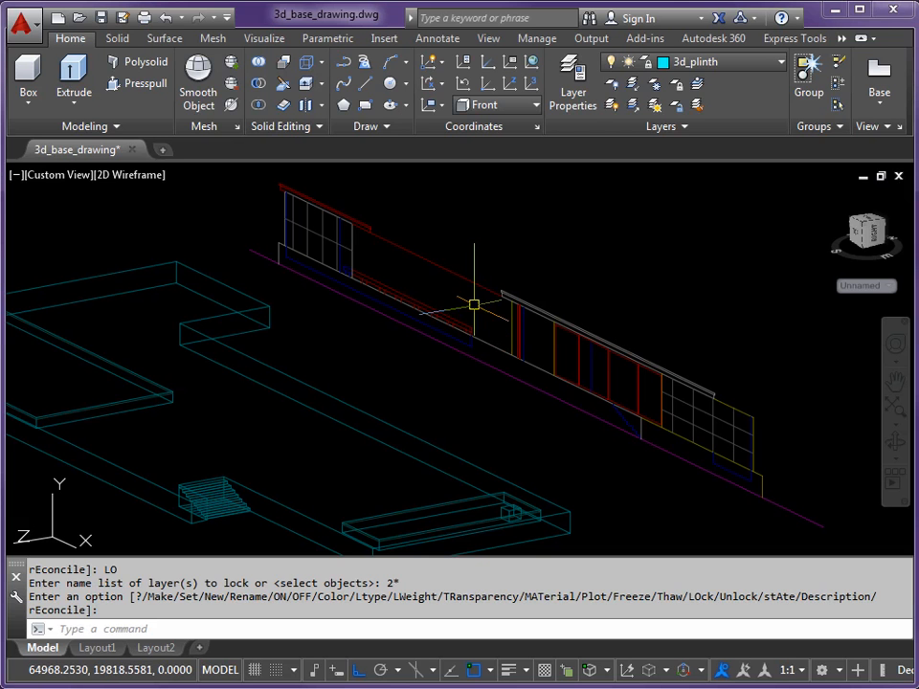
Step: Turn on every layer in the drawing using -LAYER with the wildcard *
middle_drag(435, 352, 517, 285)
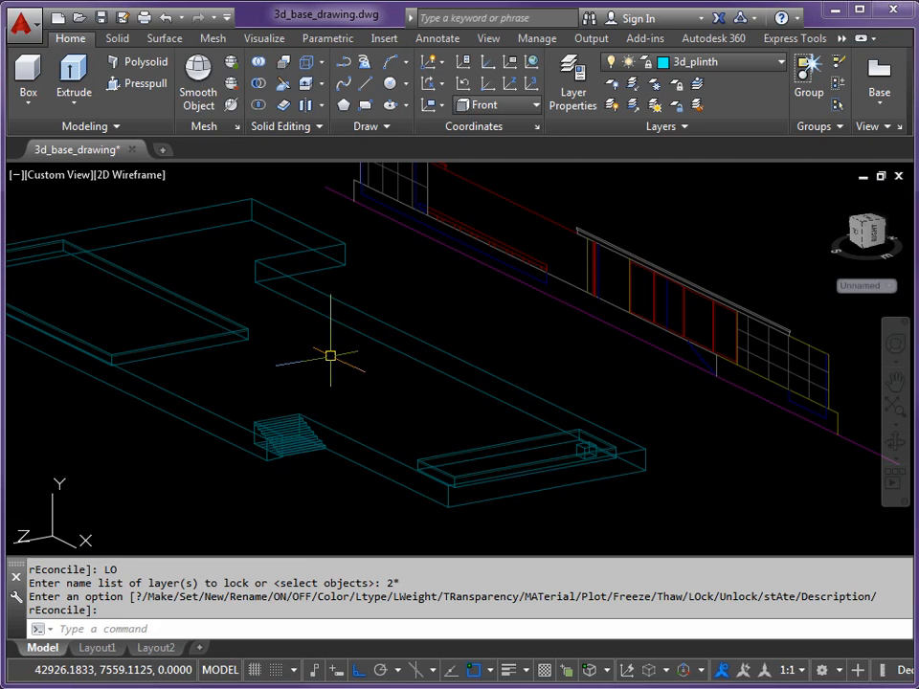
text(LA)
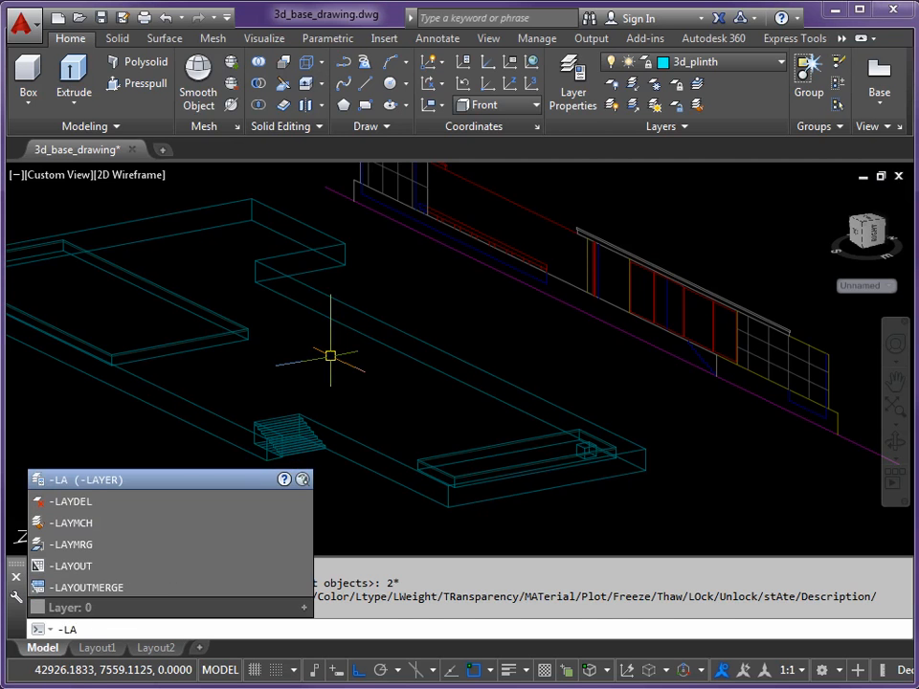
key(Return)
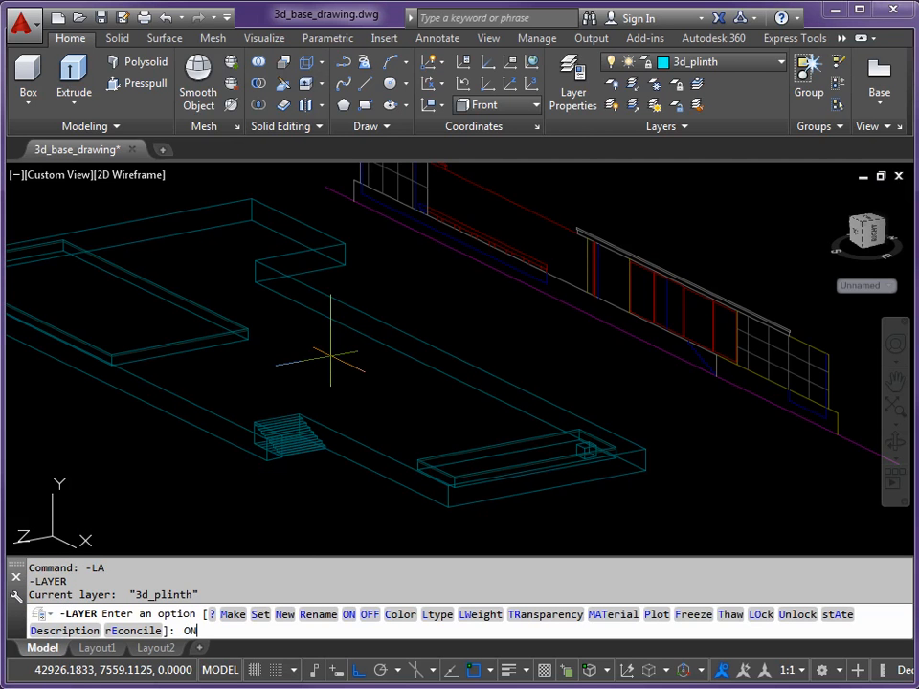
text(ON)
key(Return)
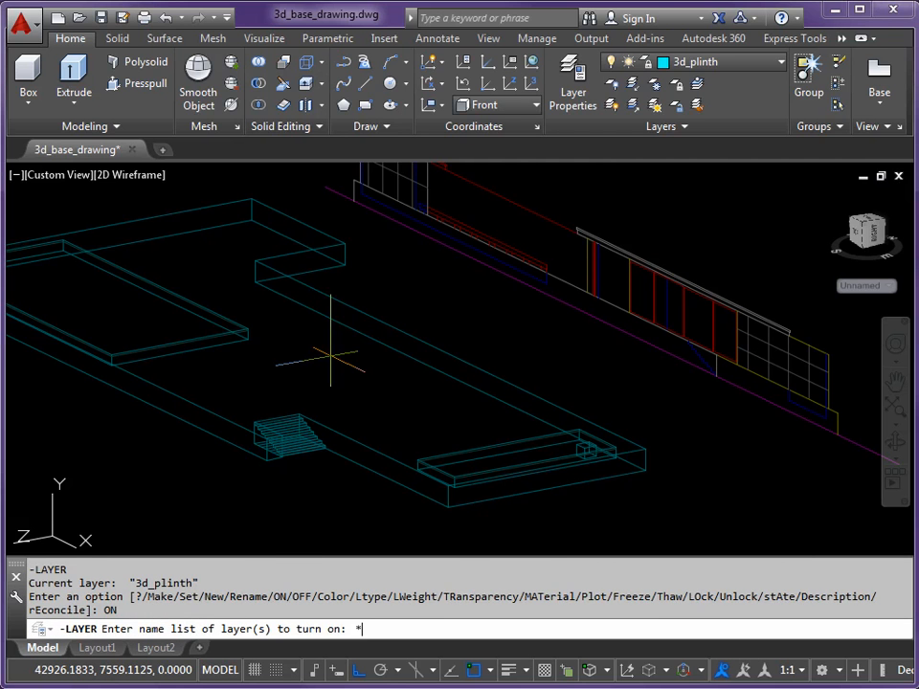
key(Return)
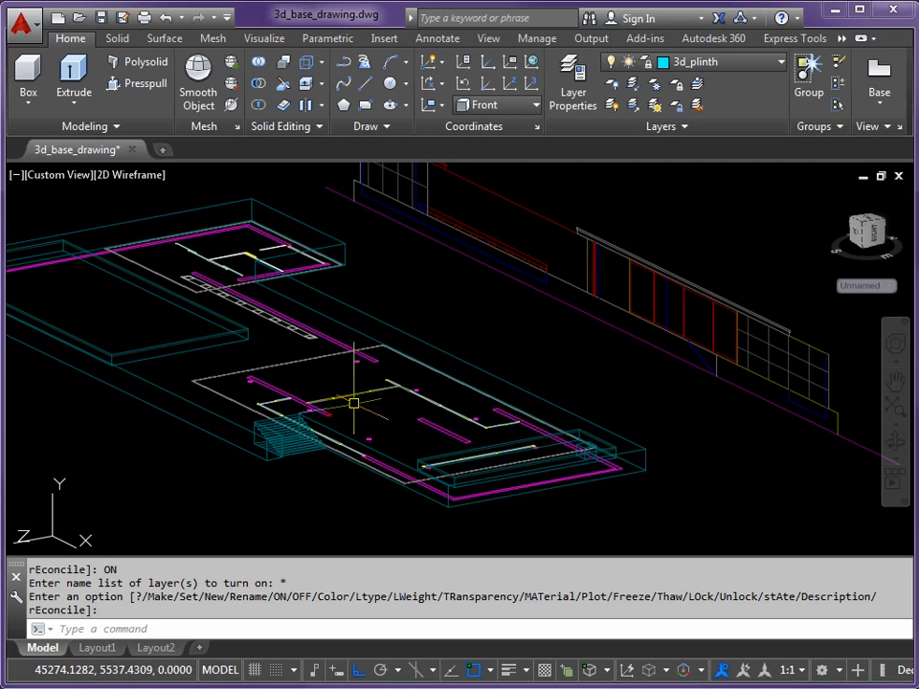
Step: Move all unlocked floor plan linework up from the plinth's lower outer corner to the matching upper corner near the small pool
scroll(372, 392, down, 2)
mouse_move(374, 394)
middle_down()
mouse_move(389, 386)
mouse_move(431, 396)
middle_up()
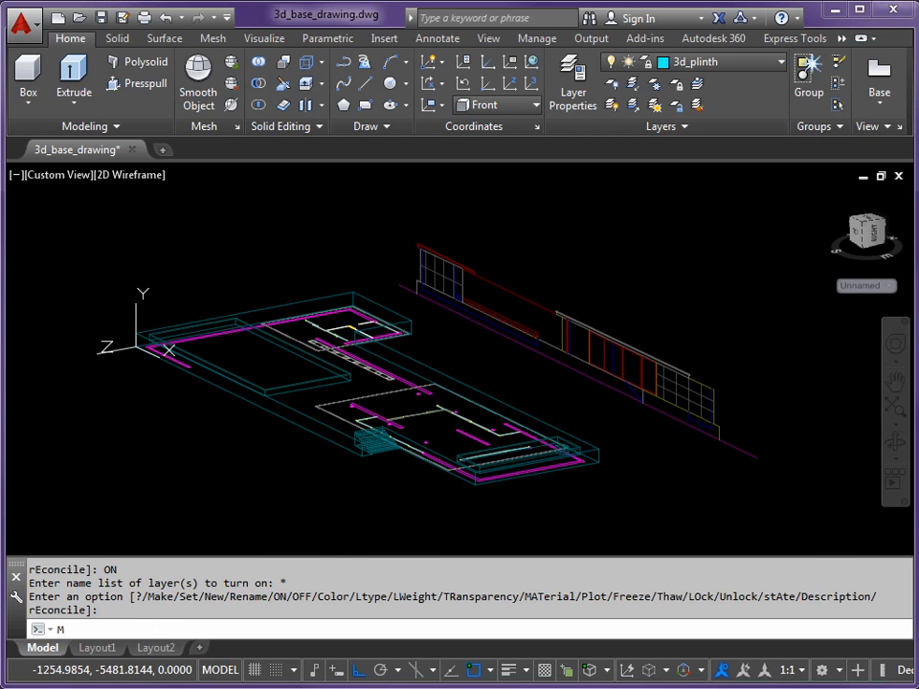
key(Return)
click(83, 220)
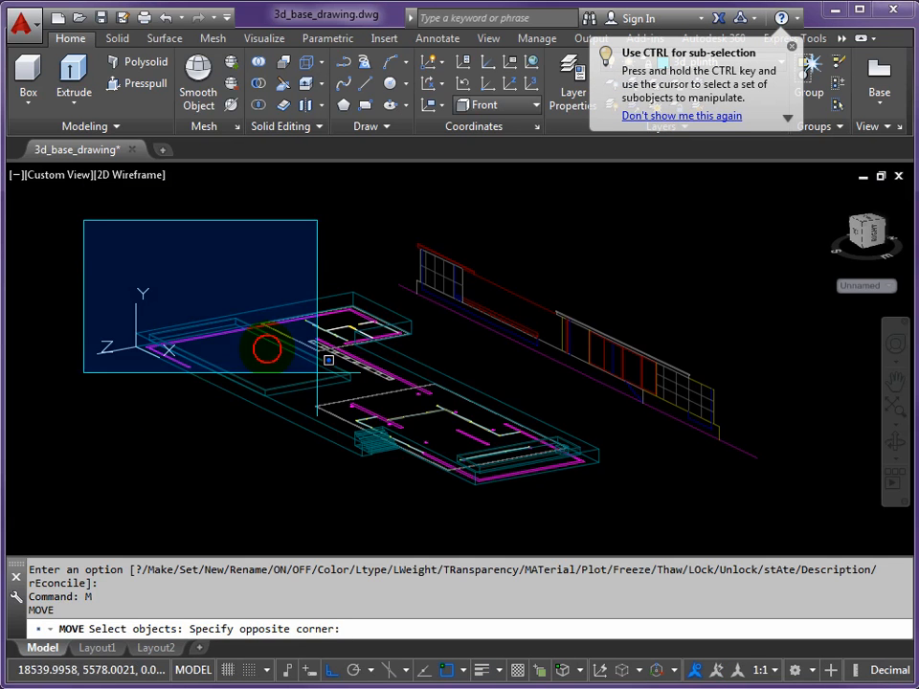
click(670, 505)
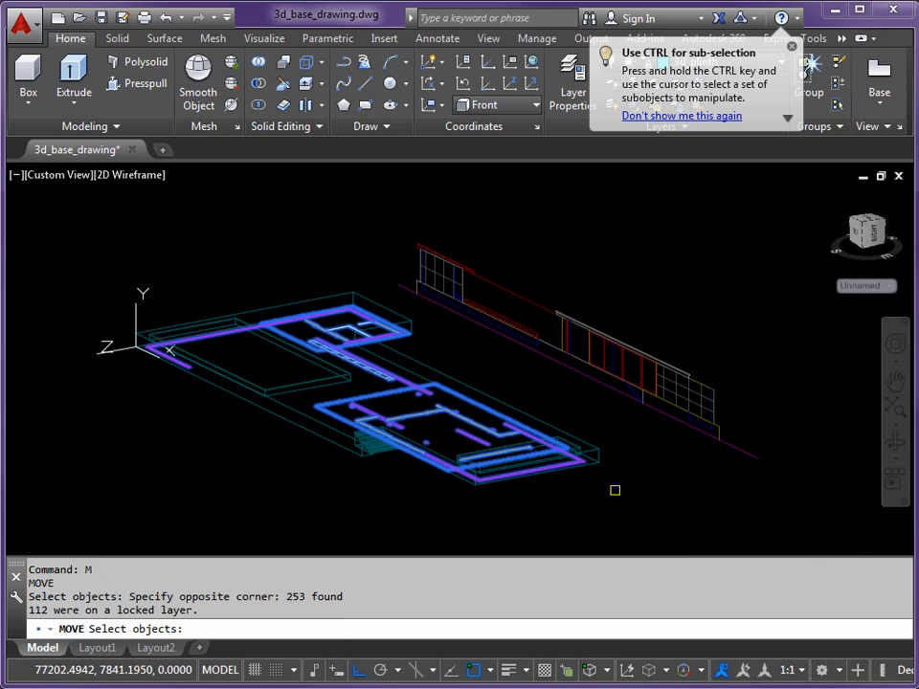
key(Return)
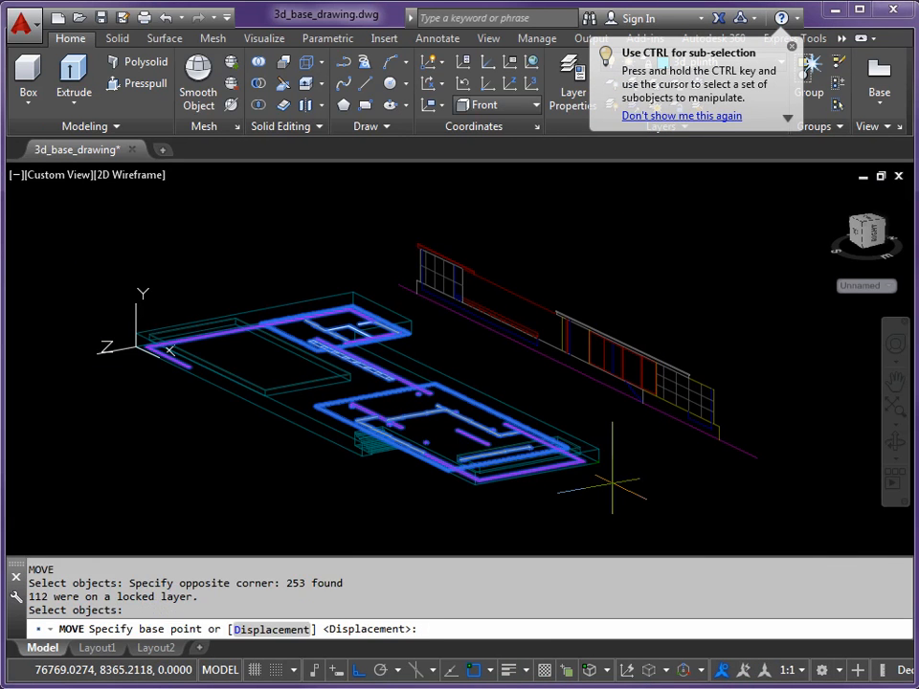
scroll(611, 478, up, 6)
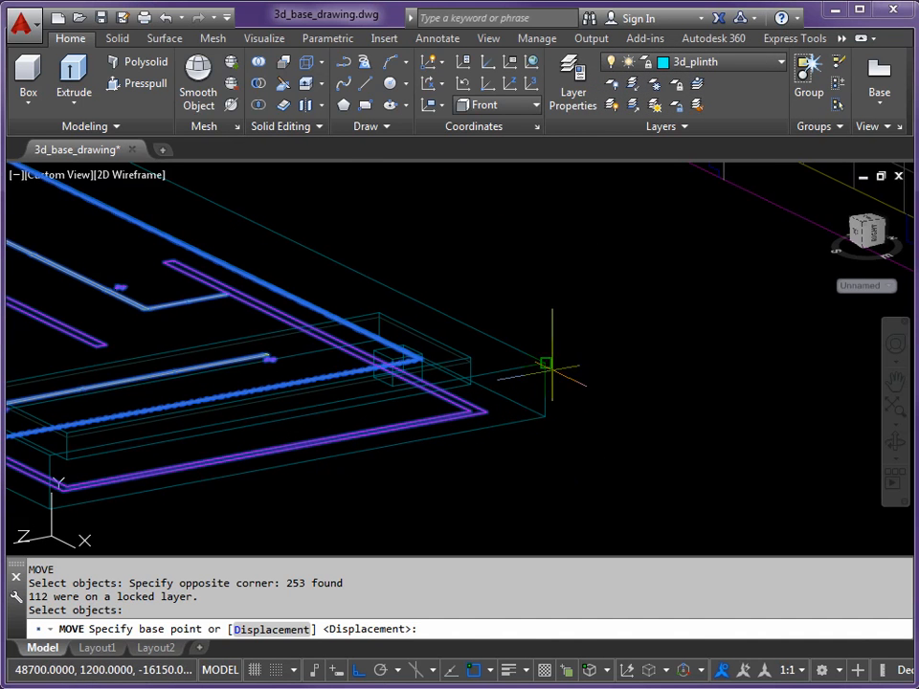
click(546, 416)
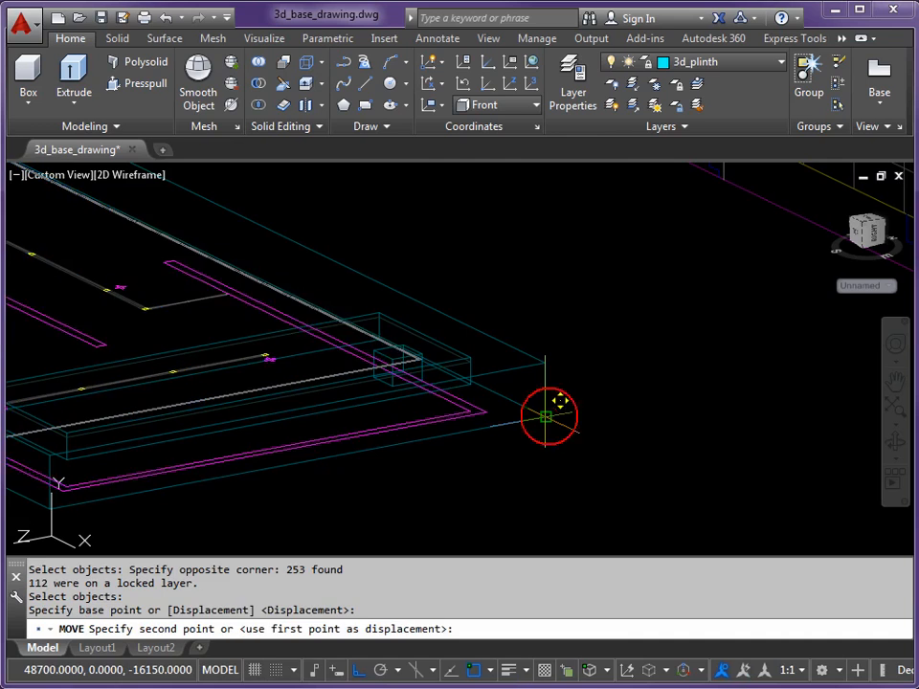
click(545, 364)
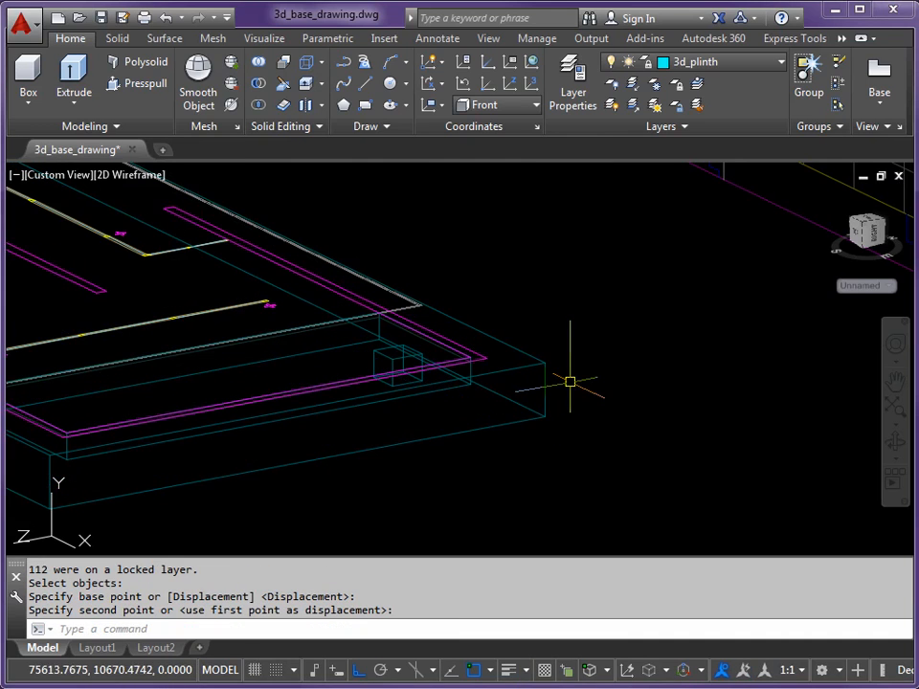
Step: Make 3d_wall_marble_pink the current layer by picking the freestanding marble wall outline in the middle of the main building plan
scroll(567, 377, down, 6)
shift+middle_drag(239, 211, 384, 348)
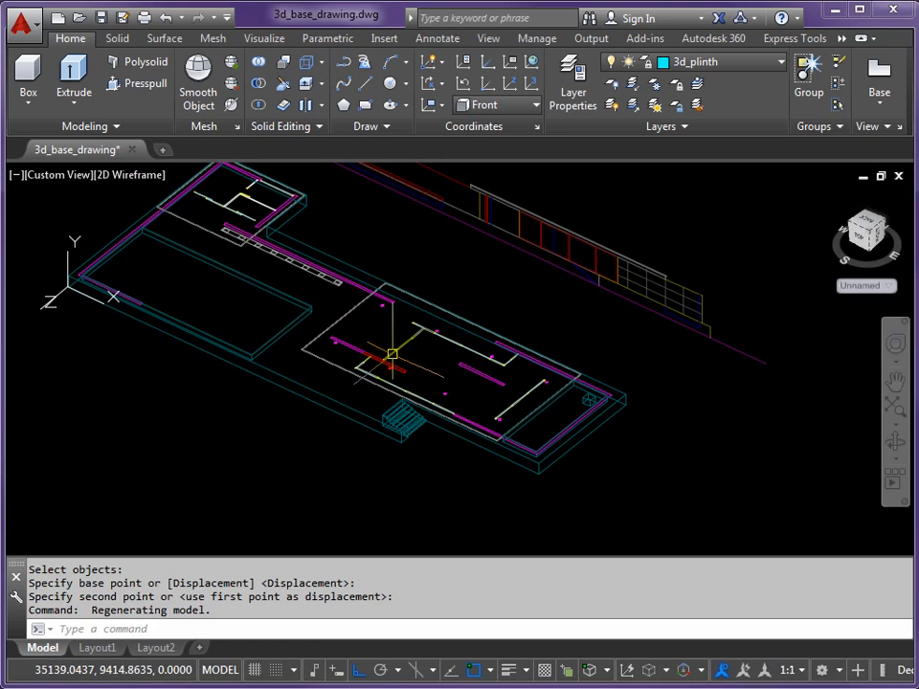
scroll(483, 382, up, 5)
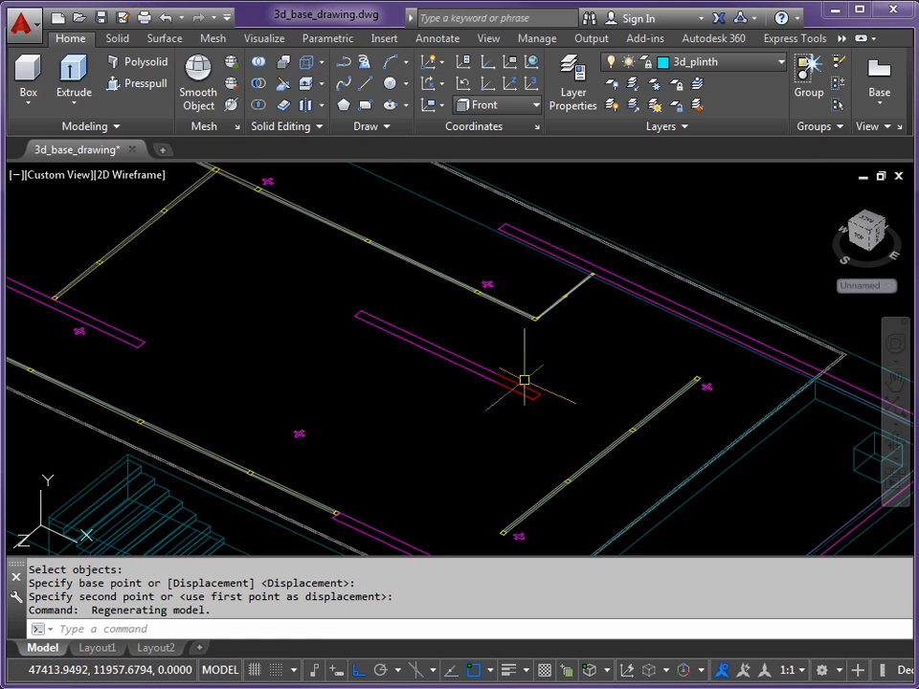
scroll(526, 379, down, 3)
middle_drag(526, 334, 481, 392)
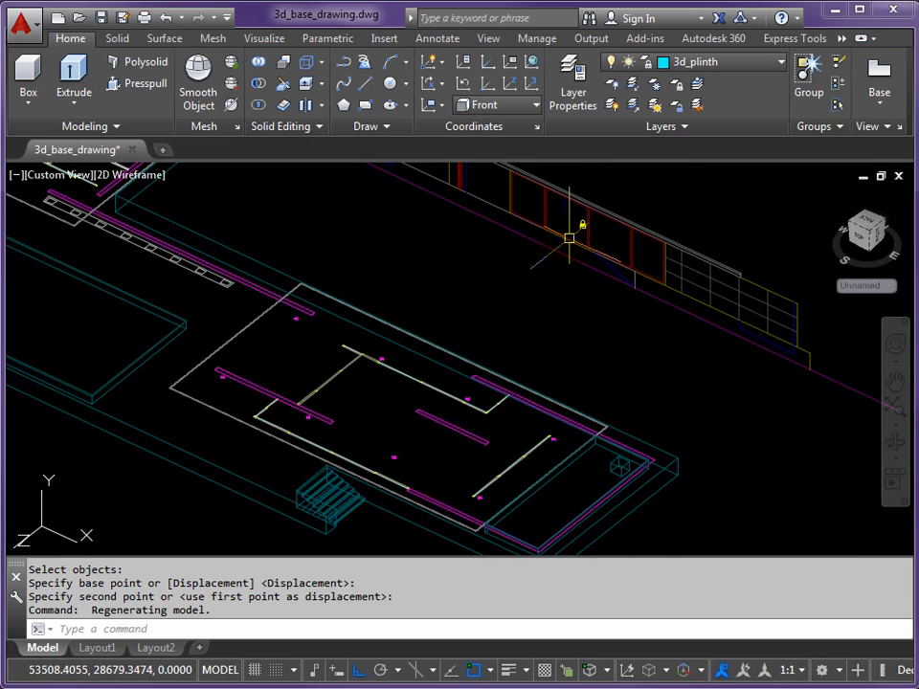
click(697, 89)
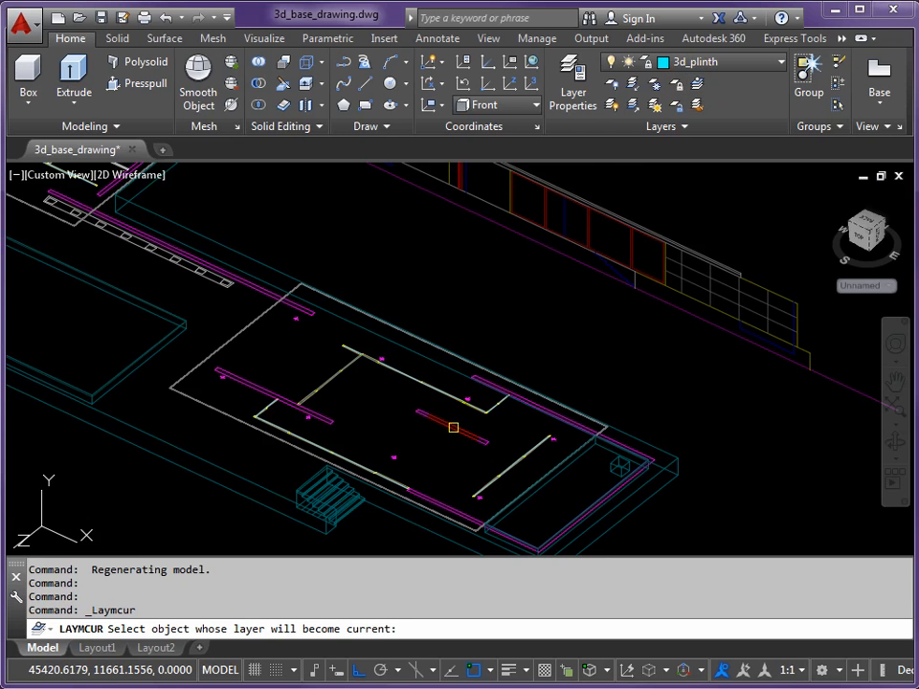
click(453, 427)
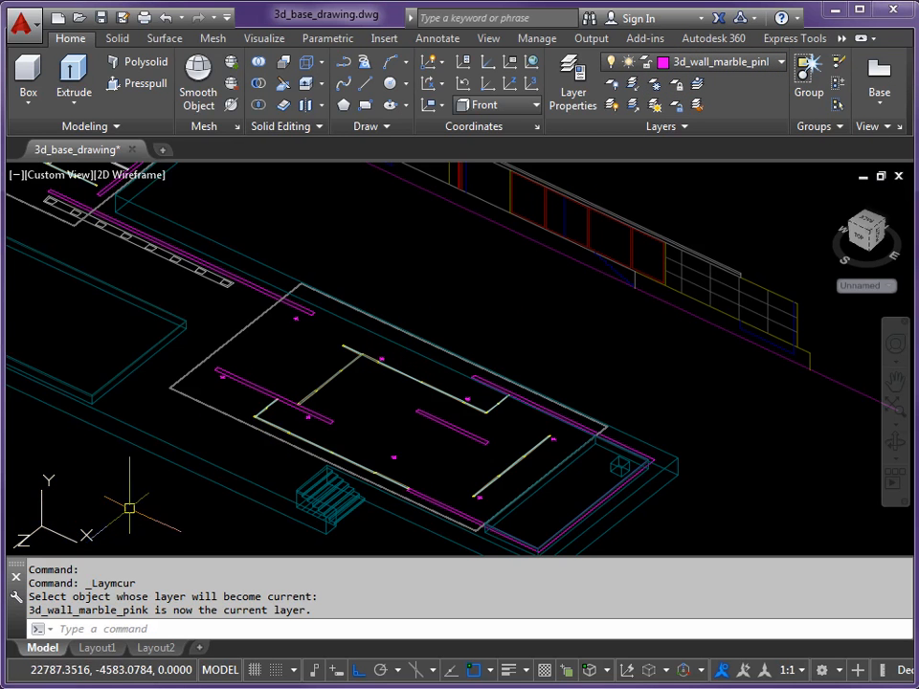
Step: Set the coordinate system back to World
click(535, 106)
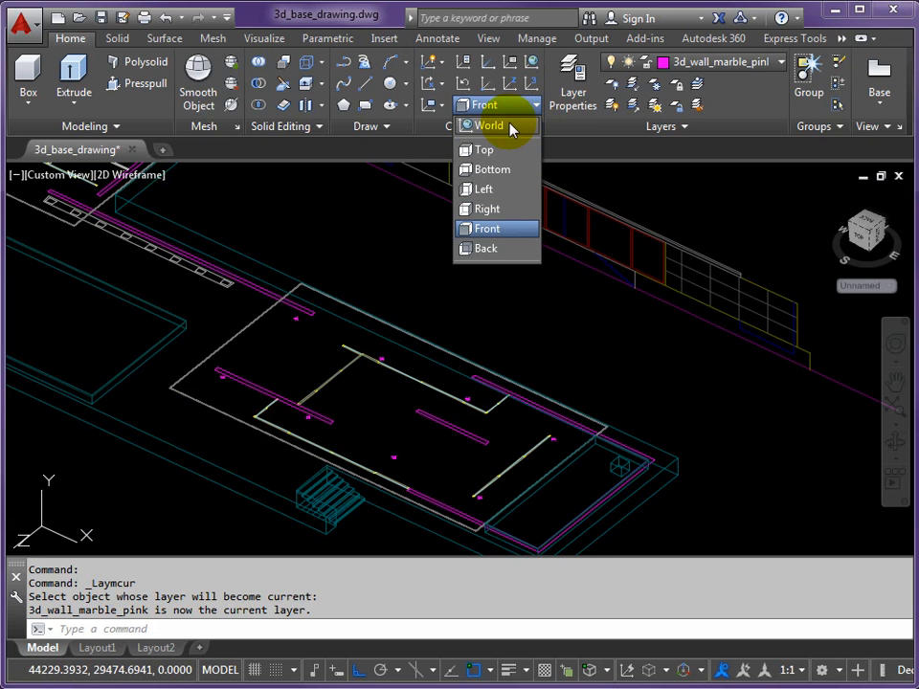
click(374, 238)
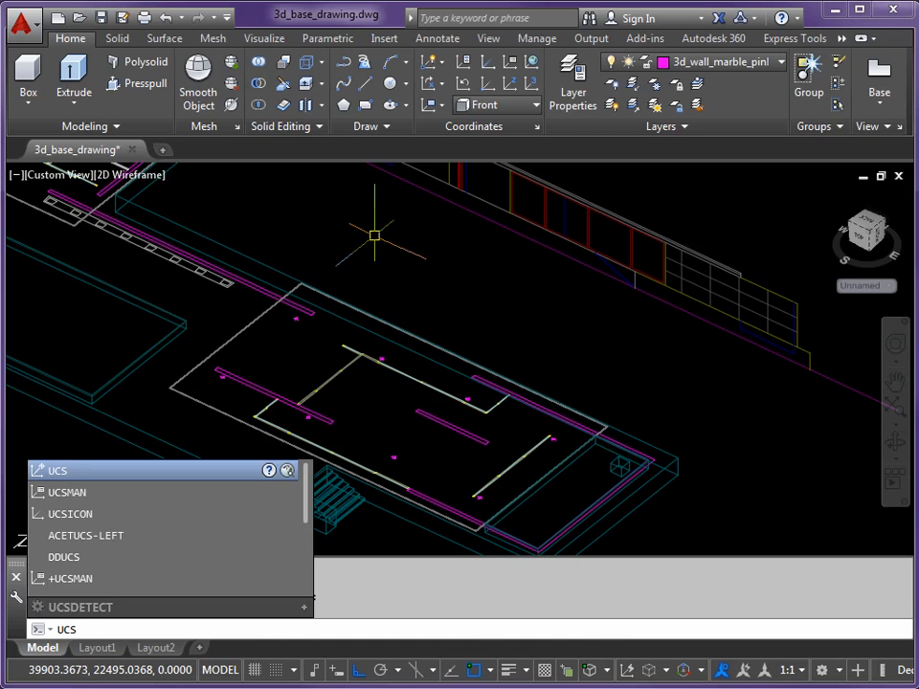
key(Return)
key(Return)
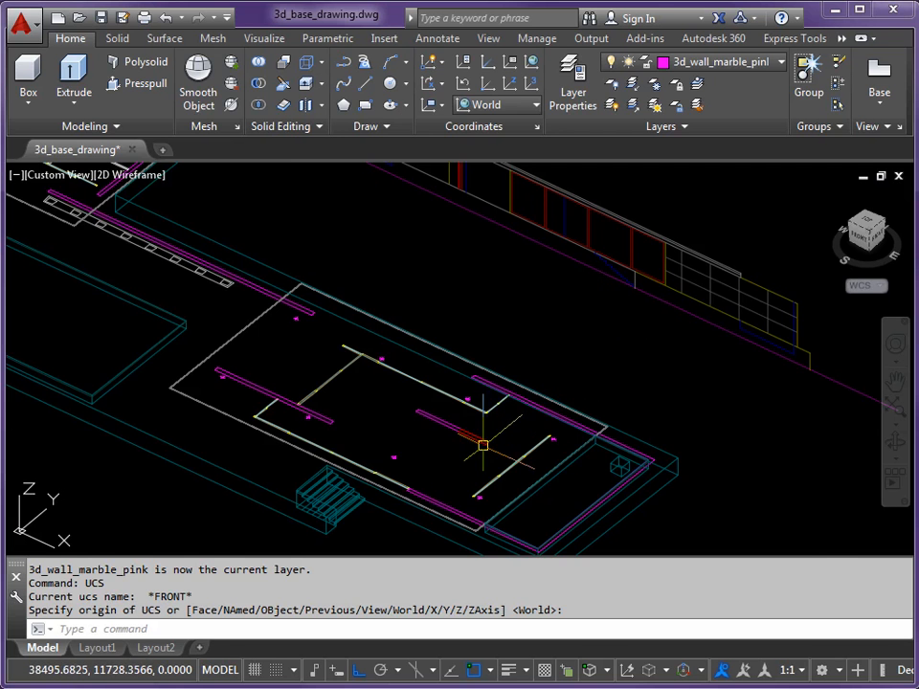
scroll(482, 443, up, 3)
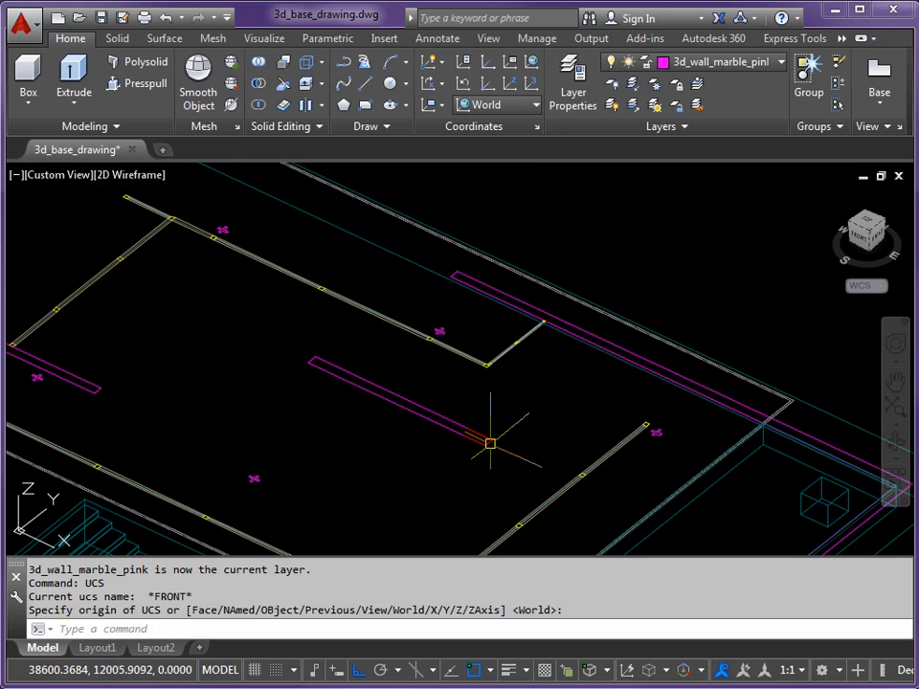
scroll(490, 443, down, 3)
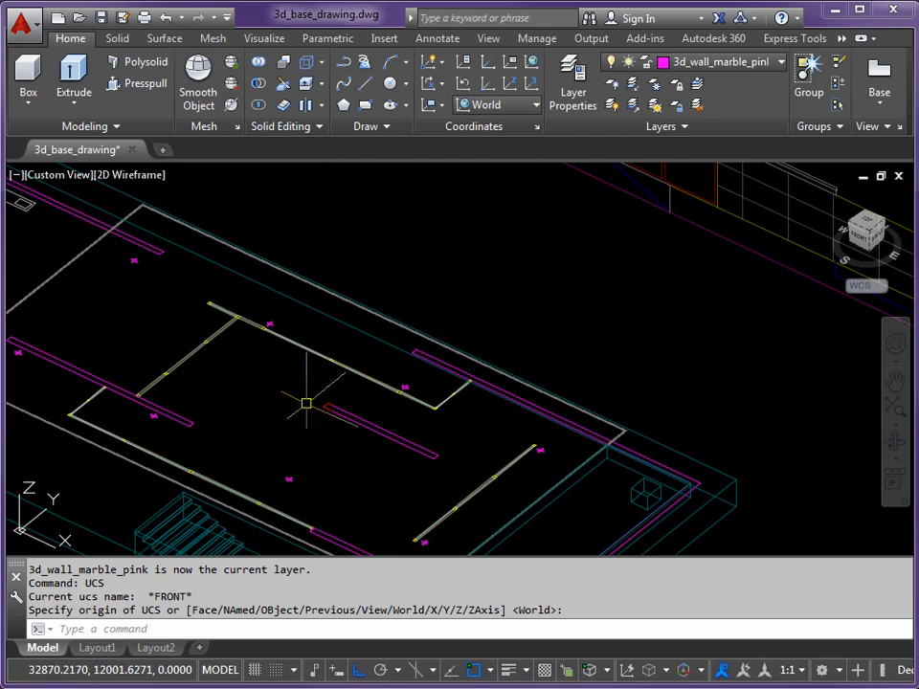
scroll(371, 464, down, 2)
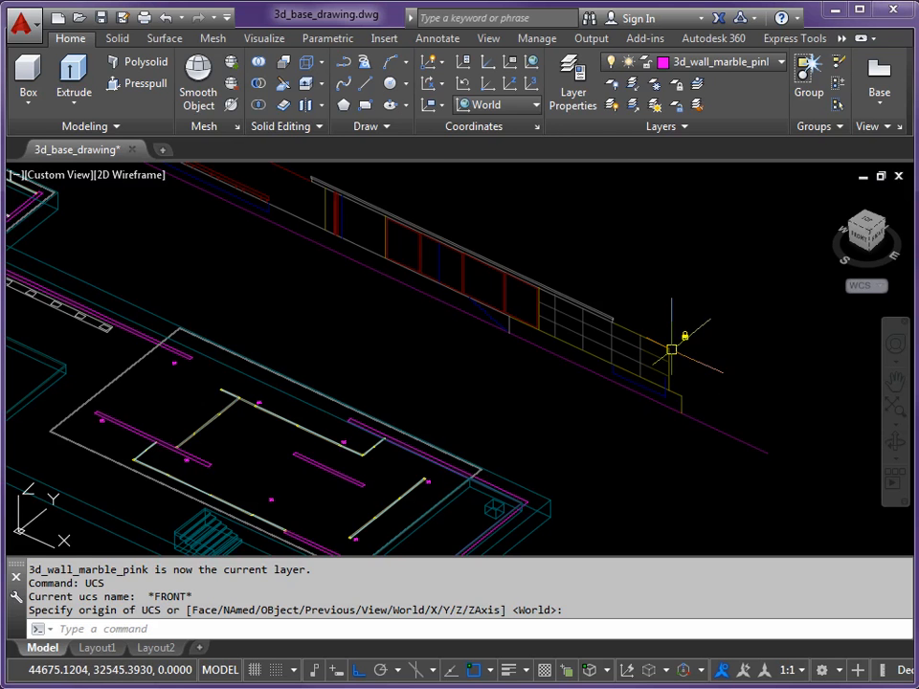
scroll(359, 456, up, 4)
middle_drag(374, 453, 306, 433)
scroll(315, 421, down, 3)
scroll(324, 416, up, 1)
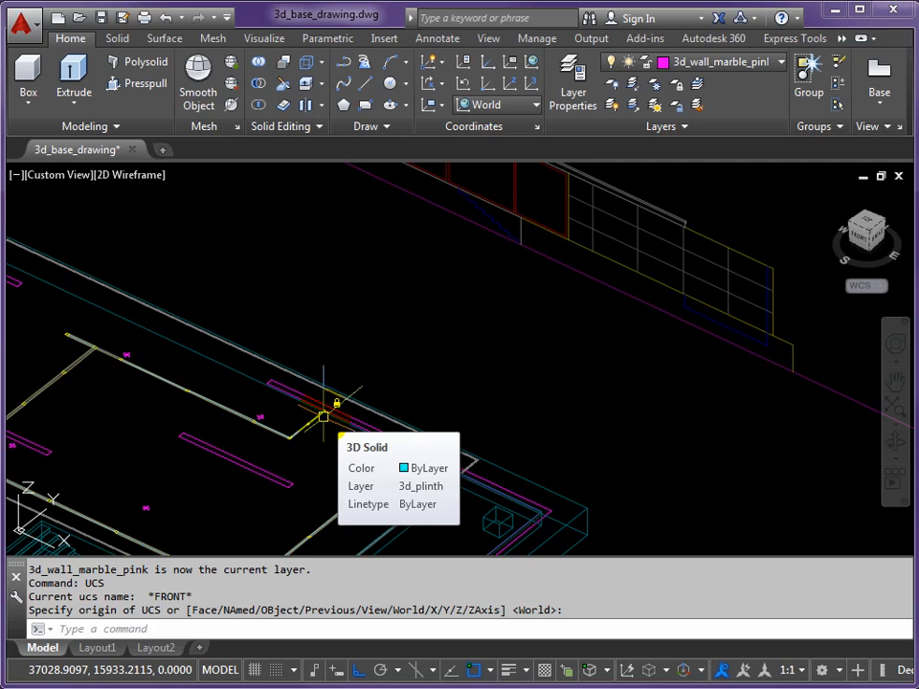
Step: Use CHANGE to set the thickness of the freestanding marble wall outline, picking the base and top of the elevation's outermost glazing edge as the height
text(-CH)
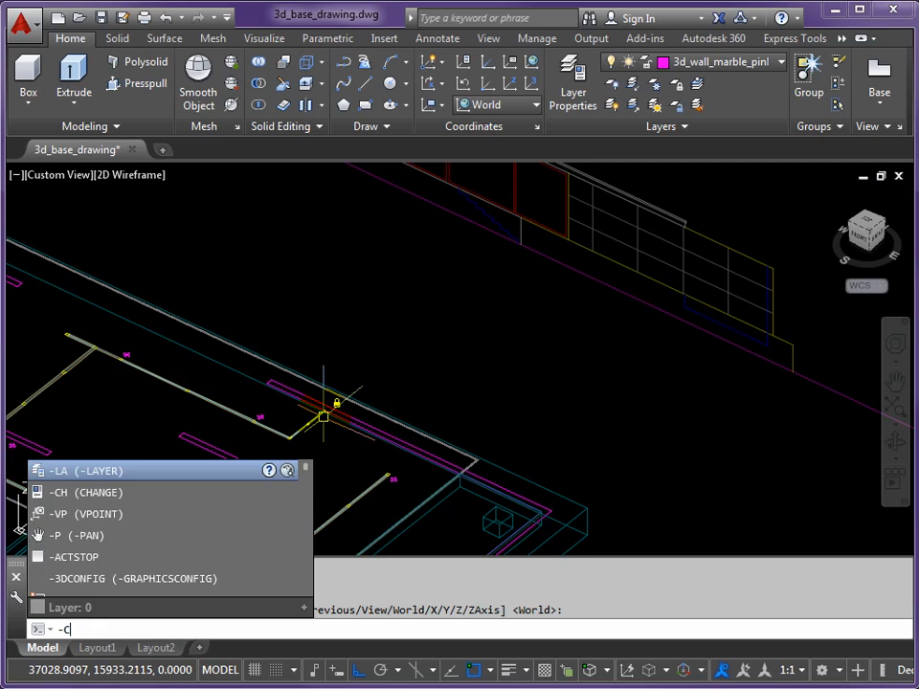
key(Return)
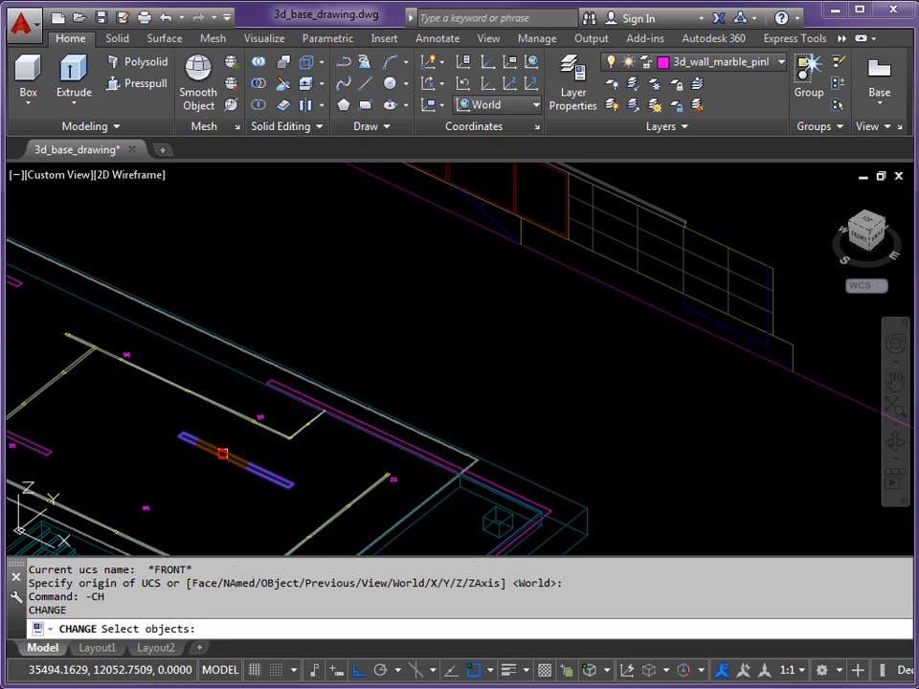
click(222, 453)
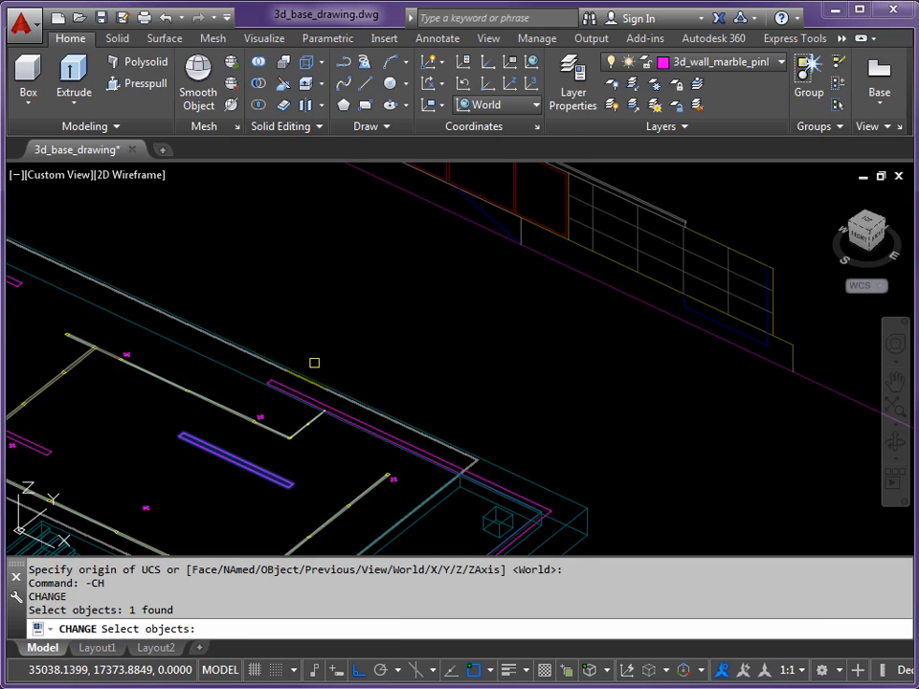
key(Return)
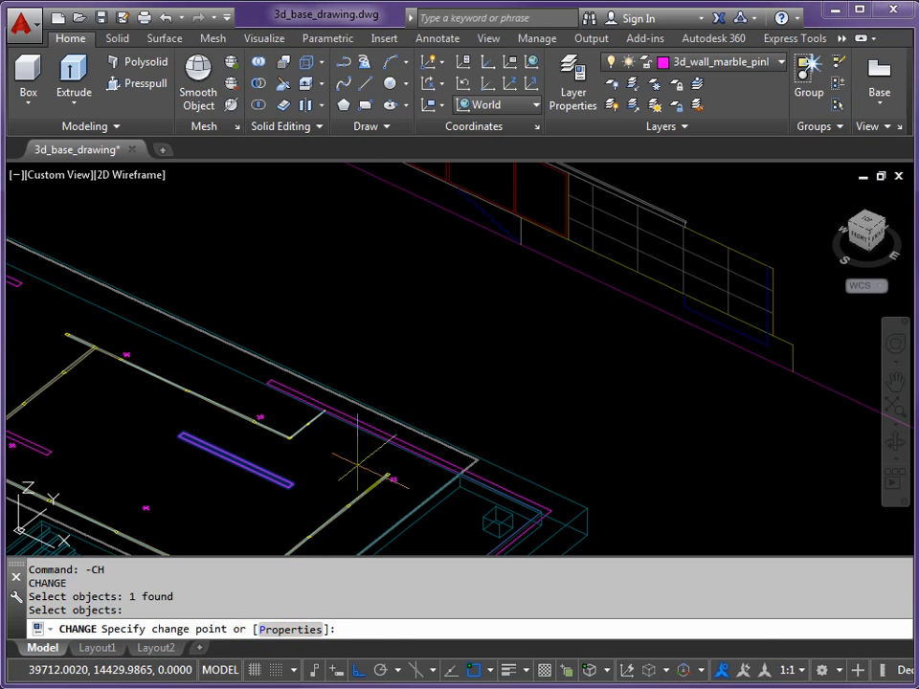
key(Return)
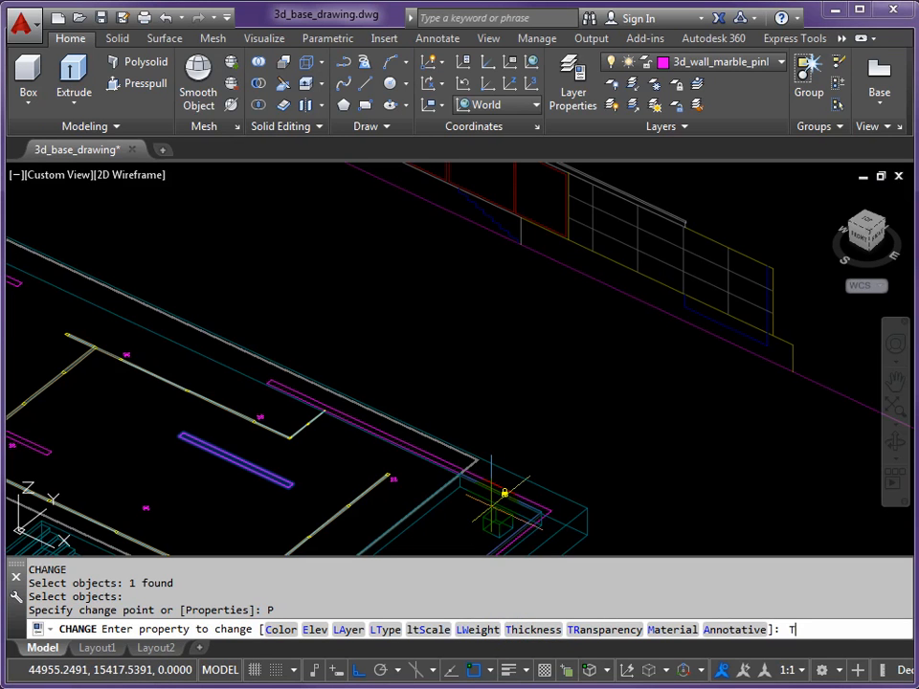
text(T)
key(Return)
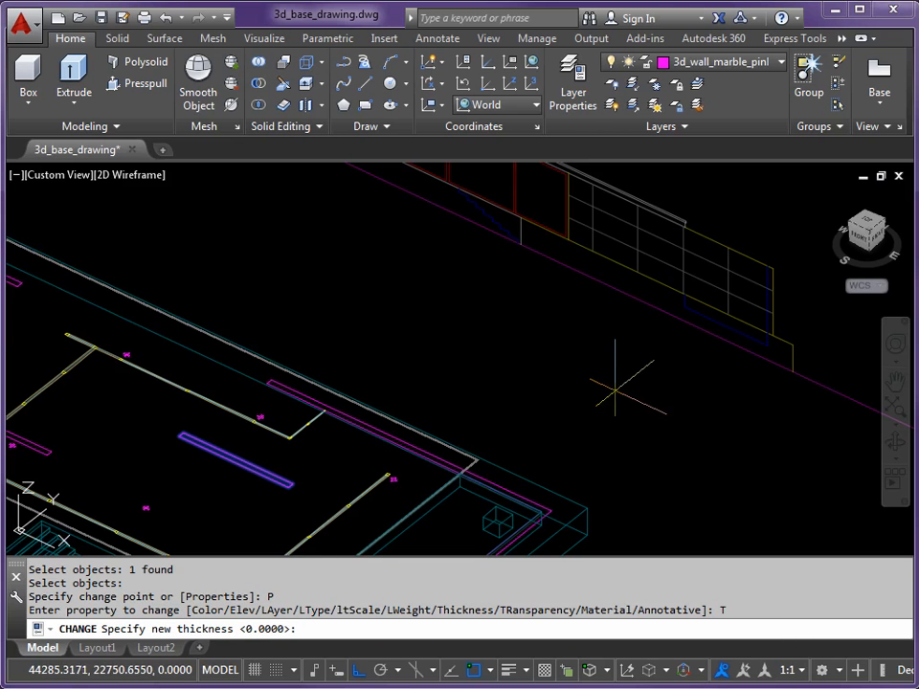
middle_drag(772, 288, 608, 310)
scroll(608, 333, up, 4)
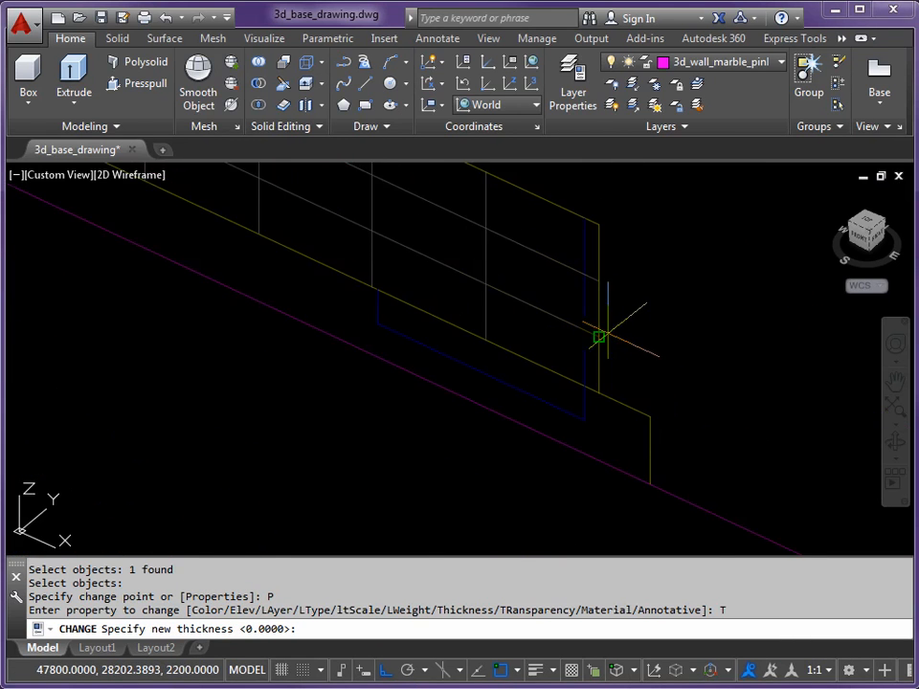
click(598, 394)
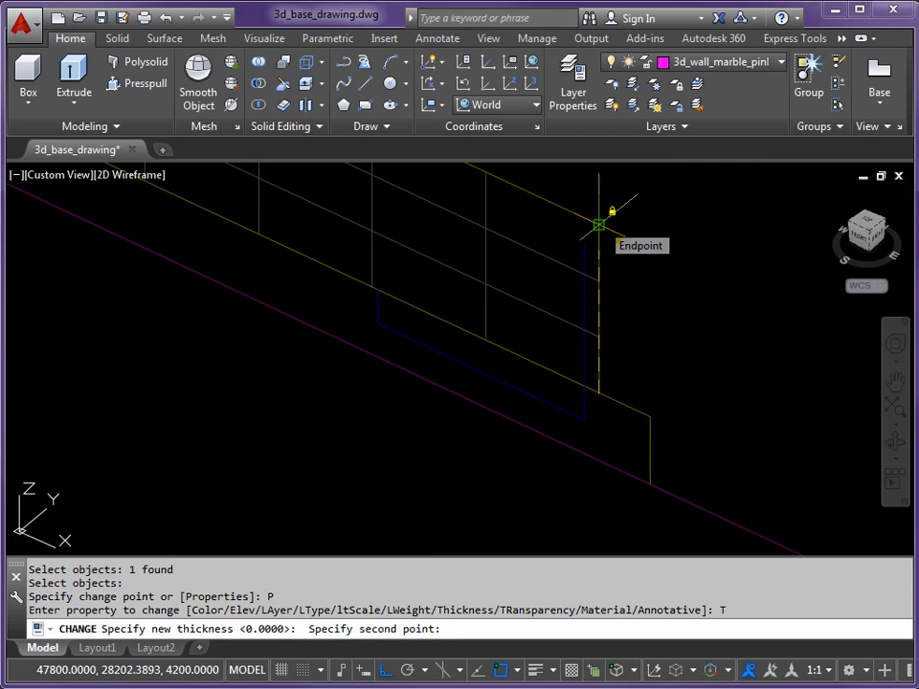
click(598, 224)
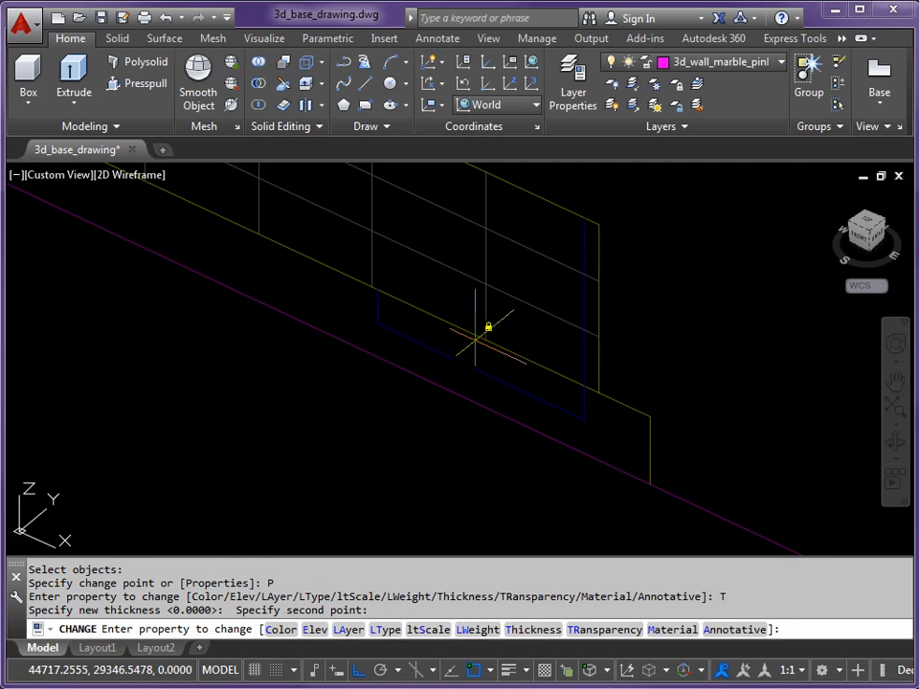
key(Return)
Step: Display the model in the Shaded with edges visual style and inspect the raised marble wall and its open top from several angles
scroll(474, 340, down, 5)
middle_drag(343, 355, 364, 418)
scroll(364, 419, up, 5)
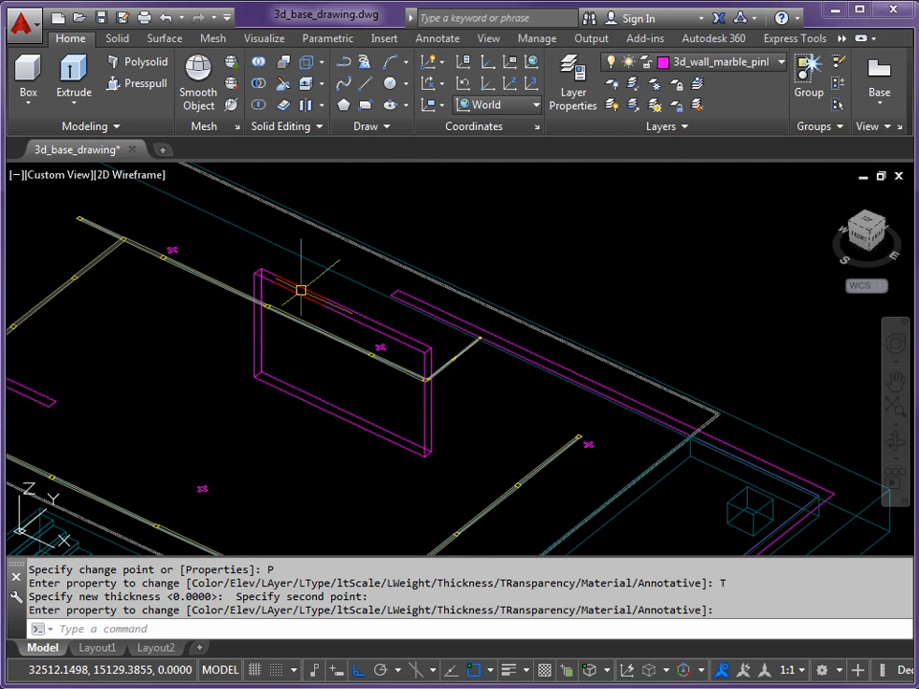
click(127, 177)
click(164, 320)
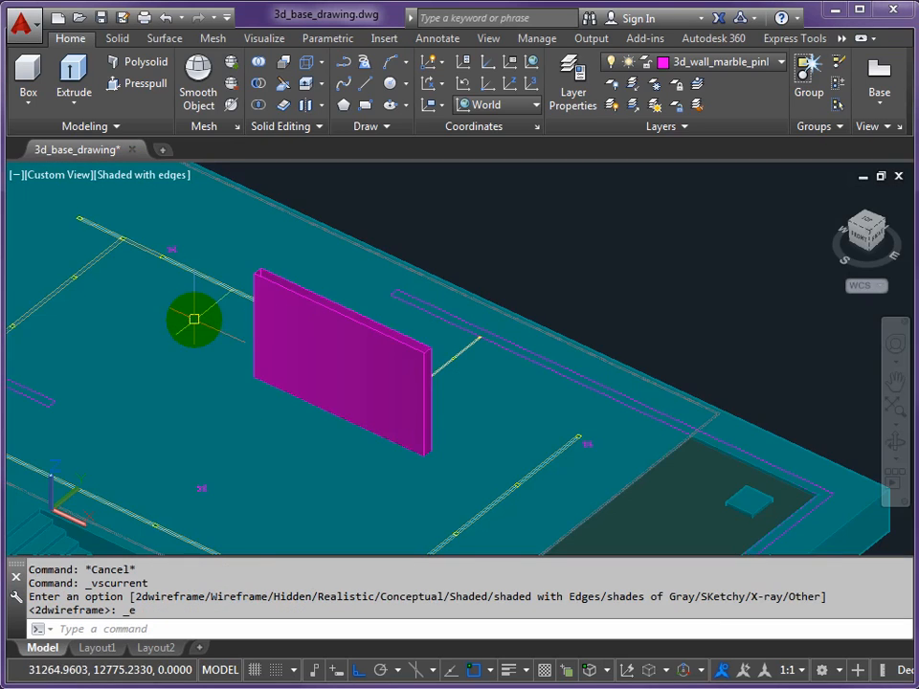
shift+middle_drag(384, 431, 235, 384)
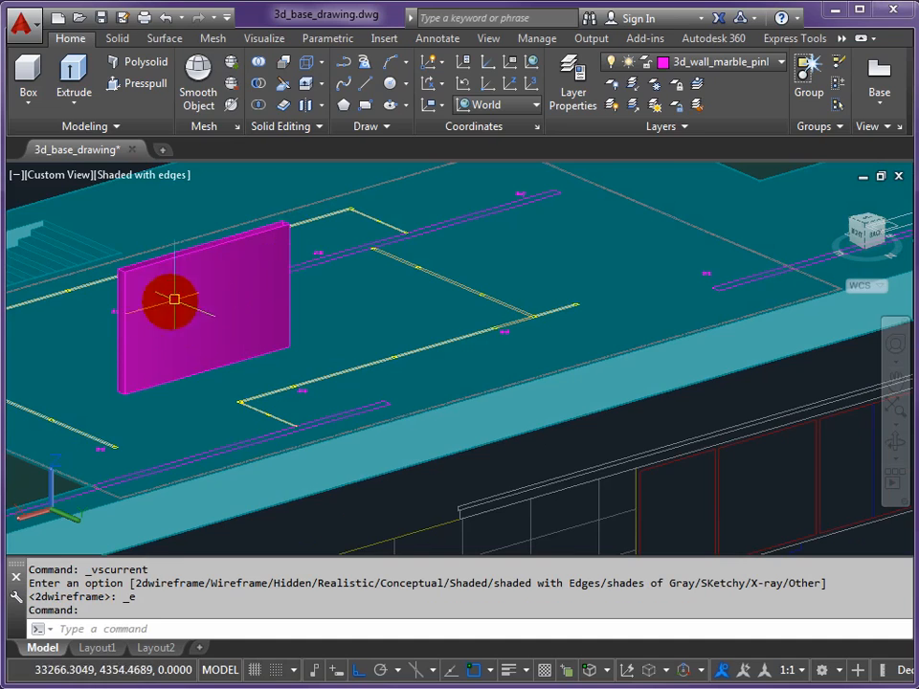
shift+middle_drag(164, 322, 210, 316)
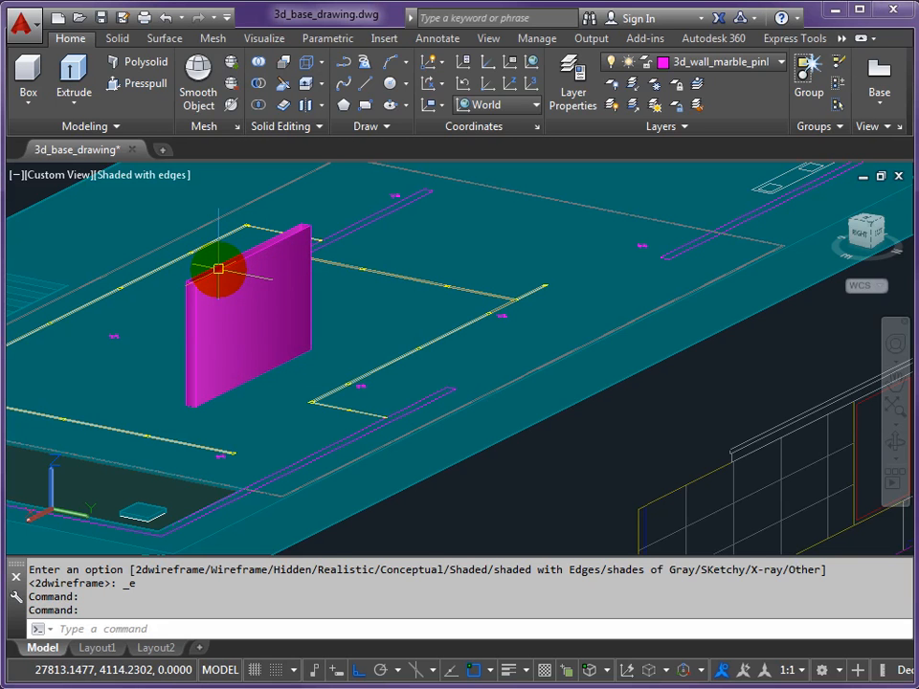
Step: Explode the raised marble wall outline into separate line segments
text(x)
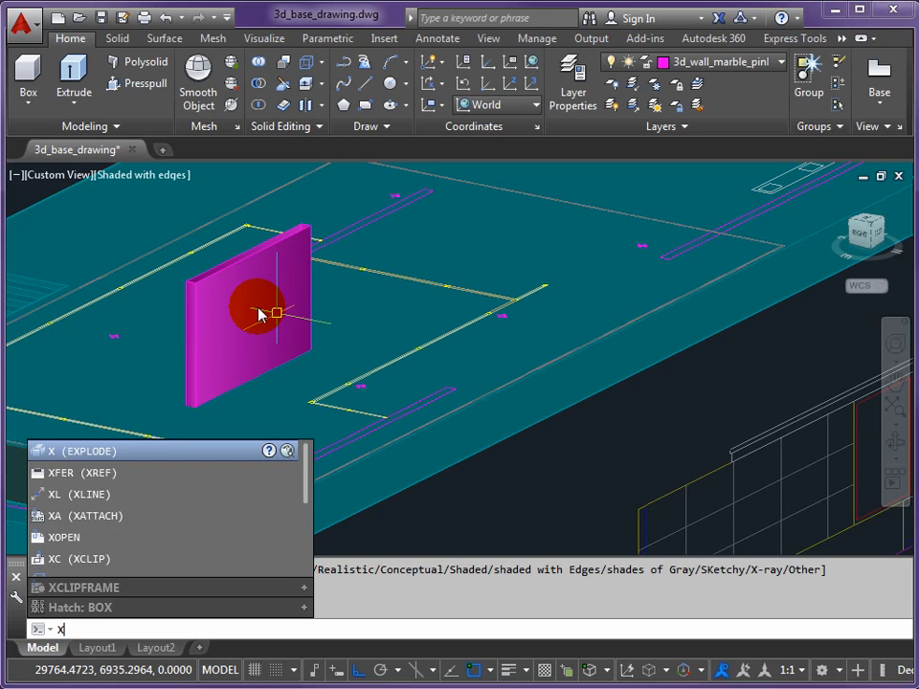
key(Return)
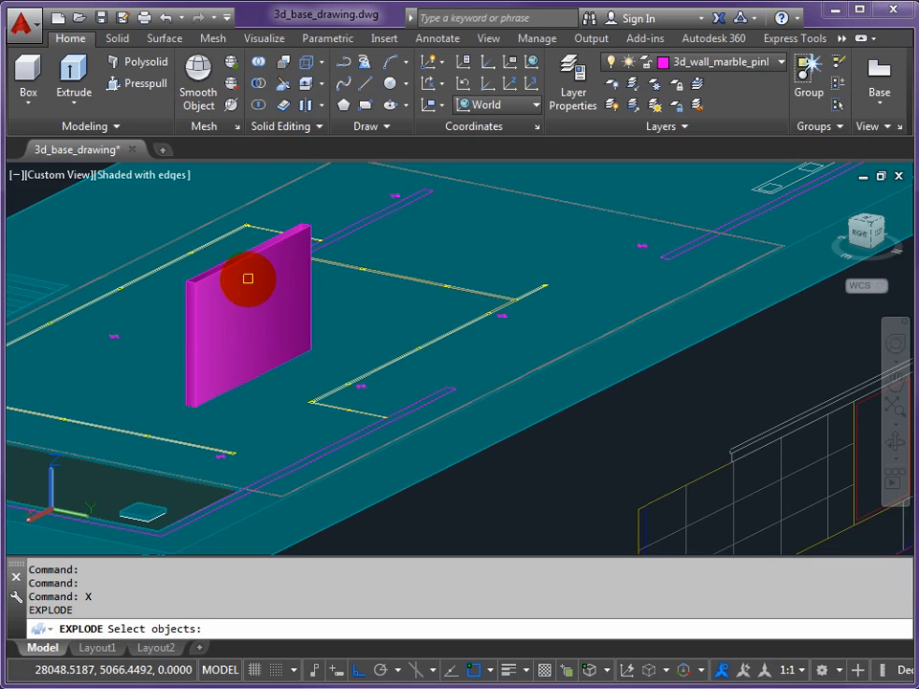
click(226, 268)
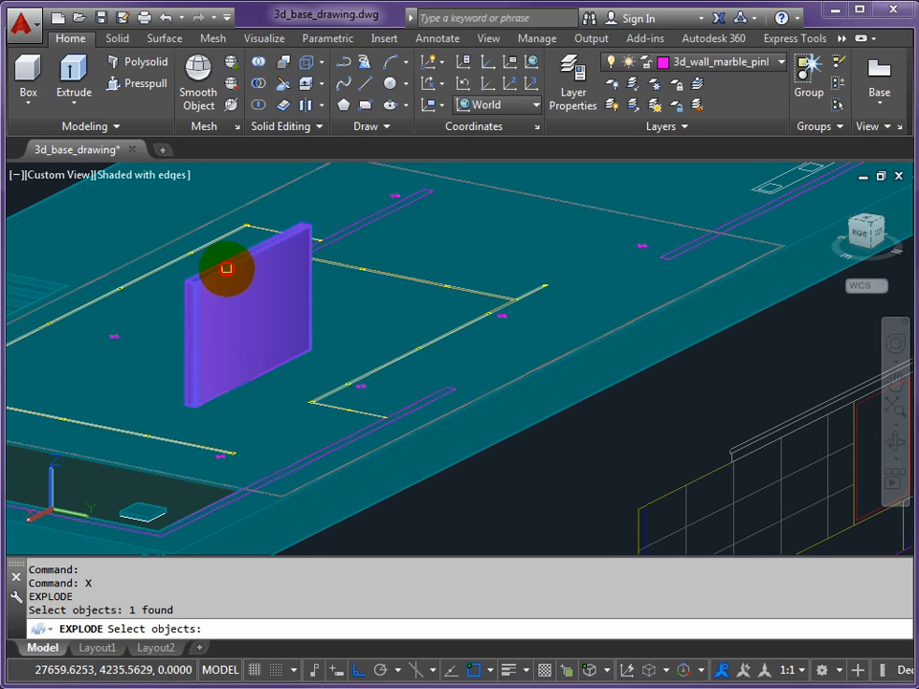
right_click(393, 323)
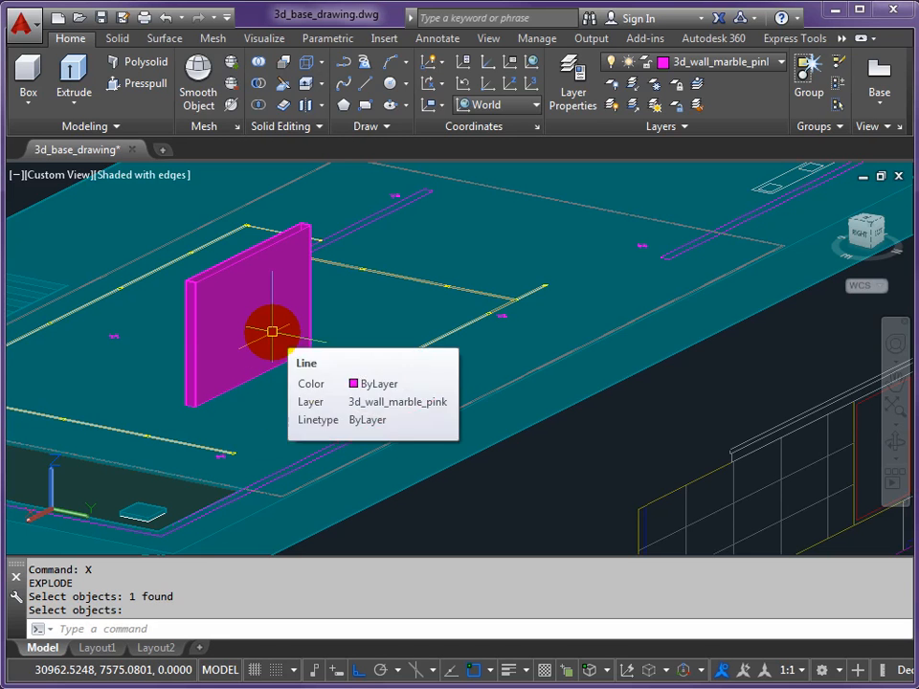
Step: Set the visual style back to 2D Wireframe and orbit to the earlier oblique view of the main building and small pool
click(144, 178)
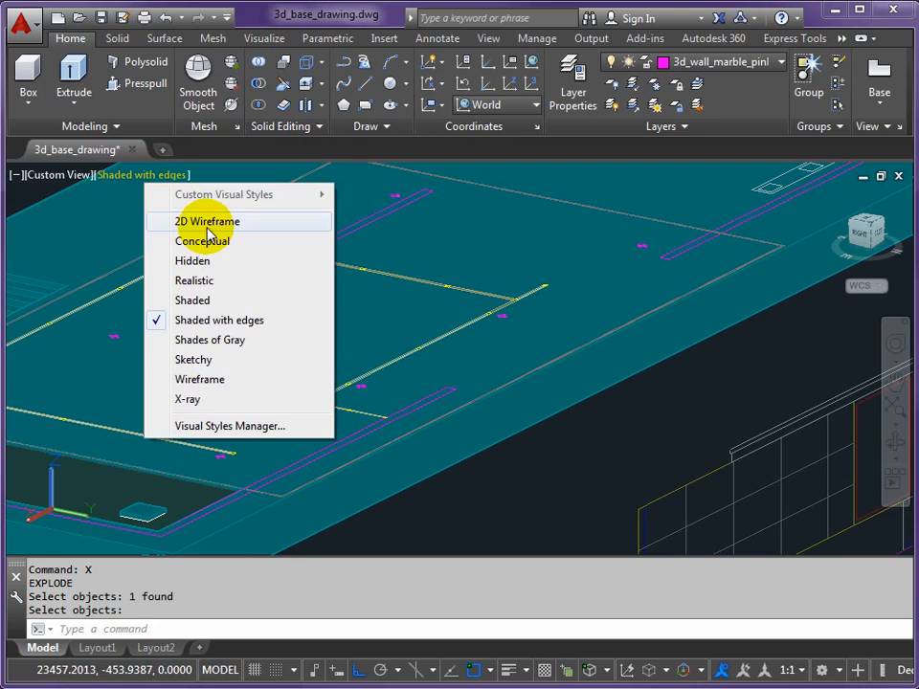
click(208, 224)
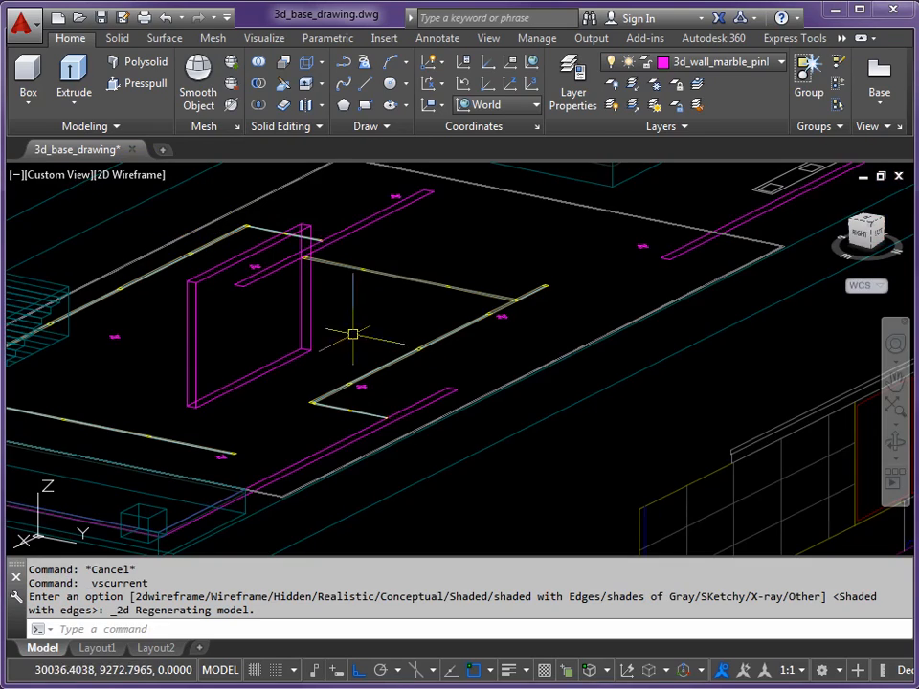
shift+middle_drag(247, 329, 453, 359)
scroll(515, 328, down, 3)
scroll(451, 365, up, 5)
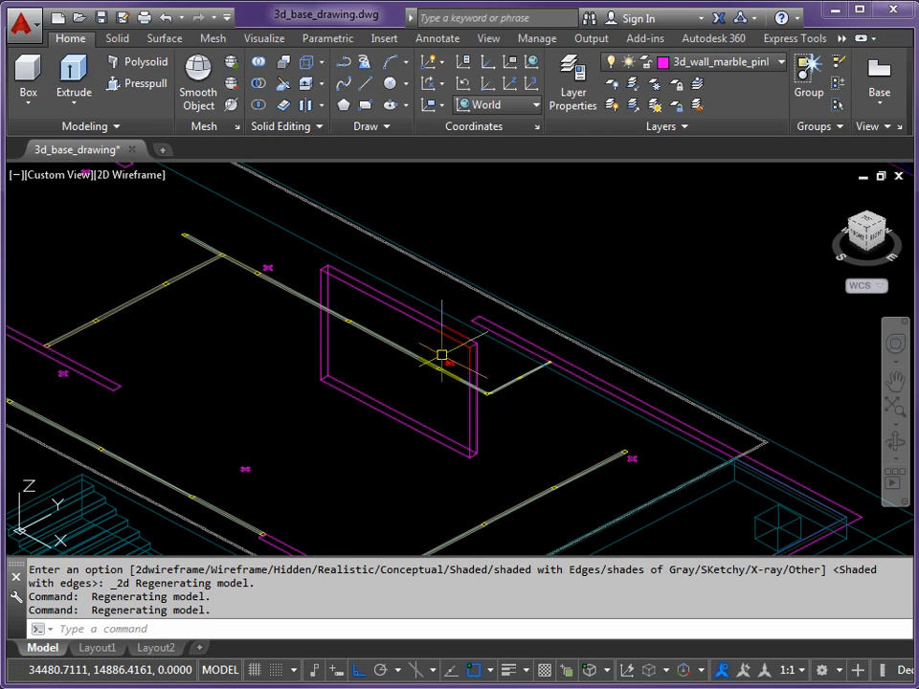
scroll(378, 345, down, 3)
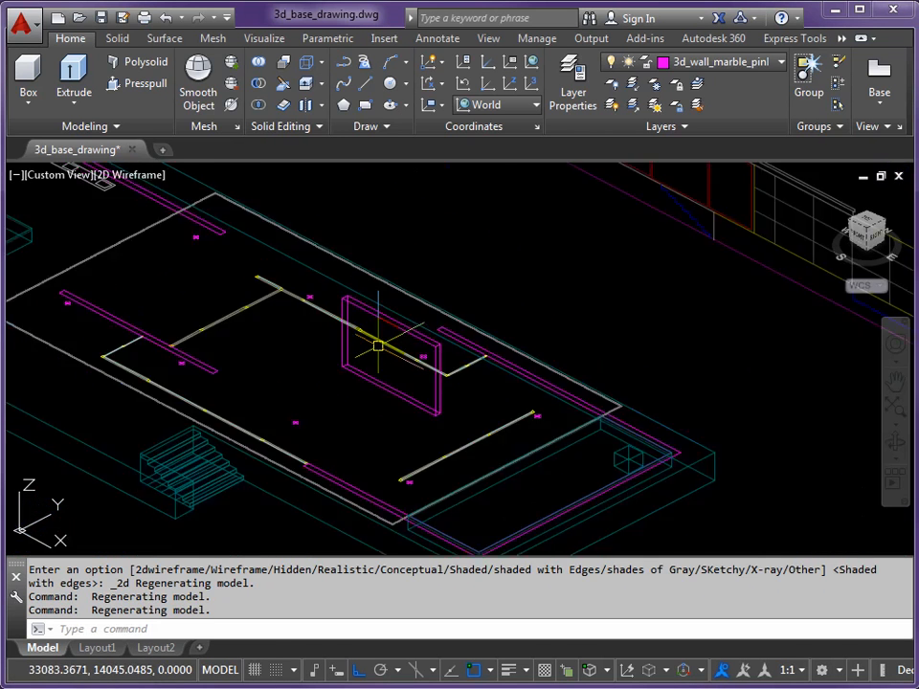
scroll(322, 371, up, 2)
middle_drag(362, 367, 301, 365)
scroll(322, 421, up, 2)
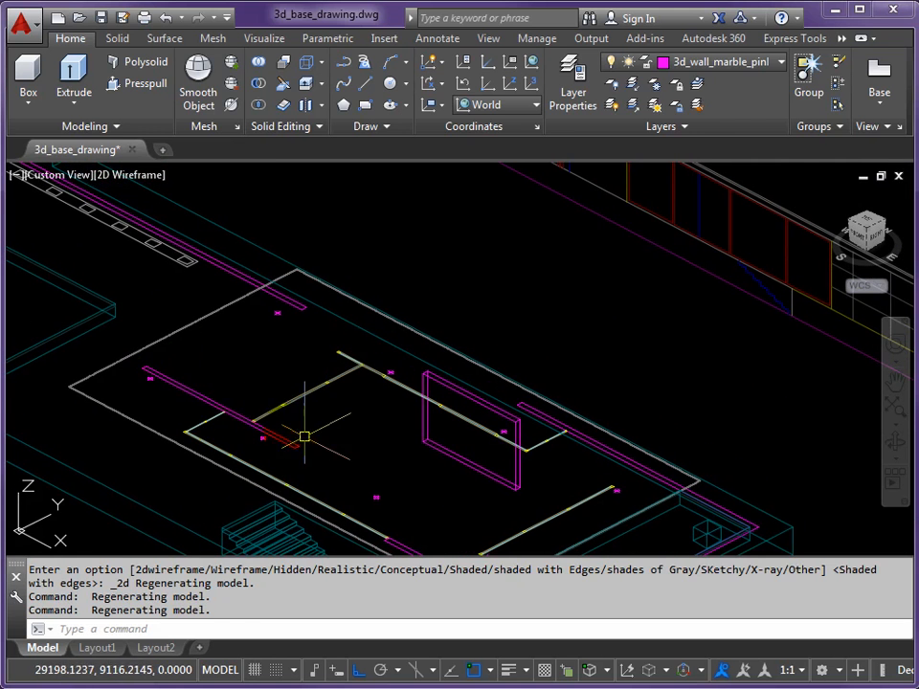
scroll(284, 430, down, 2)
middle_drag(283, 430, 220, 338)
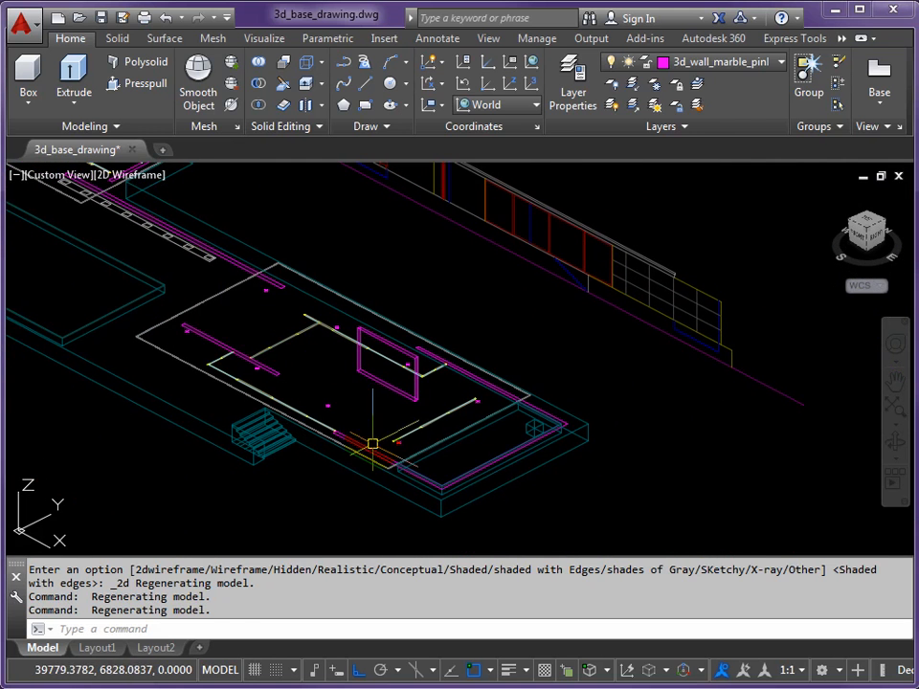
mouse_move(437, 346)
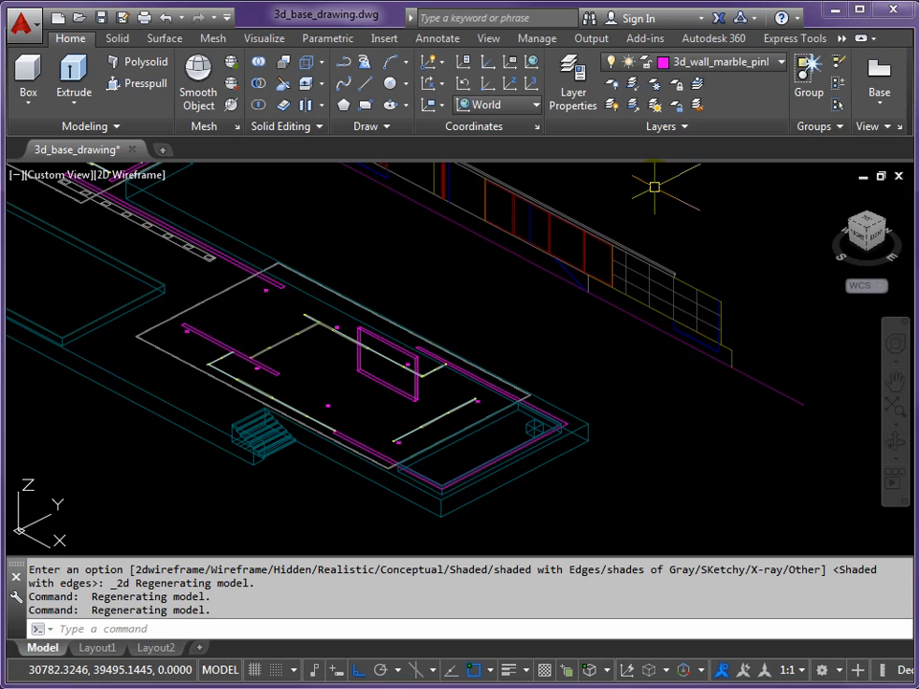
Step: Turn off the main building's window glazing and frame layers by picking their linework, including 3d_window_frame__vert, 3d_window_frame_horiz and 3d_window_glaze_opaque
scroll(262, 411, up, 4)
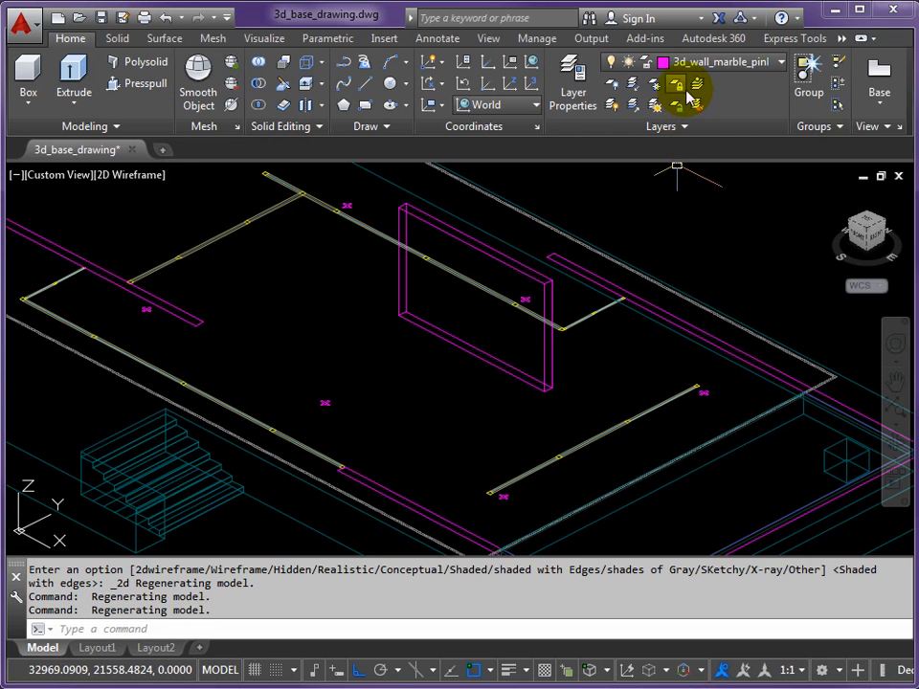
click(611, 85)
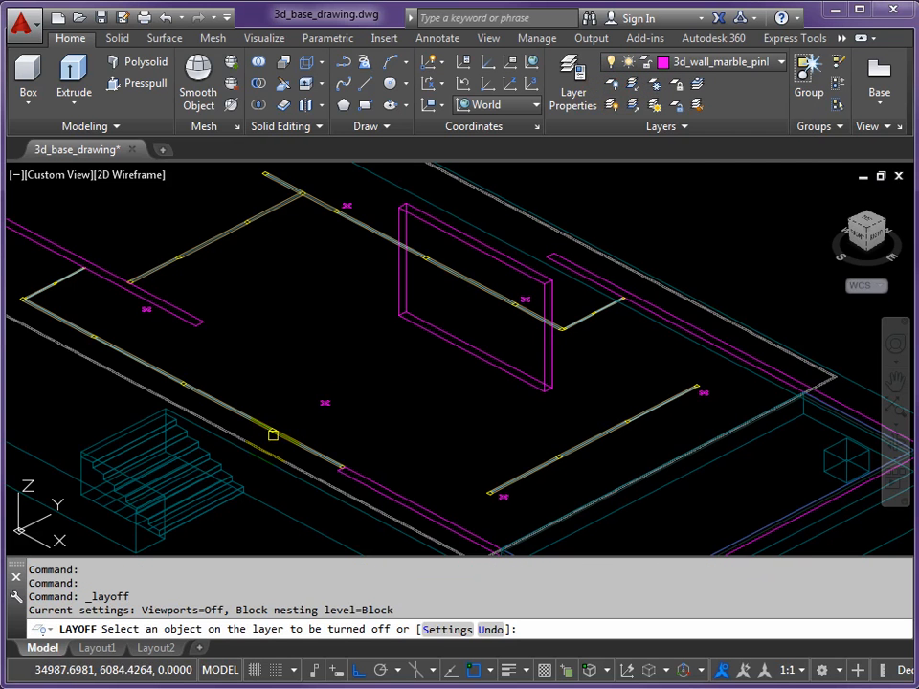
click(263, 426)
click(268, 433)
click(273, 431)
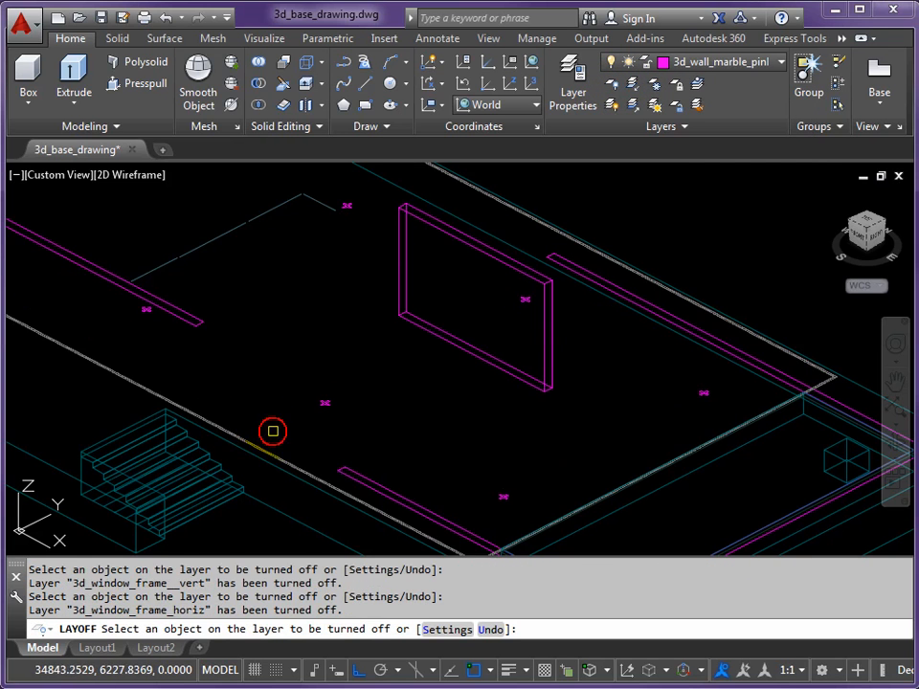
click(254, 223)
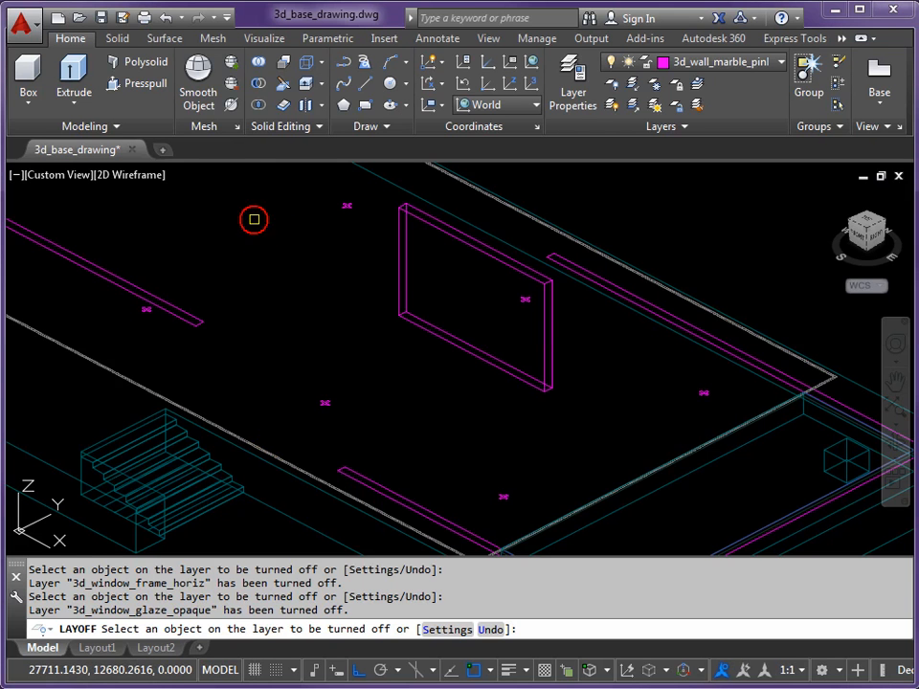
Step: Turn off the layers 3d_door_leaf, 3d_partition and 3d_door_frame by picking their linework inside the smaller building
scroll(317, 287, down, 3)
middle_drag(318, 287, 406, 434)
scroll(325, 338, up, 1)
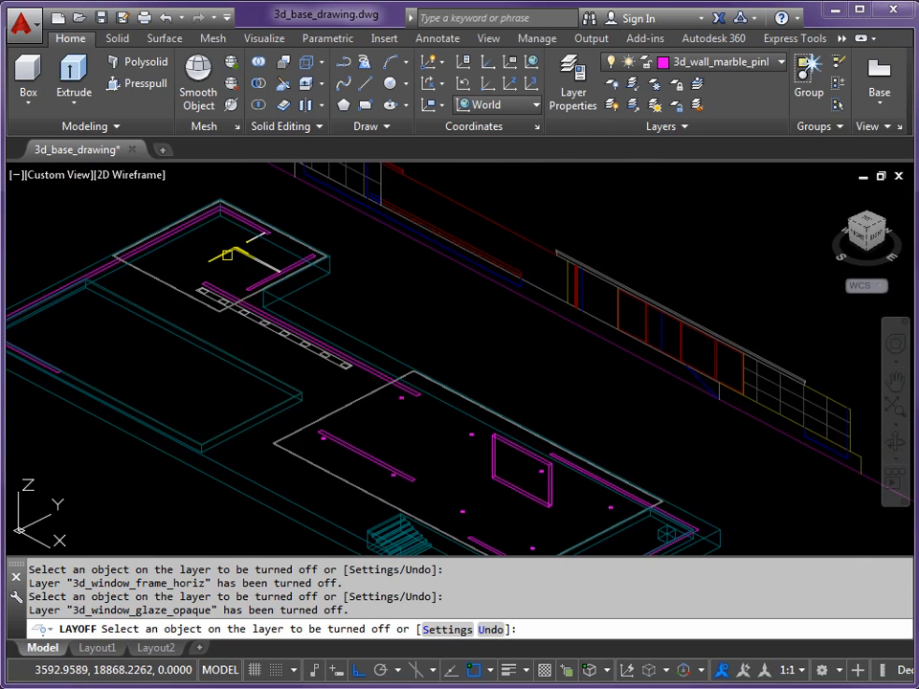
scroll(227, 255, up, 5)
click(244, 254)
click(245, 253)
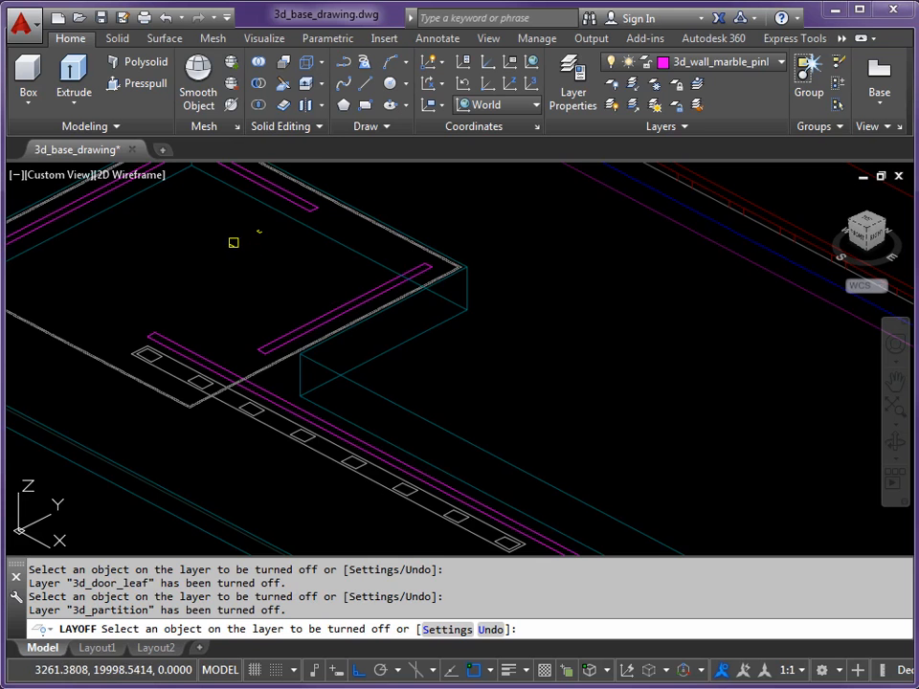
click(228, 273)
scroll(249, 299, down, 3)
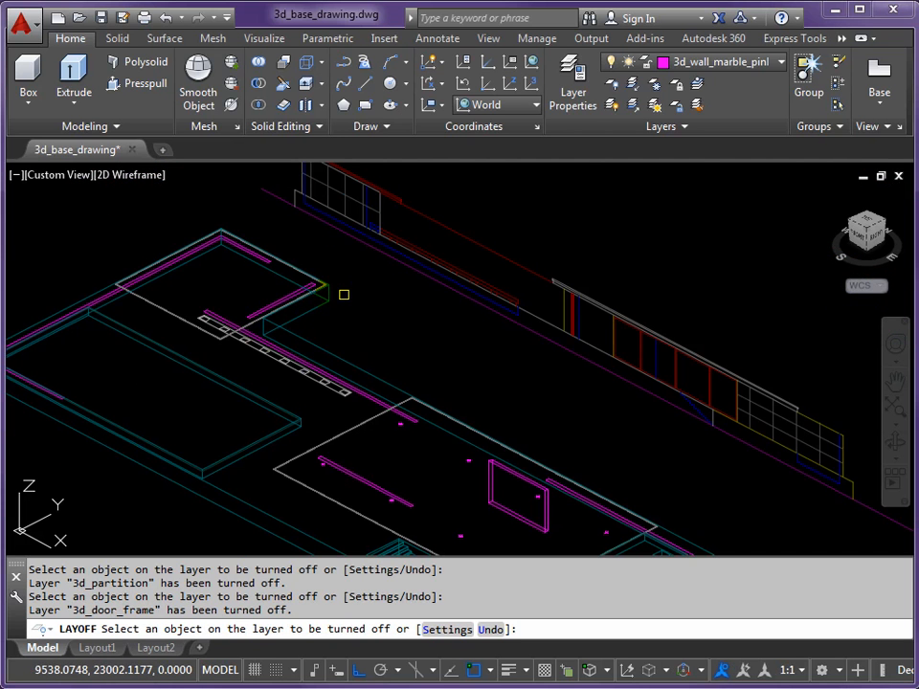
Step: Copy the main building's straight front wall outline and the U-shaped outline around the small pool vertically by the elevation's end-wall height
middle_drag(423, 360, 393, 268)
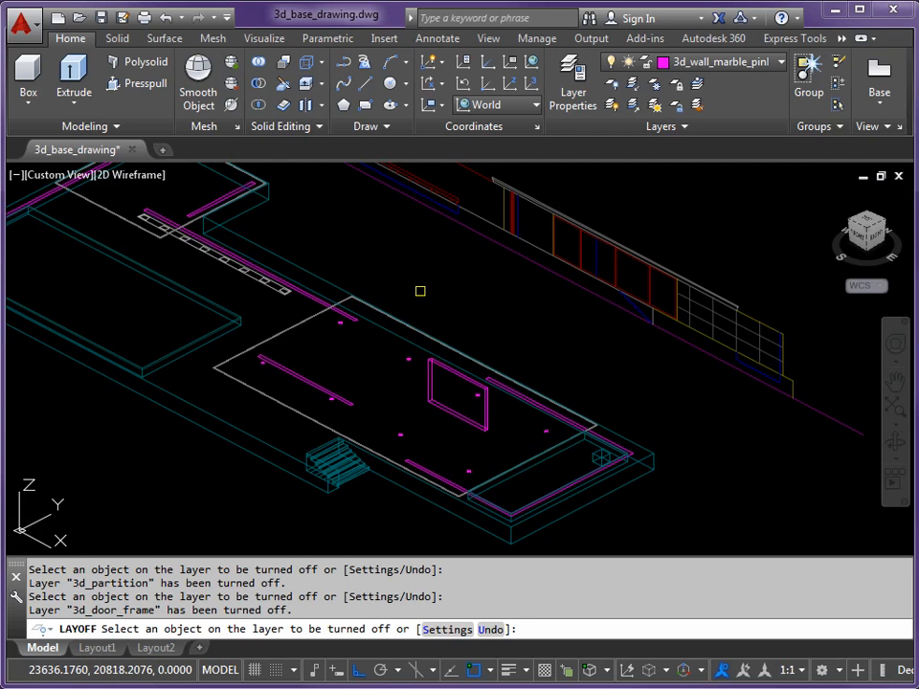
key(Escape)
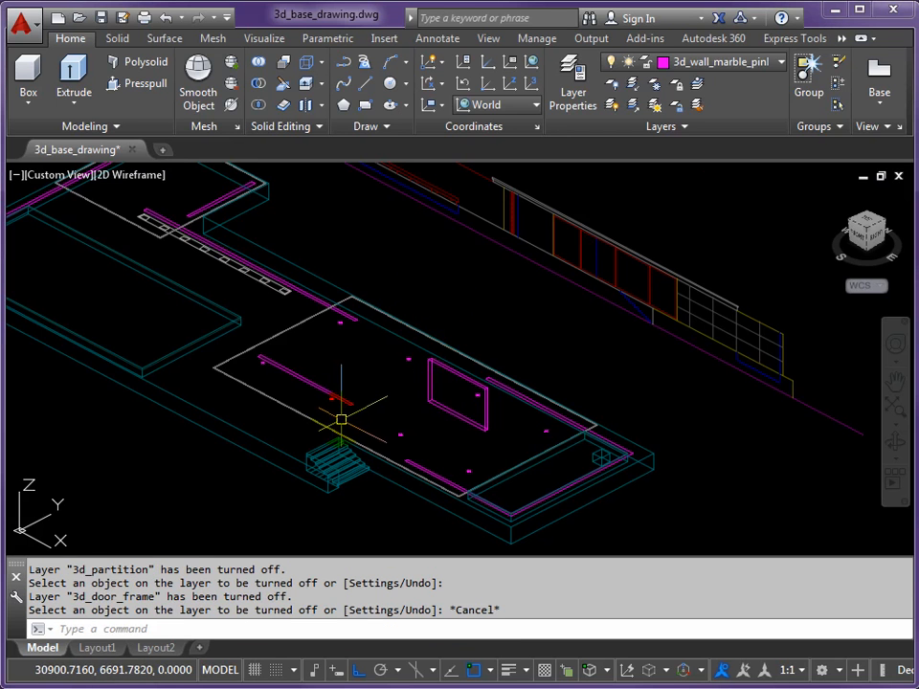
scroll(341, 419, up, 2)
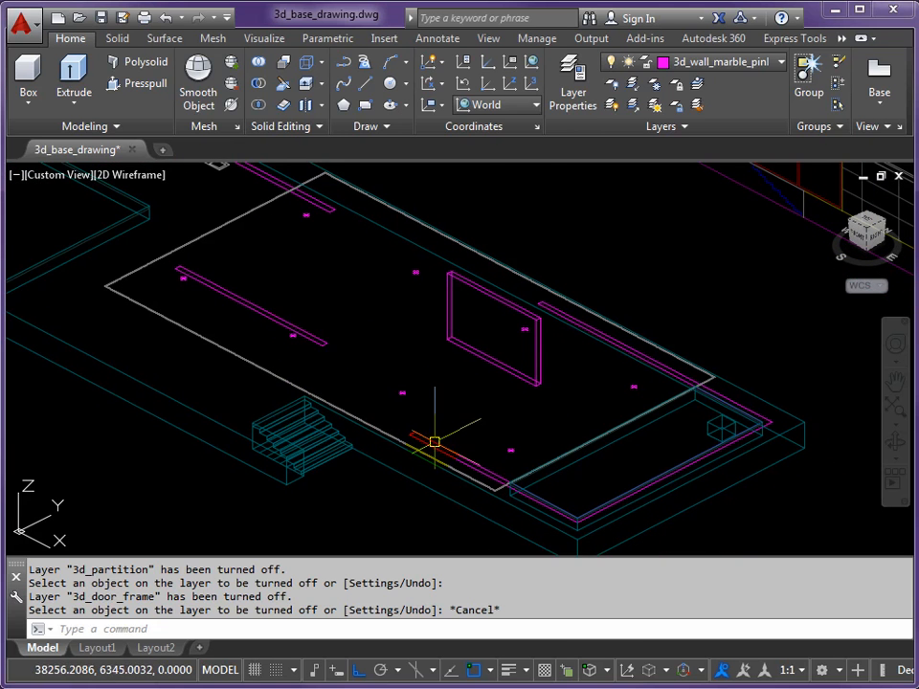
scroll(238, 294, down, 3)
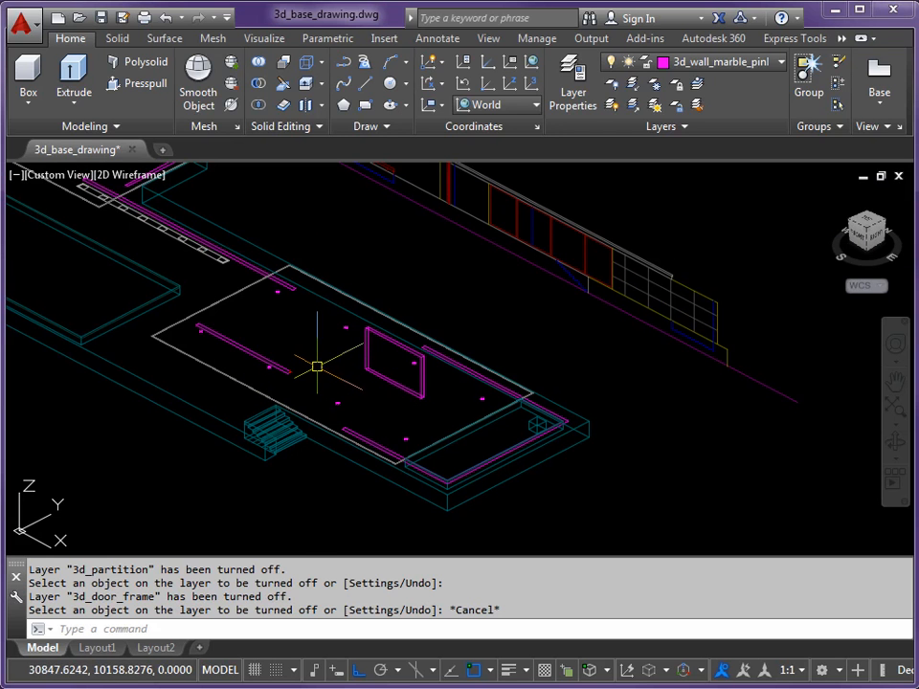
key(Return)
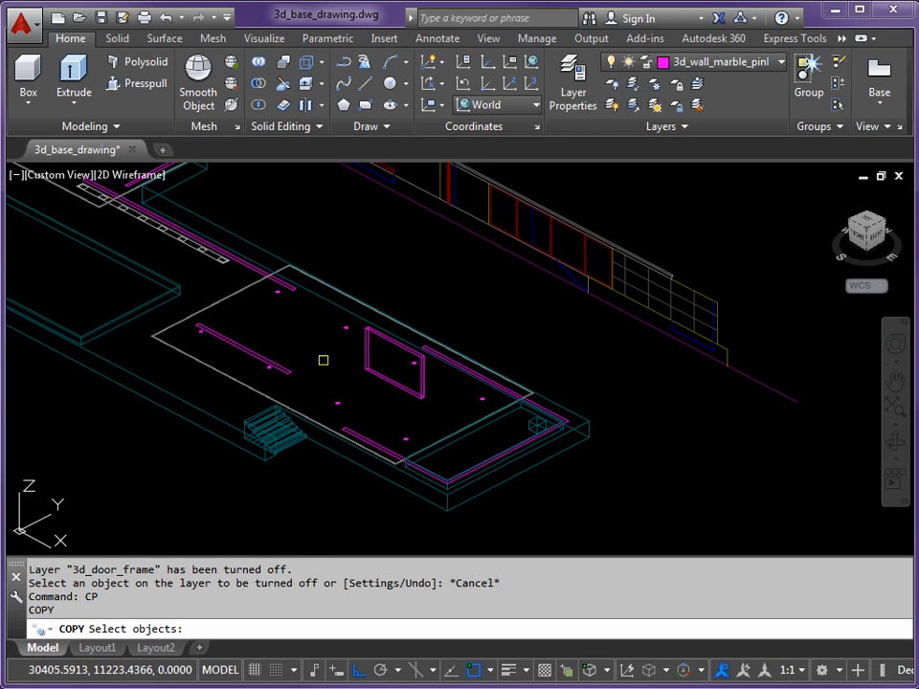
click(266, 355)
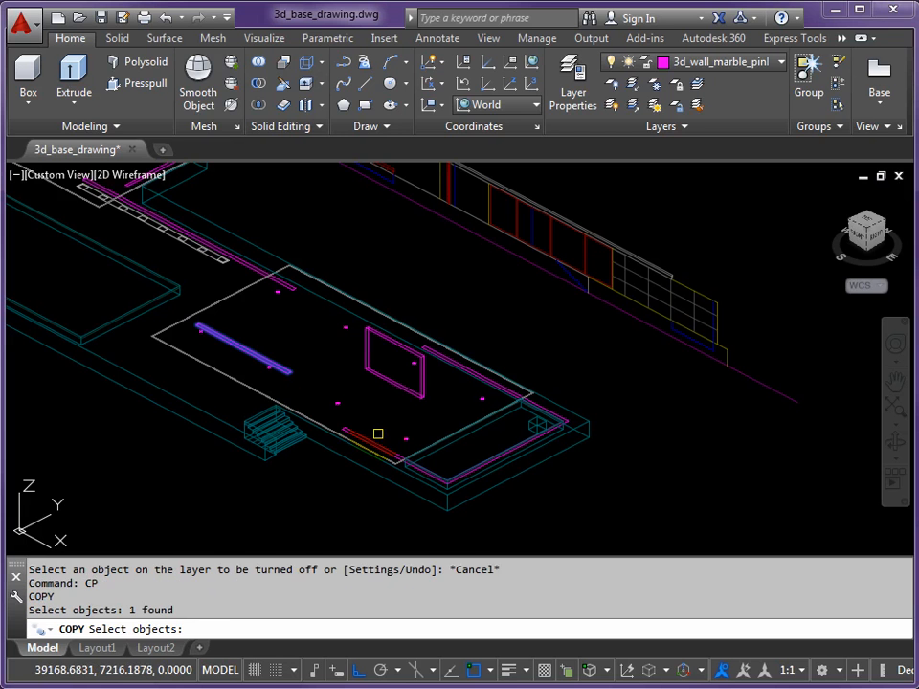
click(379, 441)
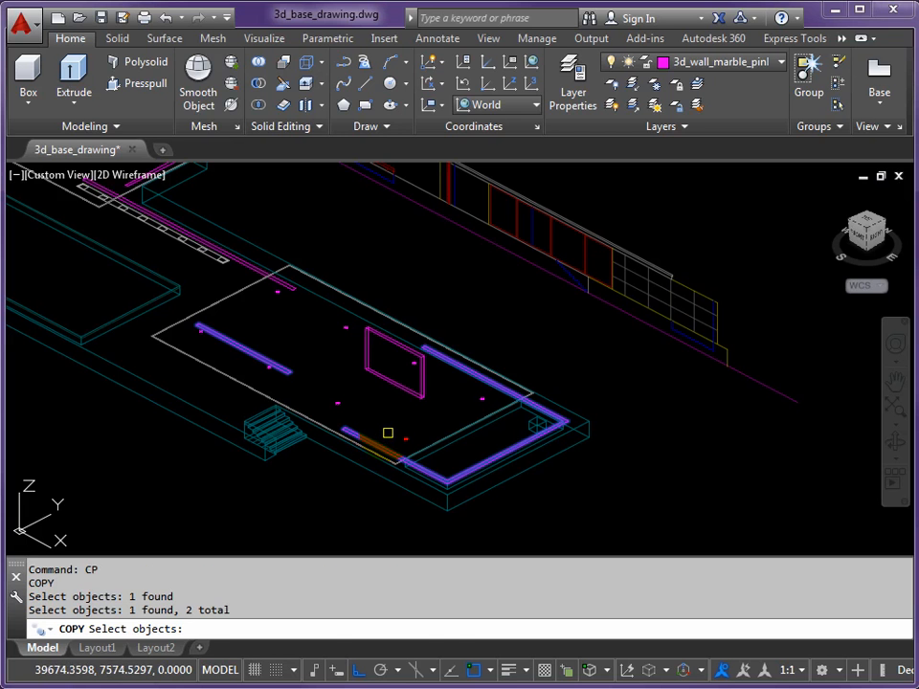
key(Return)
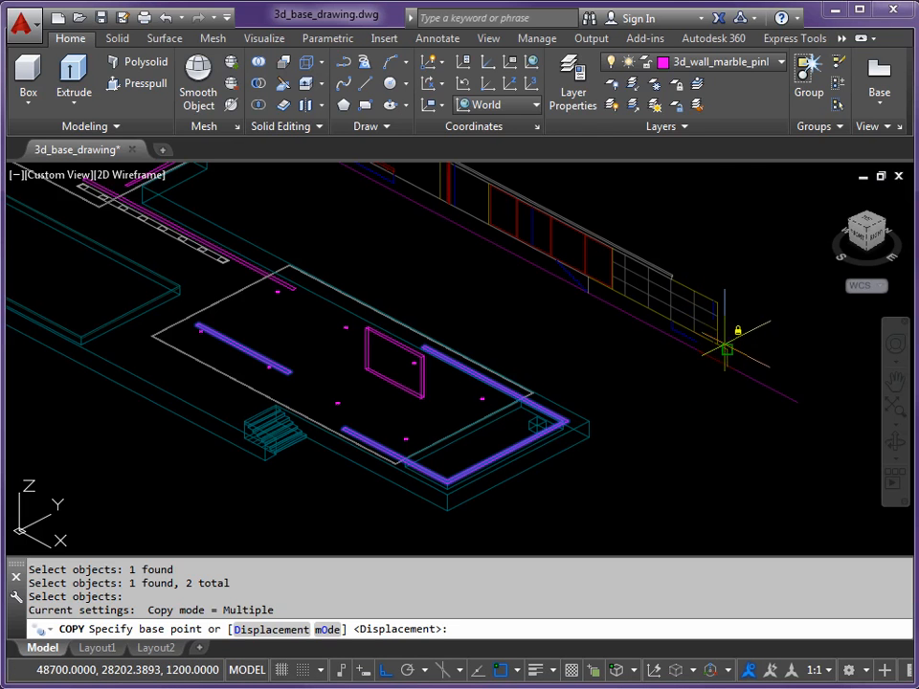
scroll(738, 318, up, 3)
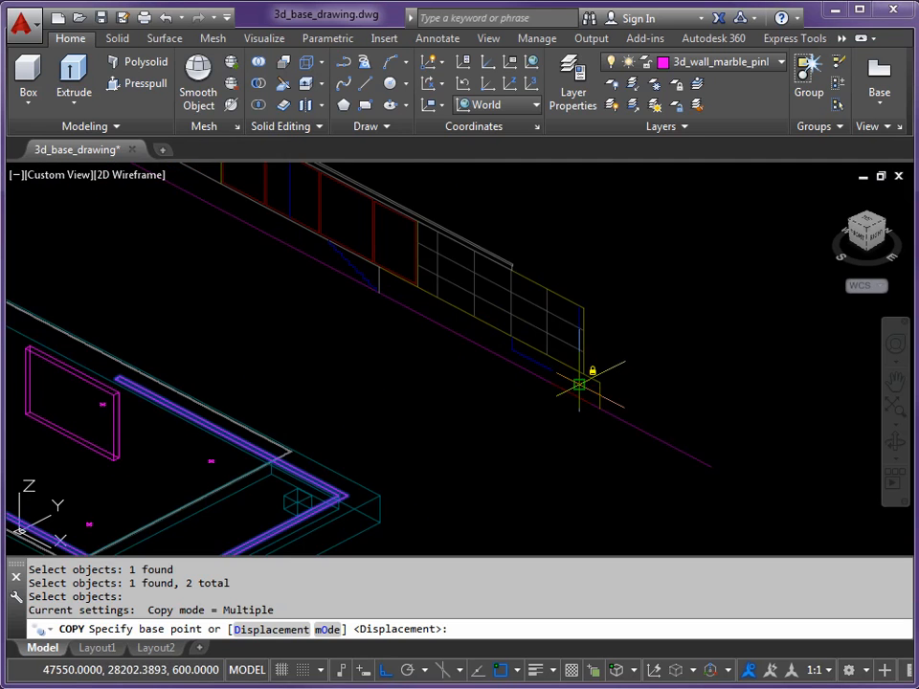
scroll(579, 378, up, 3)
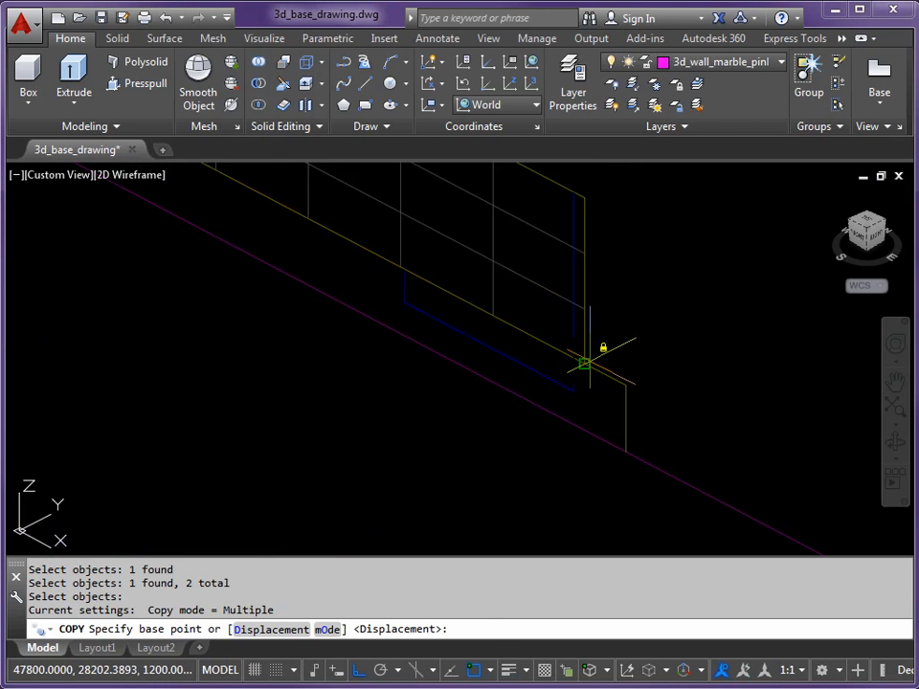
click(586, 364)
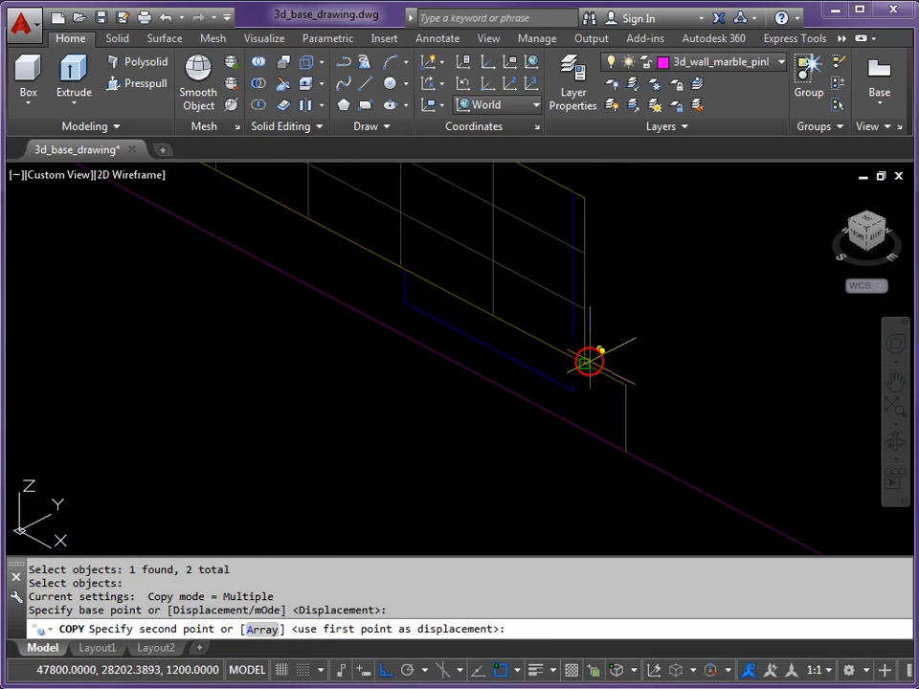
click(585, 198)
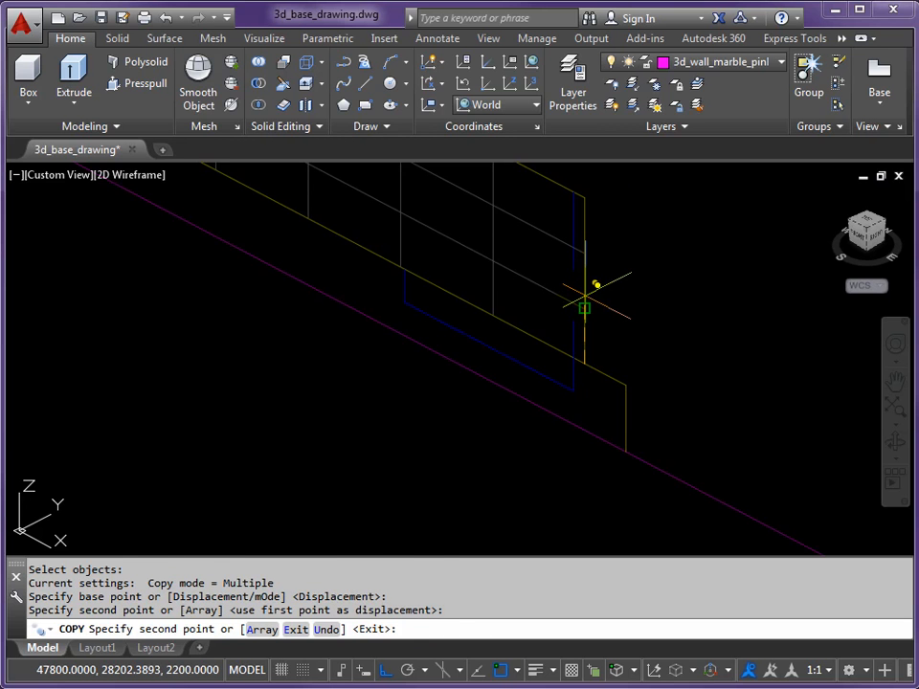
key(Return)
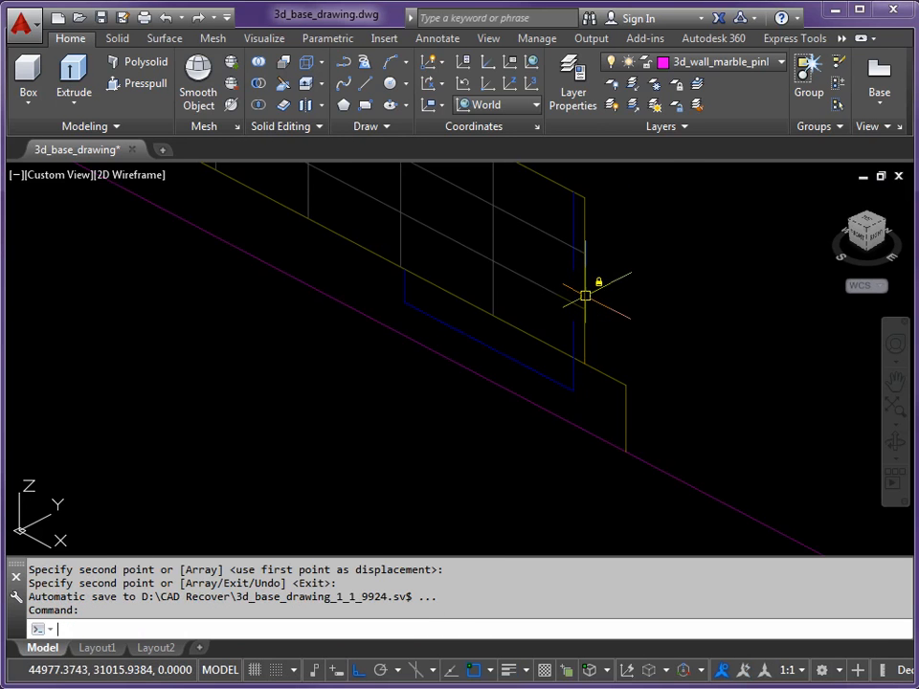
Step: Make 3d_wall_marble_green the current layer by picking the raised copy of the straight front wall outline
scroll(564, 318, down, 4)
middle_drag(422, 357, 636, 312)
middle_drag(385, 328, 589, 372)
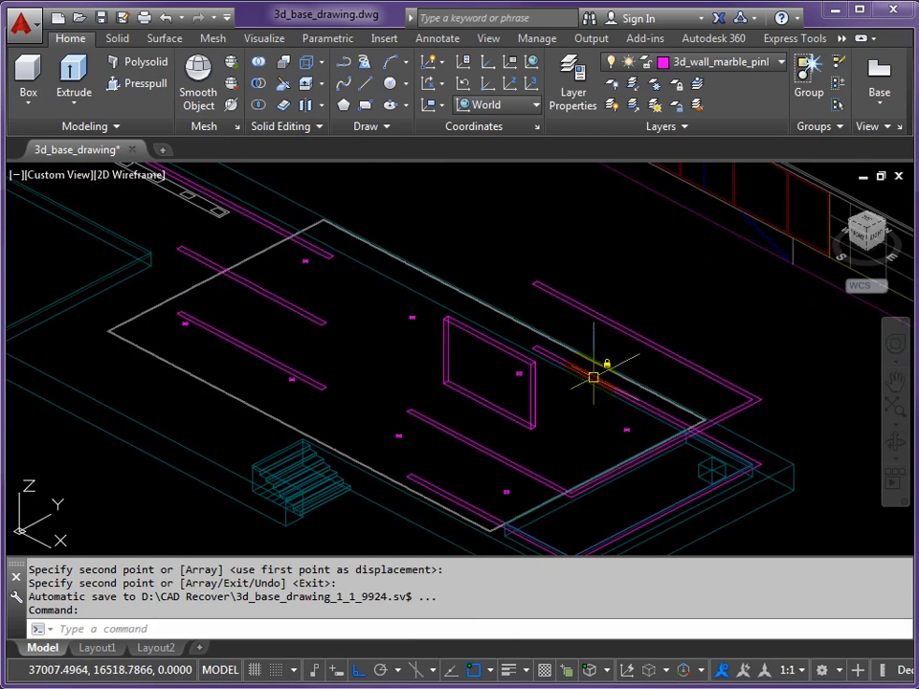
shift+middle_drag(484, 371, 510, 387)
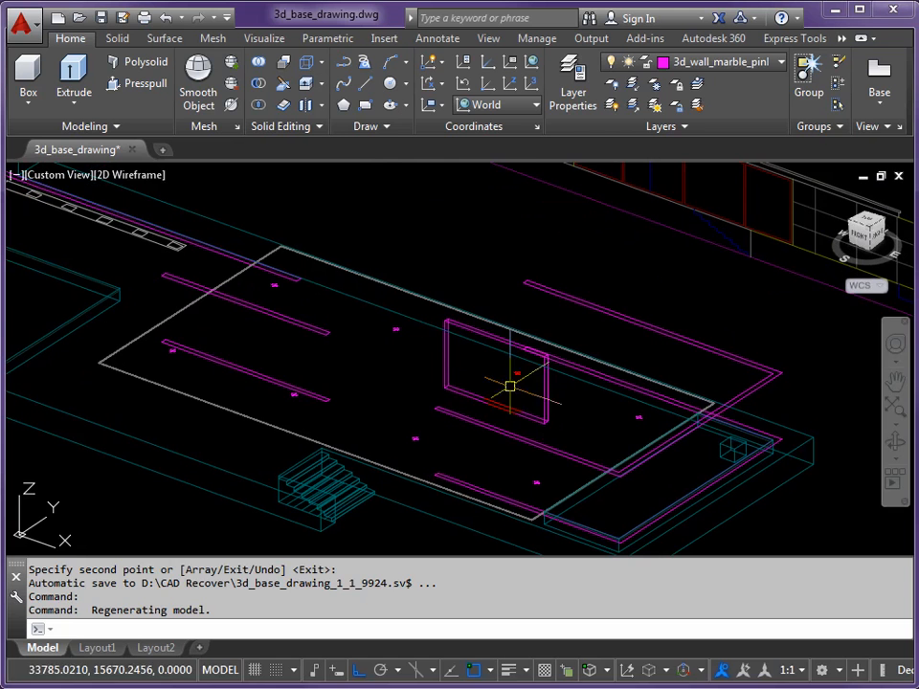
click(698, 87)
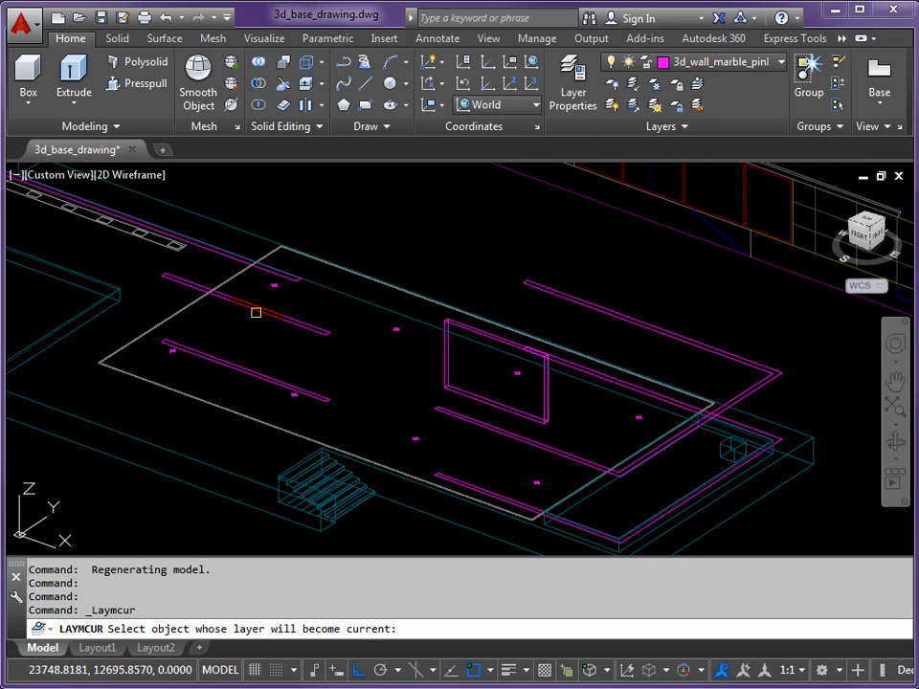
click(255, 308)
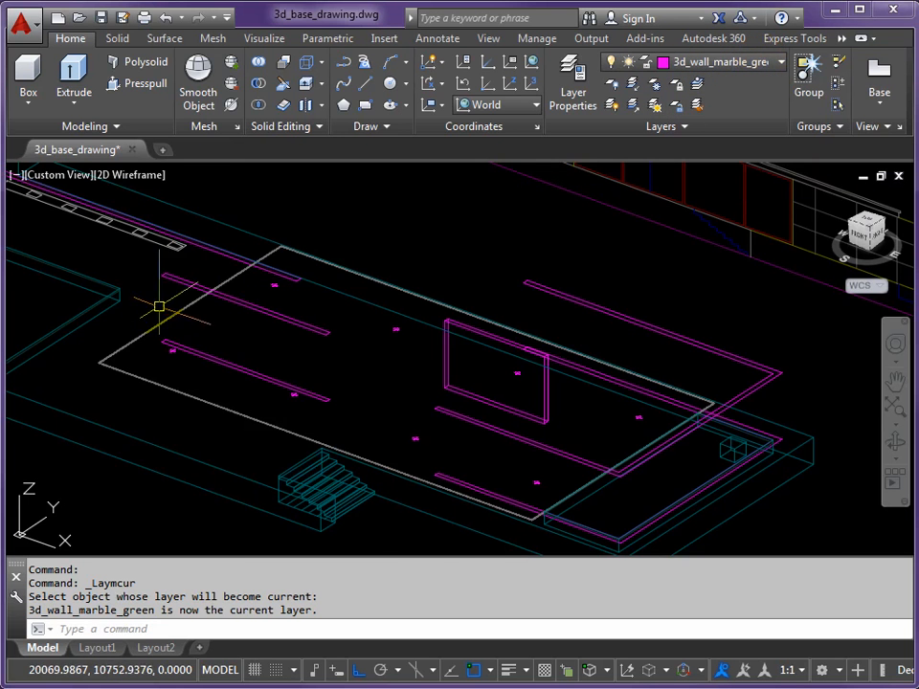
Step: Create a 3DFACE on the long front side of the straight green marble wall, between its lower and raised outlines
scroll(158, 307, up, 3)
scroll(224, 298, down, 3)
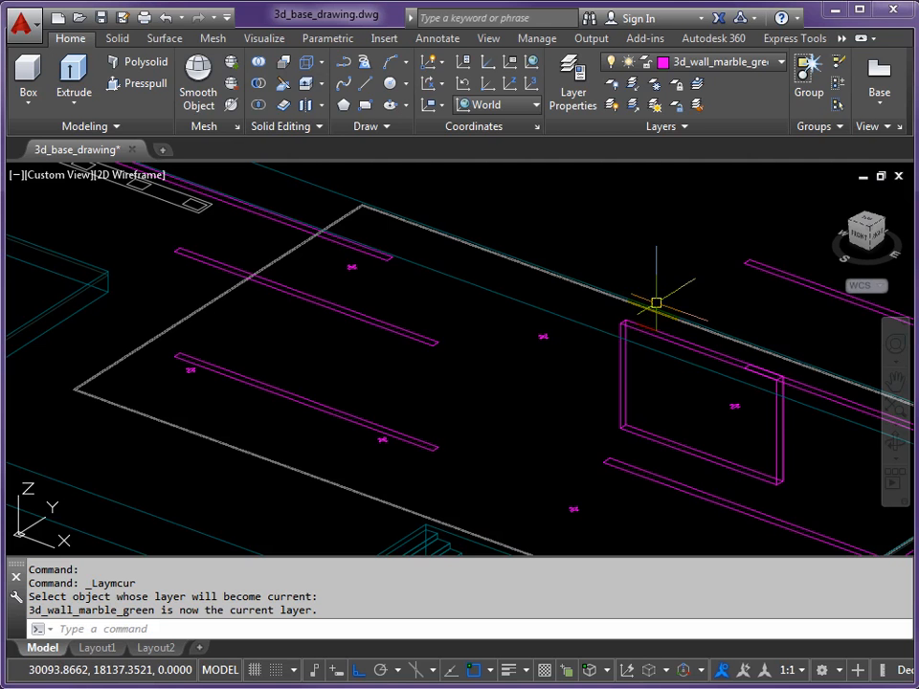
middle_drag(496, 396, 373, 339)
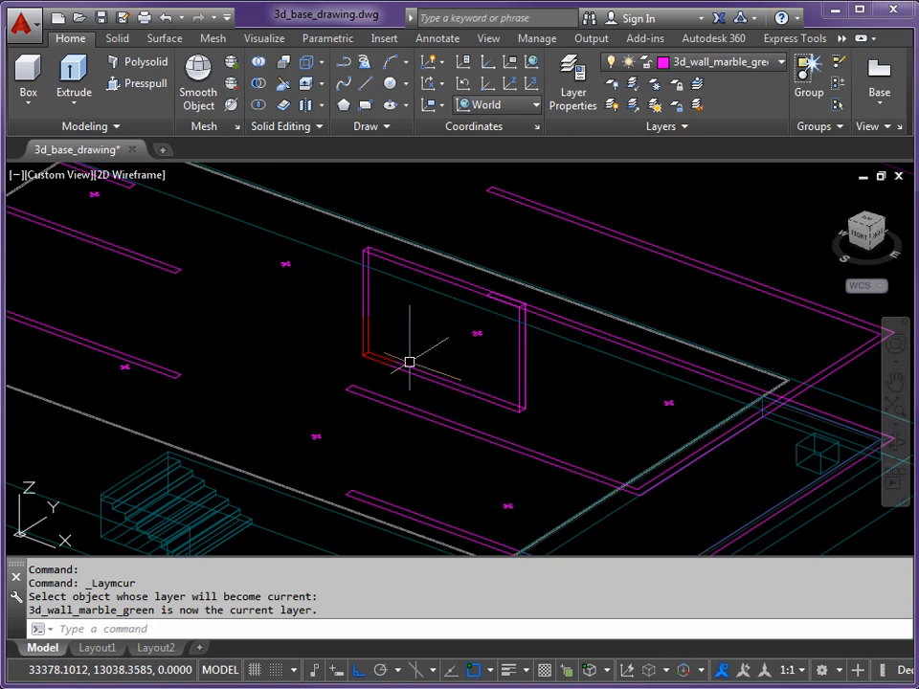
scroll(490, 434, down, 4)
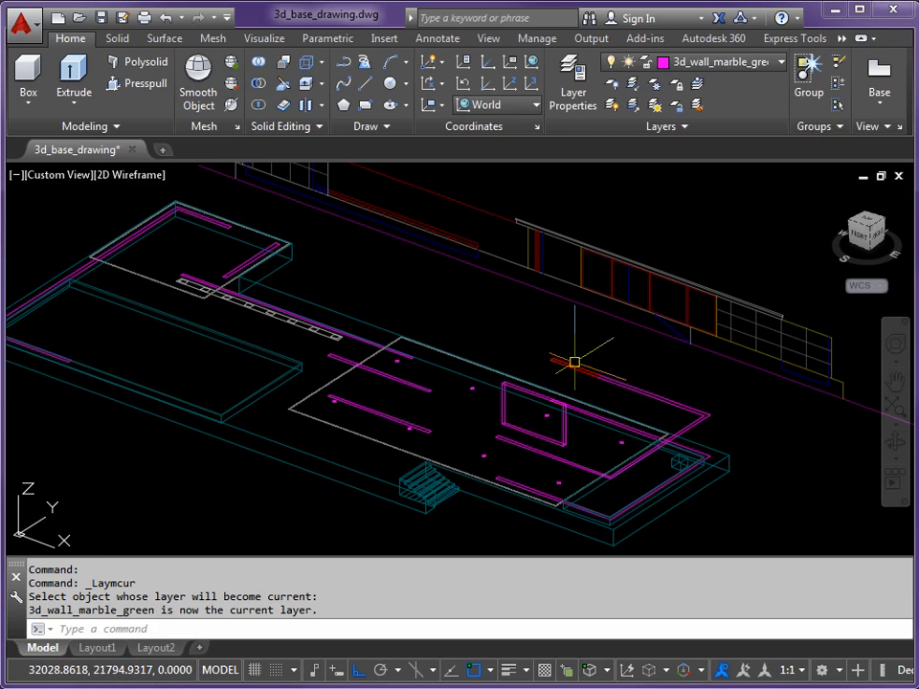
scroll(388, 413, up, 4)
middle_drag(373, 373, 408, 353)
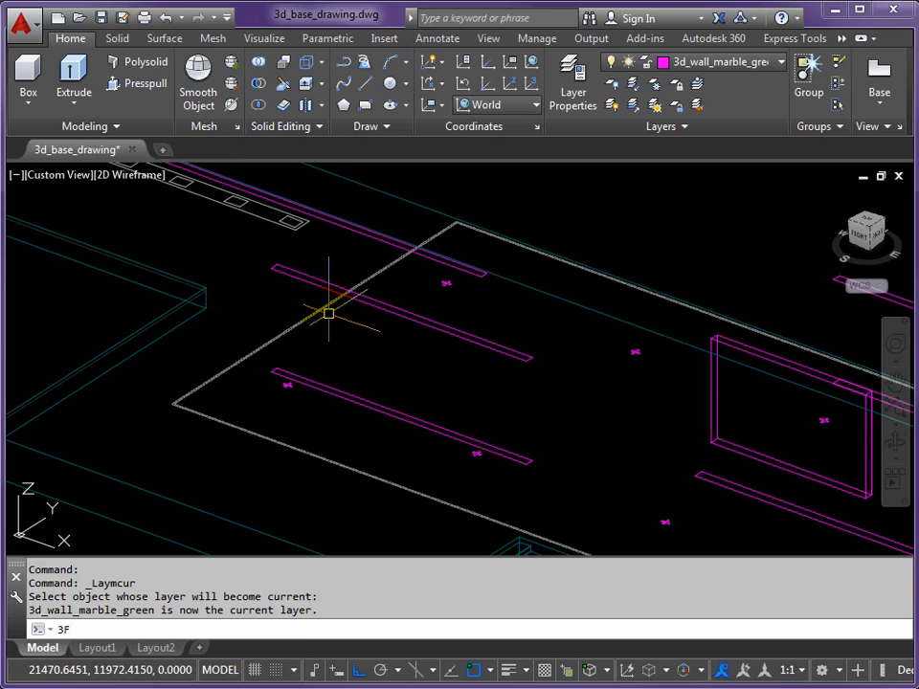
key(Return)
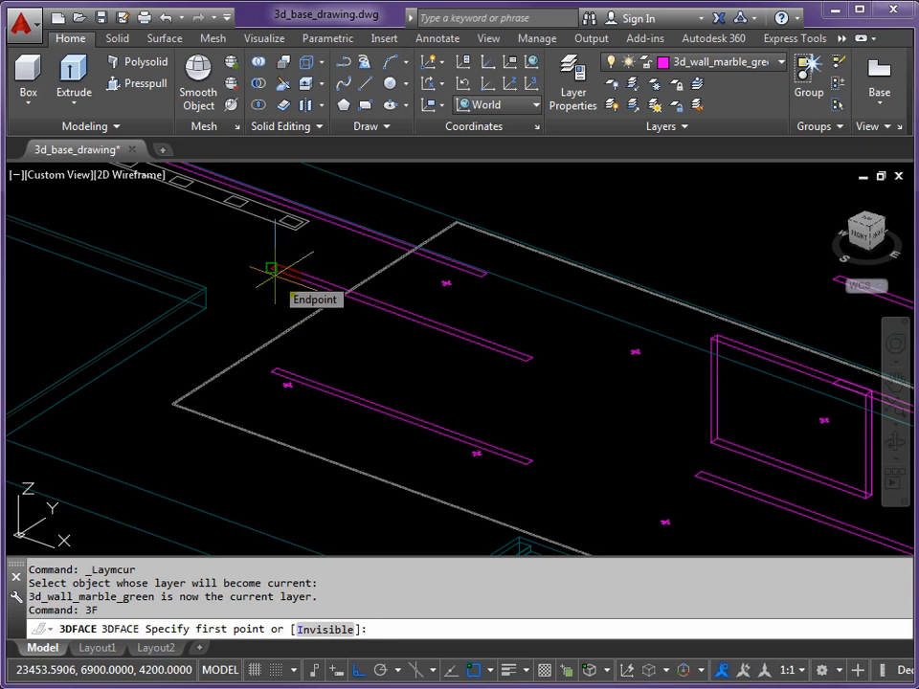
scroll(272, 269, up, 2)
mouse_move(279, 287)
middle_down()
mouse_move(246, 262)
mouse_move(239, 242)
middle_up()
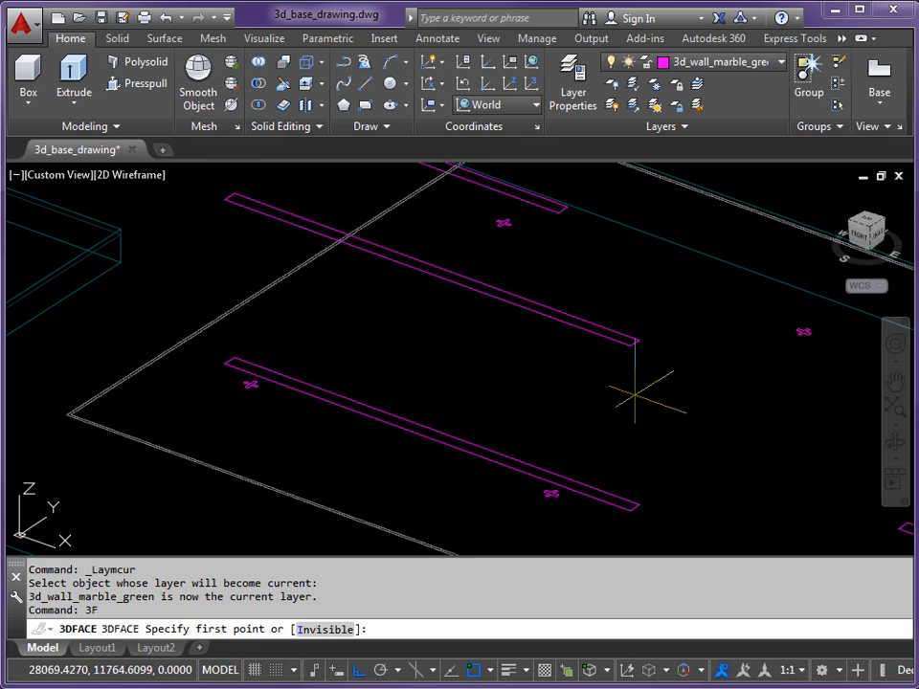
click(224, 198)
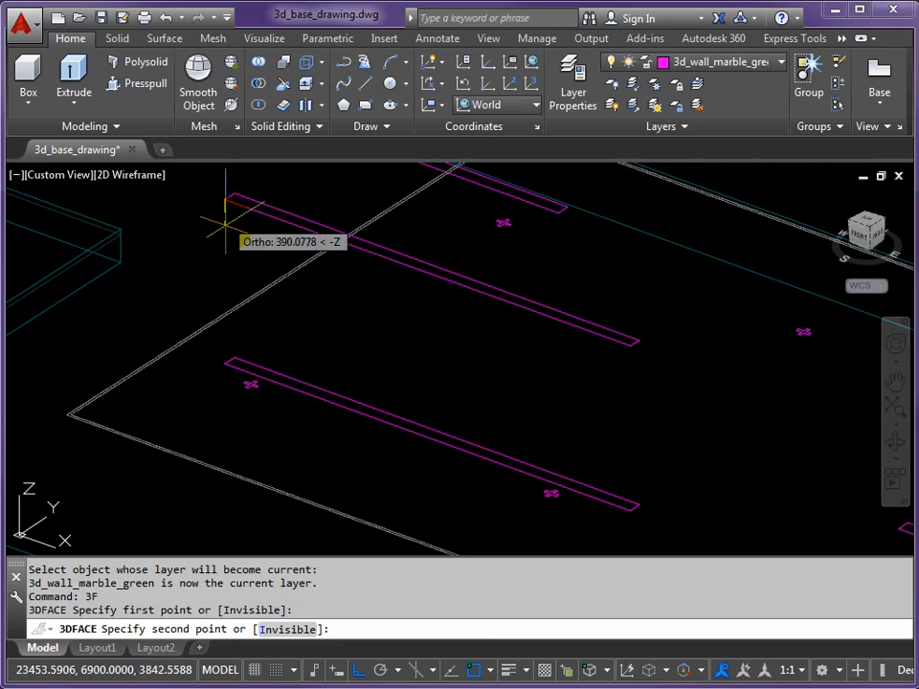
click(224, 364)
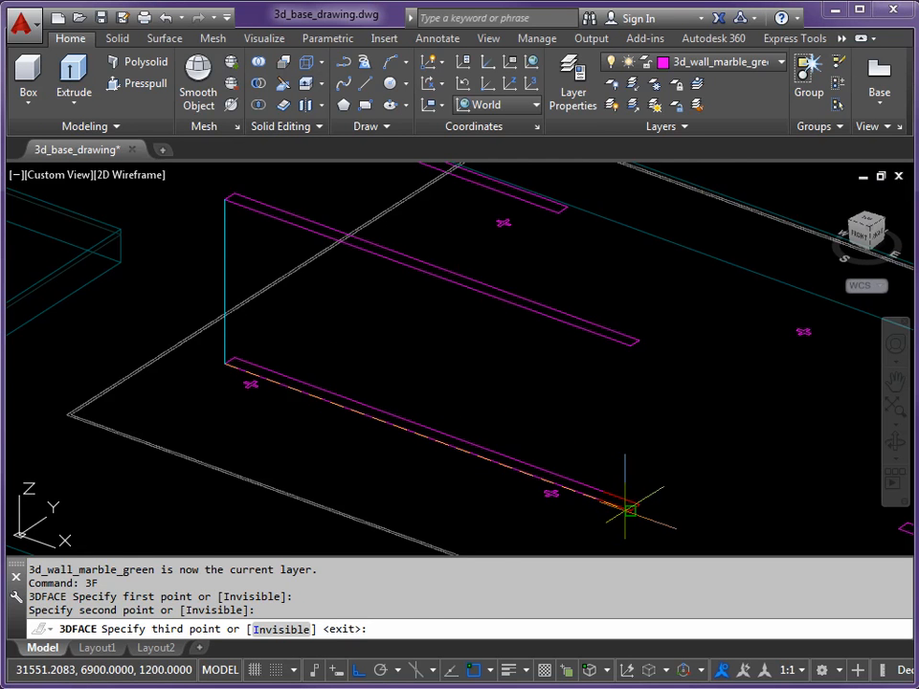
click(629, 510)
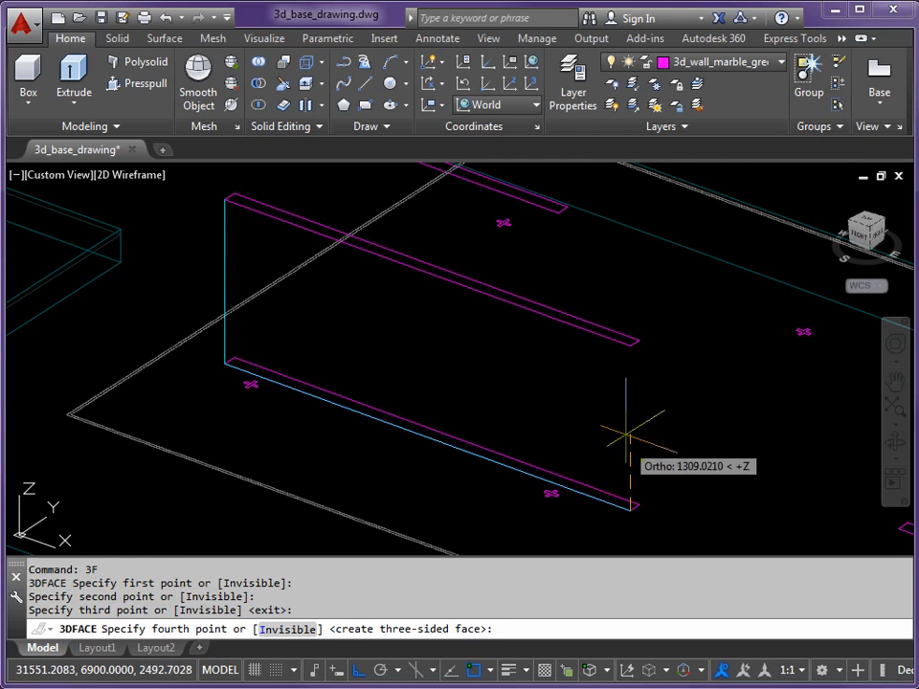
click(629, 345)
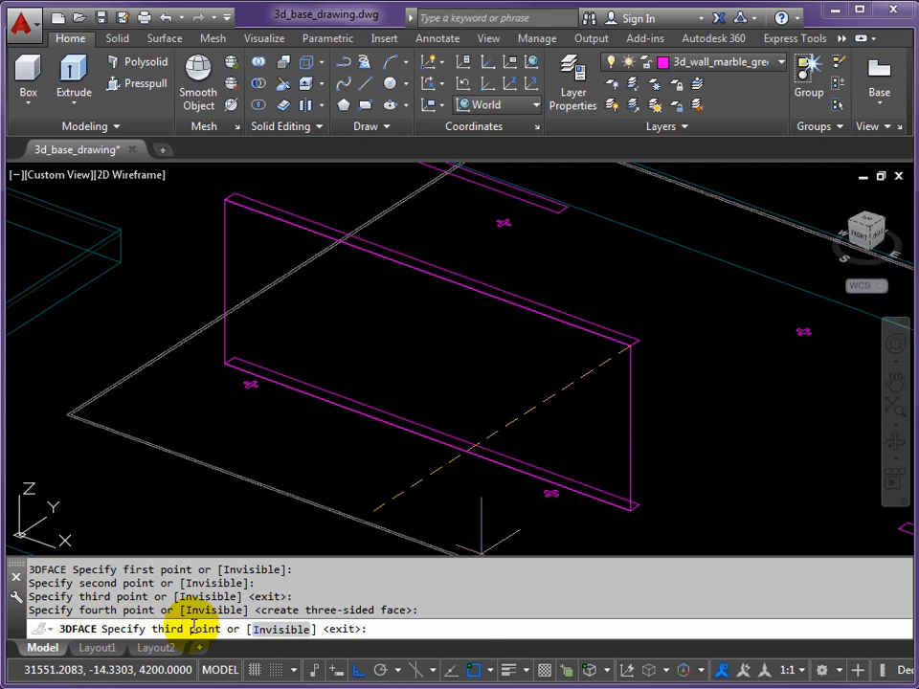
Step: Continue the 3DFACE around the near end, back side and far end of the green marble wall to enclose its sides
click(640, 339)
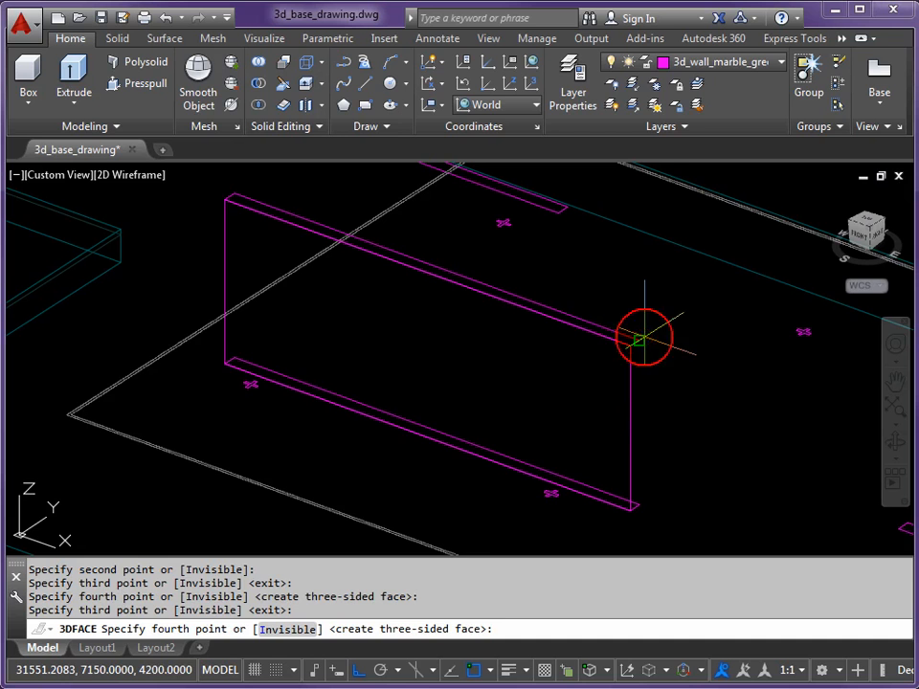
click(637, 501)
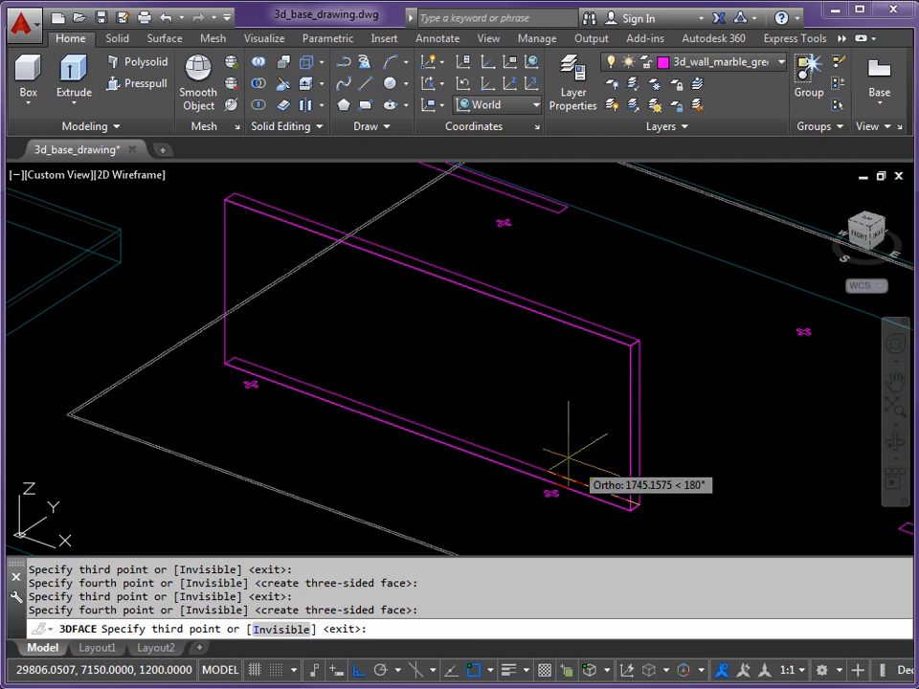
click(233, 358)
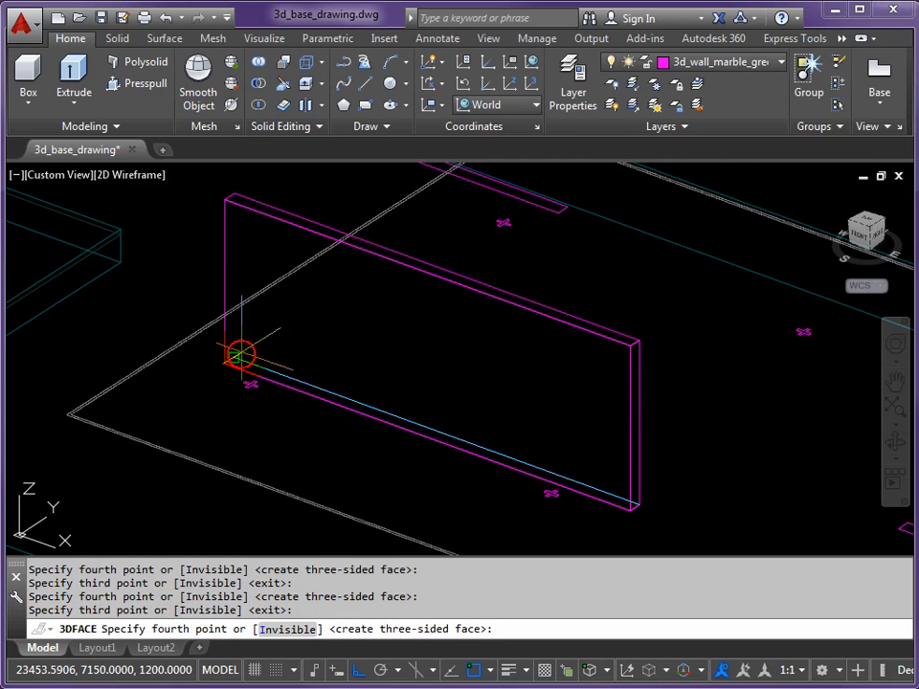
click(233, 192)
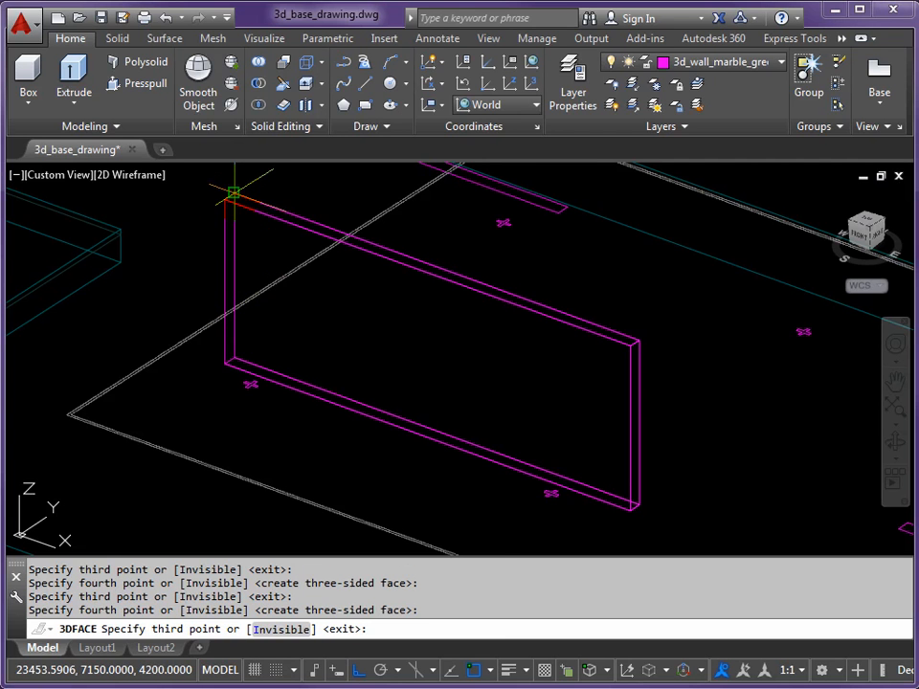
click(226, 199)
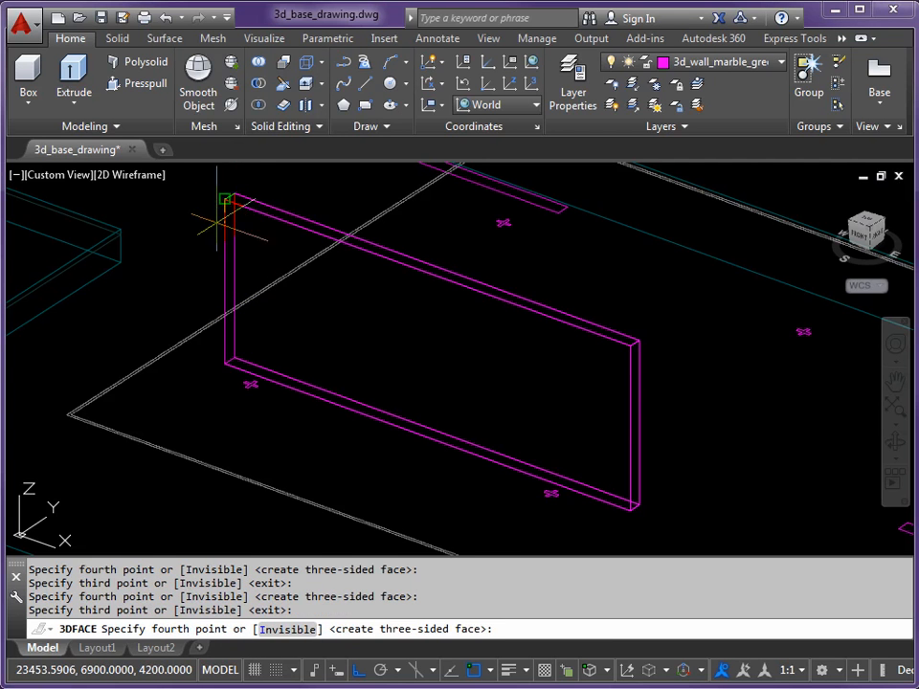
click(225, 364)
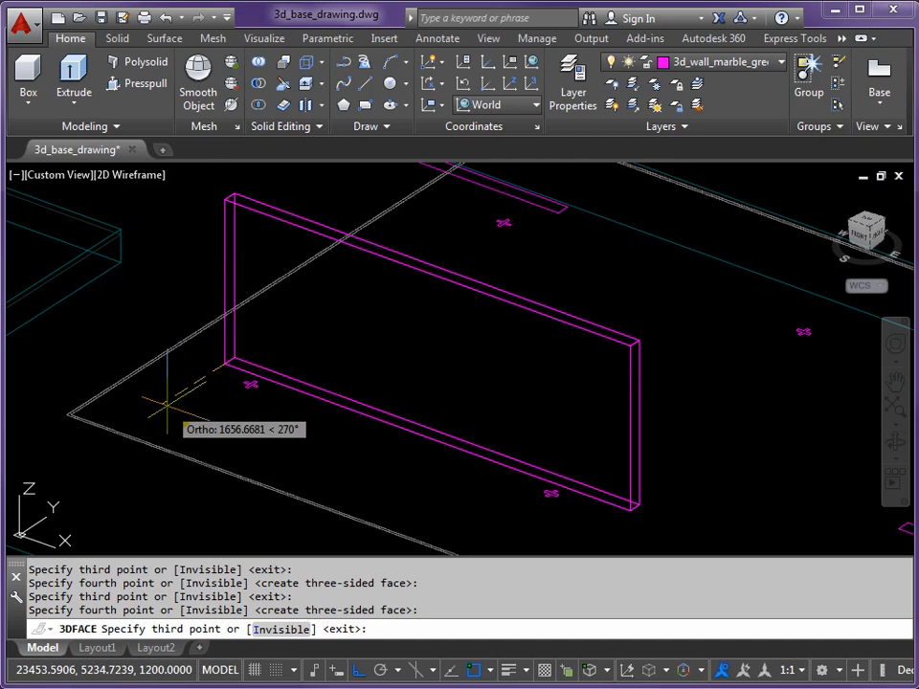
key(Return)
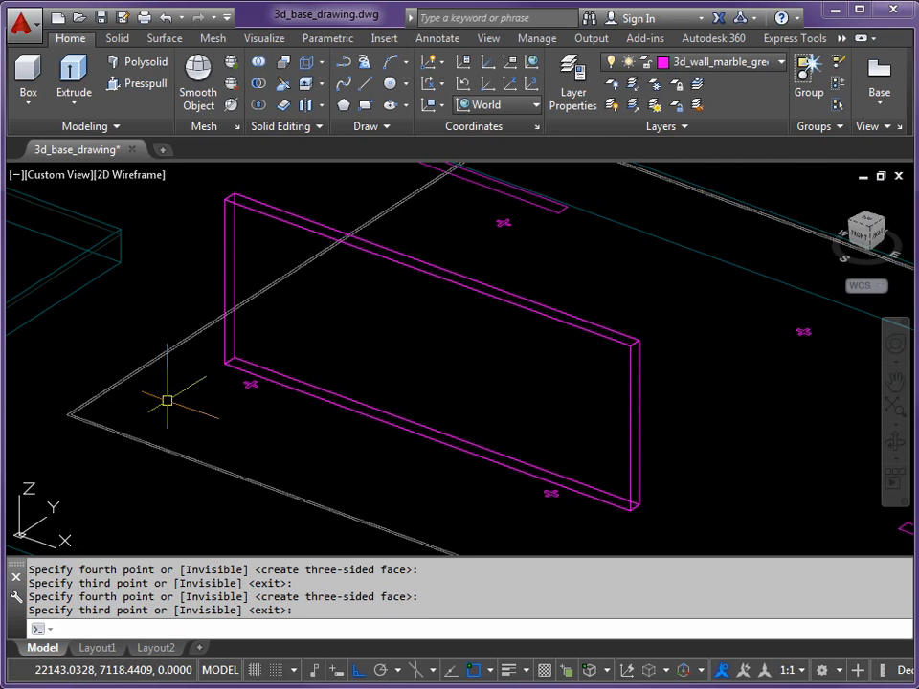
Step: Inspect the enclosed green marble wall in the Shaded with edges visual style, and return to 2D Wireframe
click(132, 176)
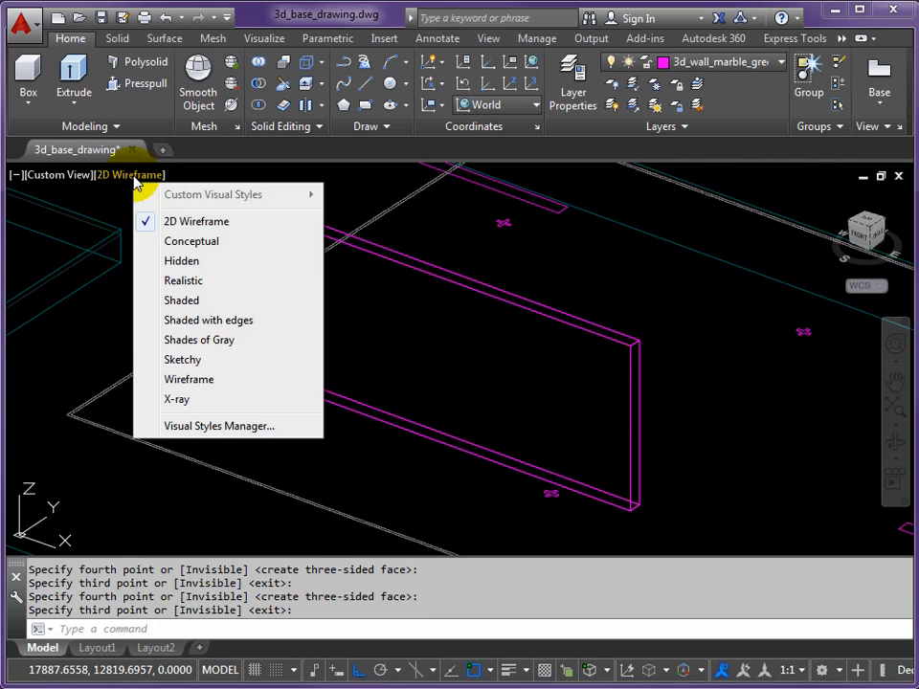
click(191, 320)
mouse_move(514, 364)
shift+middle_down()
mouse_move(472, 369)
mouse_move(418, 326)
mouse_move(488, 363)
shift+middle_up()
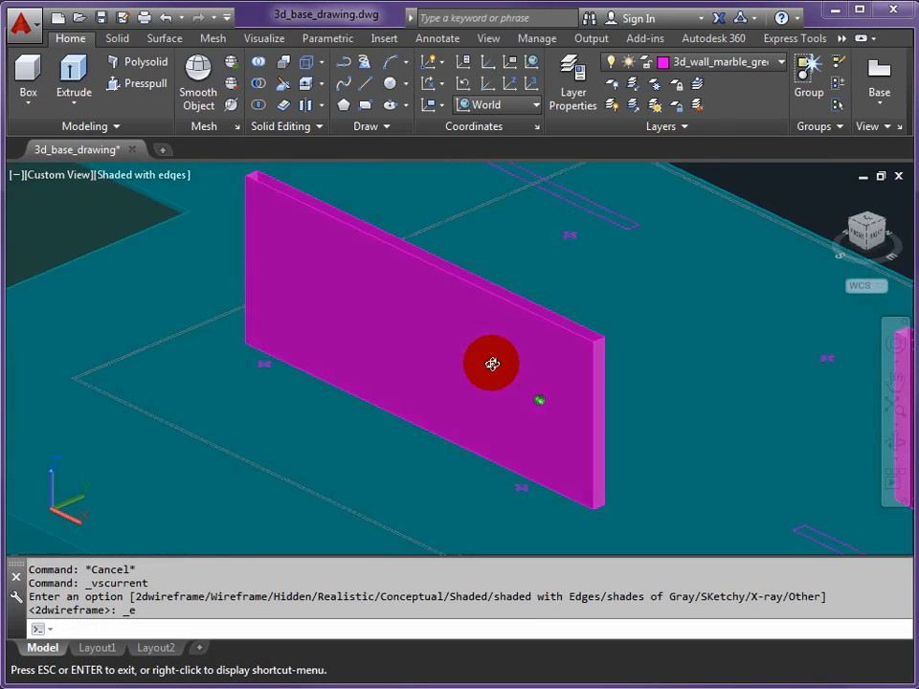
click(143, 176)
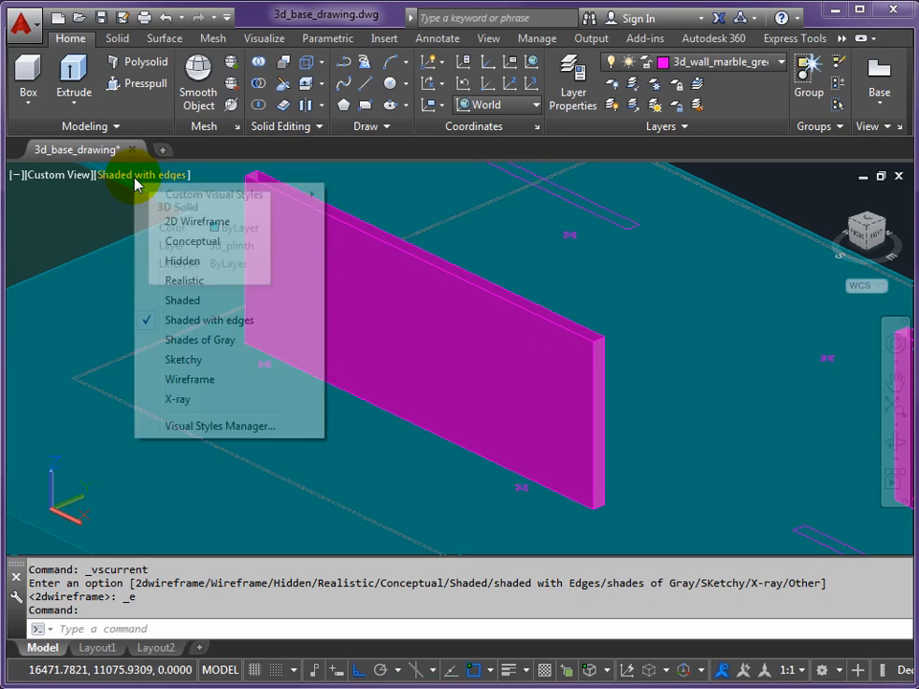
click(173, 221)
Step: Freeze the 3d_plinth and 3d_water layers by picking the plinth and the pool water in the model
middle_drag(653, 475, 282, 318)
scroll(282, 317, down, 2)
middle_drag(339, 331, 189, 267)
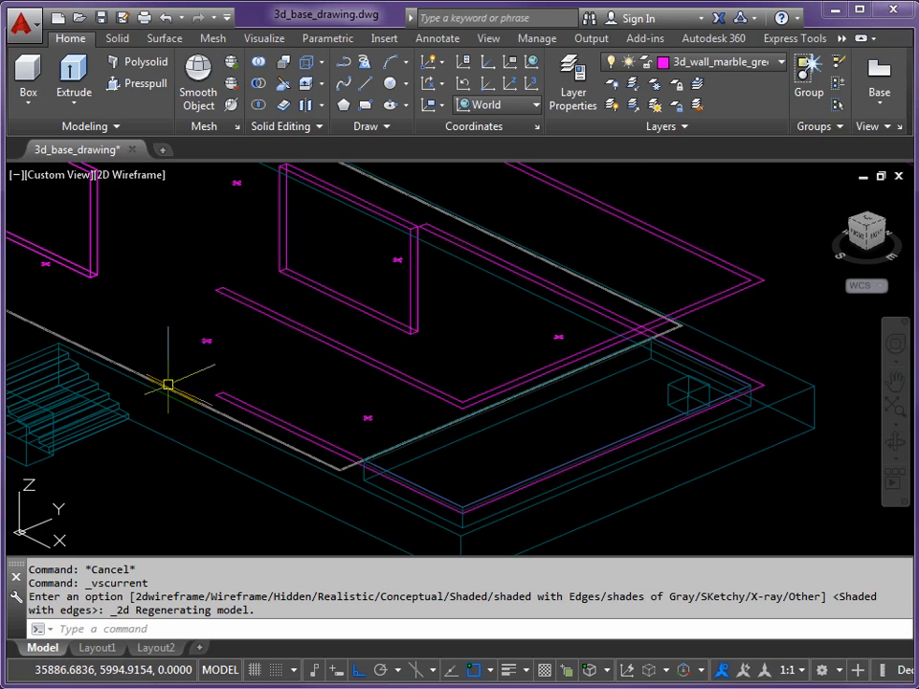
scroll(412, 400, down, 5)
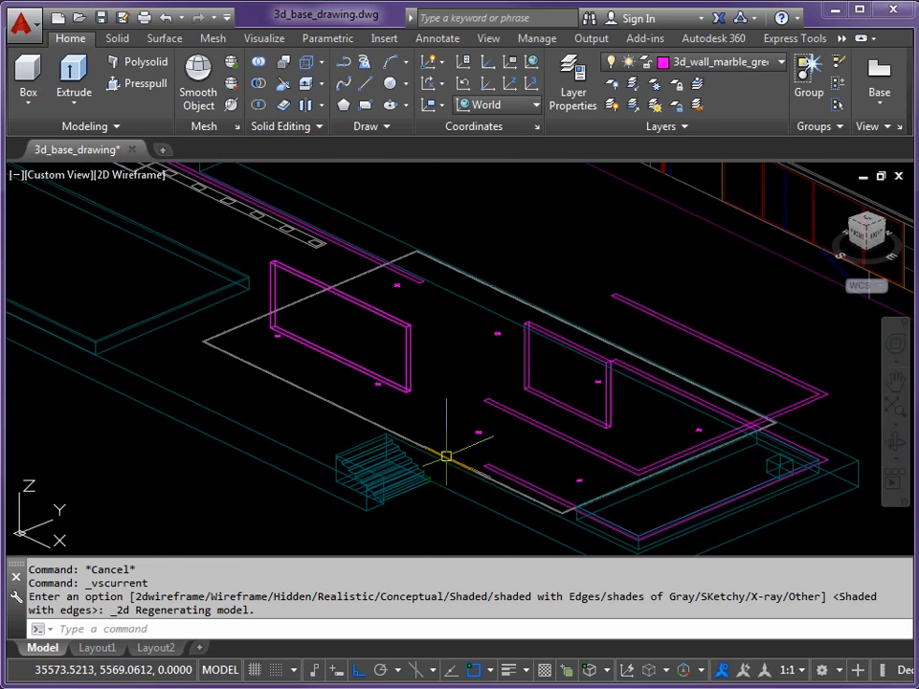
mouse_move(182, 346)
middle_down()
mouse_move(192, 313)
mouse_move(306, 340)
middle_up()
scroll(269, 364, down, 2)
middle_drag(356, 364, 260, 363)
scroll(404, 363, up, 4)
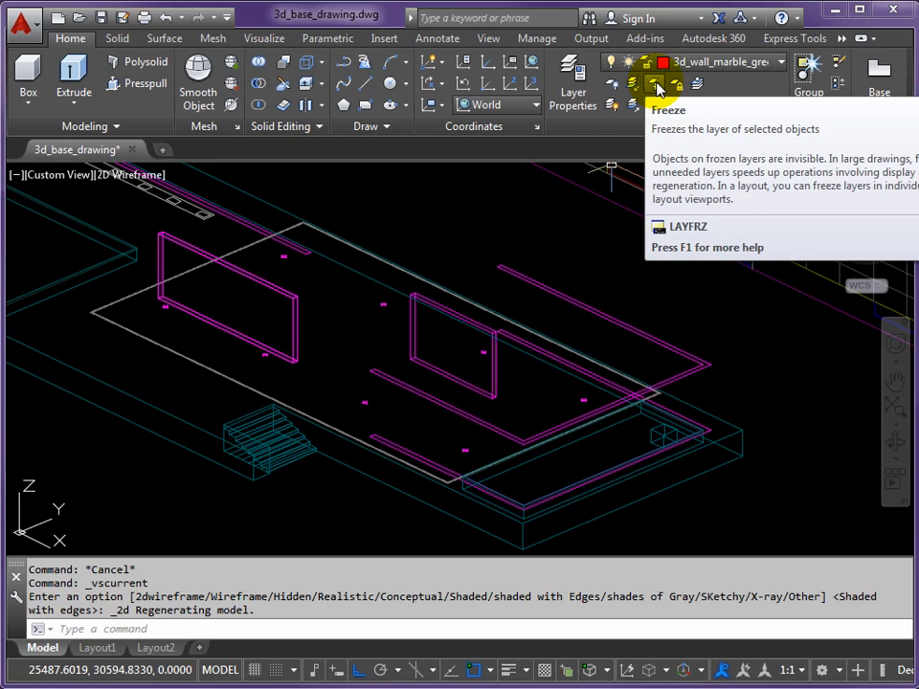
click(656, 86)
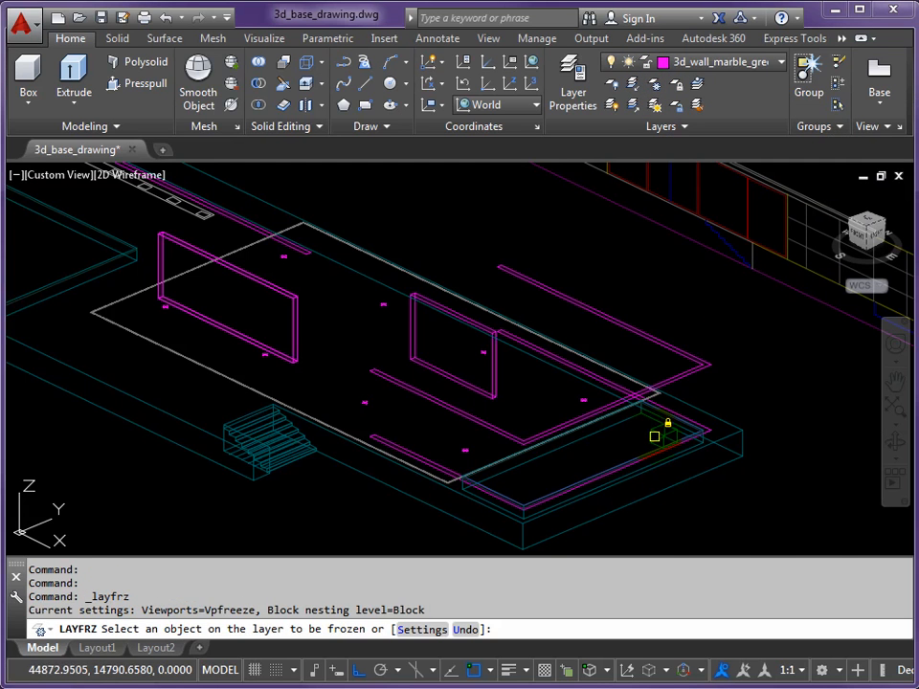
click(661, 432)
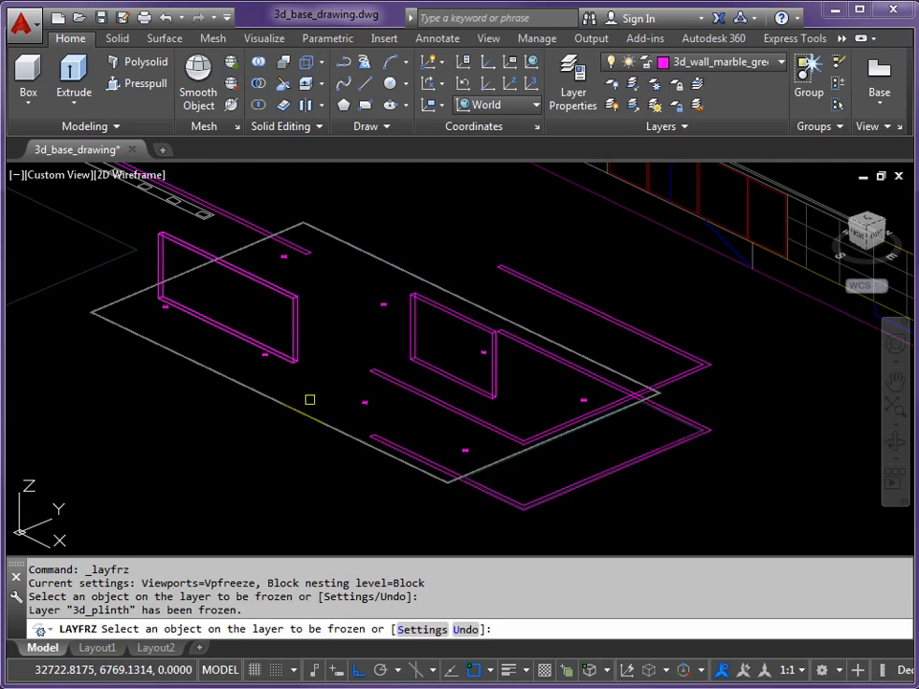
middle_drag(310, 401, 490, 452)
click(293, 382)
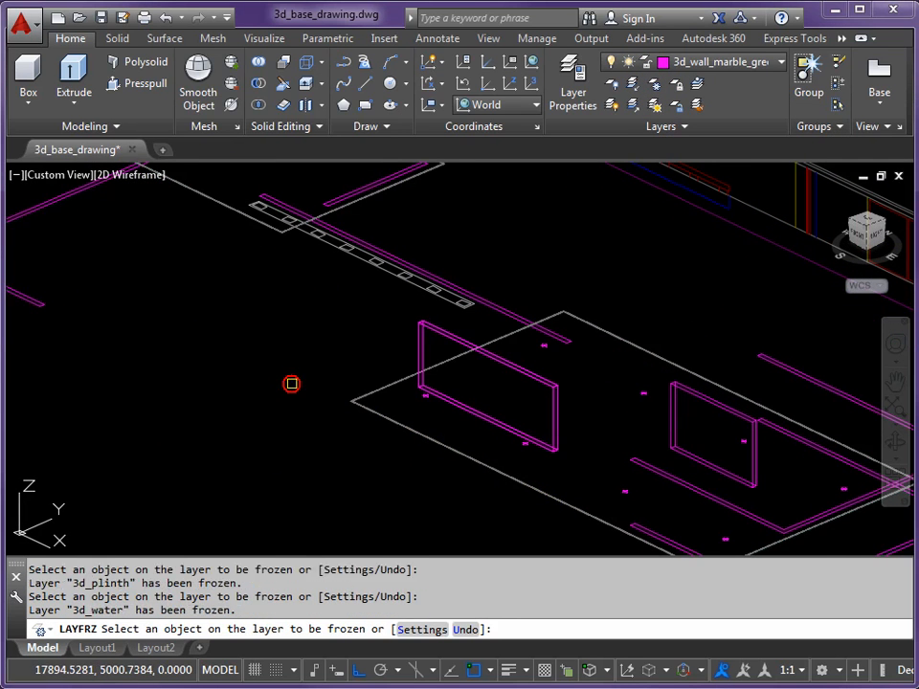
key(Escape)
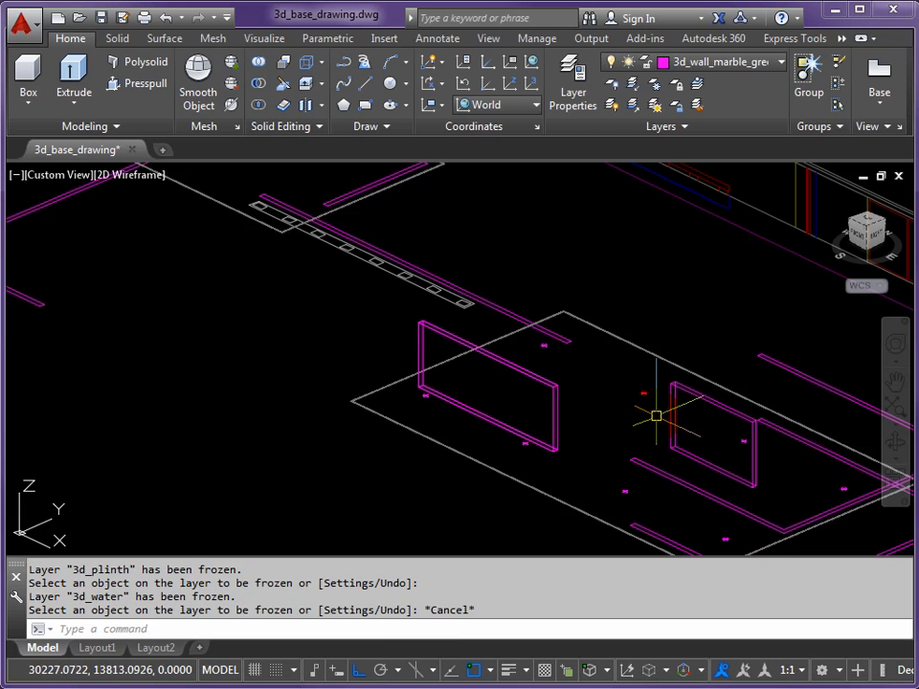
Step: Turn Ortho off and create a 3DFACE on the outer front side of the U-shaped wall, between its lower and raised outlines
middle_drag(661, 394, 378, 268)
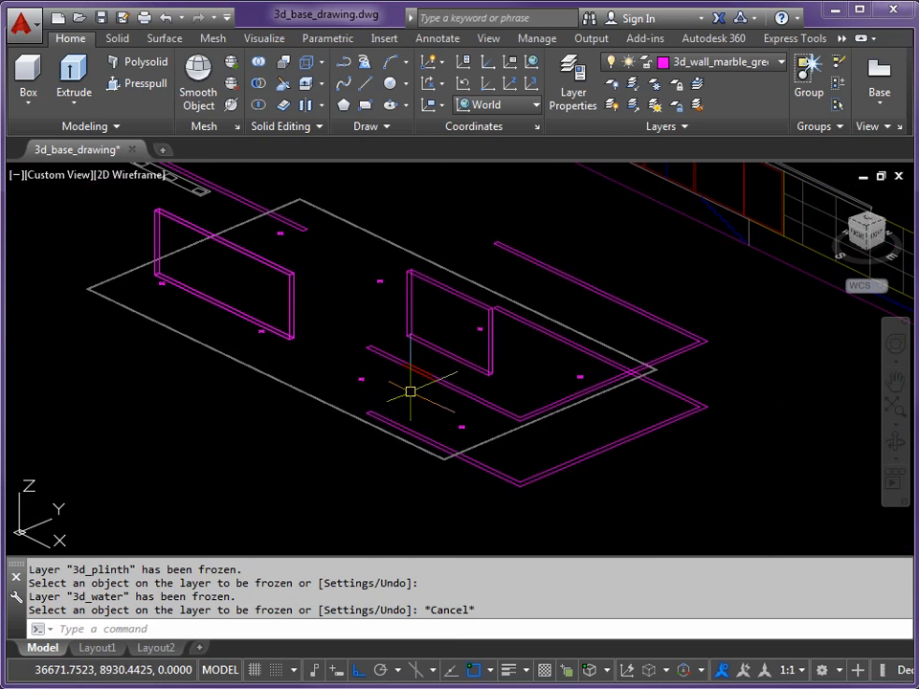
scroll(420, 384, up, 2)
middle_drag(420, 384, 316, 361)
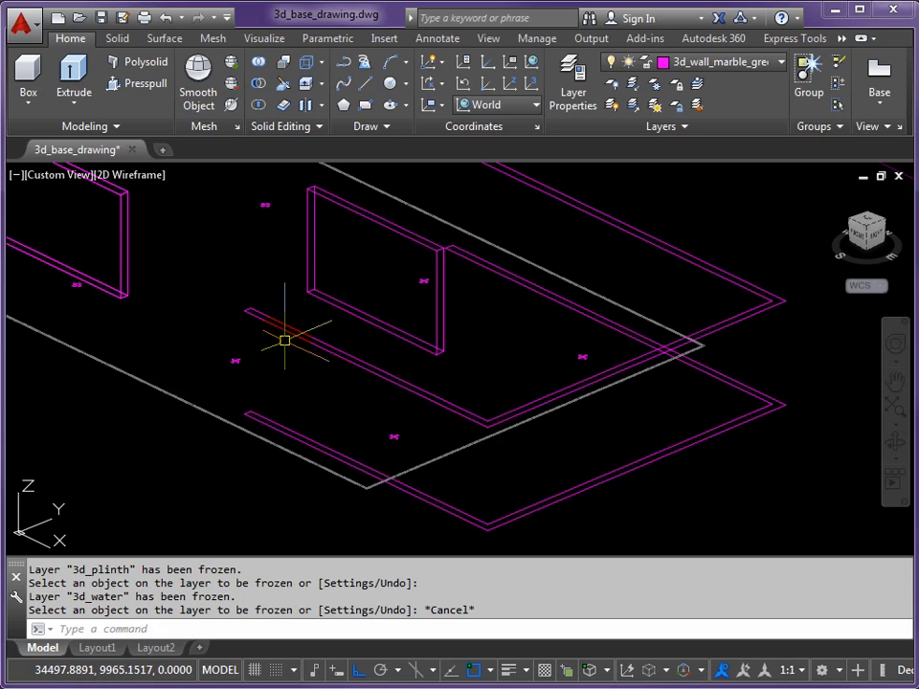
click(360, 672)
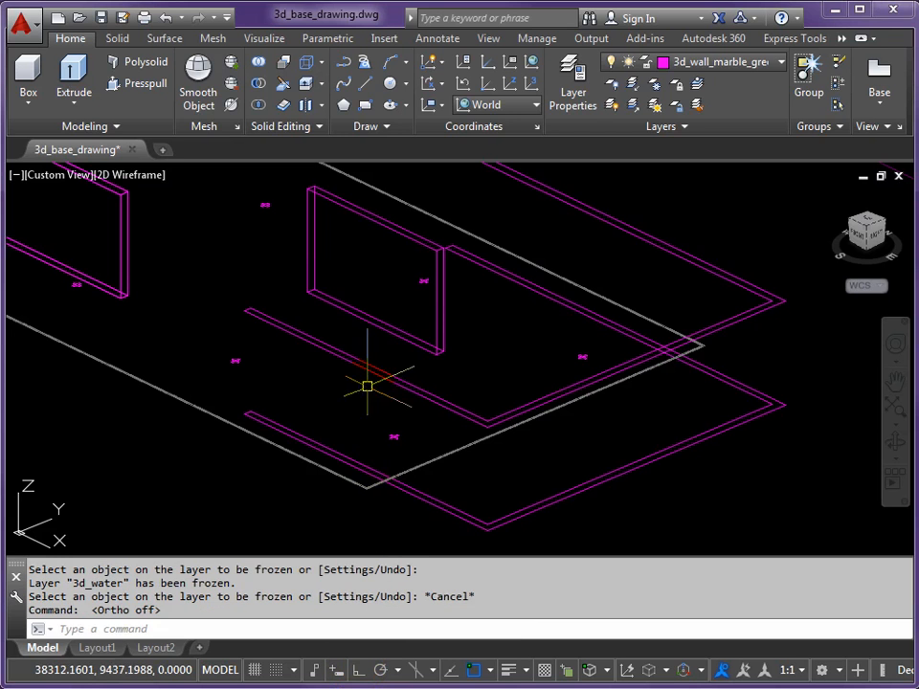
key(Return)
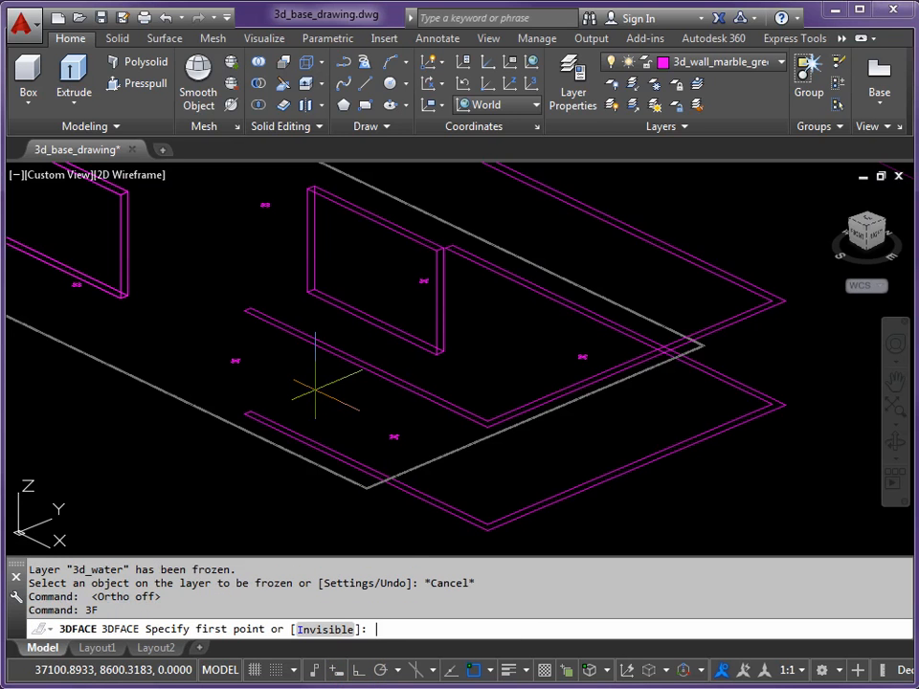
click(244, 311)
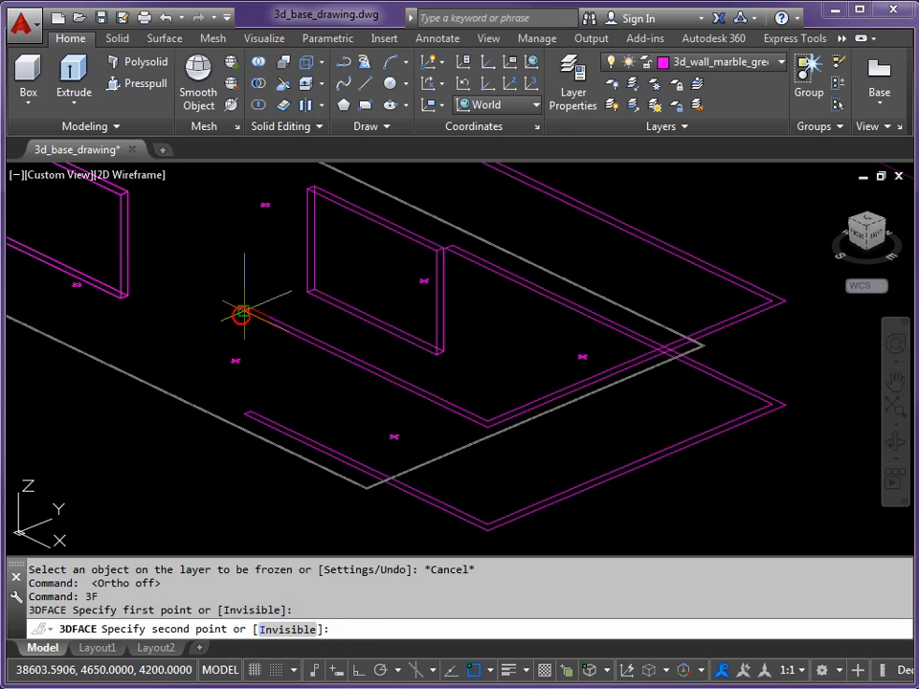
click(243, 414)
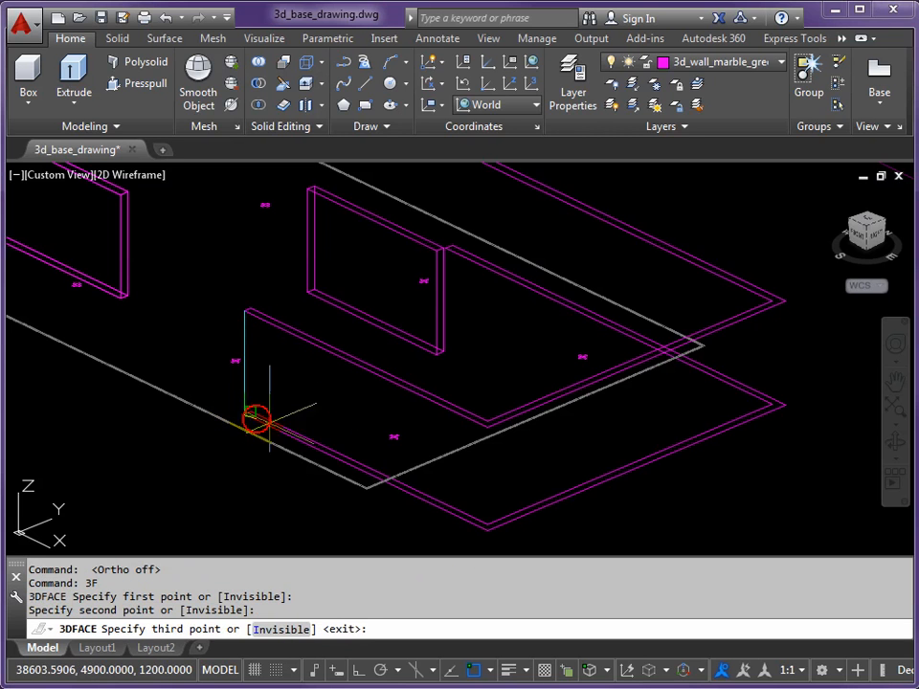
click(489, 531)
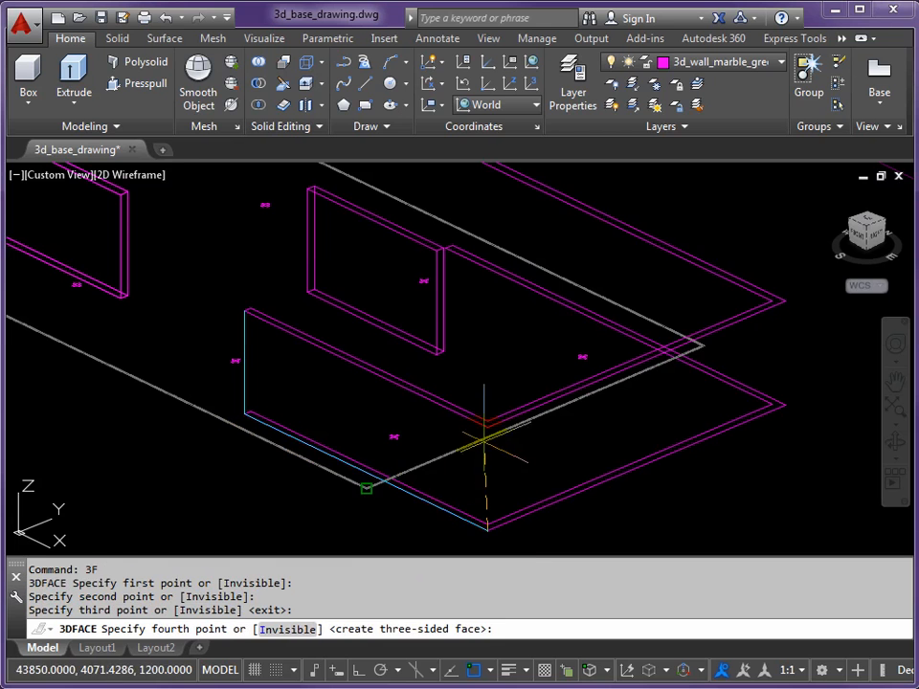
click(489, 427)
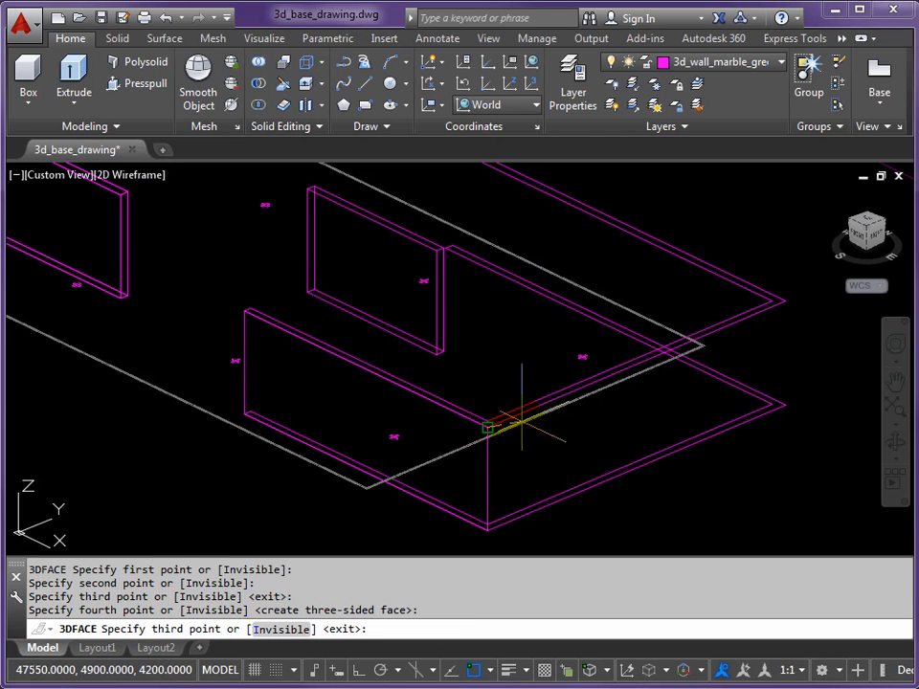
Step: Continue the 3DFACE along the U-shaped wall's outer connecting side and the outer side of its back arm
click(783, 302)
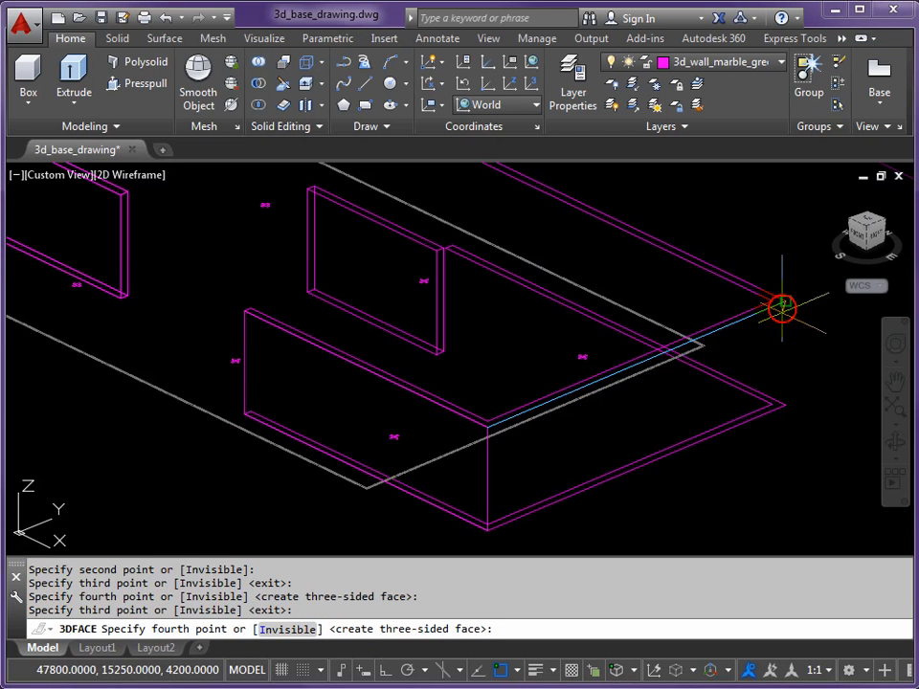
click(785, 405)
scroll(575, 479, up, 4)
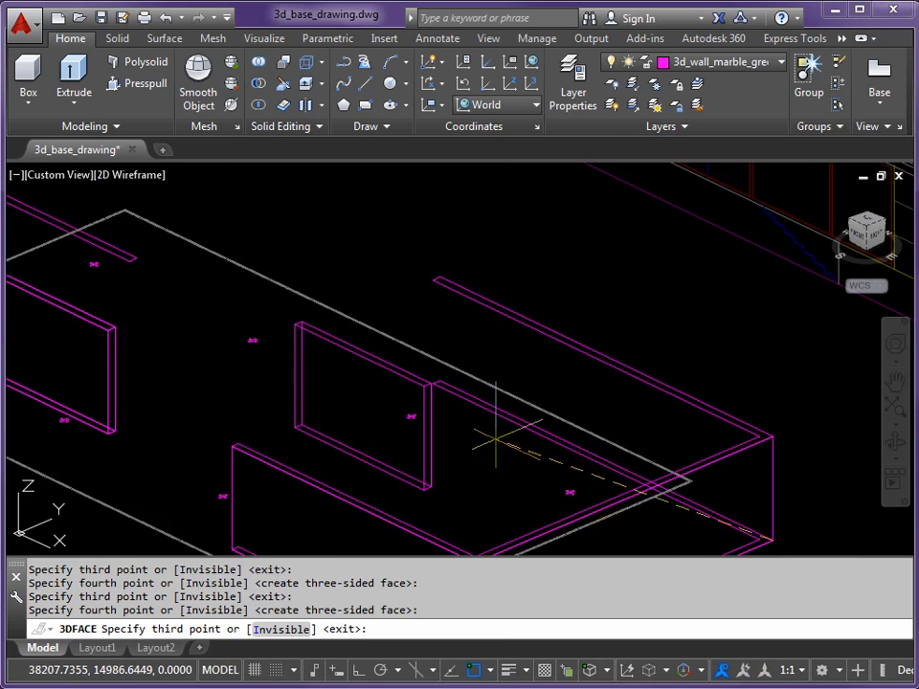
click(425, 381)
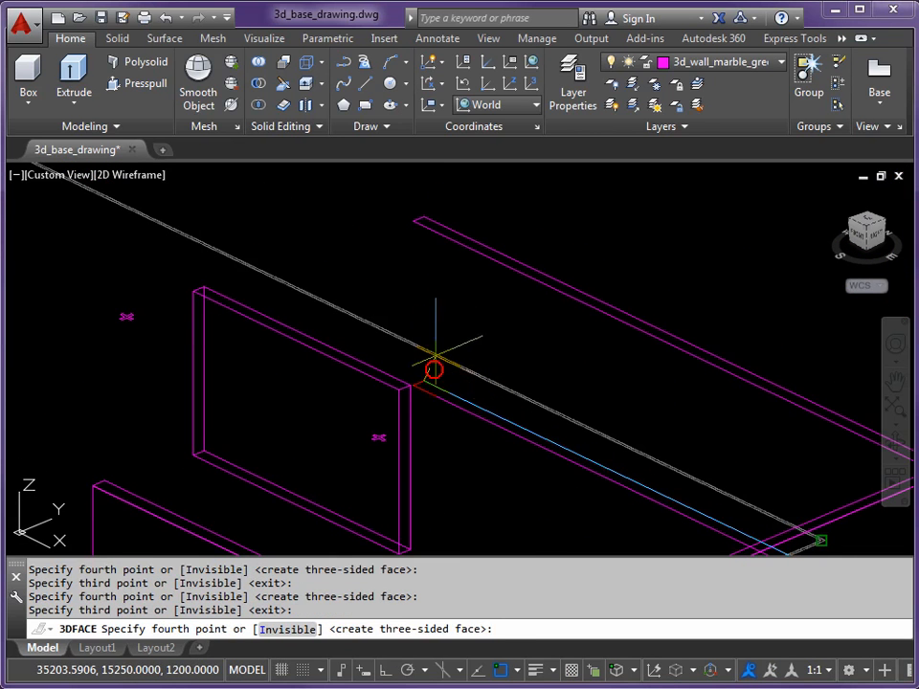
click(424, 215)
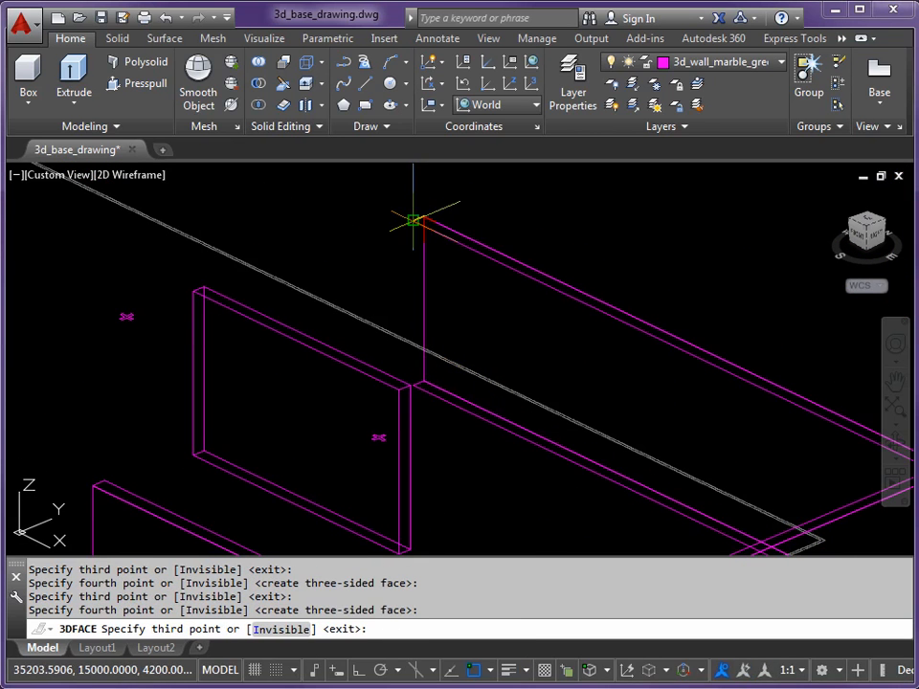
Step: Continue the 3DFACE across the back arm's free end and along that arm's inner side to the inner corner
click(419, 218)
scroll(421, 350, up, 2)
scroll(400, 422, up, 2)
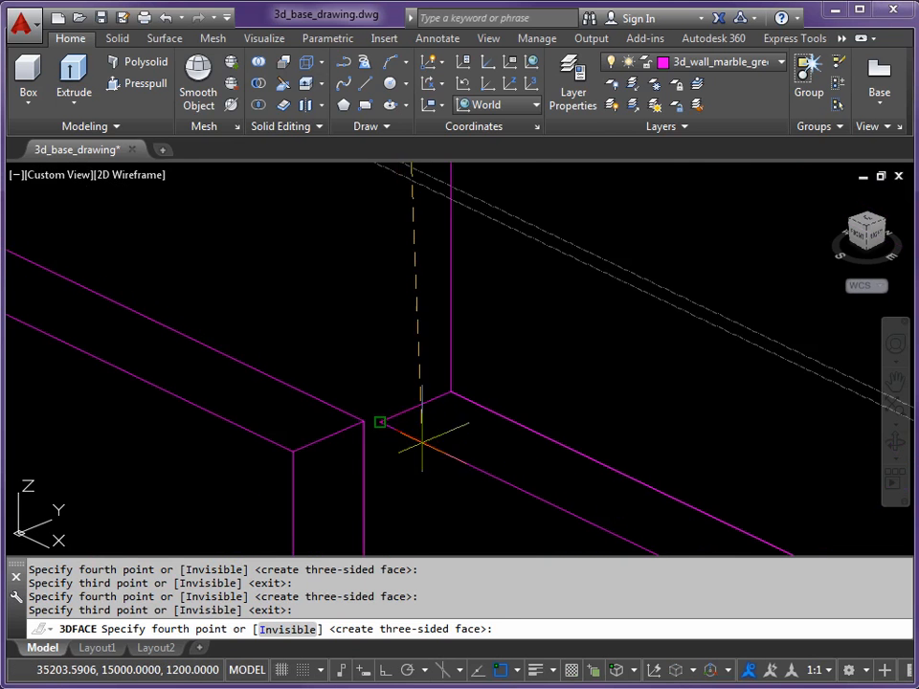
click(394, 429)
scroll(395, 430, down, 4)
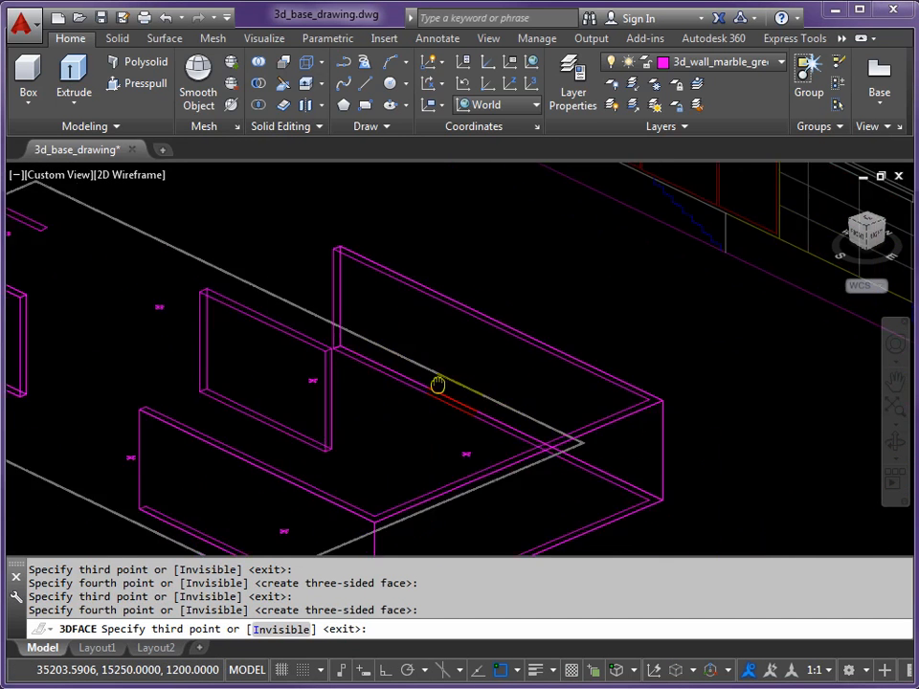
click(568, 446)
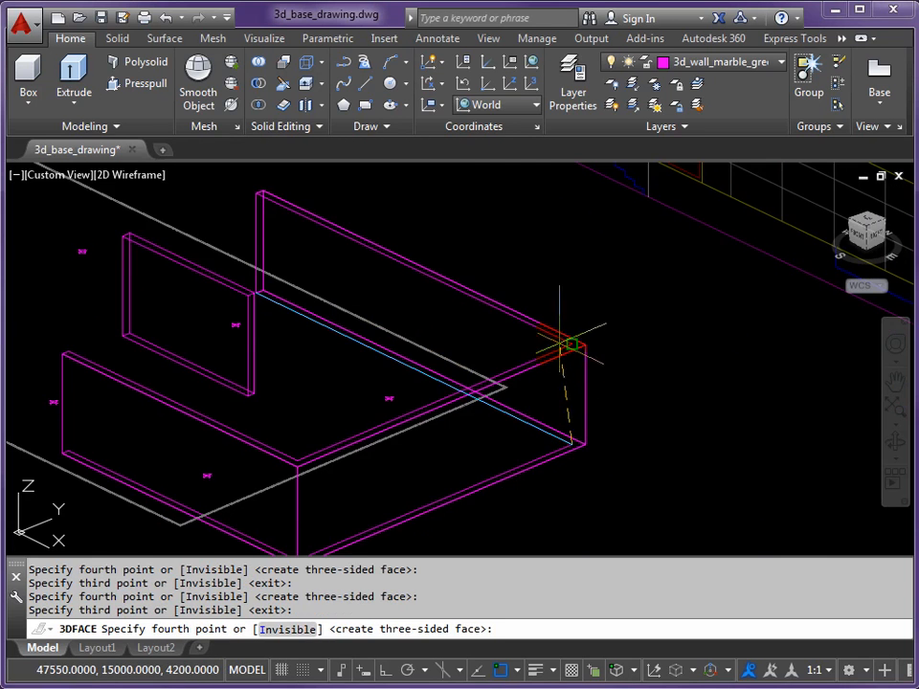
click(571, 342)
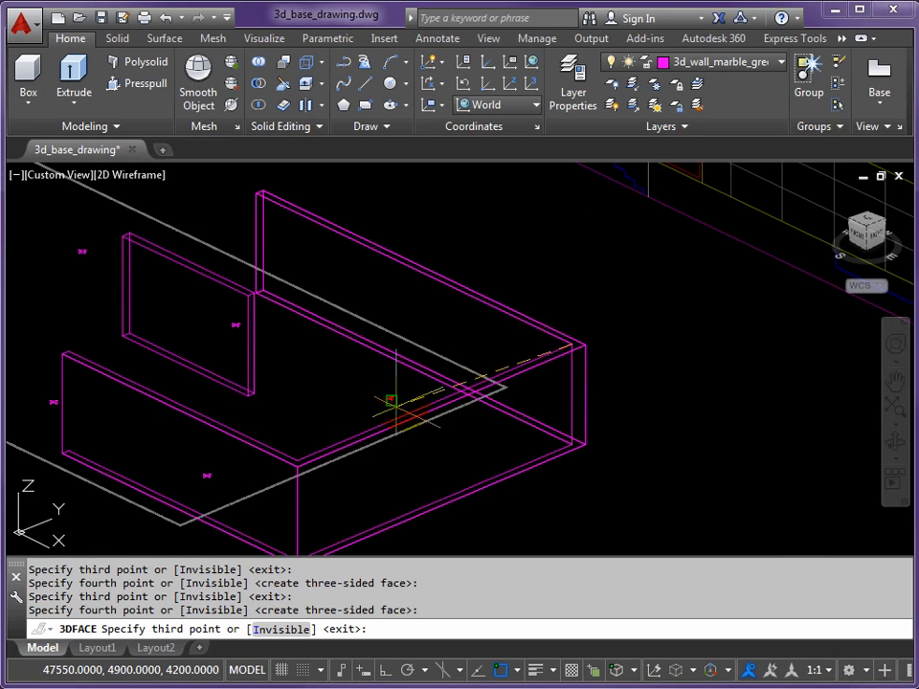
Step: Continue the 3DFACE along the inner connecting side of the U-shaped wall to the front inner corner
click(301, 462)
middle_drag(303, 466, 397, 342)
scroll(392, 426, up, 2)
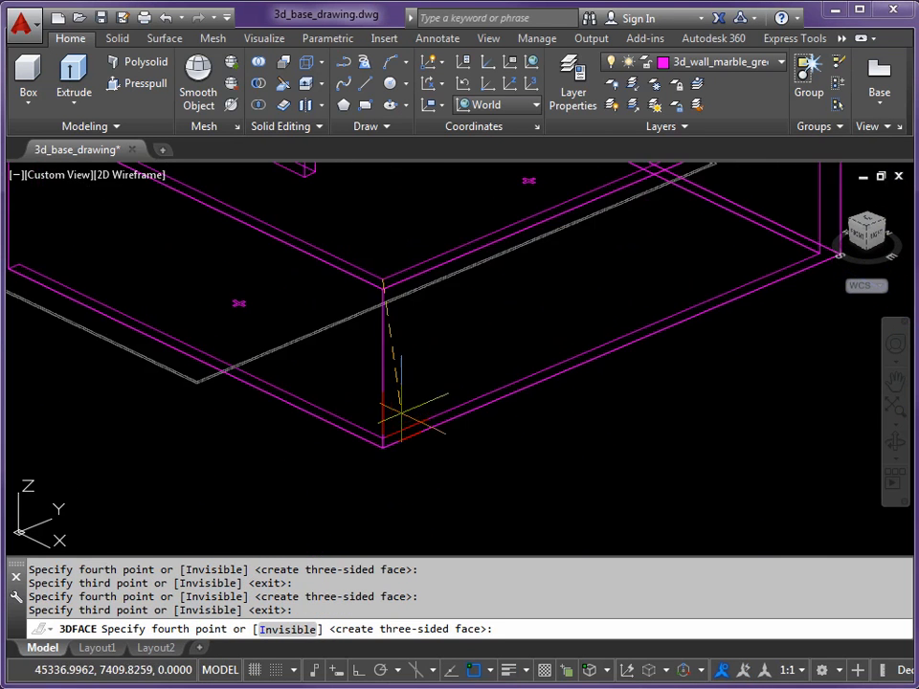
click(390, 430)
Step: Continue the 3DFACE along the front arm's inner side and across its free end to enclose the U-shaped wall's sides
middle_drag(304, 365, 507, 487)
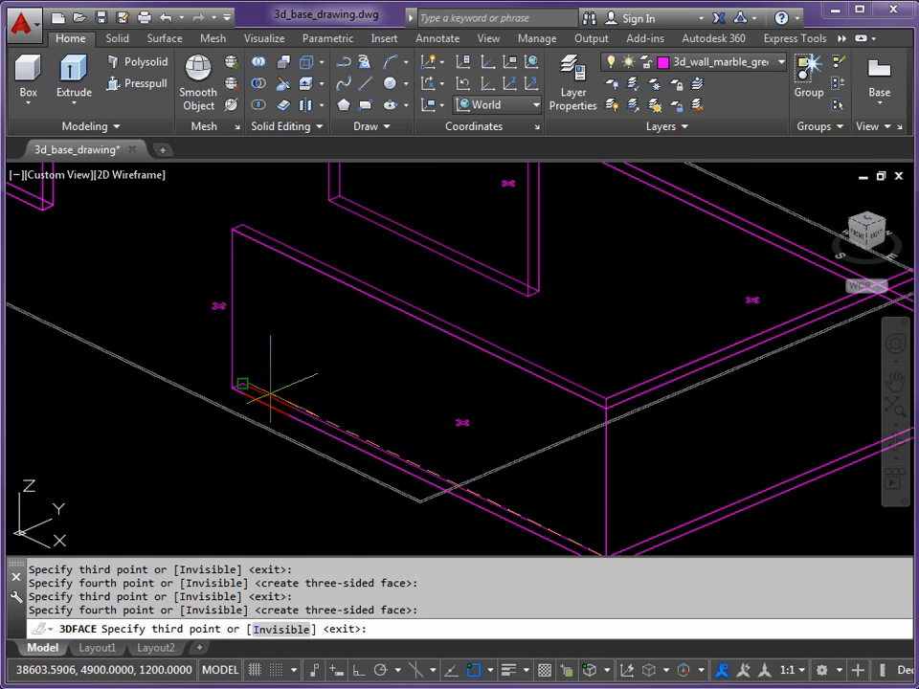
click(242, 384)
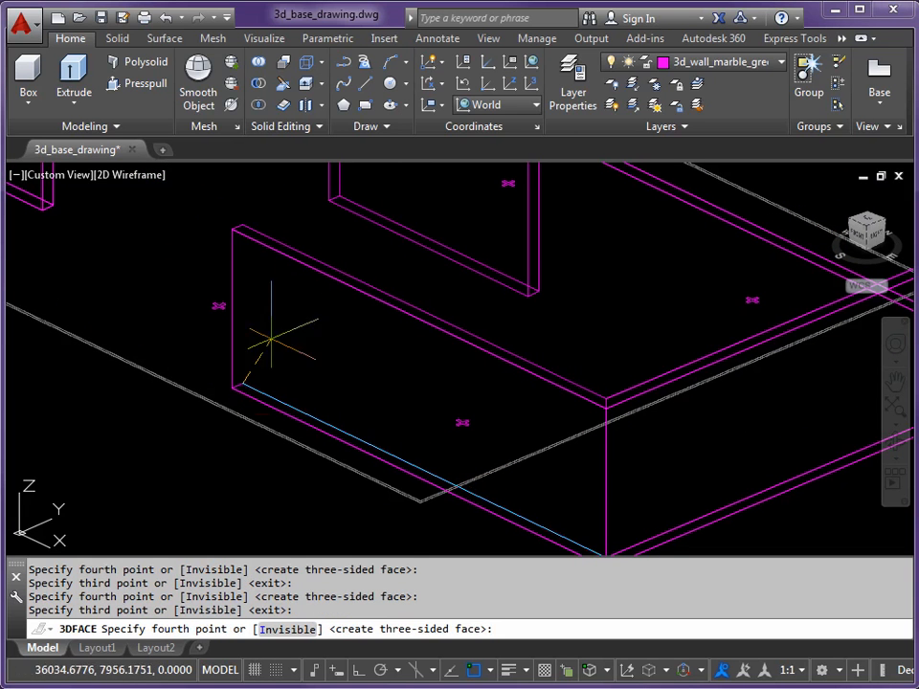
click(242, 224)
click(231, 230)
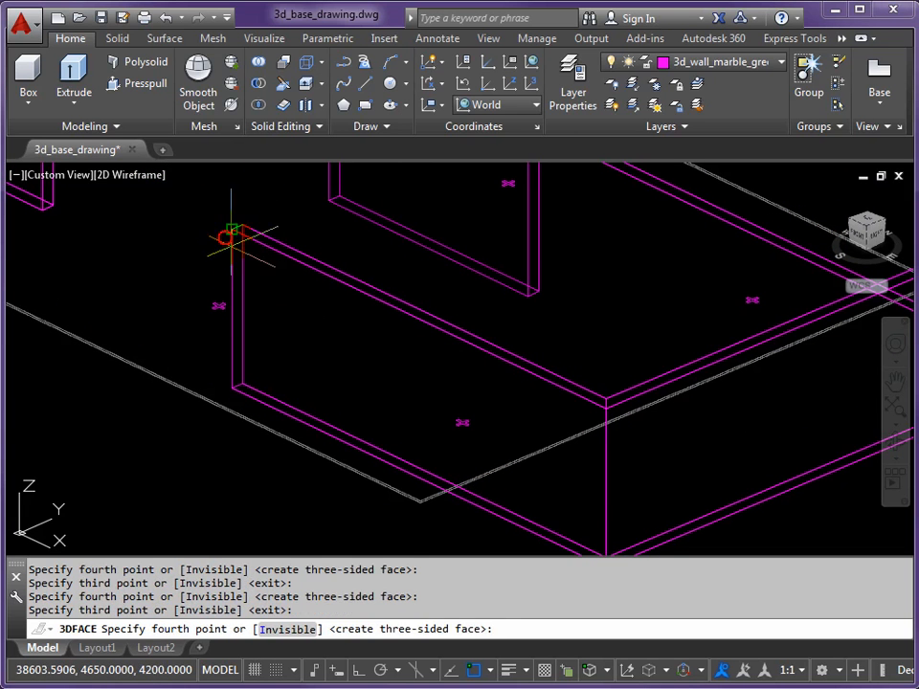
click(233, 388)
key(Return)
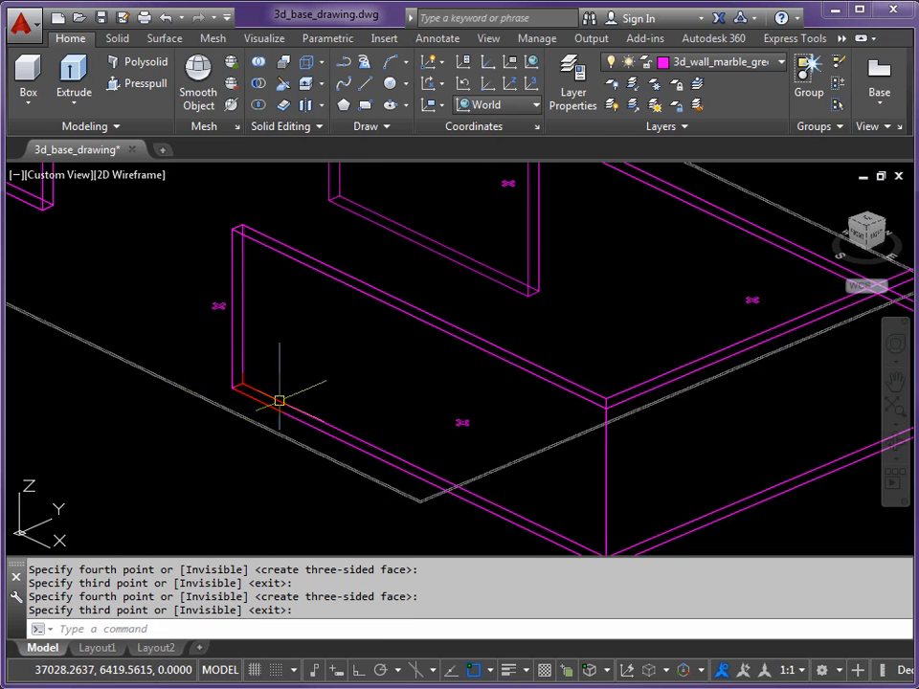
Step: Start a new 3DFACE over the U-shaped wall's top and cover the front arm from its free end to the corner
scroll(353, 401, down, 2)
middle_drag(348, 400, 365, 461)
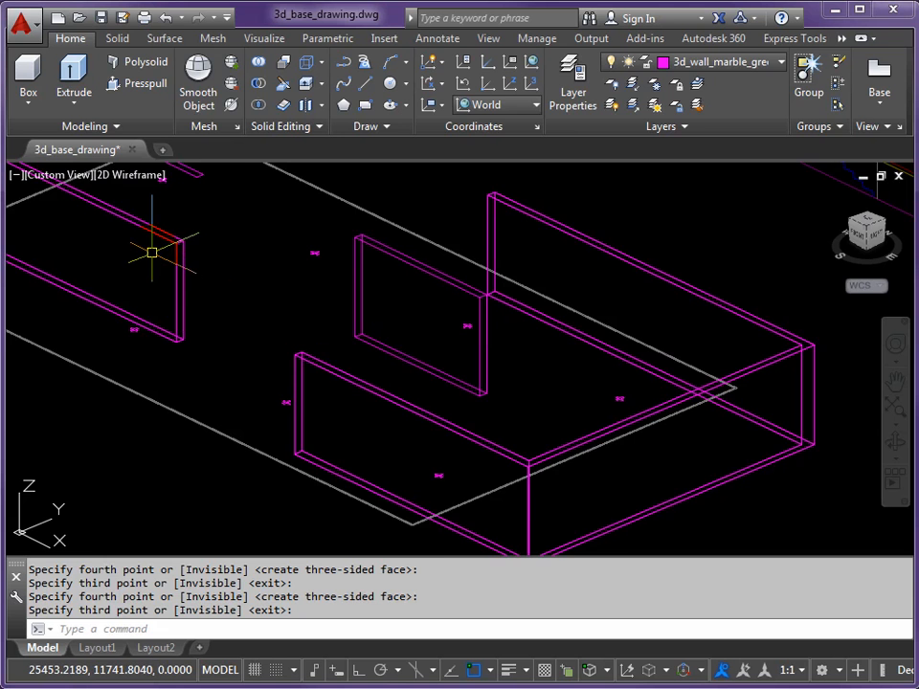
middle_drag(190, 275, 217, 304)
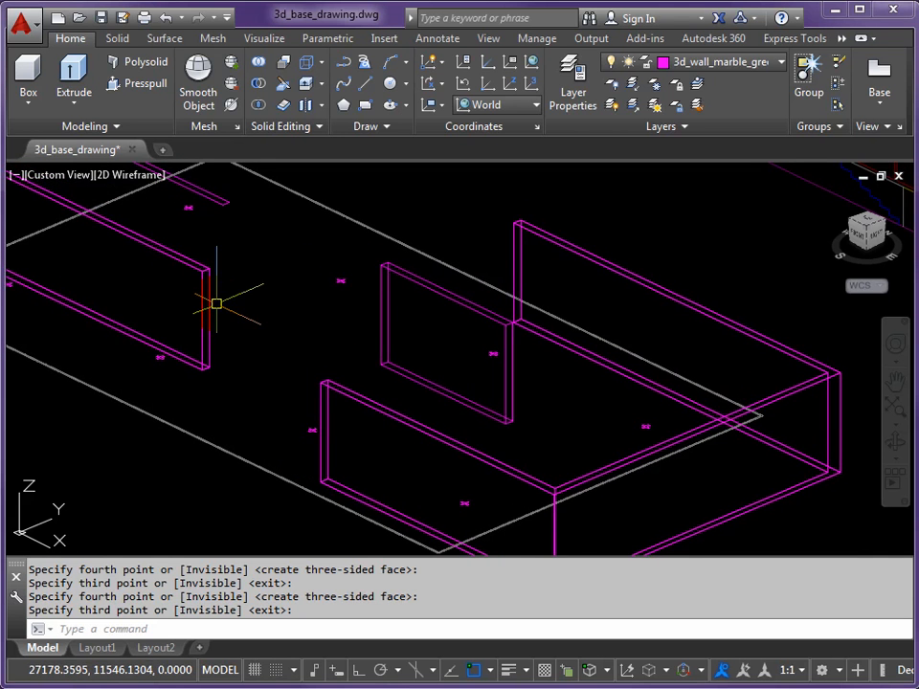
middle_drag(379, 359, 351, 313)
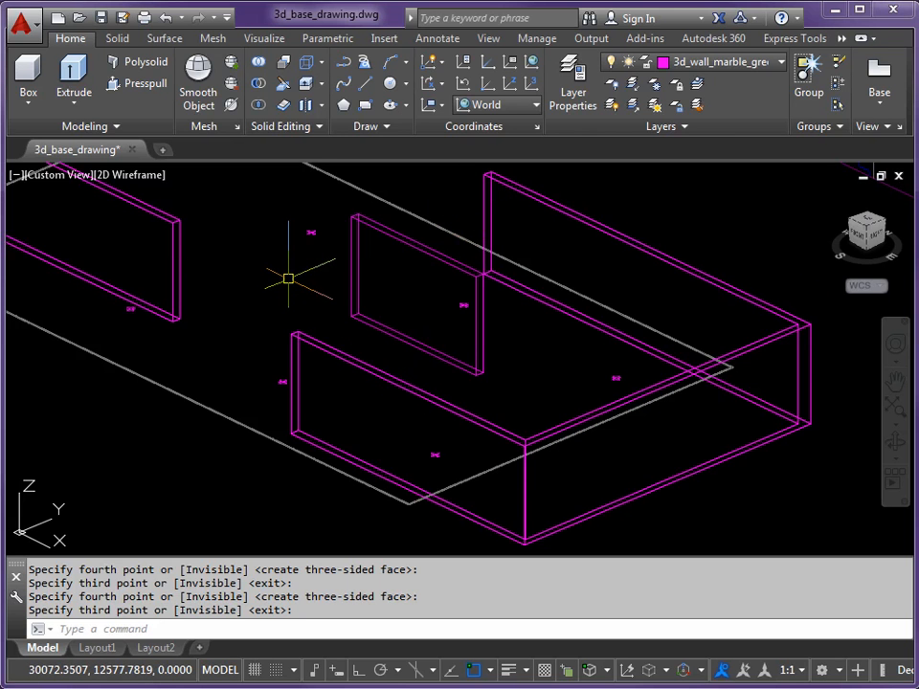
key(Return)
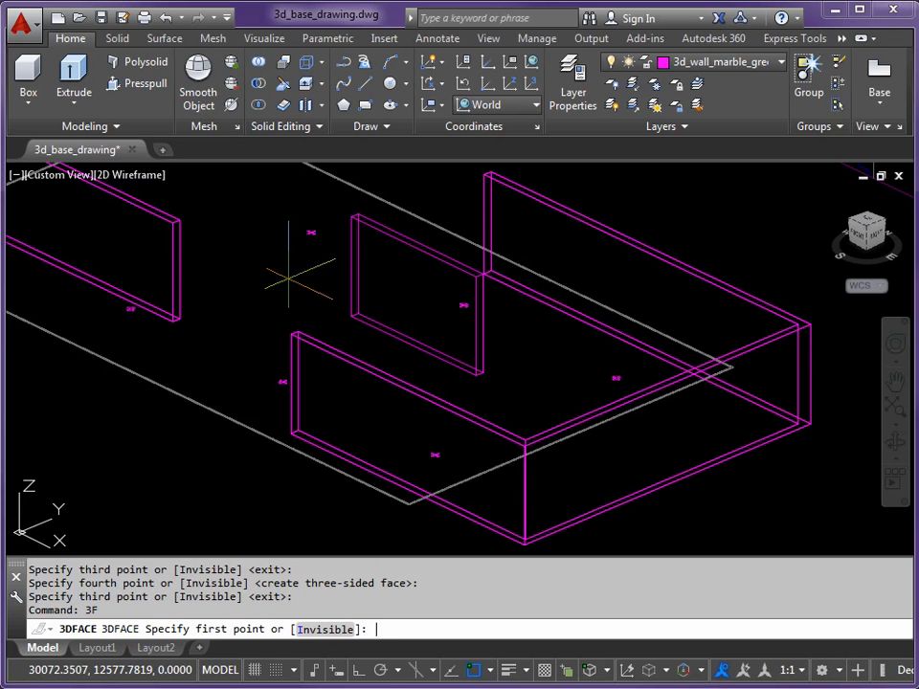
click(291, 334)
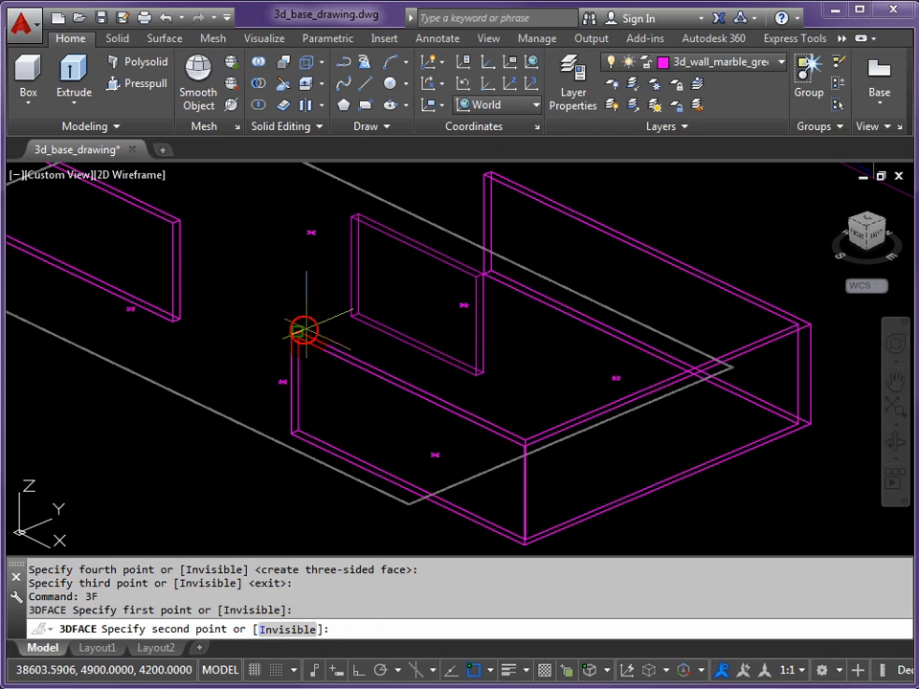
click(297, 331)
scroll(502, 435, up, 3)
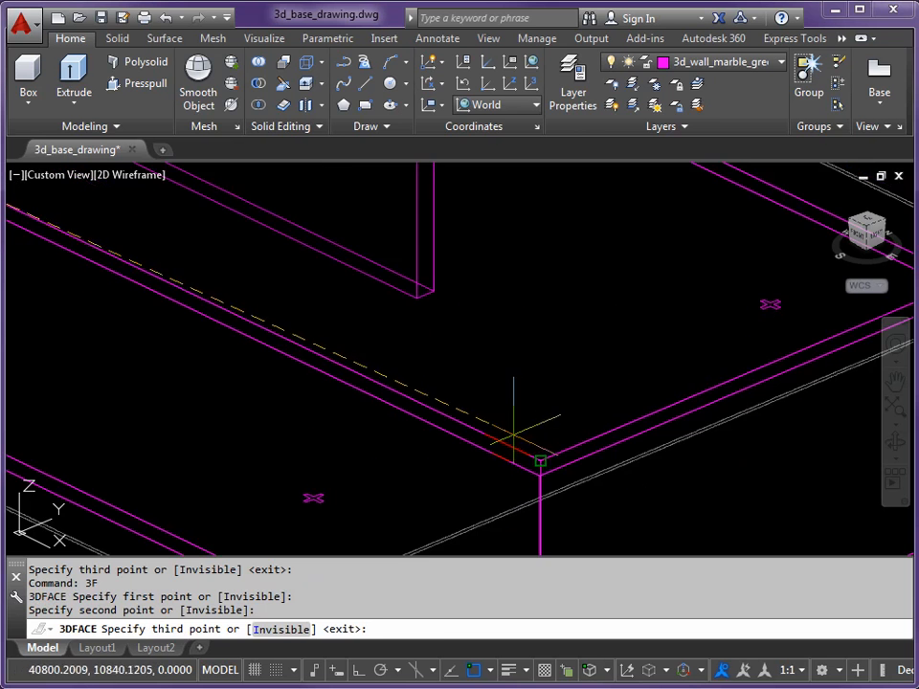
click(536, 462)
click(534, 476)
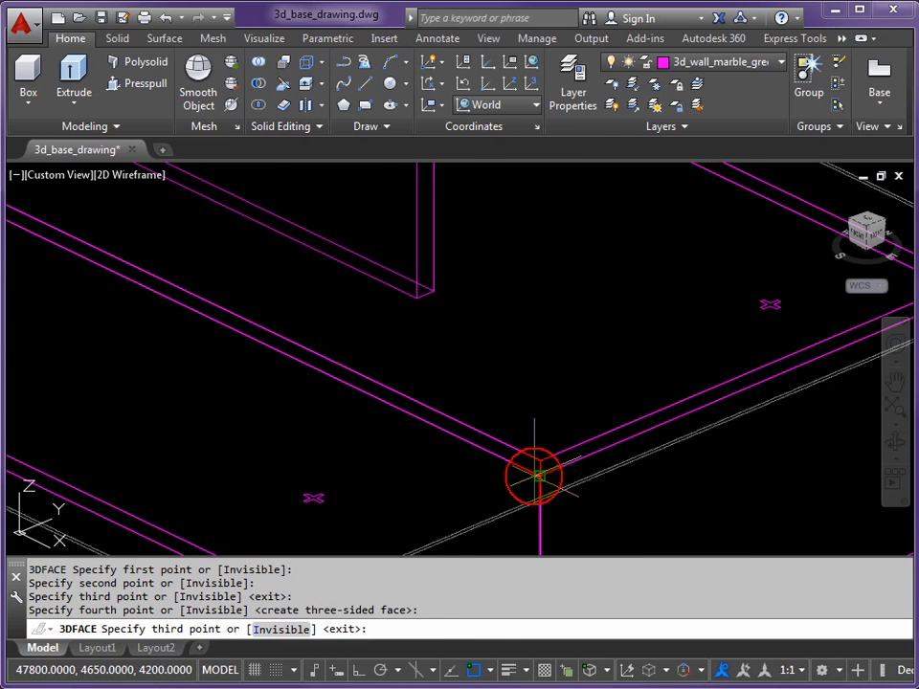
Step: Continue the 3DFACE over the tops of the U-shaped wall's connecting side and back arm, ending at the back arm's free end
scroll(539, 461, down, 2)
middle_drag(785, 350, 497, 389)
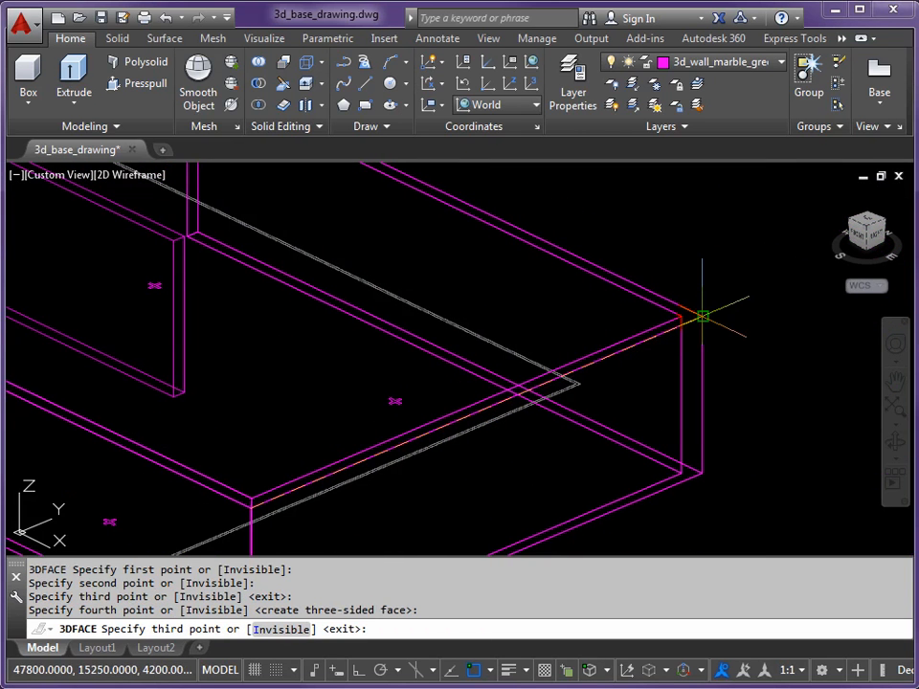
click(704, 314)
click(681, 317)
middle_drag(370, 261, 527, 458)
click(355, 273)
click(355, 273)
key(Return)
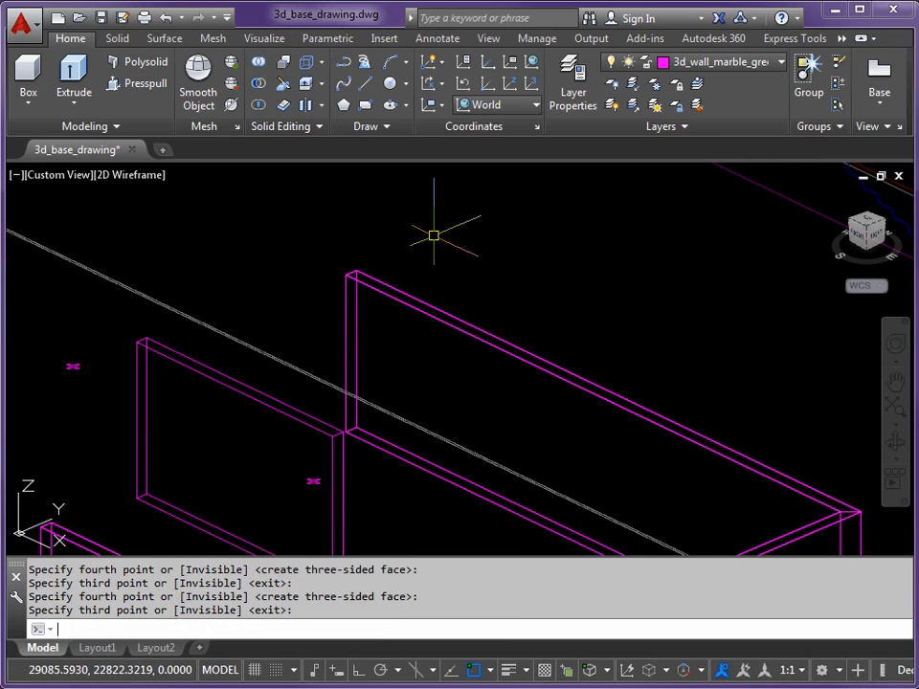
Step: Preview the marble walls in the Shaded with edges visual style, then return to 2D Wireframe
scroll(434, 235, down, 5)
middle_drag(429, 240, 463, 269)
scroll(421, 347, up, 2)
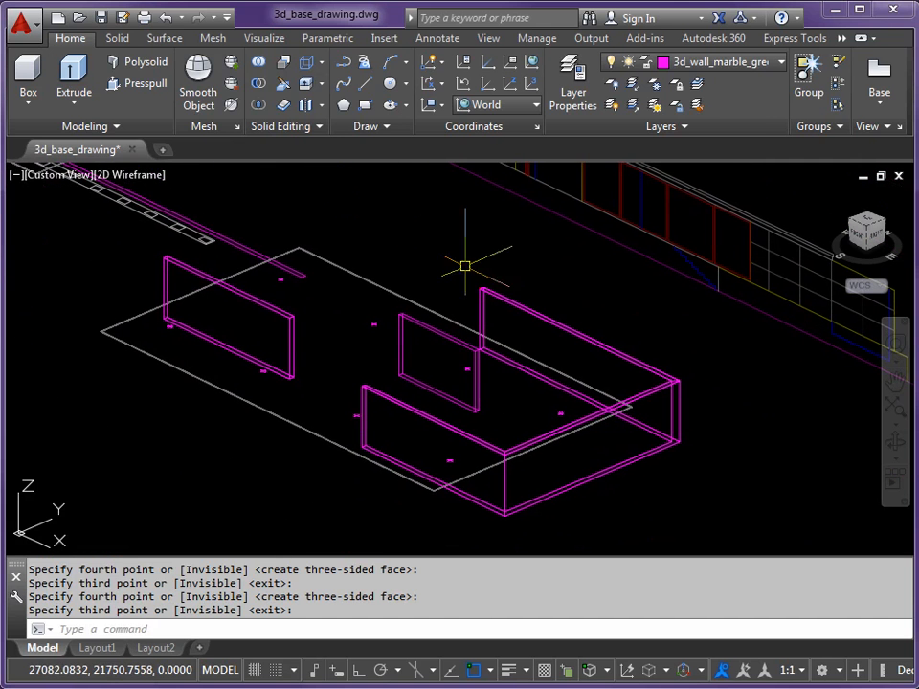
click(131, 178)
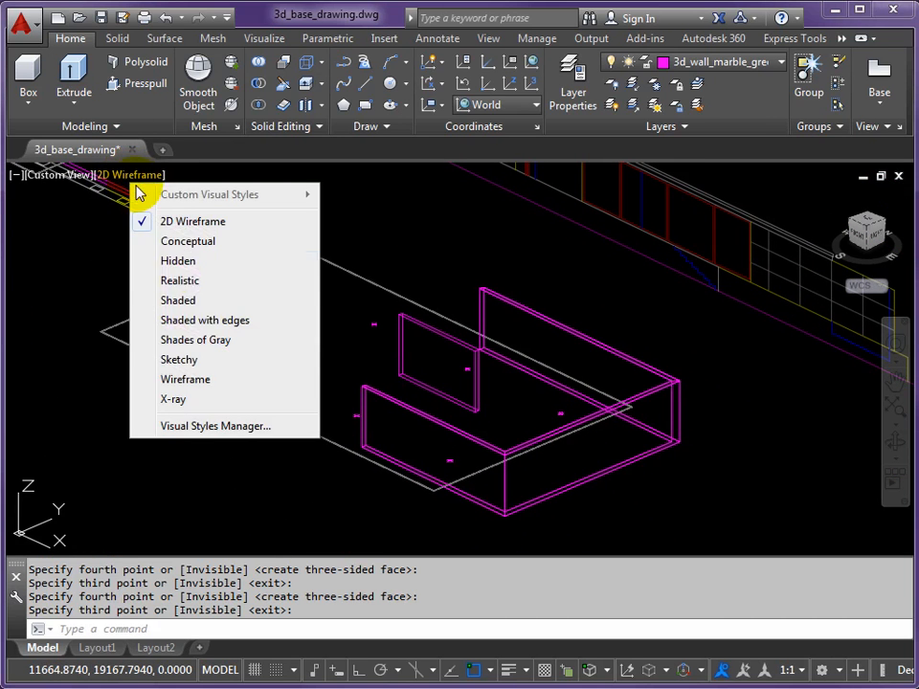
click(188, 322)
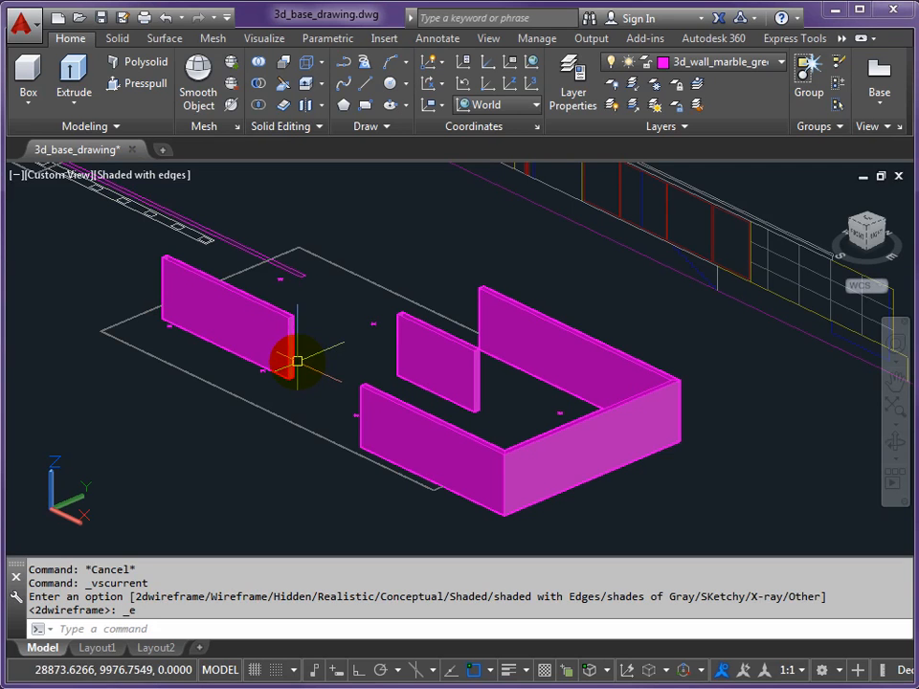
click(153, 178)
click(209, 224)
Step: Make 3d_wall_limestone the current layer by matching the long limestone wall outline near the origin
scroll(197, 239, down, 3)
middle_drag(194, 242, 325, 344)
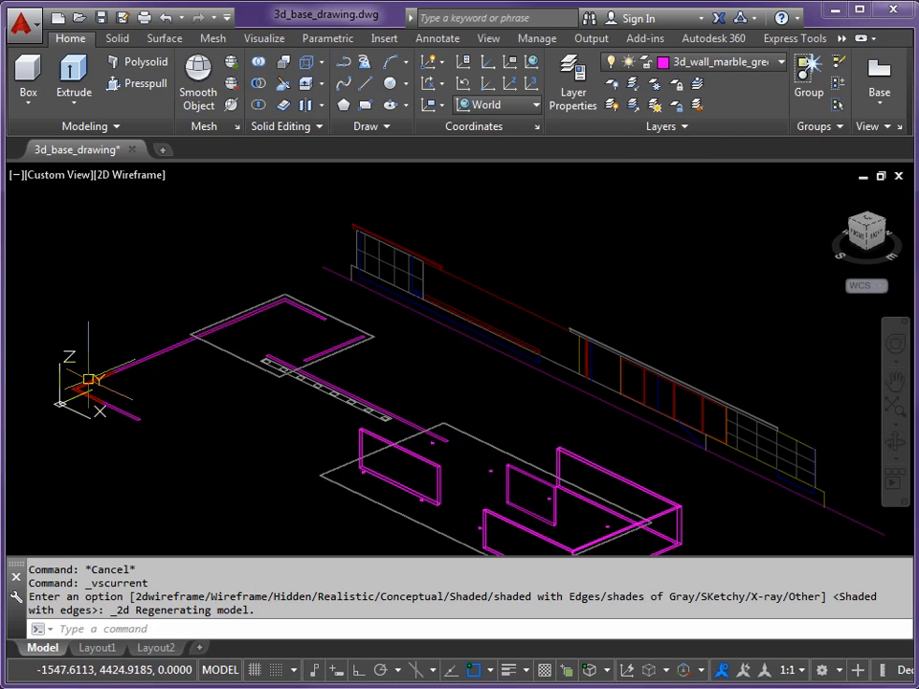
click(699, 87)
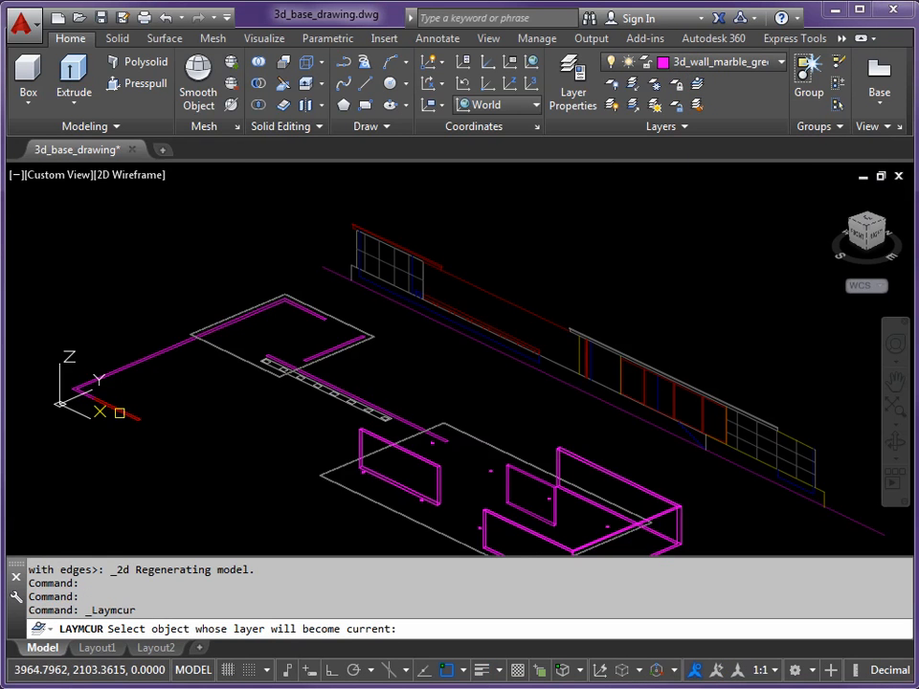
click(119, 411)
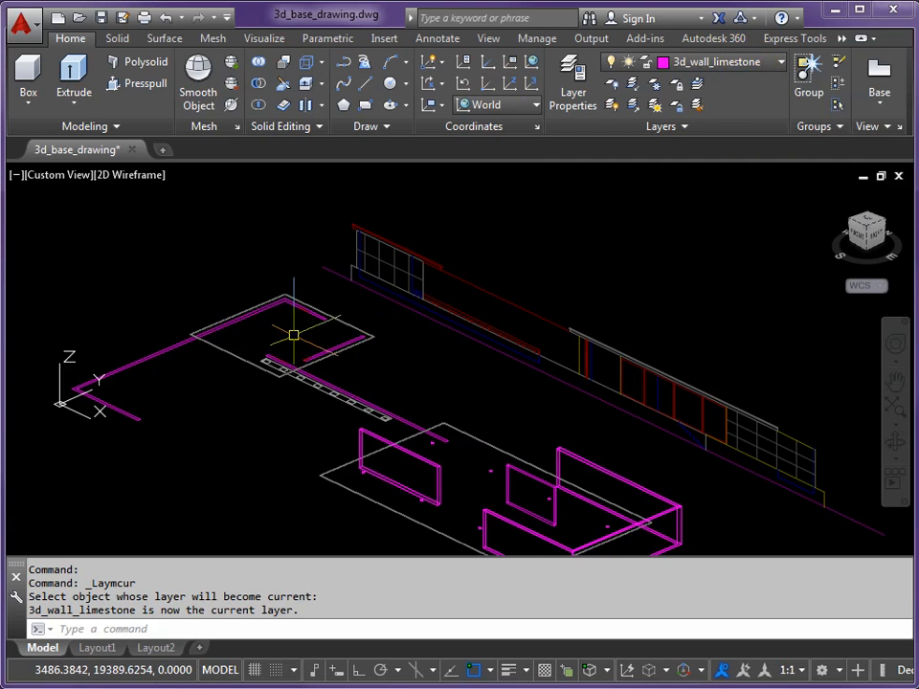
Step: Examine the limestone wall outlines individually to check which ones are closed profiles for extrusion
scroll(292, 336, up, 1)
scroll(306, 342, up, 2)
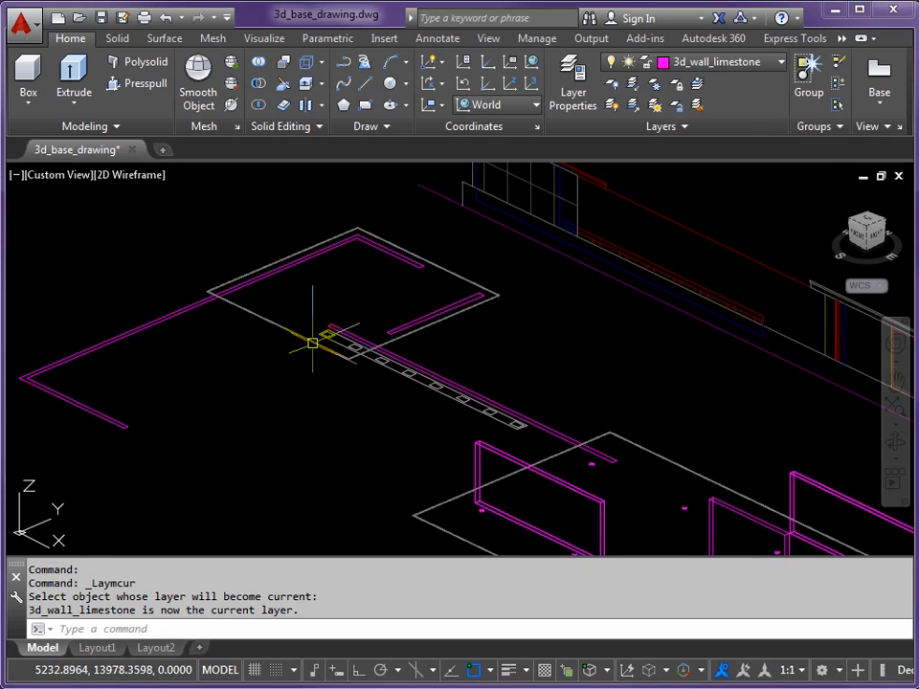
middle_drag(307, 342, 357, 349)
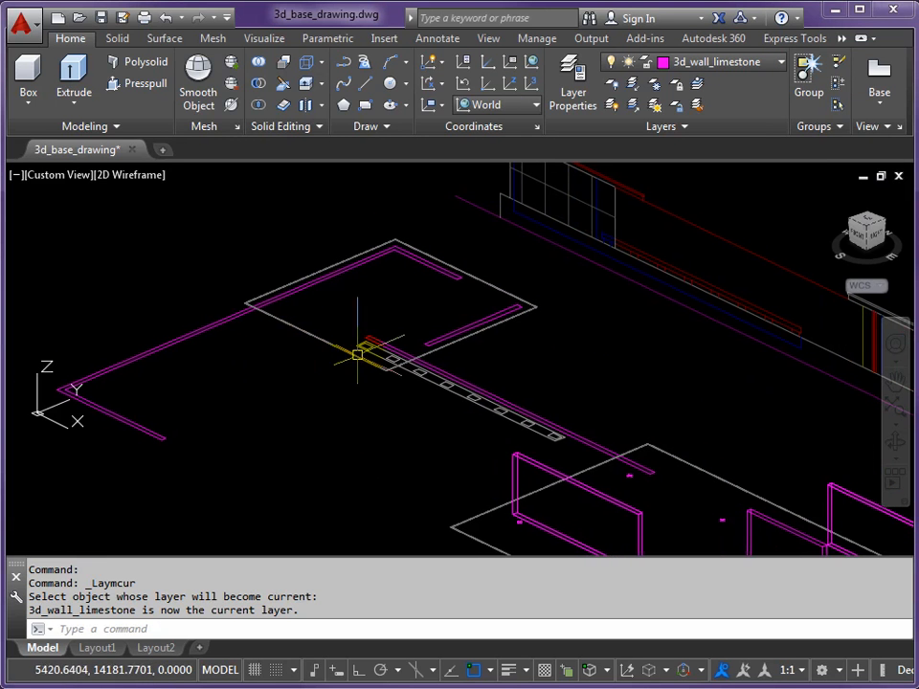
click(588, 442)
key(Escape)
click(492, 319)
key(Escape)
click(433, 269)
key(Escape)
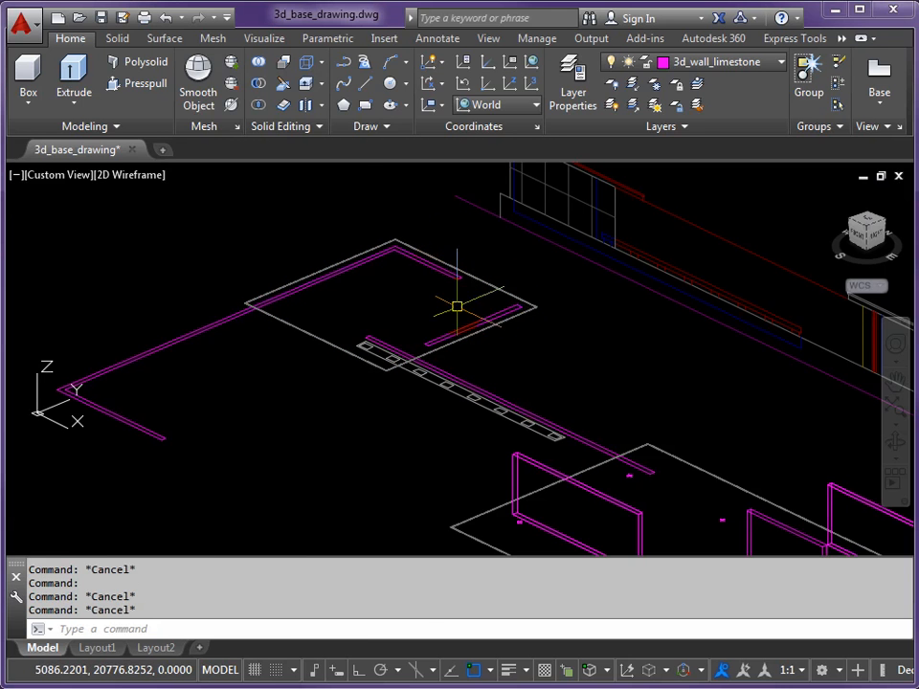
Step: Extrude the three limestone wall outlines as solids up to the top corner of the gridded wall in the elevation
click(73, 84)
click(133, 423)
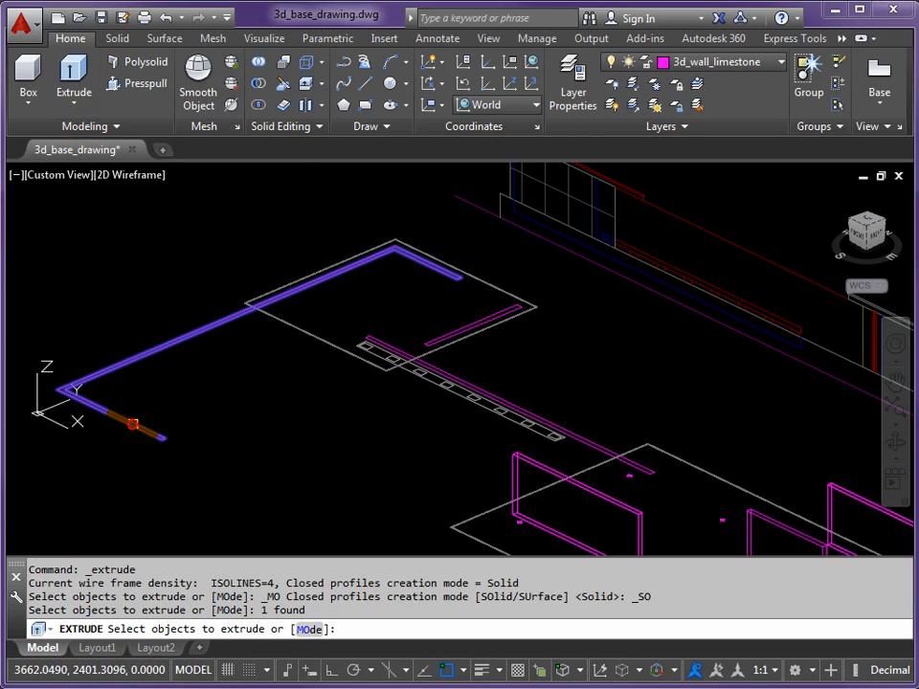
click(460, 324)
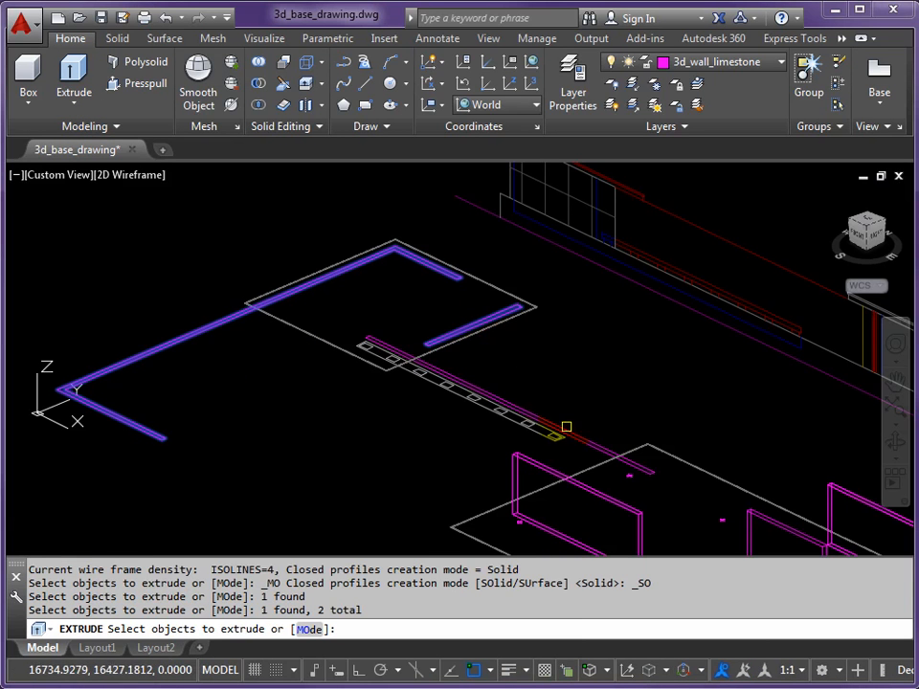
click(595, 443)
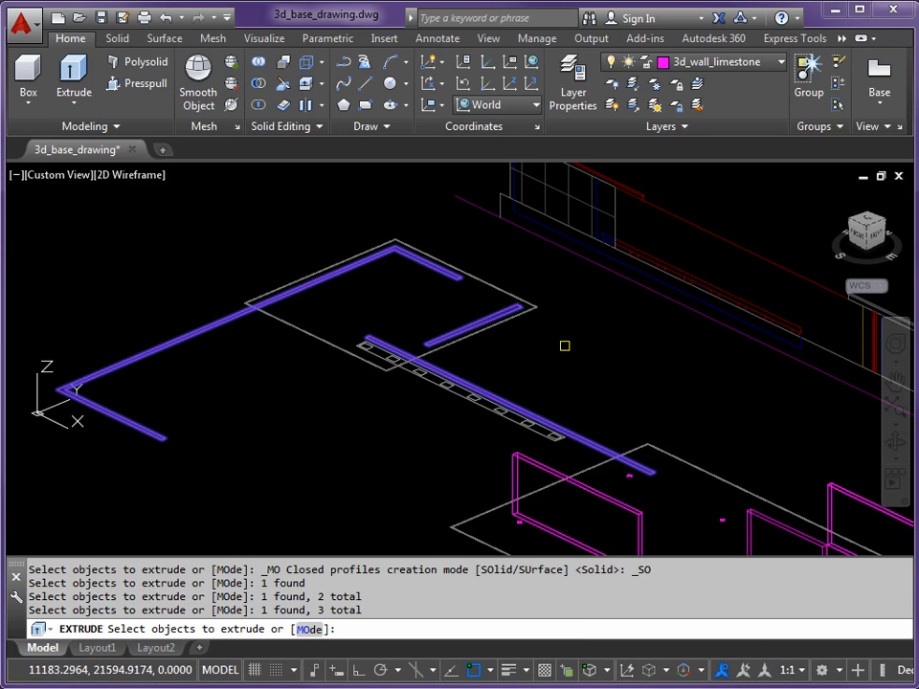
key(Return)
middle_drag(563, 280, 549, 389)
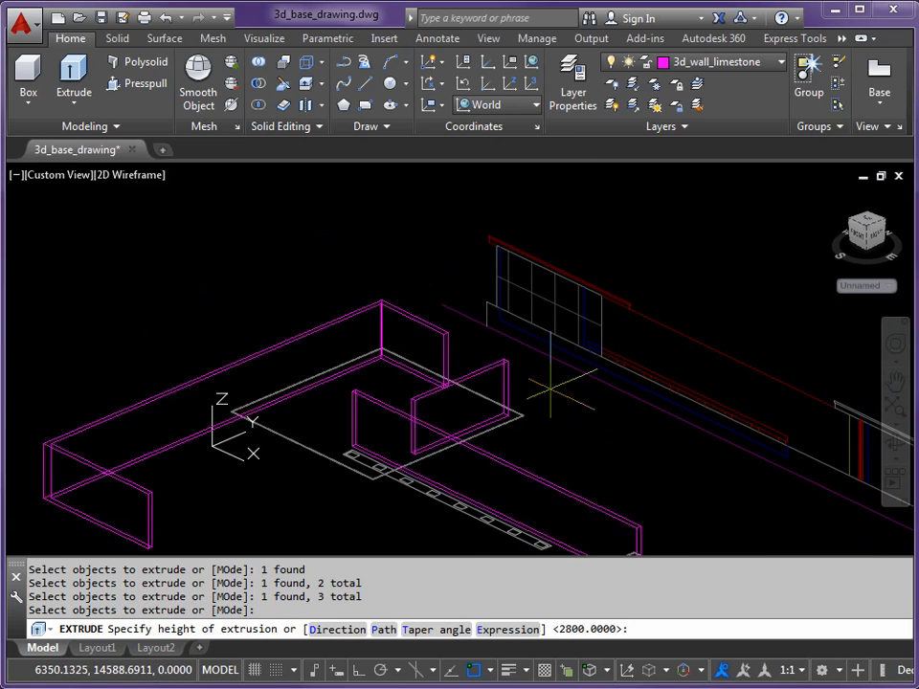
scroll(601, 325, up, 5)
mouse_move(593, 302)
middle_down()
mouse_move(511, 404)
mouse_move(510, 376)
middle_up()
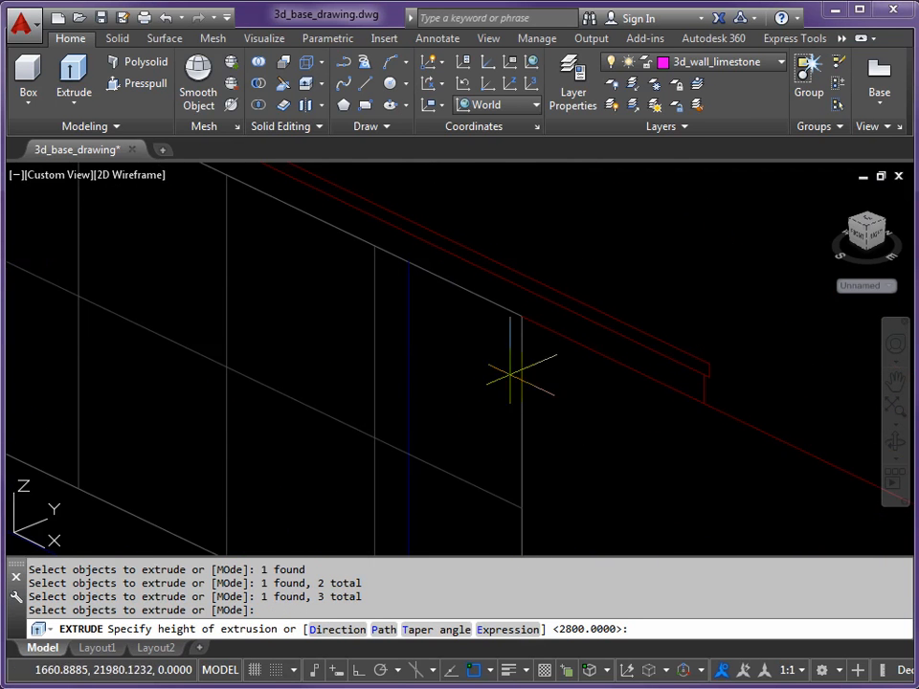
click(522, 316)
scroll(483, 361, down, 6)
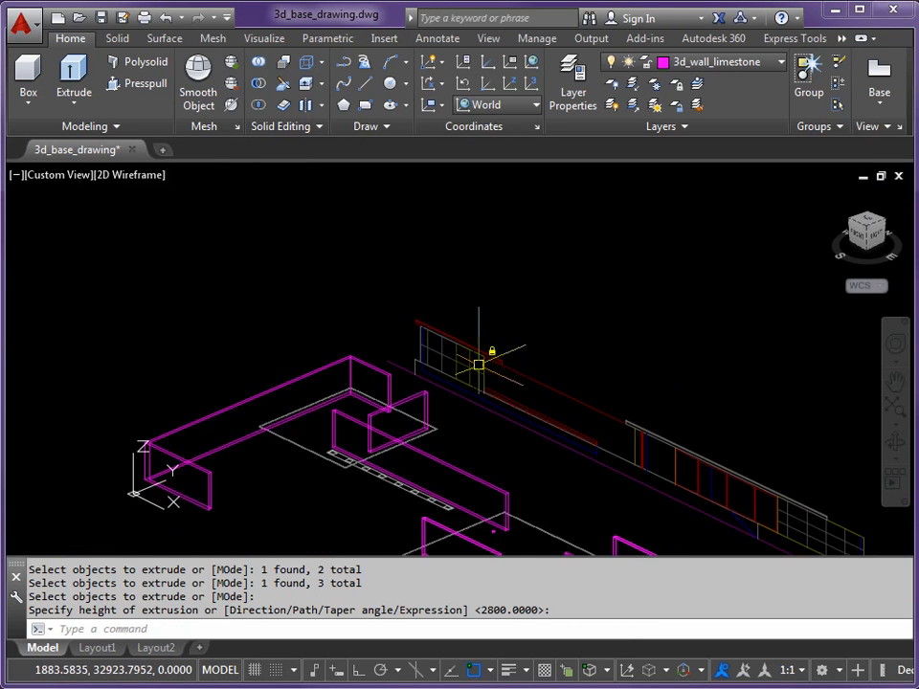
Step: Make 3d_seat_limestone the current layer by matching the long seat outline beside the limestone wall
scroll(339, 232, up, 2)
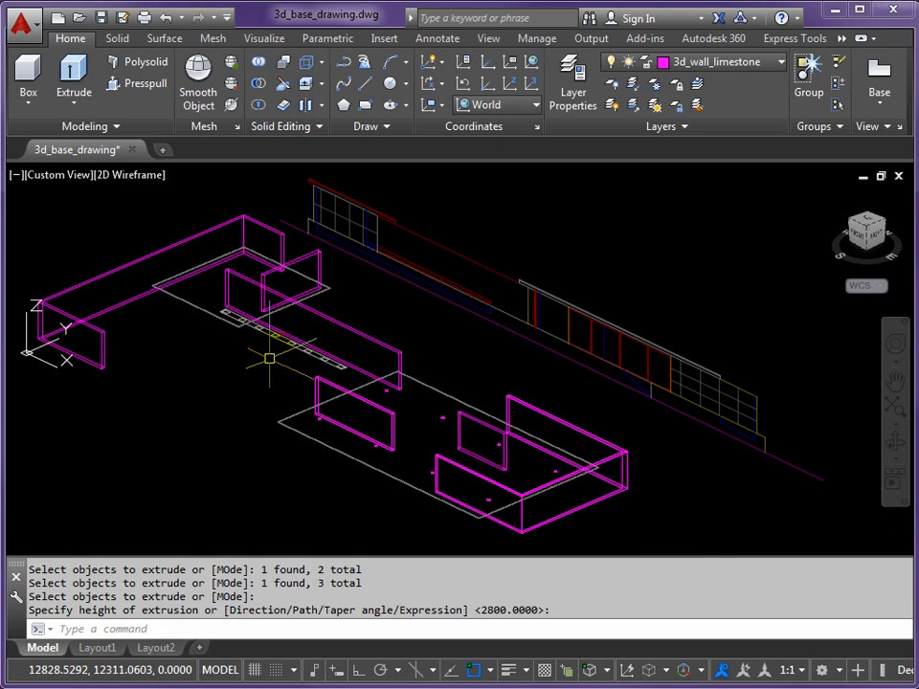
scroll(298, 322, up, 4)
middle_drag(297, 322, 401, 466)
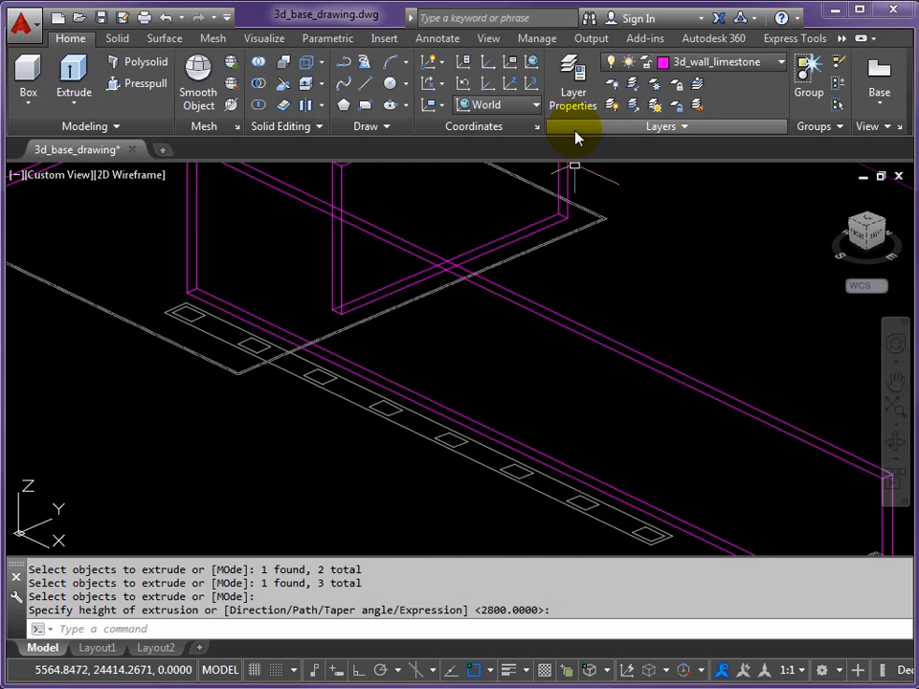
click(705, 89)
click(413, 433)
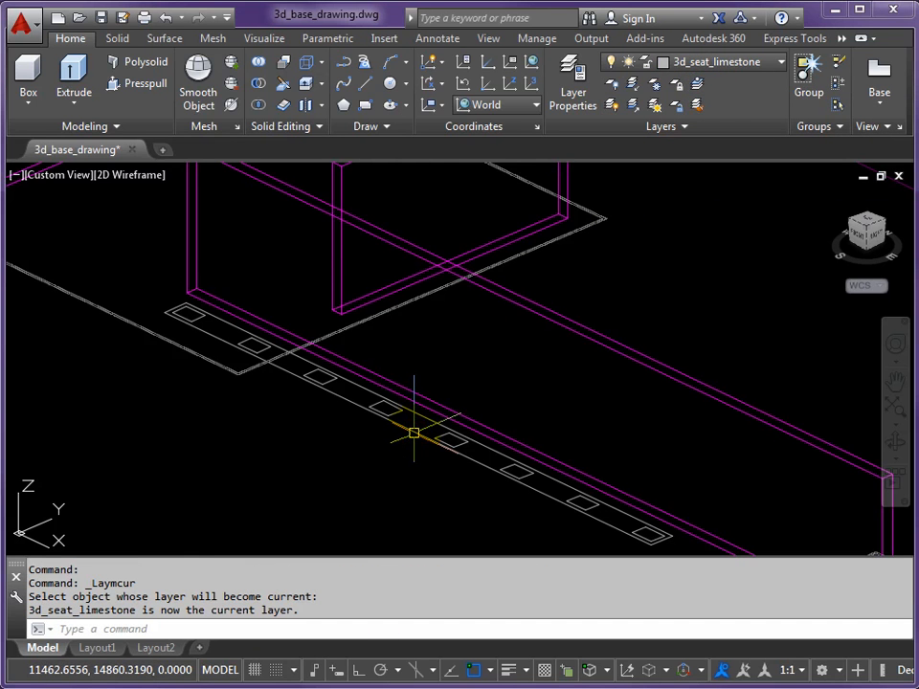
Step: Examine the bench's slab and support heights in the elevation and compare them with the seat outlines in plan
scroll(554, 385, down, 2)
middle_drag(647, 257, 486, 306)
scroll(648, 365, up, 2)
scroll(697, 327, up, 2)
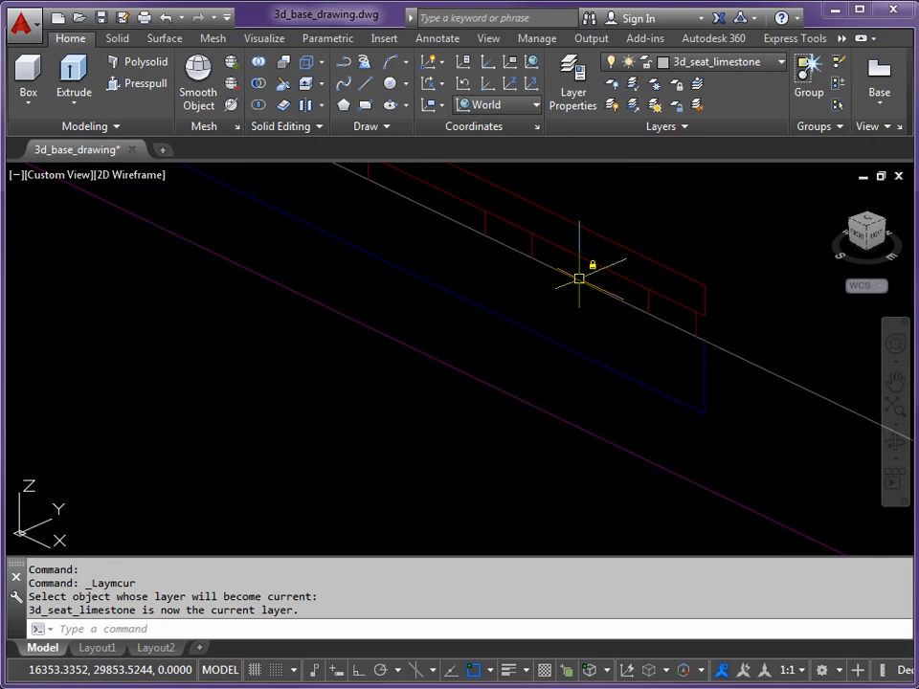
scroll(576, 279, down, 2)
scroll(575, 278, down, 4)
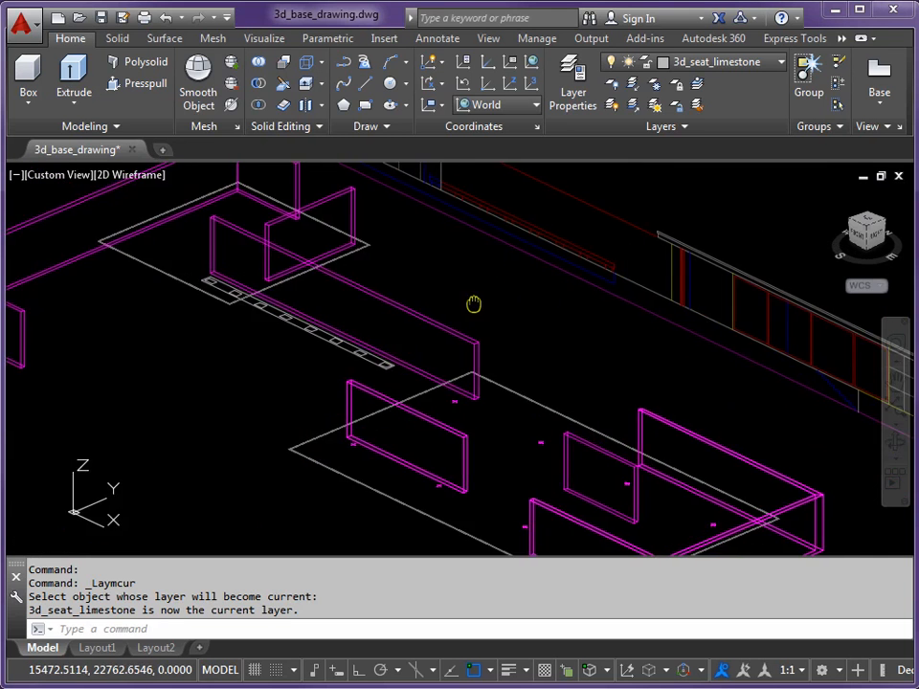
scroll(604, 289, up, 5)
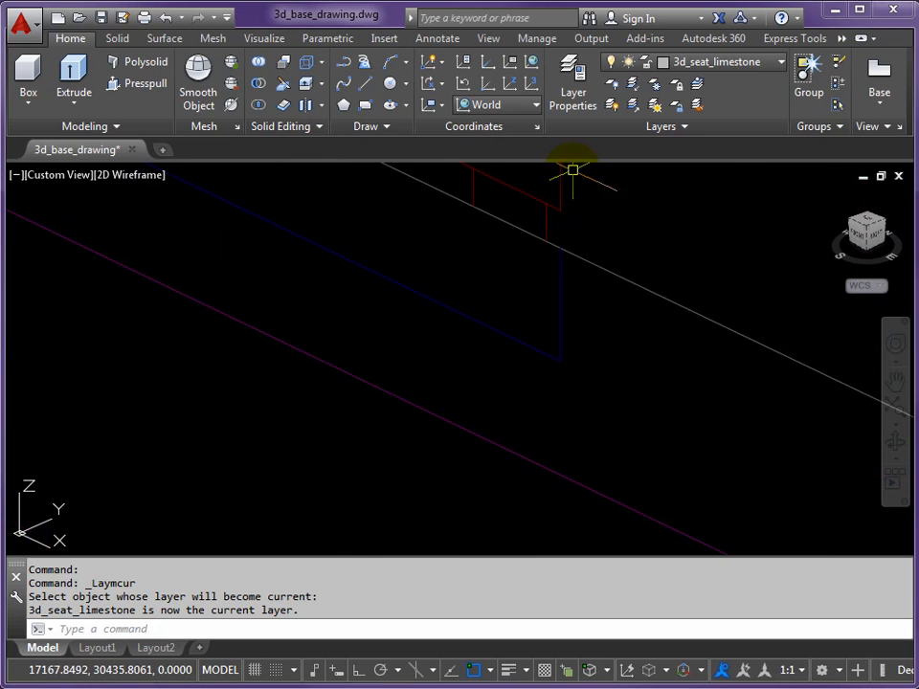
scroll(434, 352, down, 4)
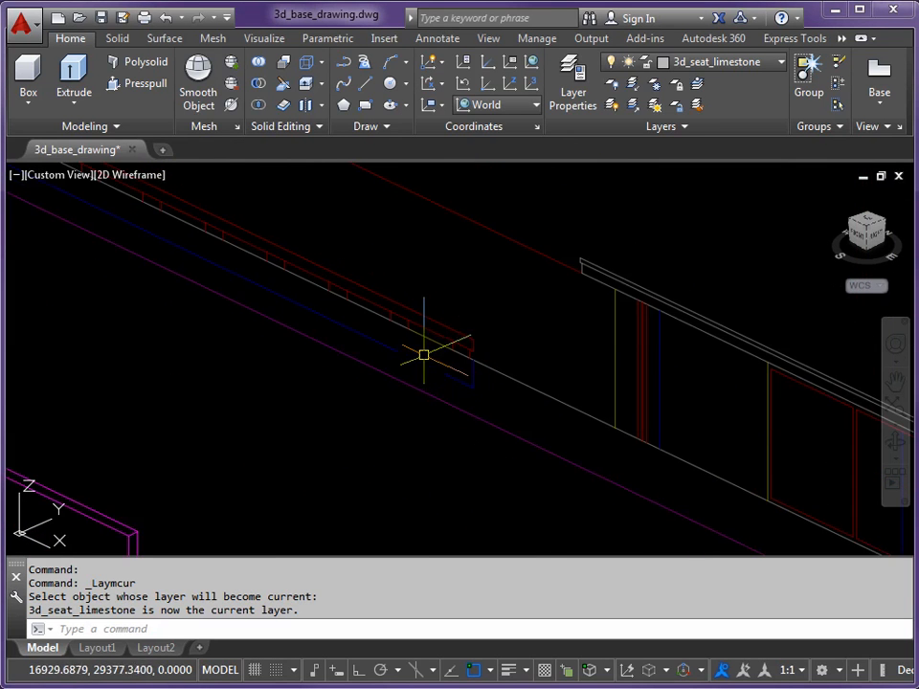
scroll(442, 314, down, 2)
scroll(382, 333, up, 4)
middle_drag(382, 404, 483, 400)
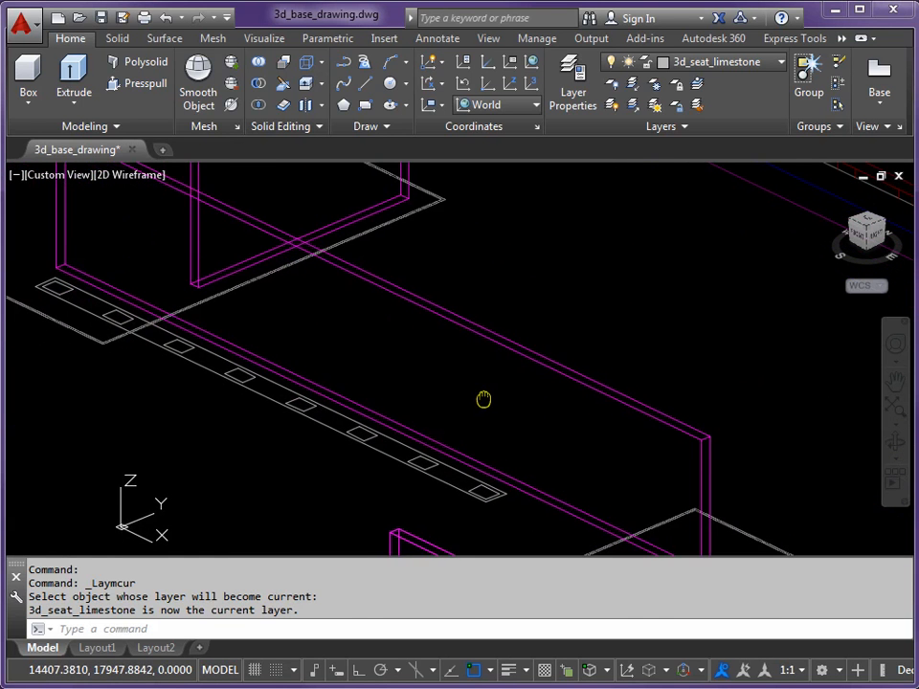
Step: Extrude the eight small rectangular bench support outlines as solids up to the supports' 200 height in the elevation
click(78, 84)
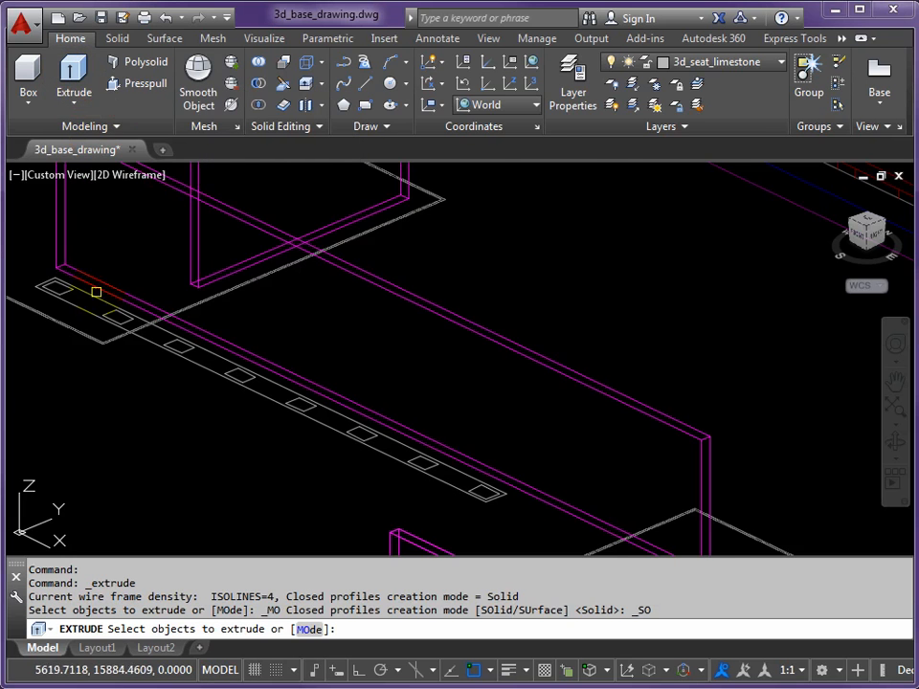
scroll(76, 302, up, 3)
click(49, 277)
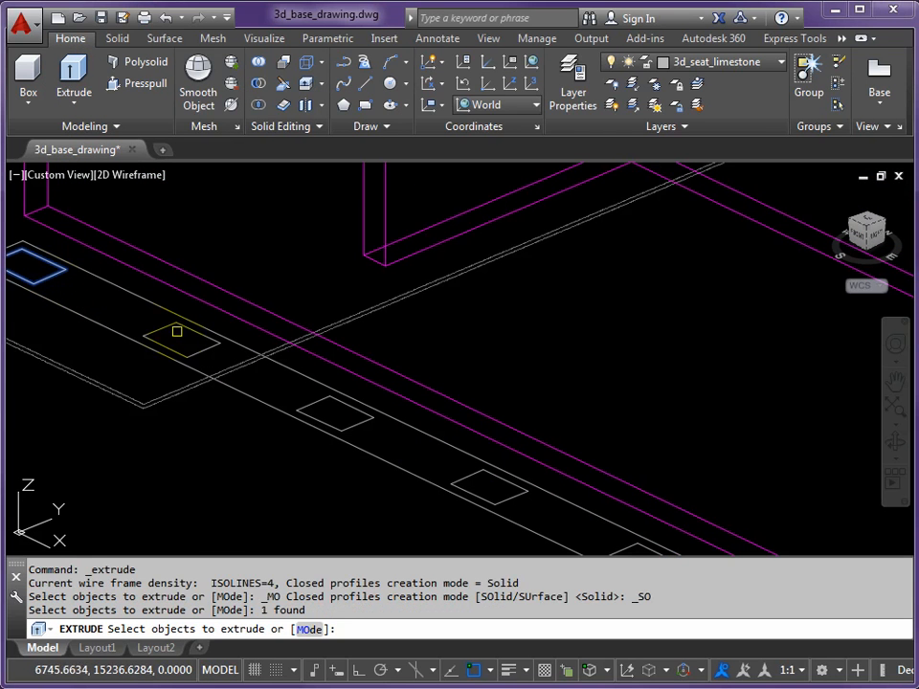
click(162, 325)
click(316, 403)
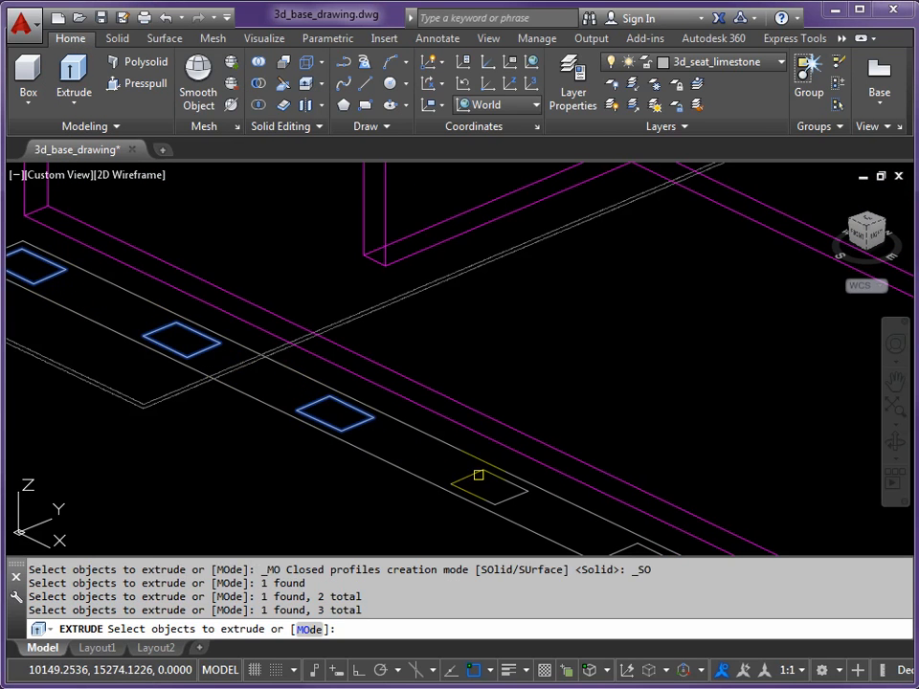
click(478, 474)
middle_drag(564, 509, 328, 339)
click(350, 364)
click(480, 427)
click(674, 507)
middle_drag(675, 508, 421, 389)
click(397, 385)
scroll(446, 303, down, 4)
middle_drag(437, 246, 407, 366)
middle_drag(392, 302, 419, 390)
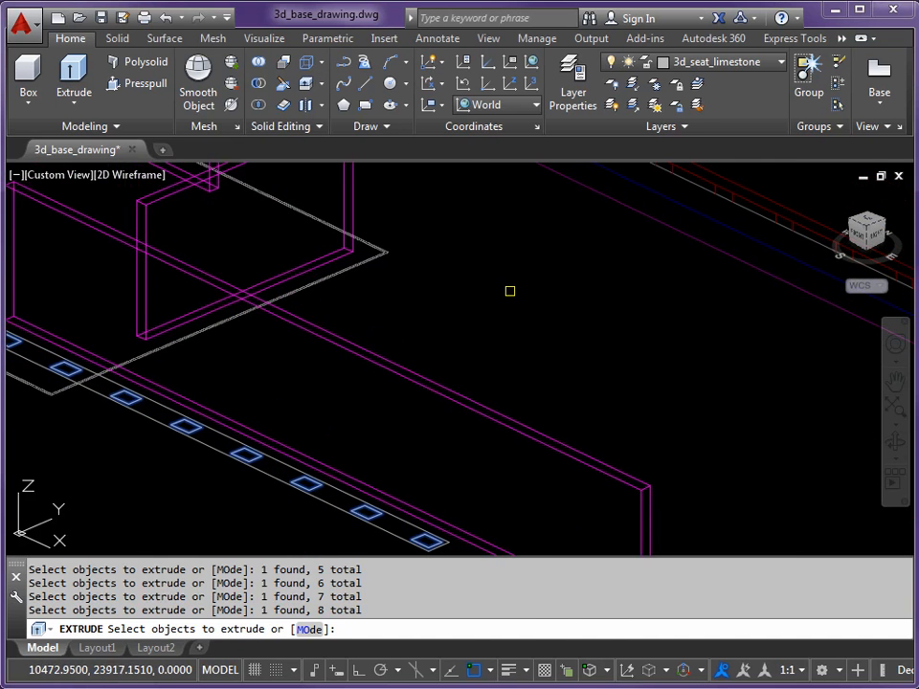
key(Return)
scroll(615, 268, down, 2)
middle_drag(615, 267, 559, 267)
scroll(564, 255, up, 5)
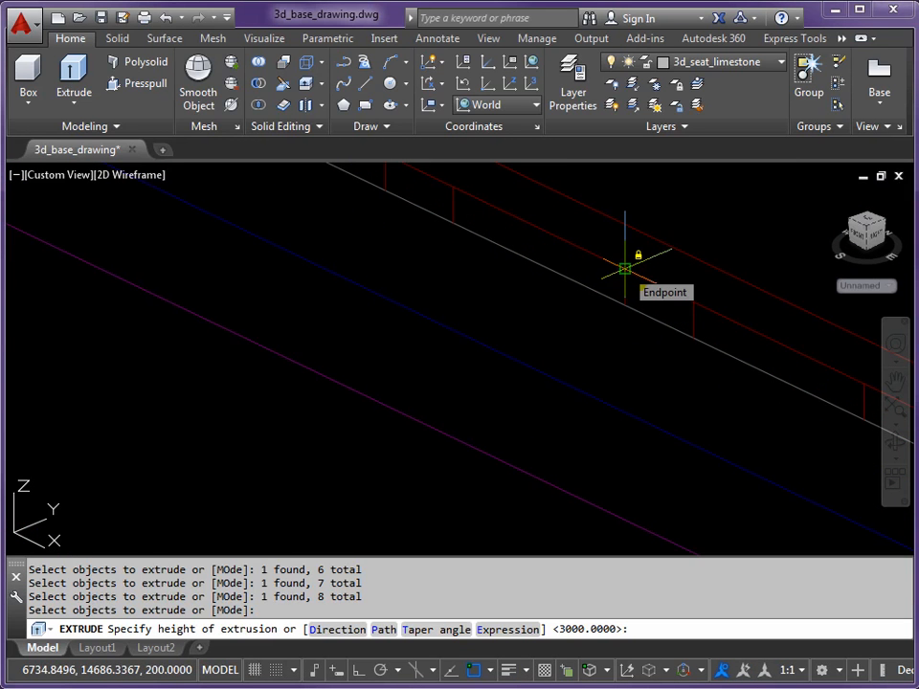
Step: Move the long seat outline up from the bottom corner of an end support to the corner directly above it
scroll(504, 334, down, 3)
middle_drag(479, 346, 538, 283)
scroll(418, 446, up, 8)
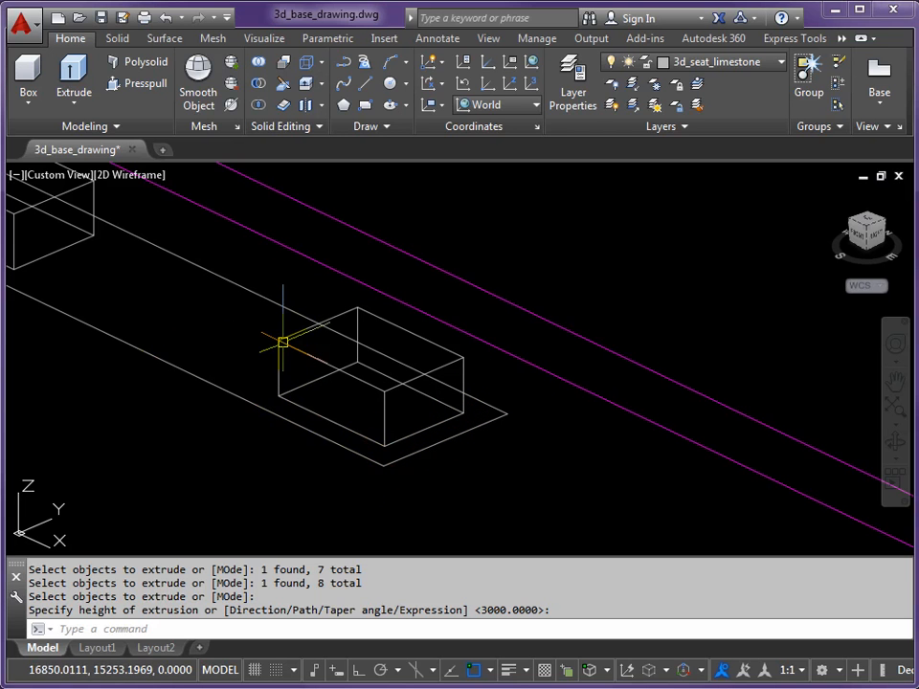
text(M)
key(Return)
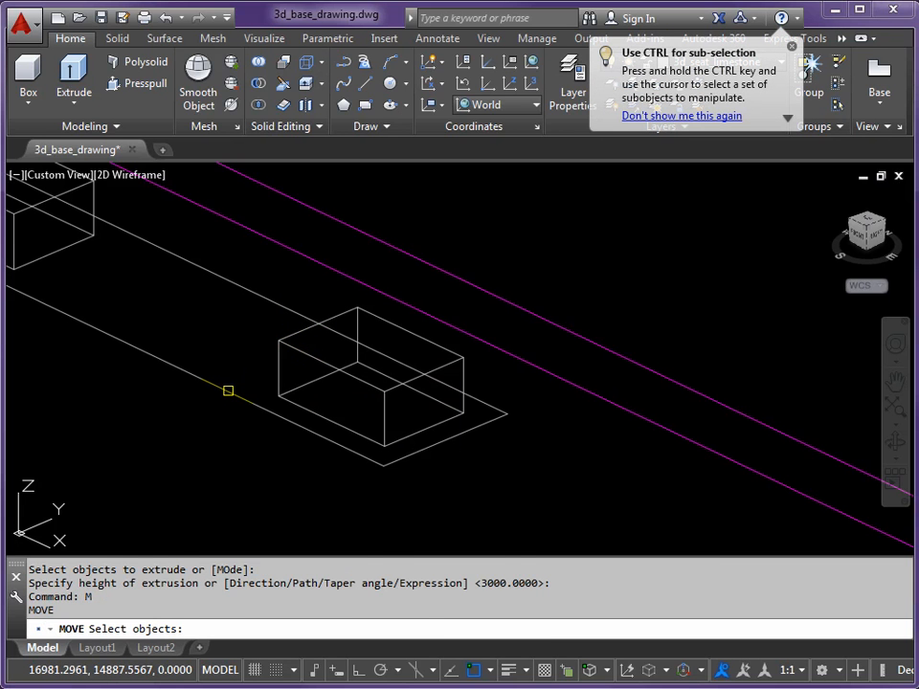
click(228, 390)
key(Return)
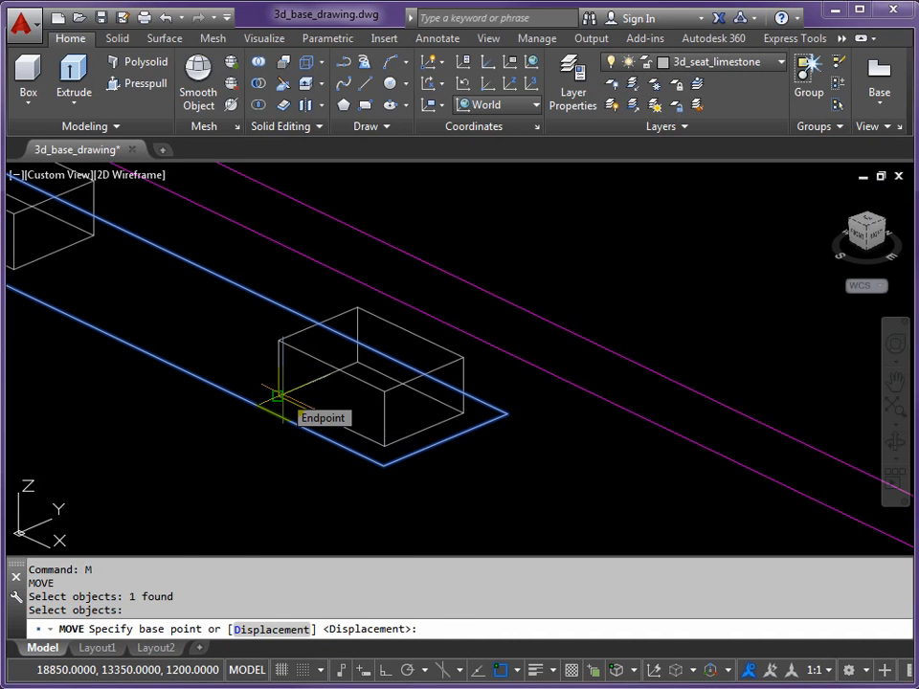
click(278, 395)
click(280, 340)
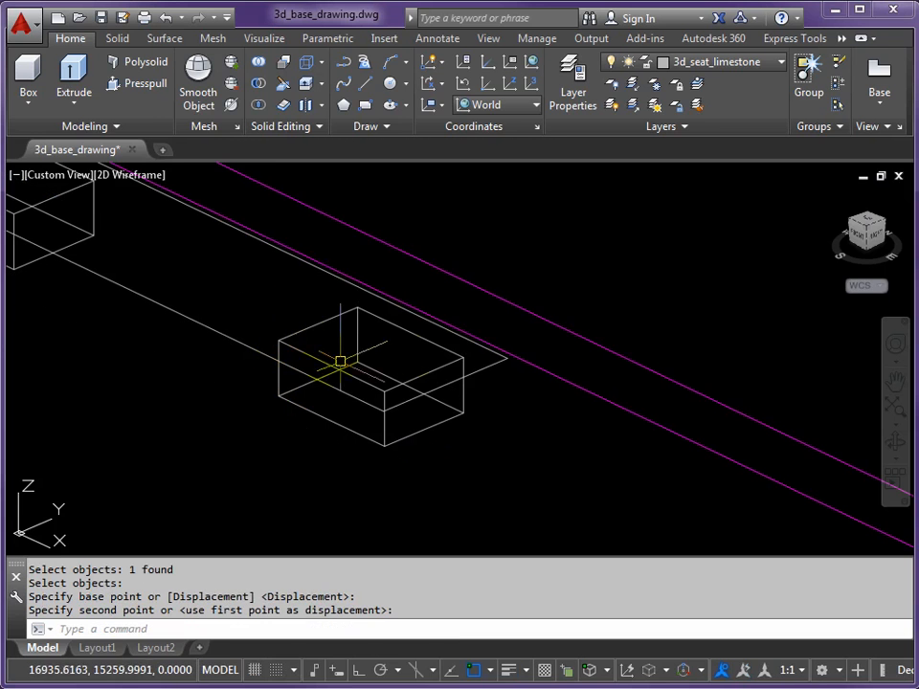
Step: Extrude the raised seat outline as a 250-thick solid, taking the height from the seat slab's top corner in the elevation
click(75, 76)
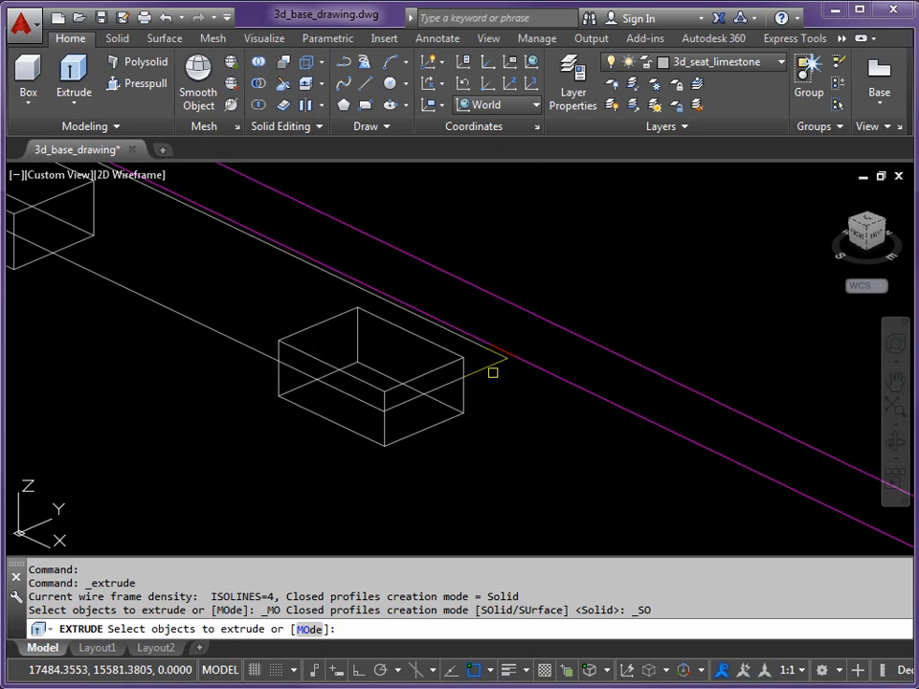
click(485, 366)
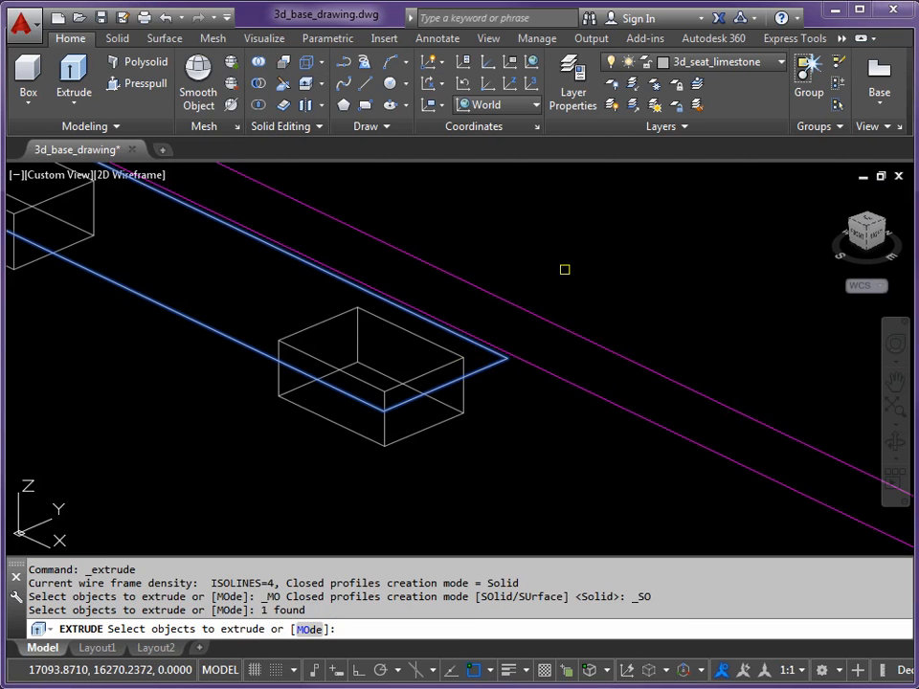
key(Return)
scroll(580, 318, down, 5)
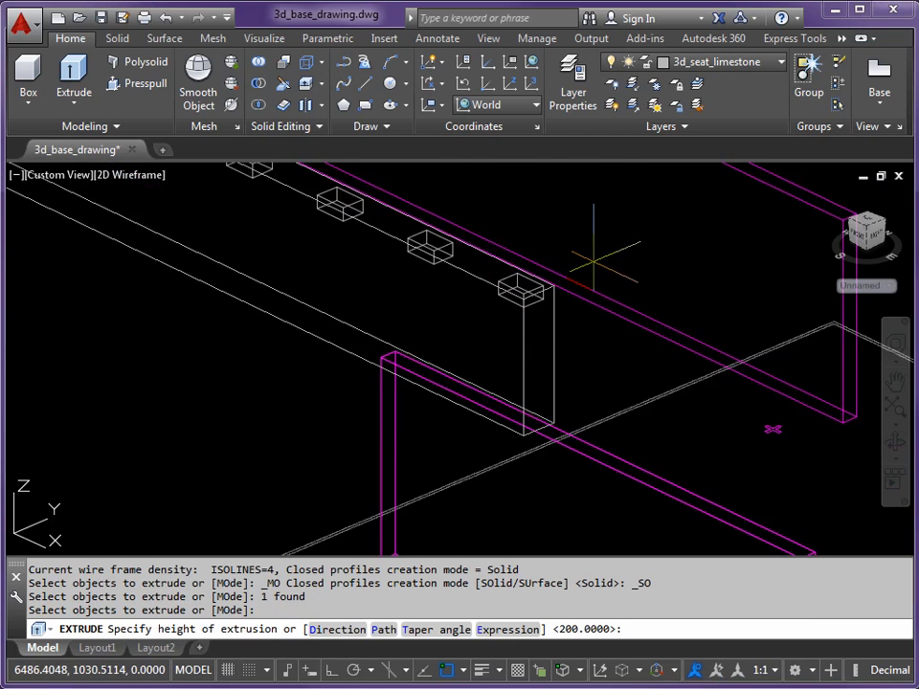
scroll(586, 337, up, 5)
scroll(586, 337, up, 6)
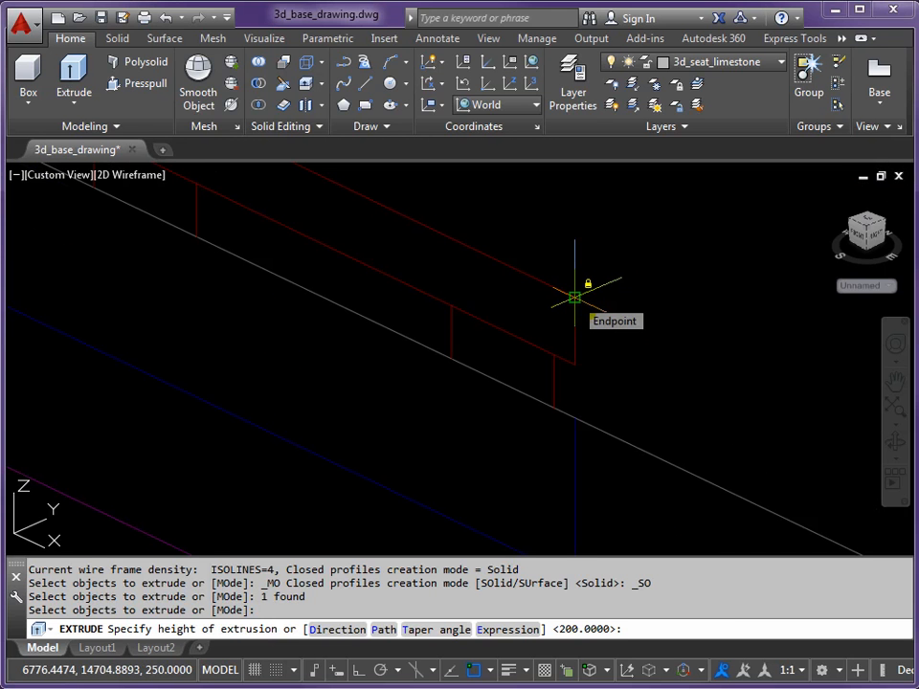
click(575, 297)
Step: Make 3d_column stainless the current layer by matching one of the cross-shaped column outlines
scroll(309, 385, down, 3)
scroll(310, 384, down, 5)
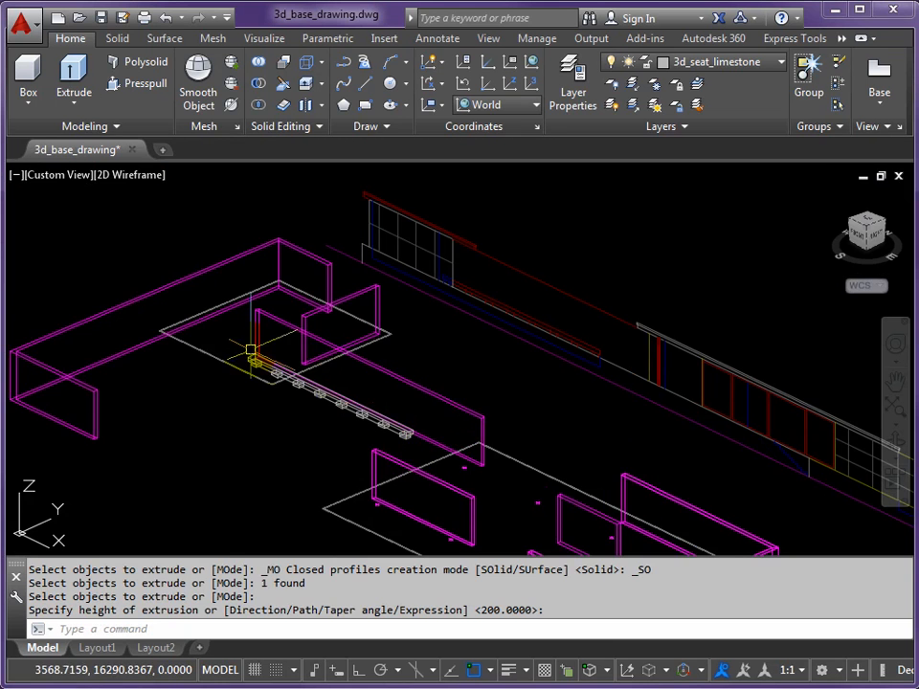
mouse_move(544, 435)
middle_down()
mouse_move(492, 373)
mouse_move(490, 357)
mouse_move(477, 353)
mouse_move(482, 382)
mouse_move(470, 362)
middle_up()
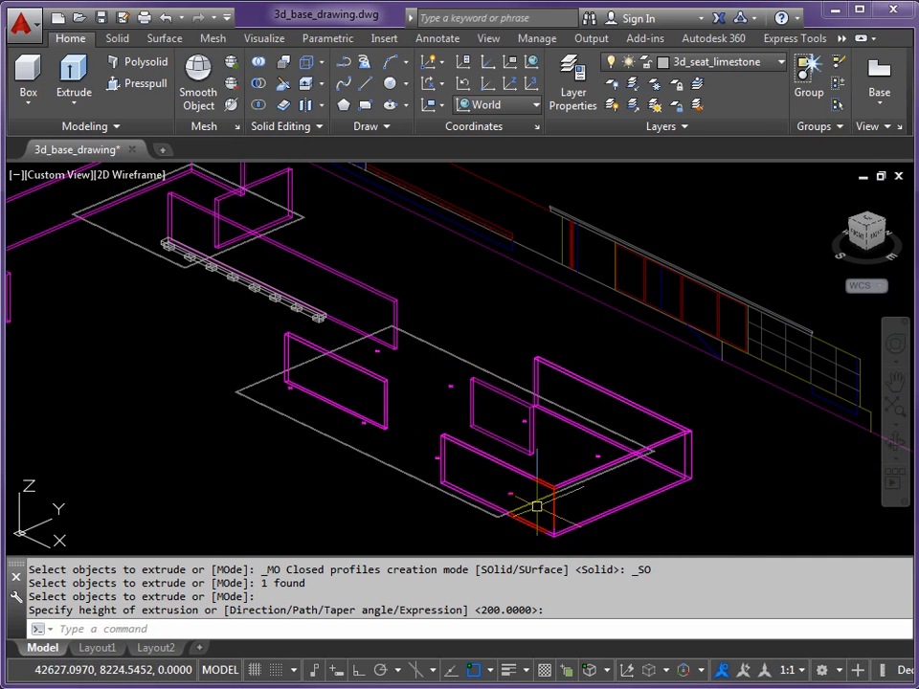
scroll(273, 392, up, 8)
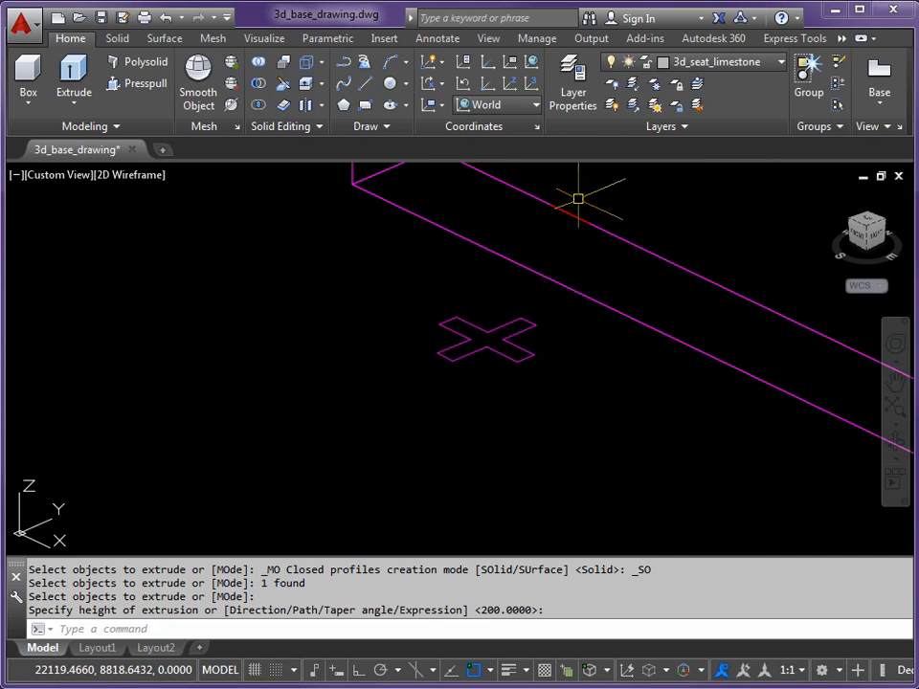
click(699, 84)
click(517, 332)
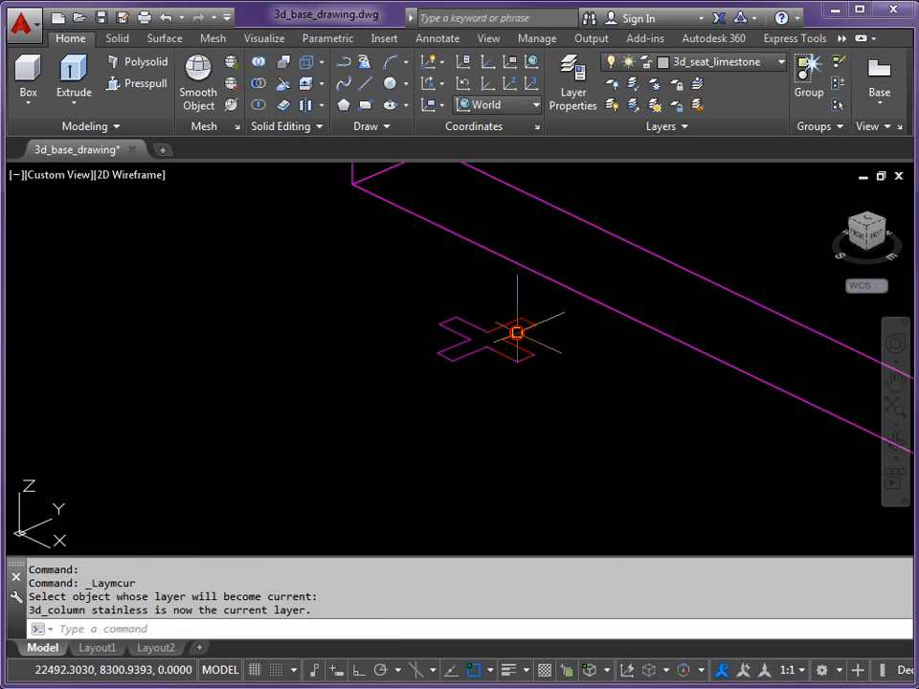
Step: Extrude the eight cross-shaped column outlines as solids up to the top corner of the adjacent wall
click(75, 84)
click(487, 353)
scroll(502, 356, down, 5)
scroll(476, 372, up, 4)
click(582, 408)
scroll(660, 431, down, 3)
scroll(536, 417, up, 2)
click(473, 403)
click(654, 487)
middle_drag(862, 399, 723, 402)
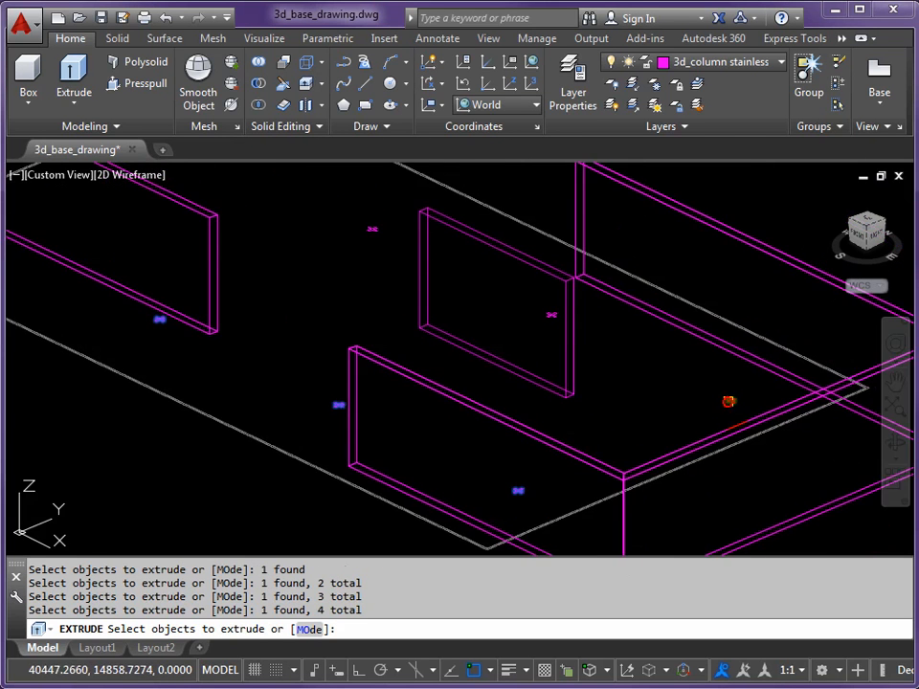
click(374, 228)
middle_drag(373, 228, 364, 288)
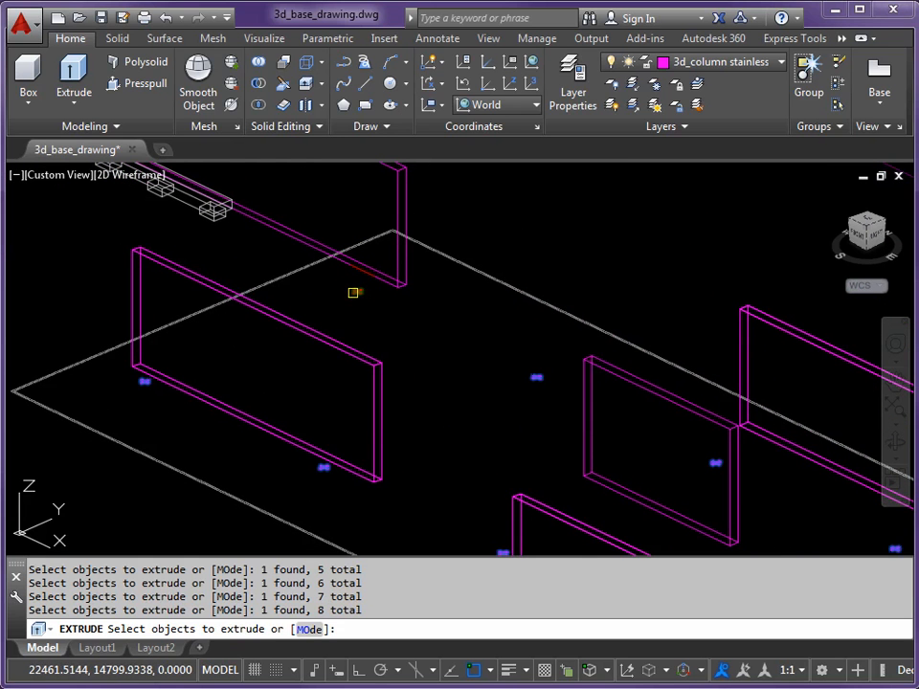
key(Return)
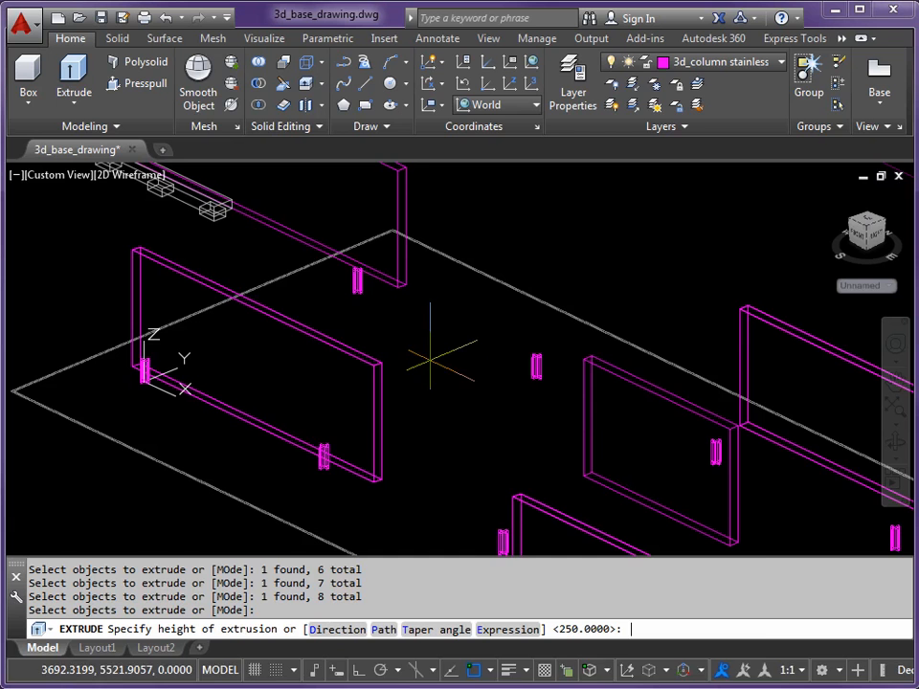
click(374, 367)
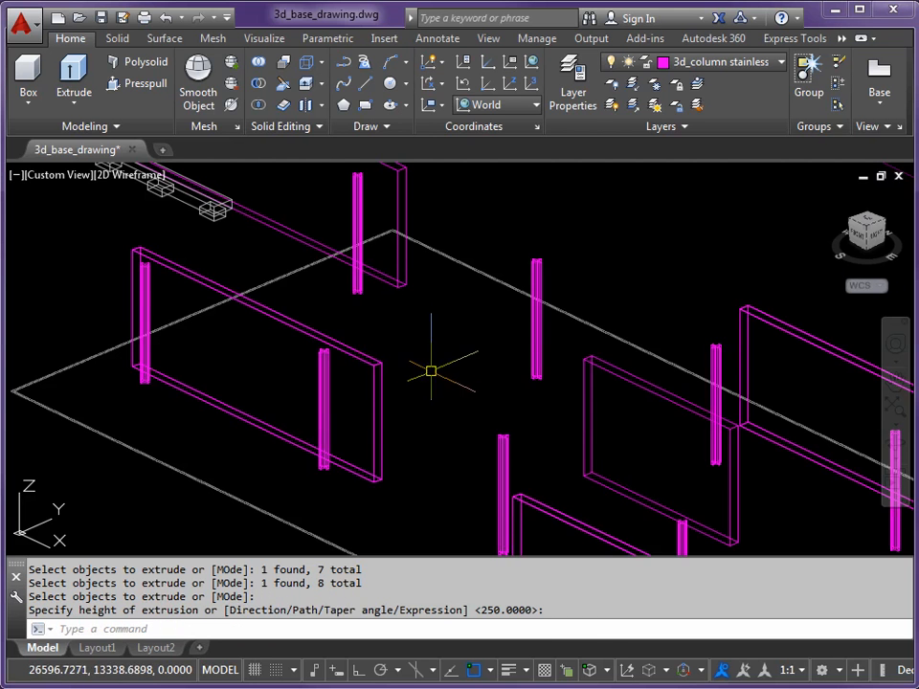
Step: Move both pairs of roof outlines up from the bottom corner of the bench wall's end to the corner directly above it
scroll(431, 359, down, 3)
middle_drag(388, 323, 434, 412)
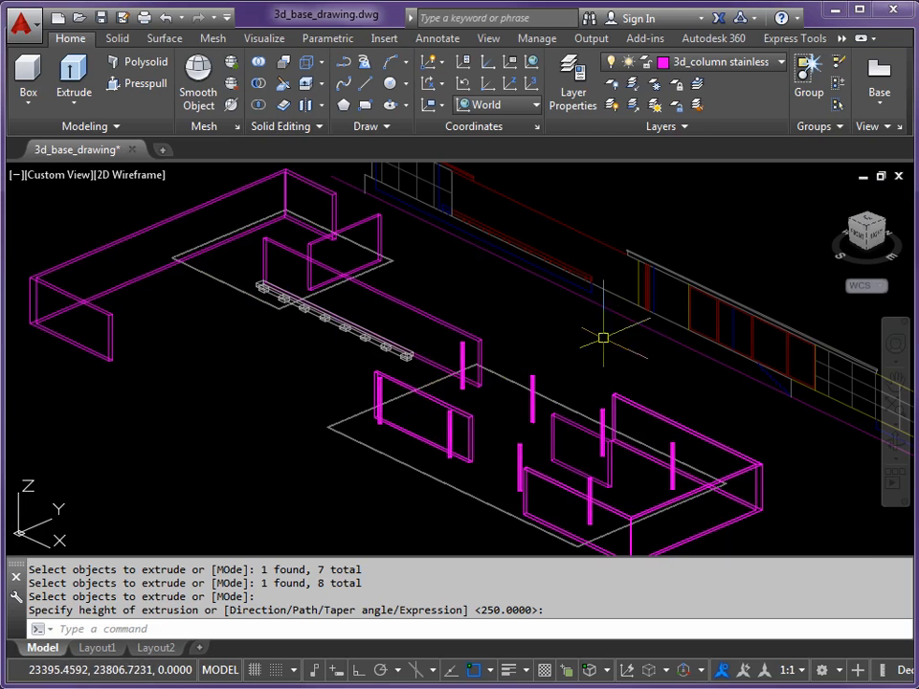
scroll(637, 273, up, 4)
middle_drag(640, 201, 605, 248)
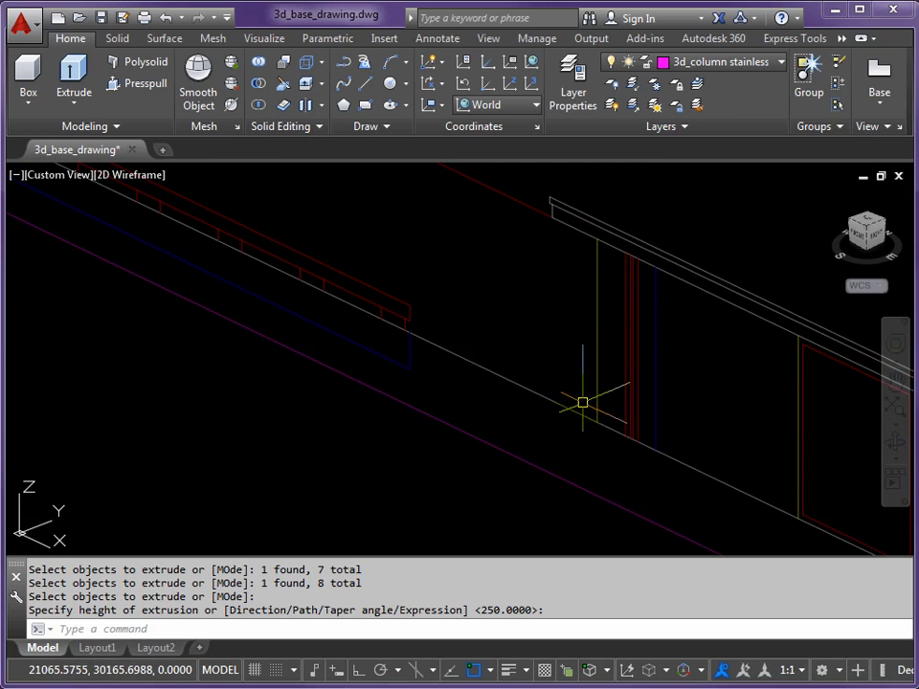
scroll(577, 363, down, 6)
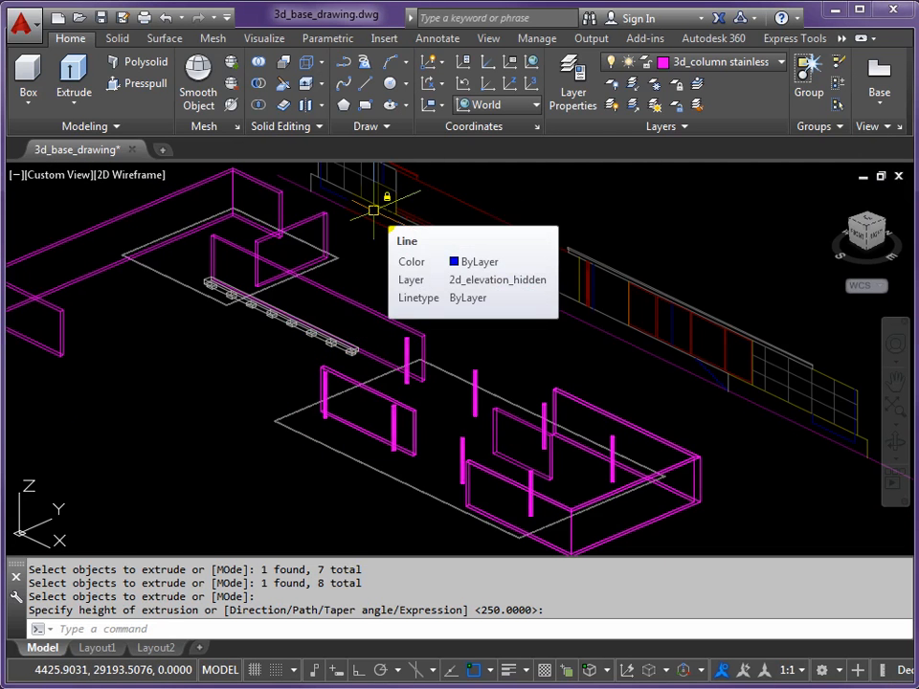
text(M)
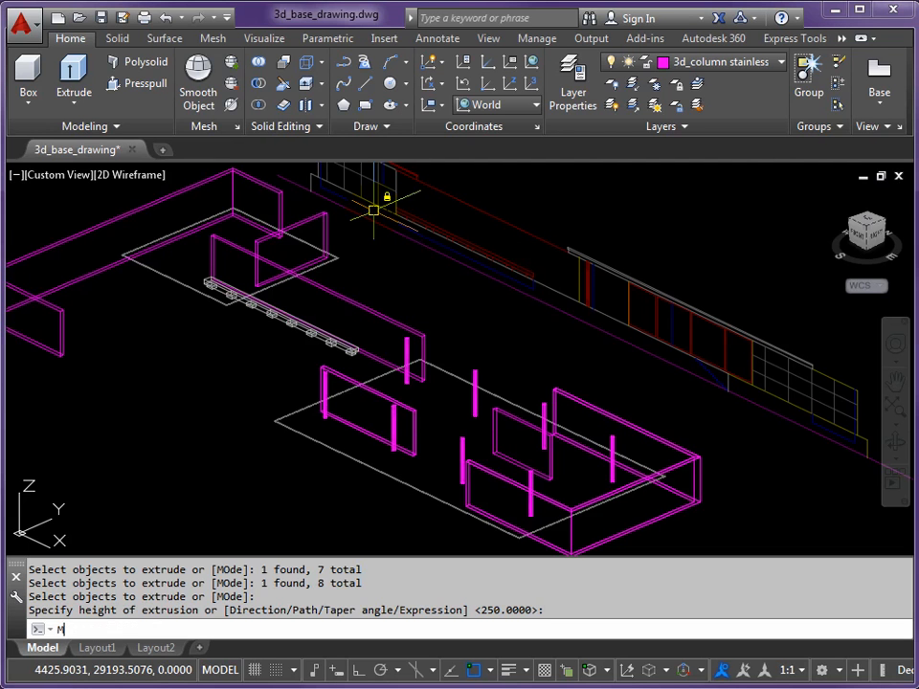
key(Return)
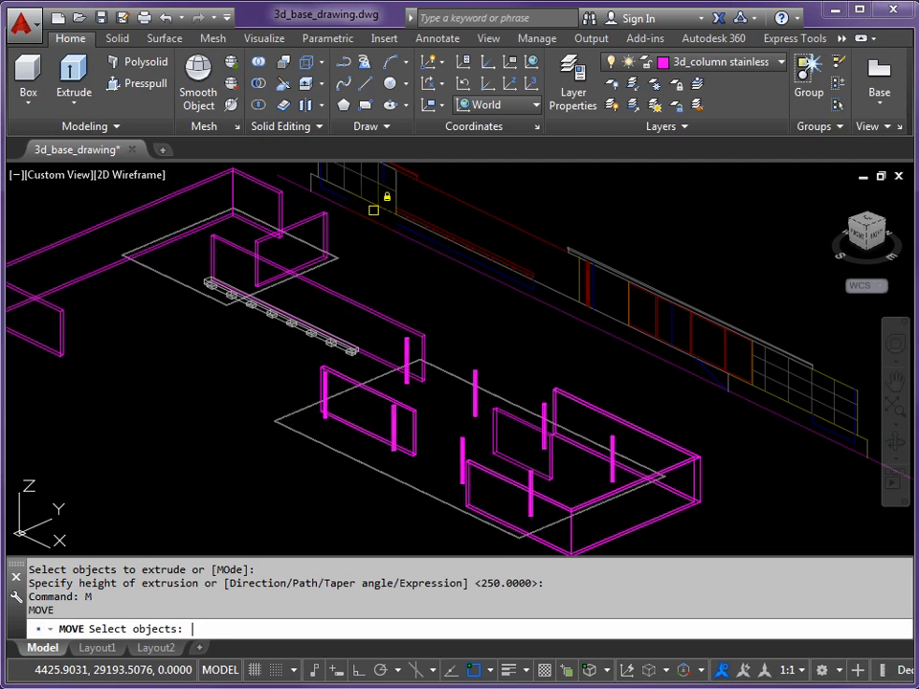
click(187, 250)
click(146, 288)
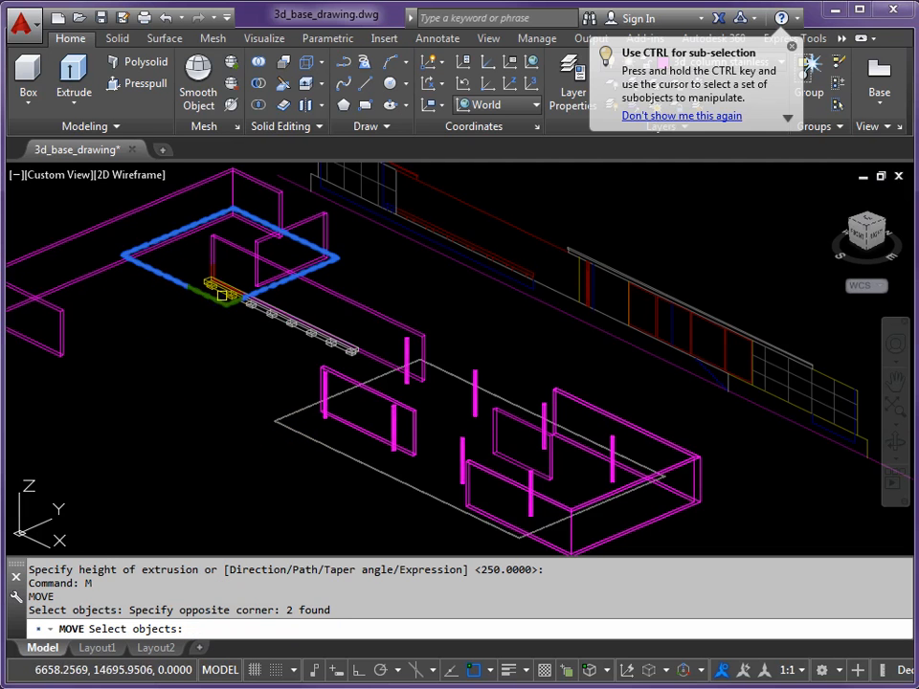
scroll(273, 432, up, 10)
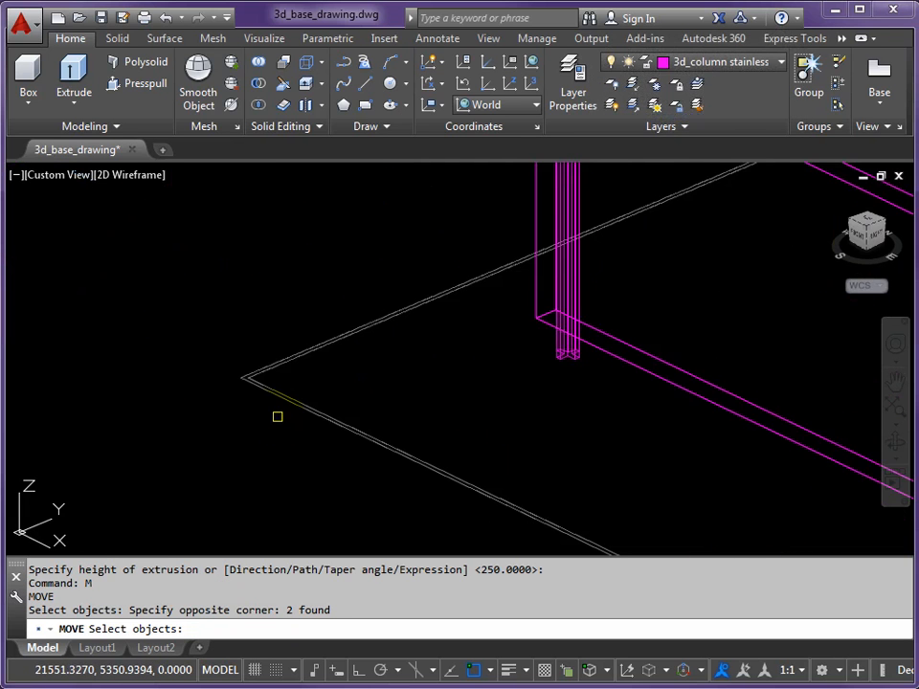
click(307, 348)
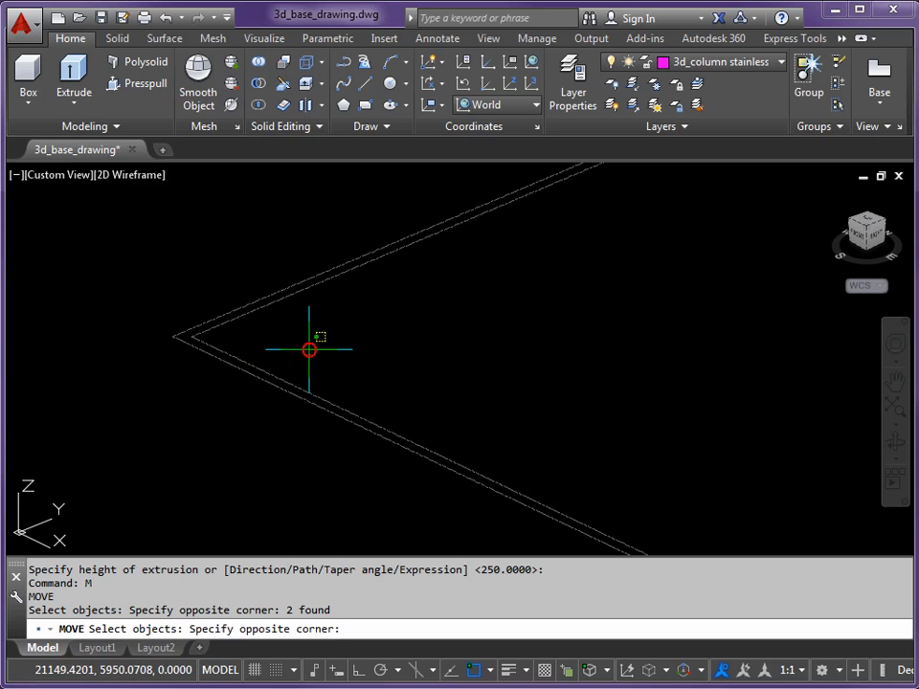
click(223, 413)
scroll(349, 365, down, 8)
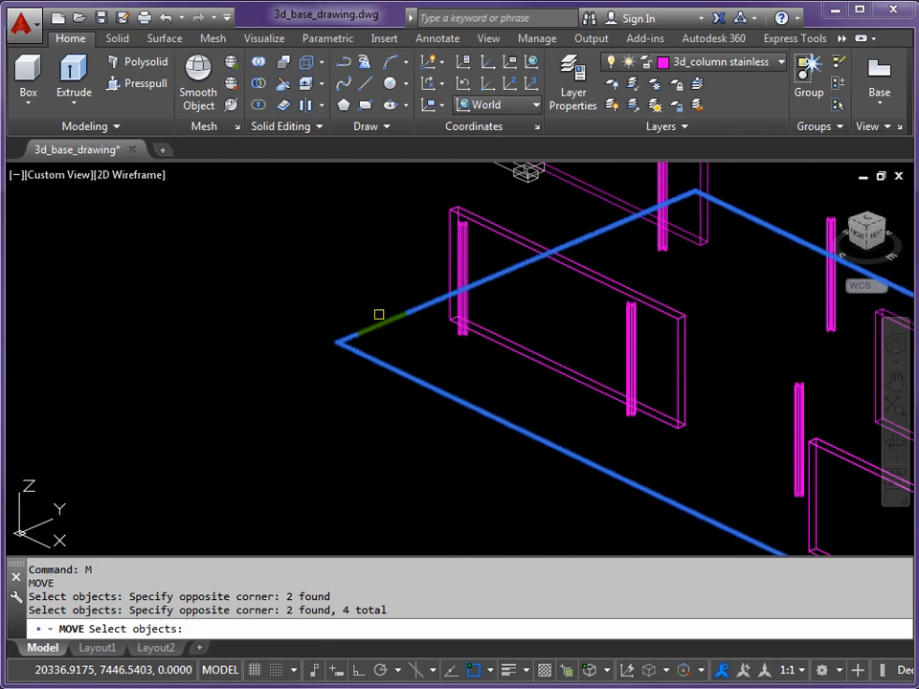
scroll(394, 370, down, 2)
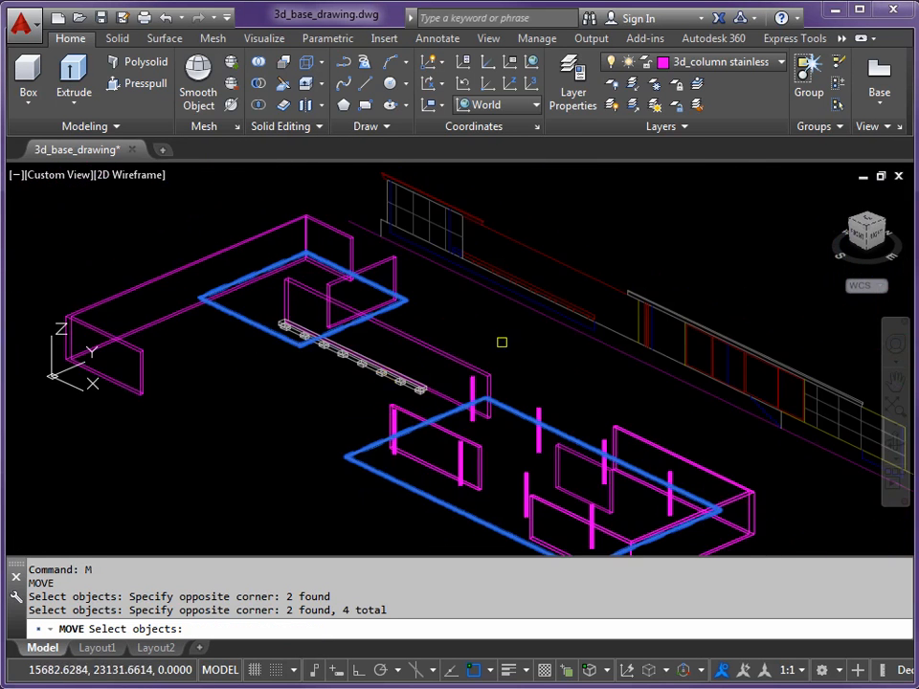
key(Return)
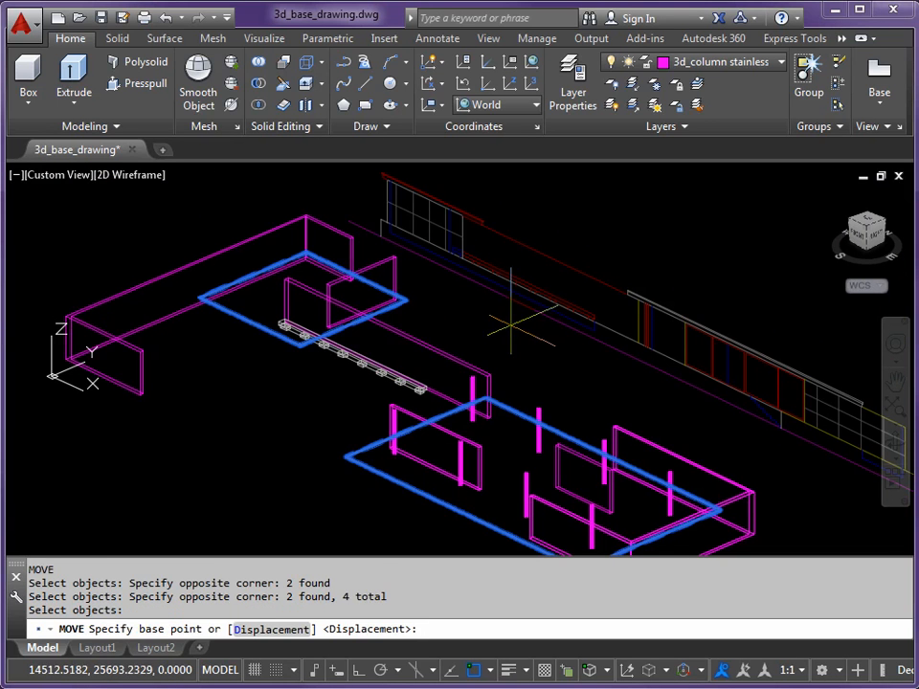
scroll(485, 414, up, 8)
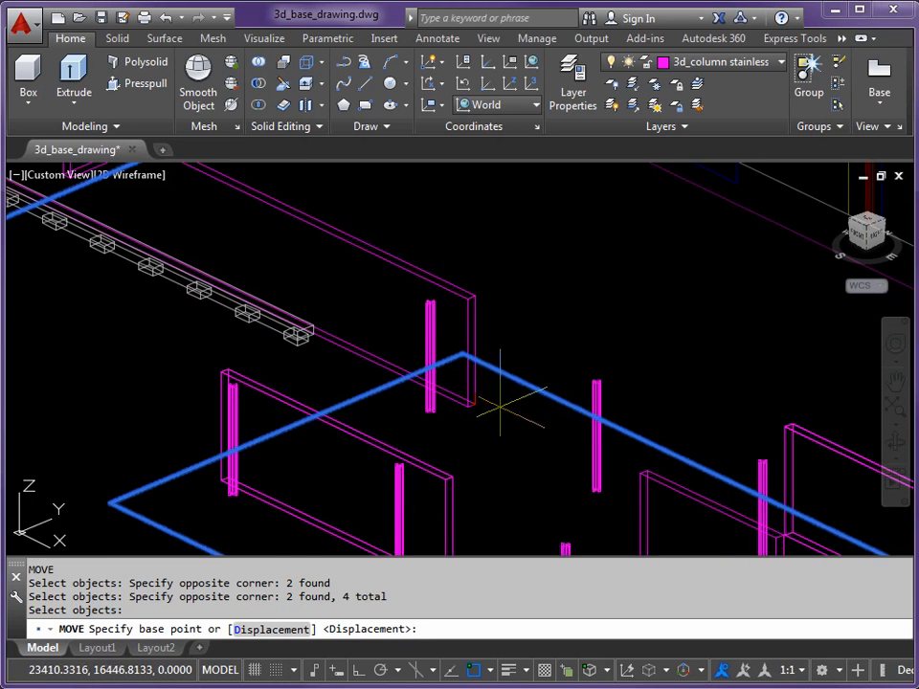
middle_drag(485, 412, 464, 488)
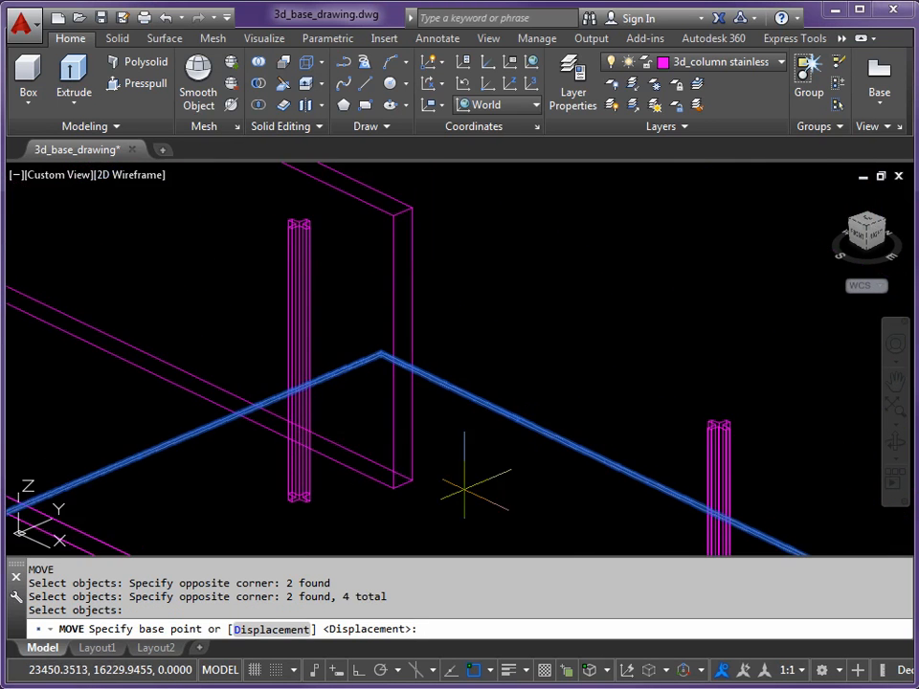
click(393, 489)
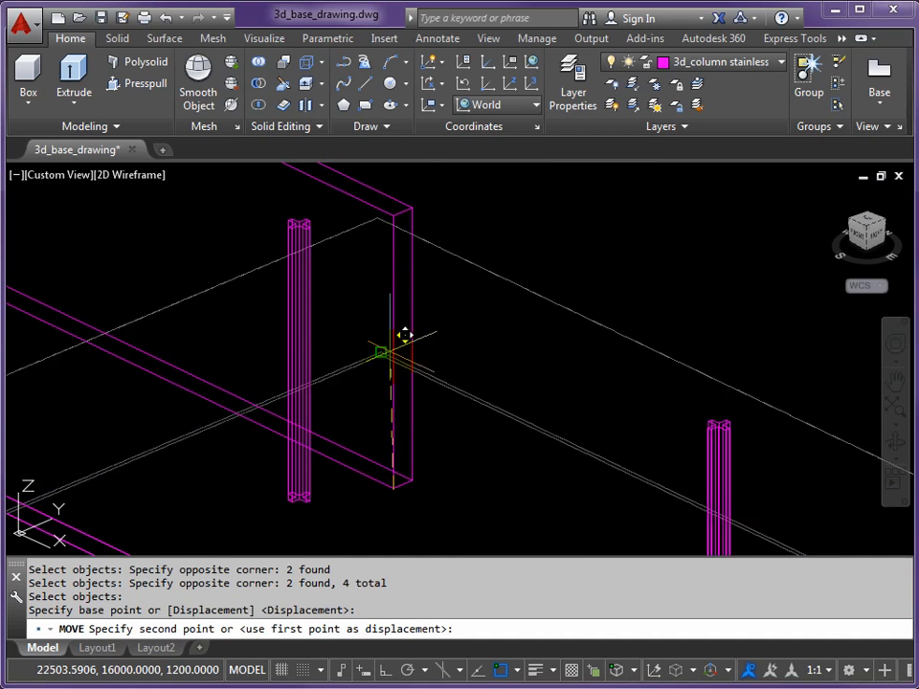
click(392, 214)
scroll(456, 318, down, 5)
middle_drag(463, 318, 456, 382)
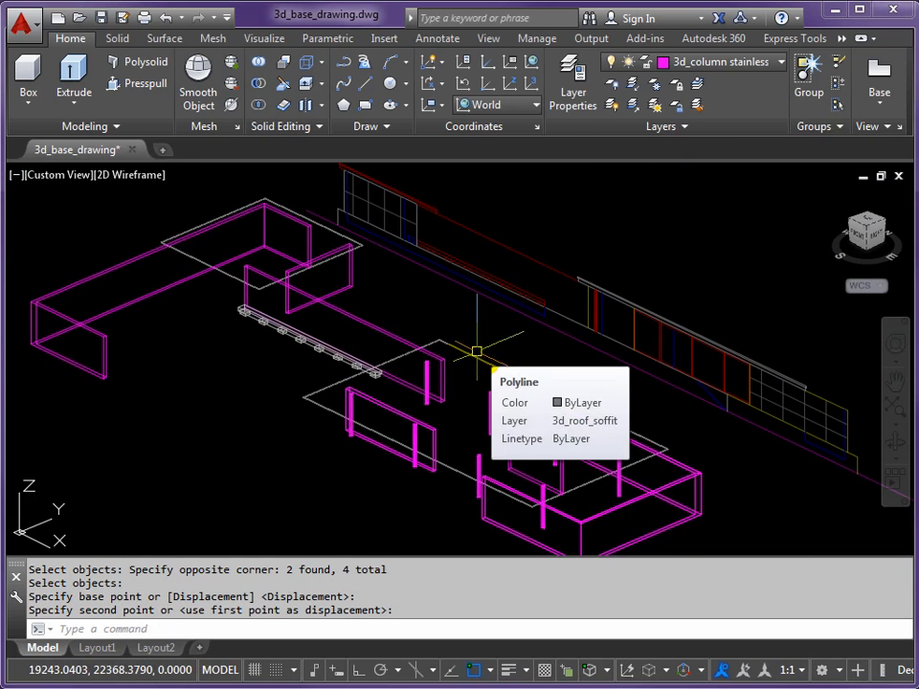
scroll(478, 356, up, 5)
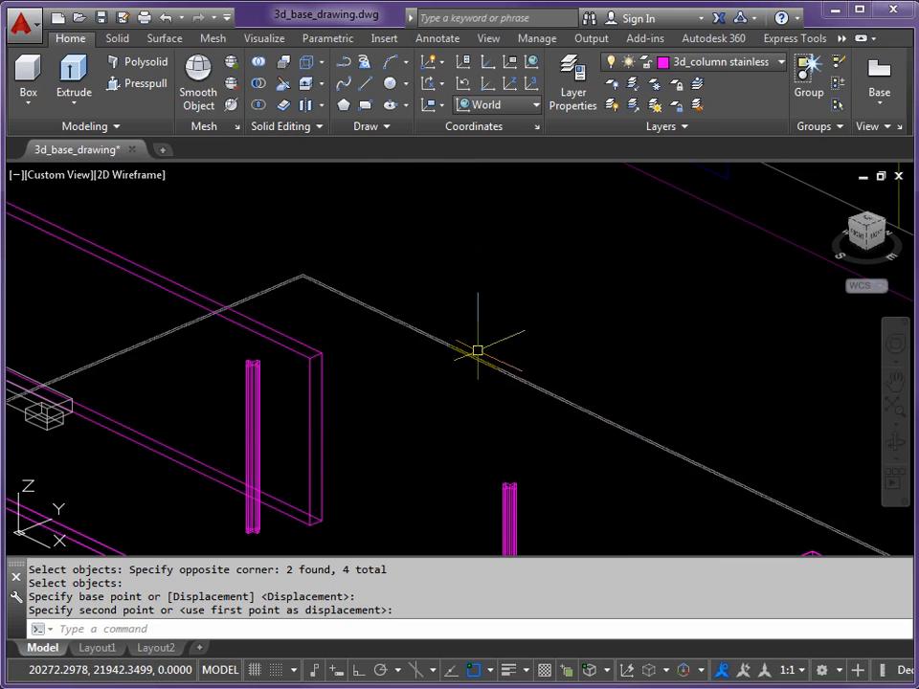
click(470, 355)
click(469, 356)
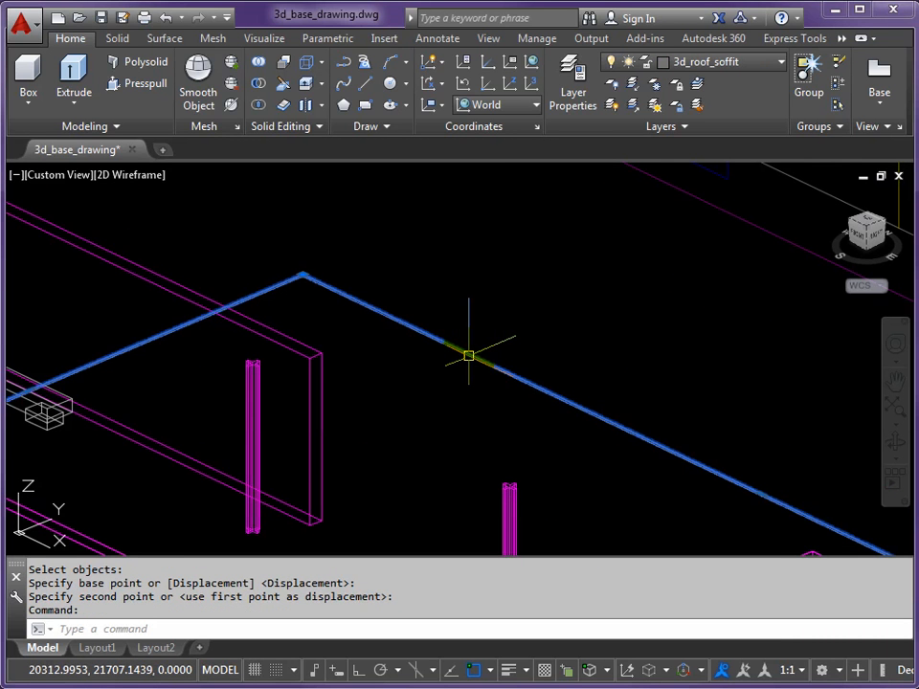
key(Escape)
key(Escape)
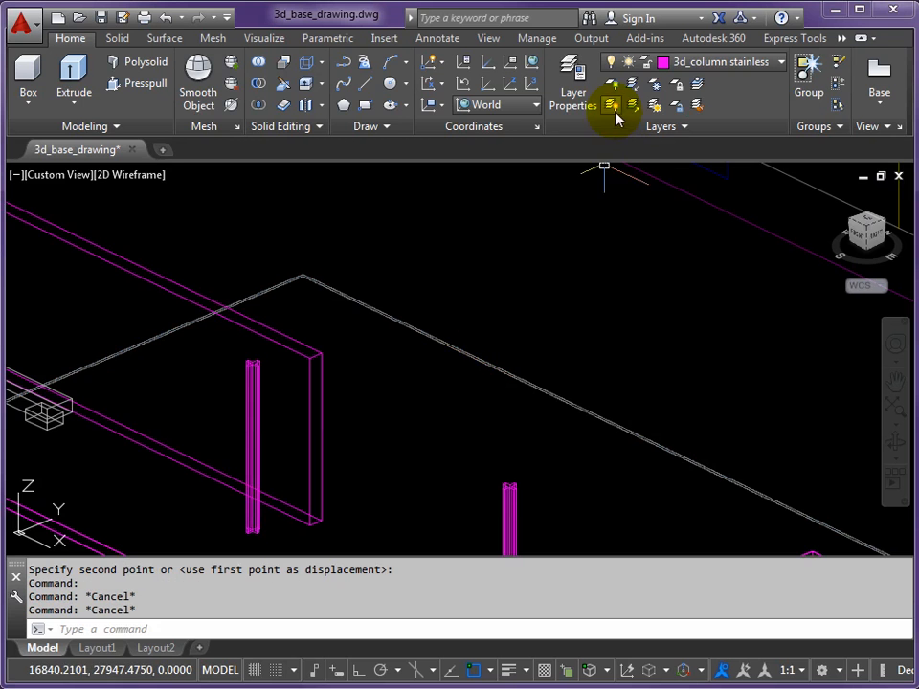
scroll(450, 316, up, 5)
scroll(463, 293, down, 5)
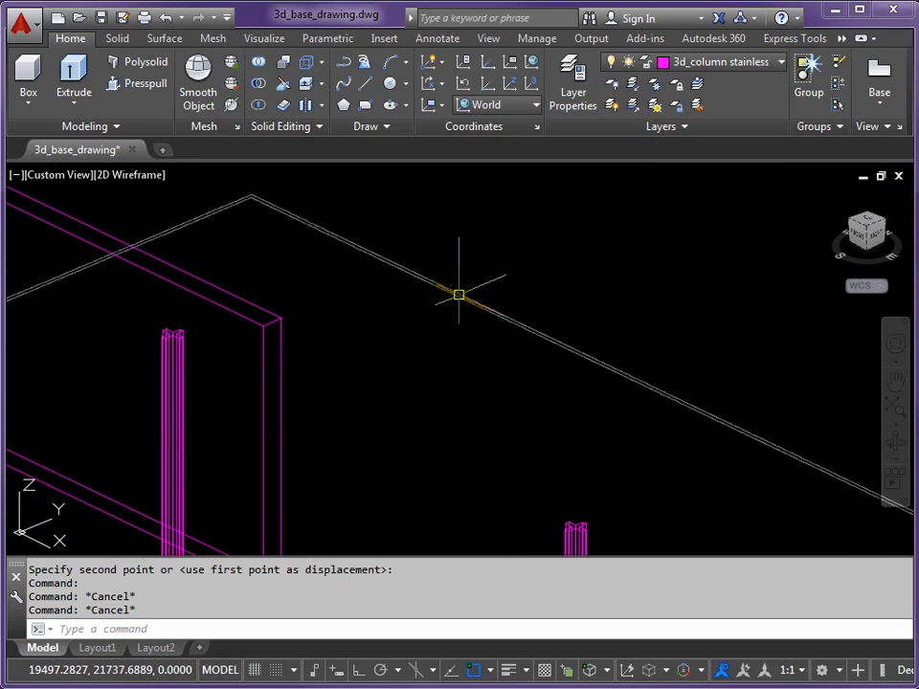
Step: Set the linetype of the 3d_roof_soffit layer to Continuous
click(575, 86)
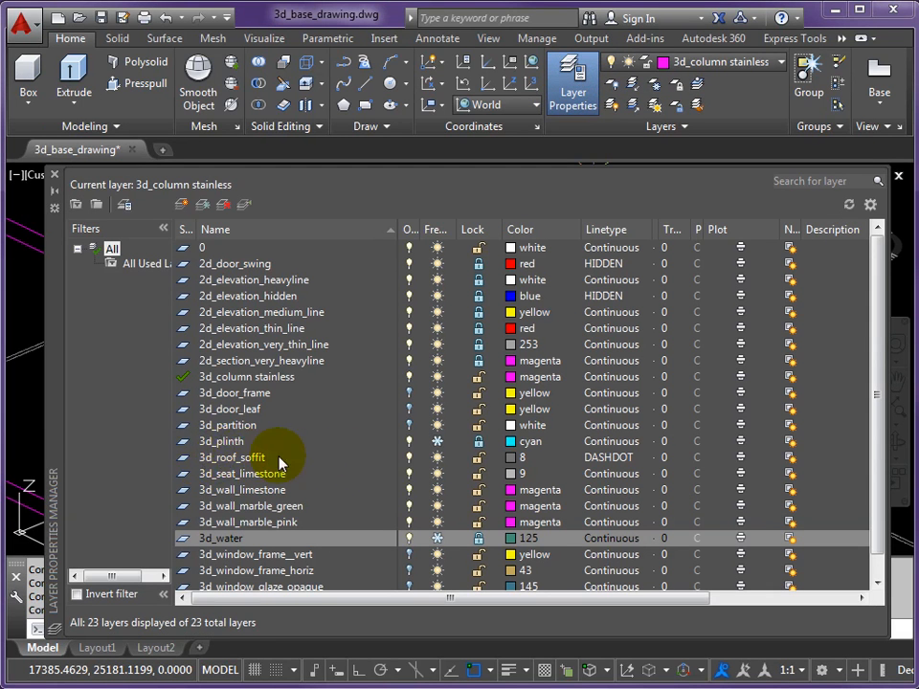
click(609, 459)
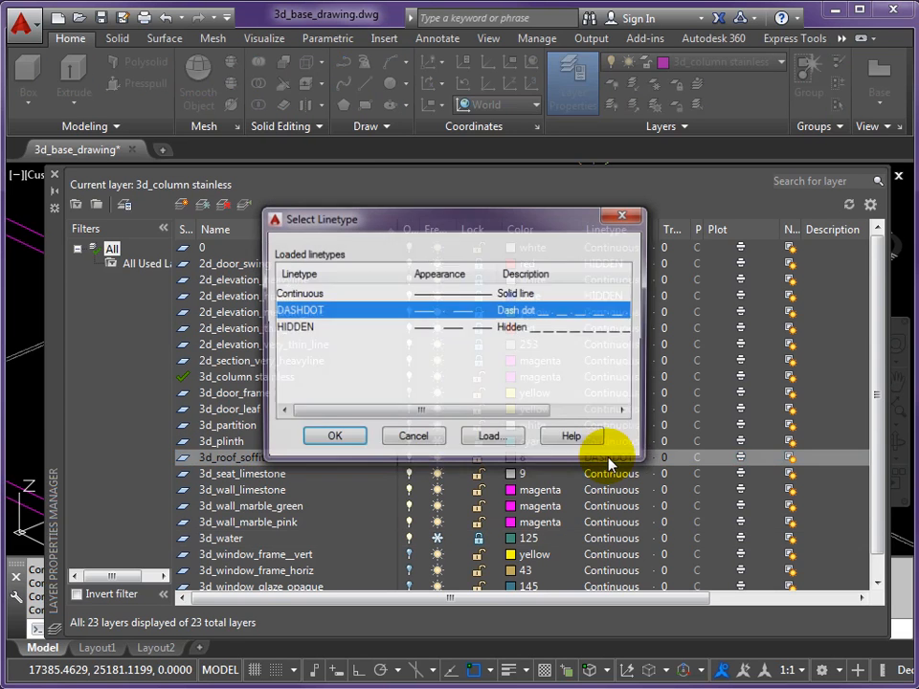
click(301, 295)
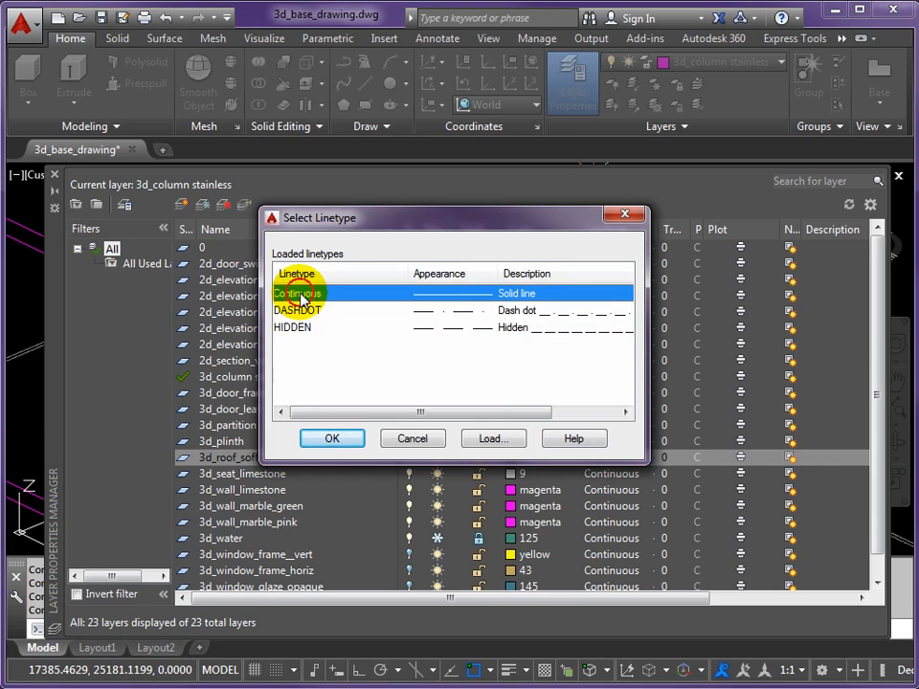
click(334, 439)
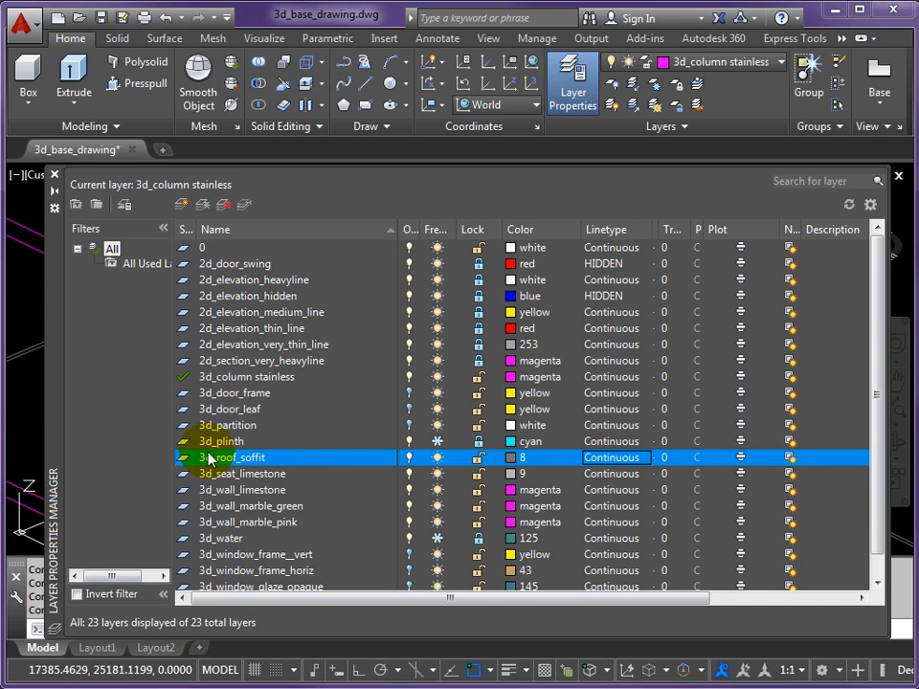
Step: Create a new layer named 3d_rooftop and set its colour to index 251
click(181, 207)
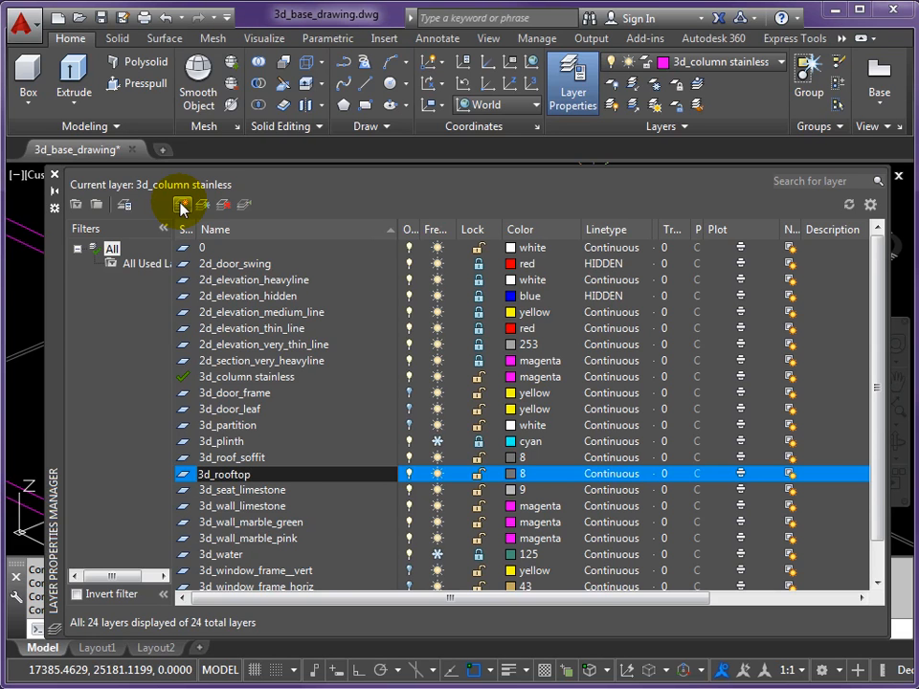
click(514, 475)
click(661, 331)
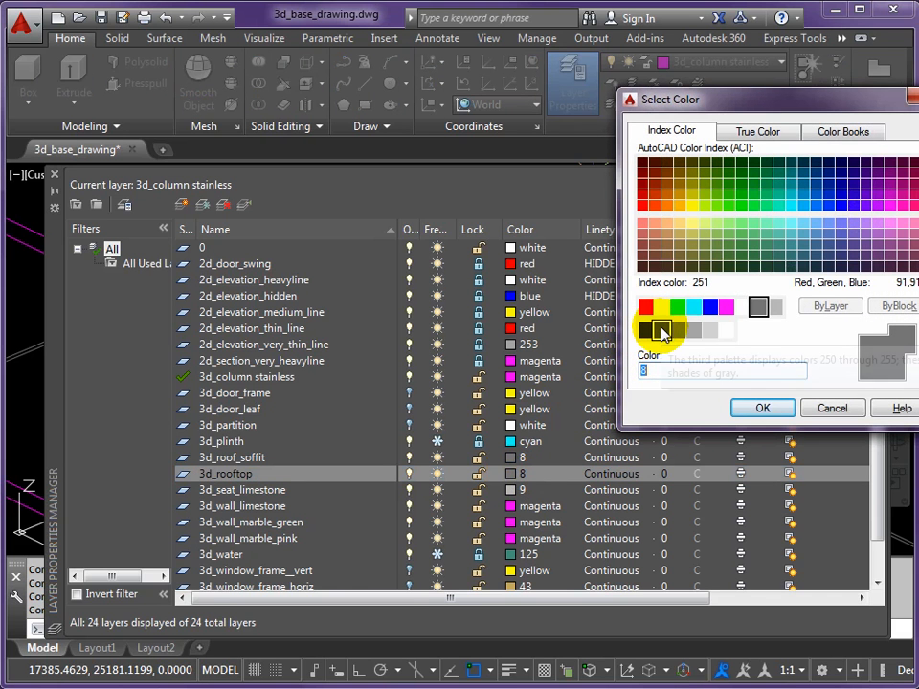
click(761, 409)
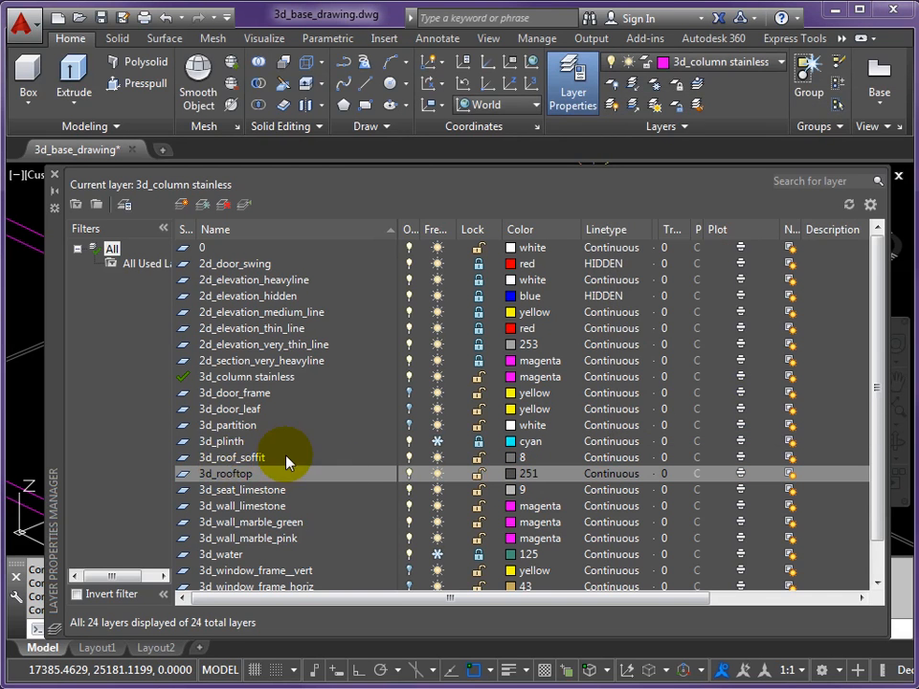
Step: Set the colour of the 3d_roof_soffit layer to white
click(513, 459)
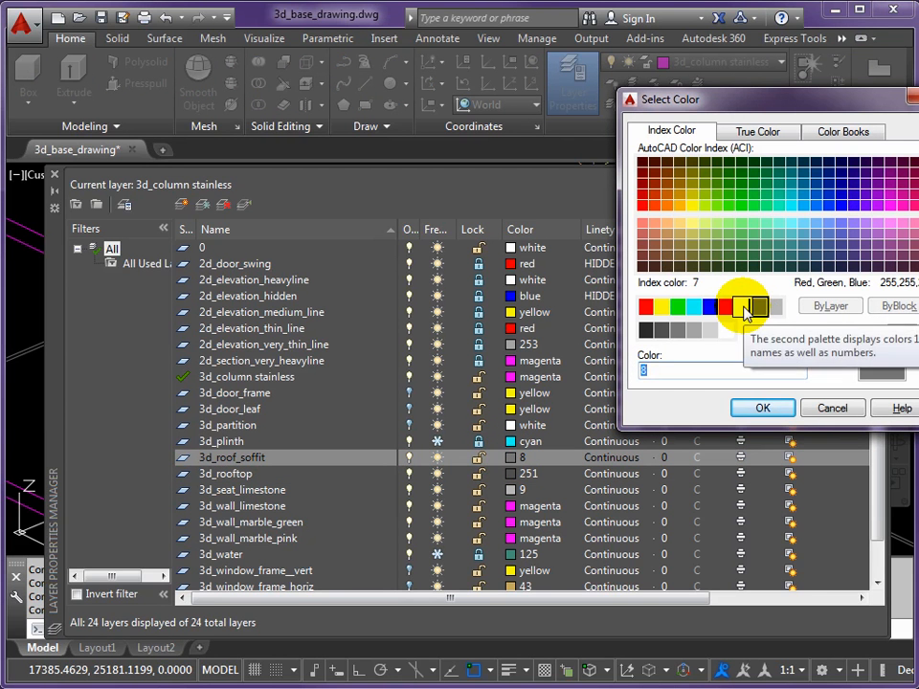
click(743, 307)
click(761, 409)
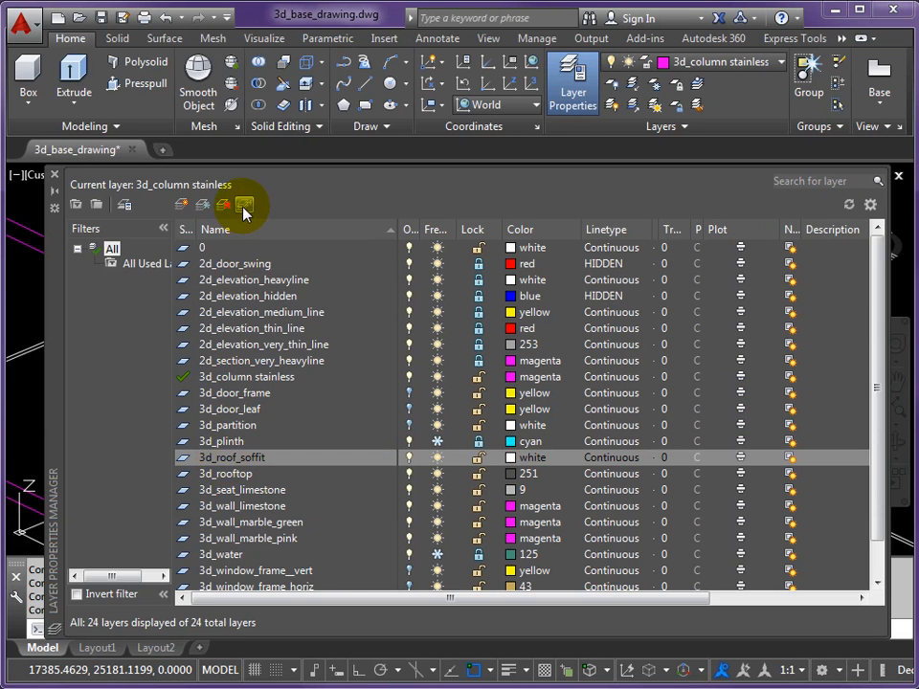
Step: Make 3d_roof_soffit the current layer and close the layer properties manager
click(53, 176)
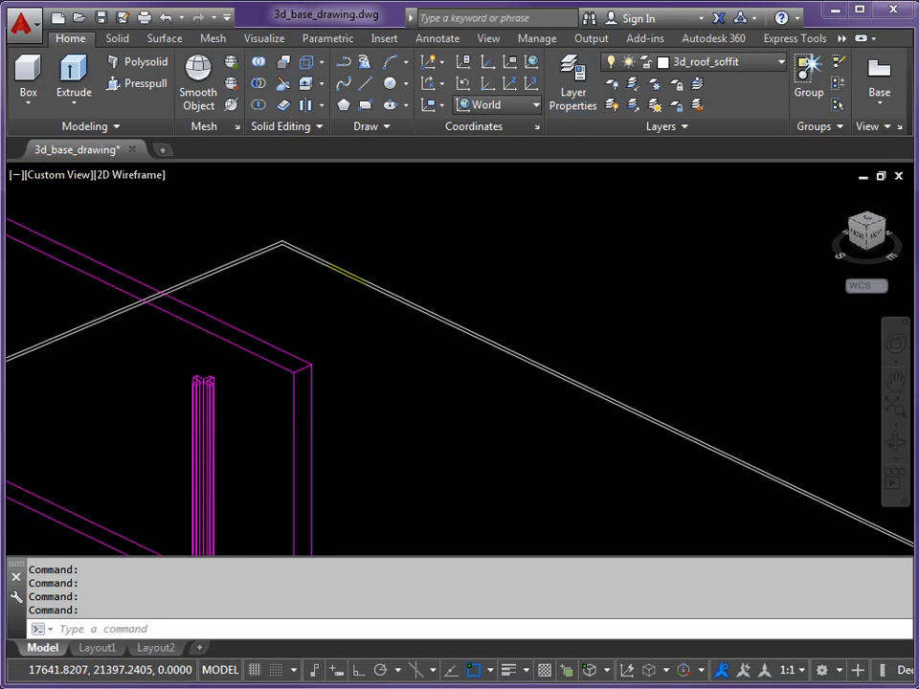
scroll(340, 291, down, 4)
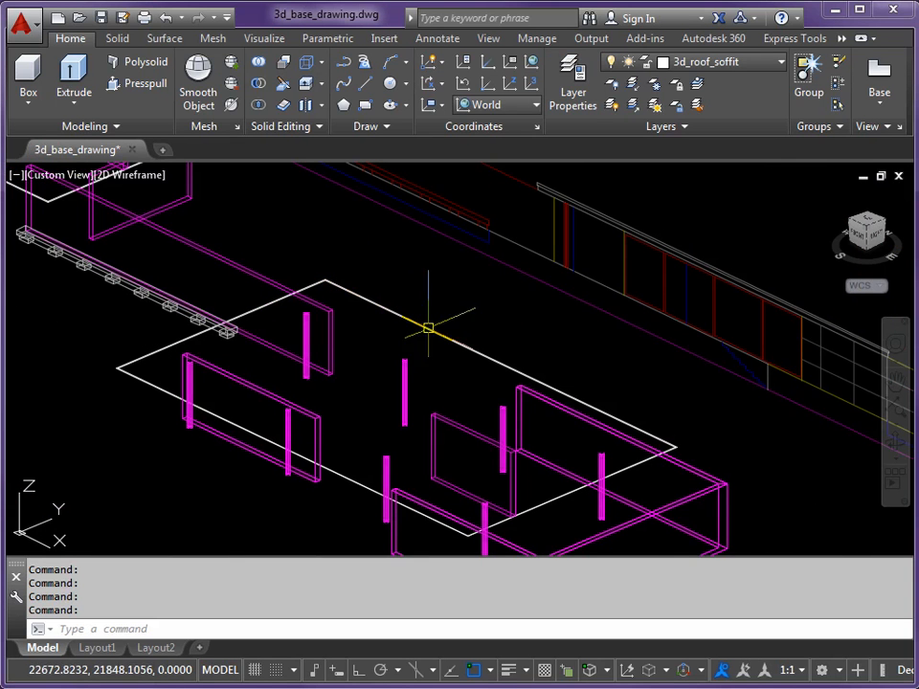
middle_drag(700, 430, 607, 427)
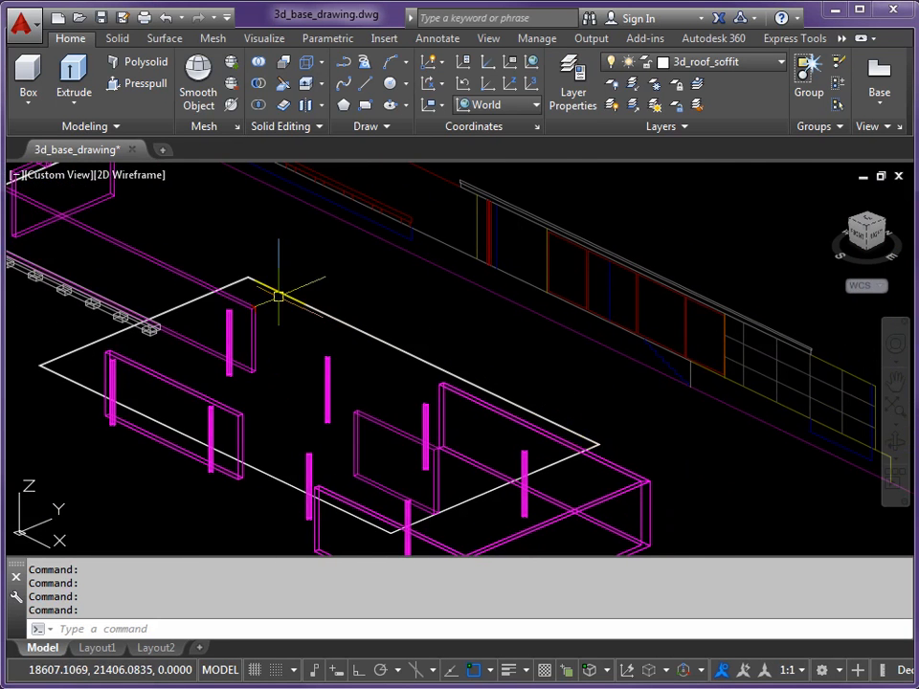
scroll(277, 296, up, 4)
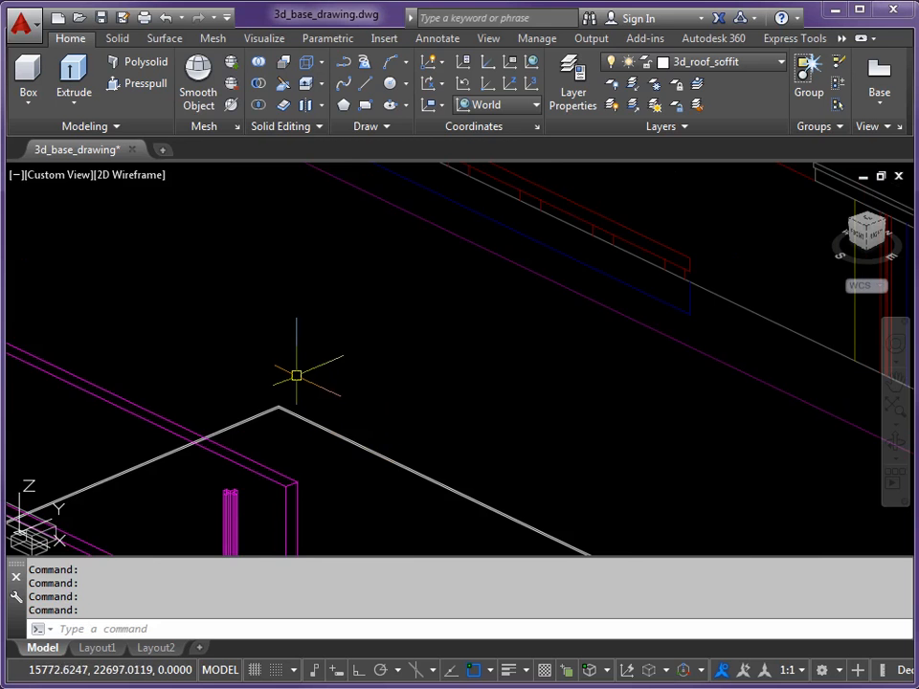
scroll(299, 376, down, 2)
middle_drag(314, 359, 398, 434)
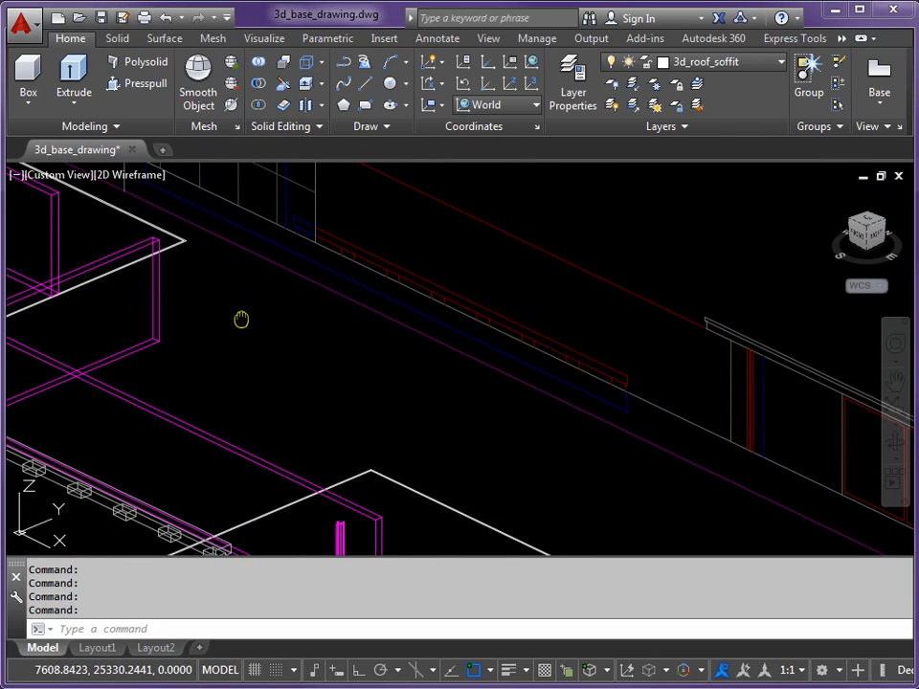
middle_drag(241, 318, 332, 357)
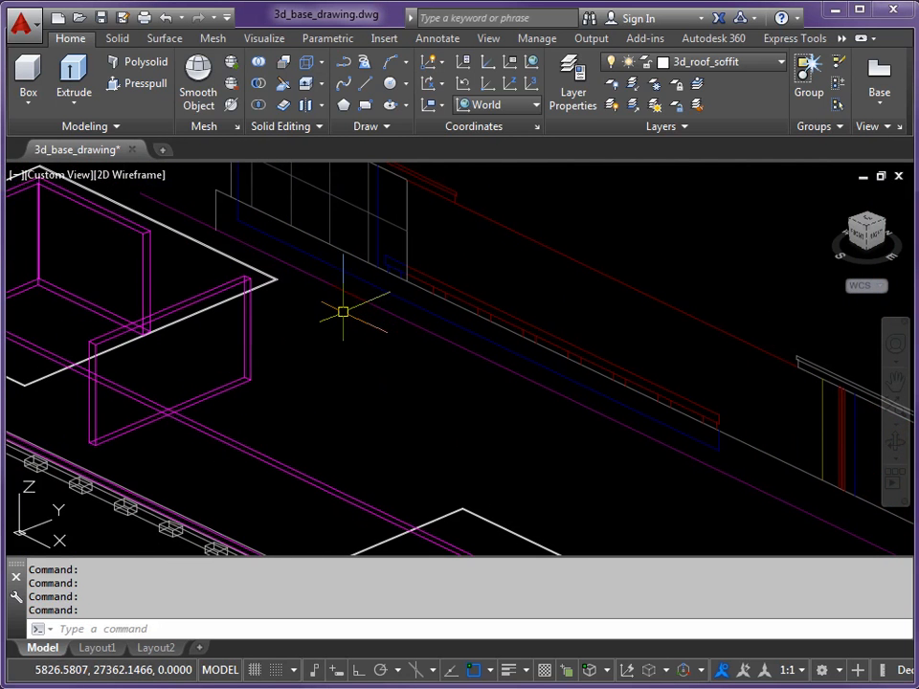
key(Return)
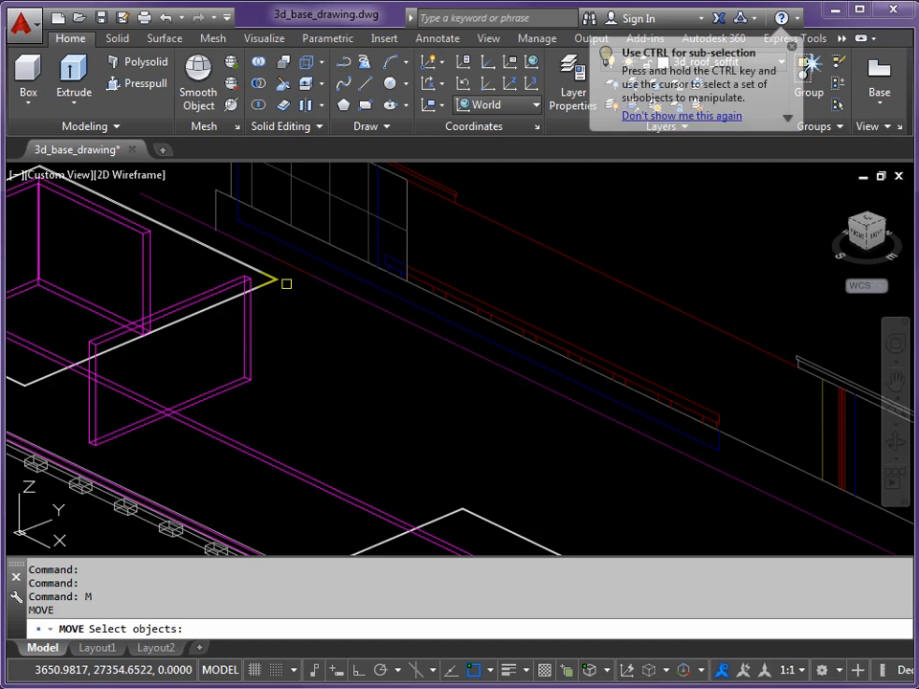
scroll(286, 282, up, 3)
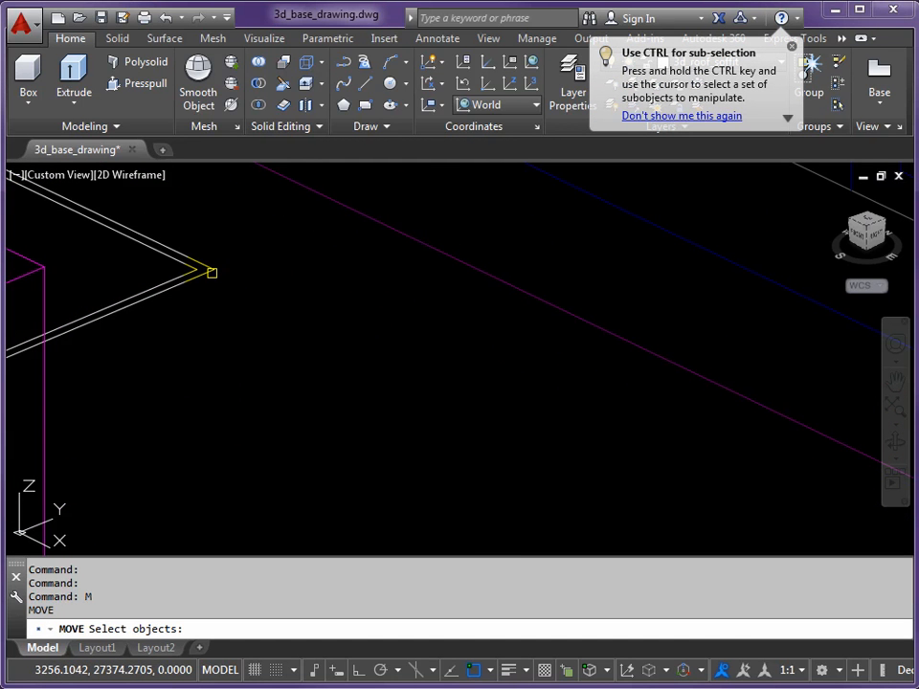
key(Escape)
key(Escape)
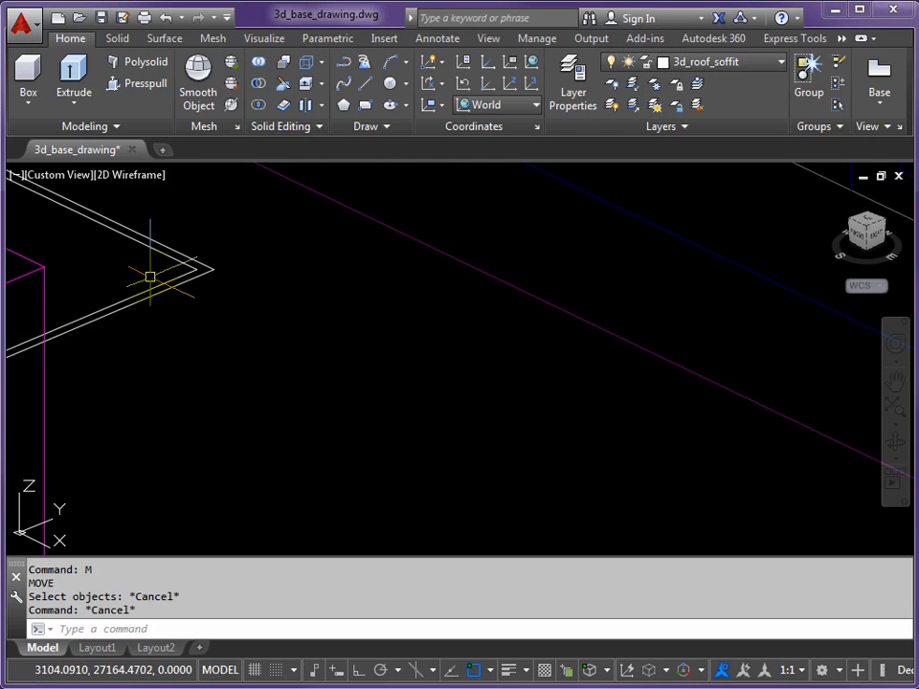
Step: Extrude the inner outlines of both roofs 225 high as solids, taking the height from the underside of the roof edge in the elevation
click(74, 81)
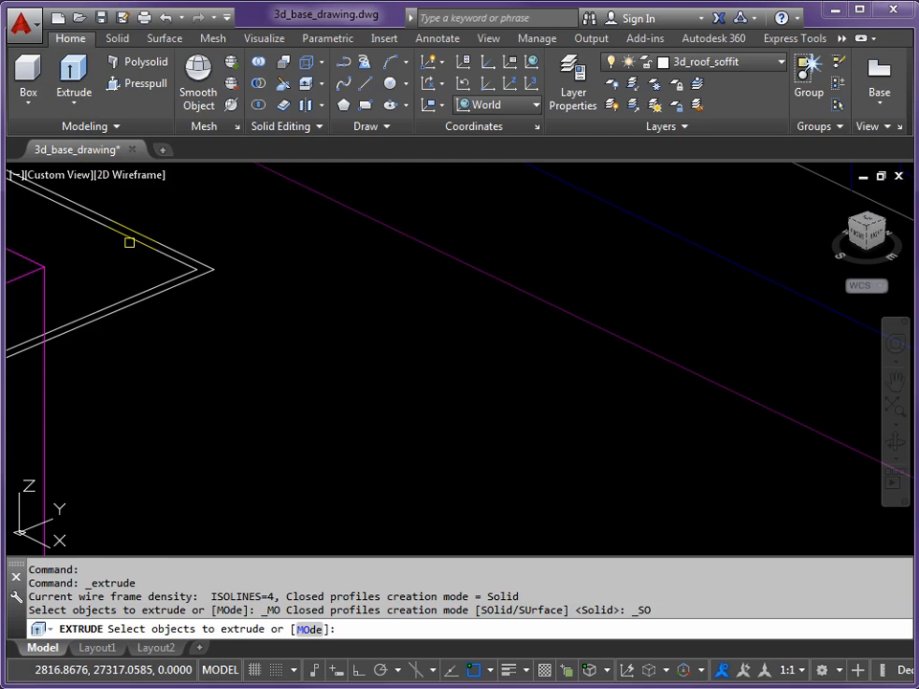
click(129, 239)
middle_drag(181, 285, 232, 344)
scroll(232, 348, up, 2)
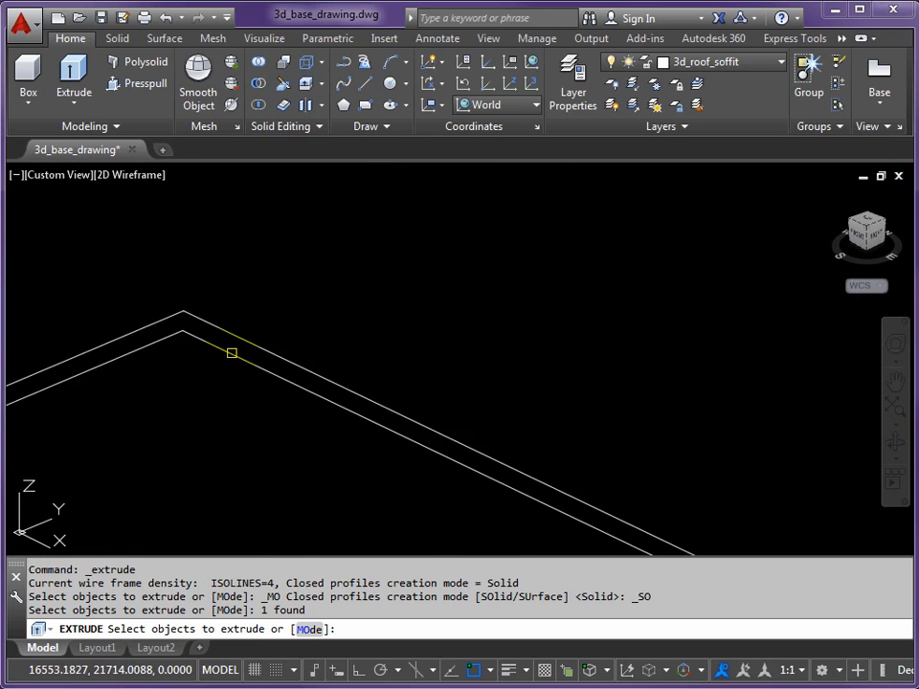
click(230, 355)
middle_drag(297, 345, 511, 275)
scroll(537, 262, down, 3)
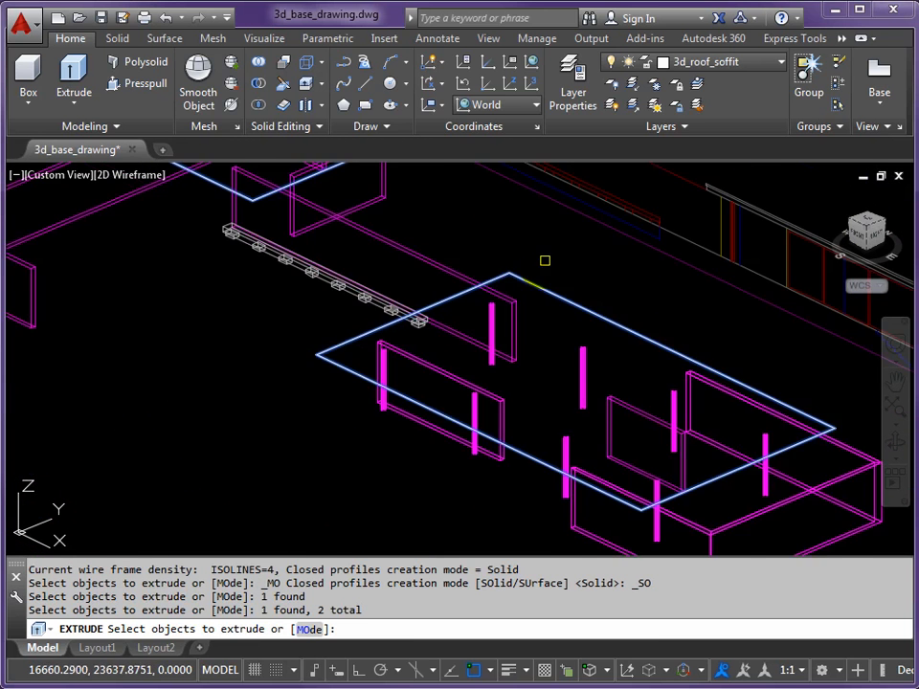
scroll(496, 294, up, 2)
key(Return)
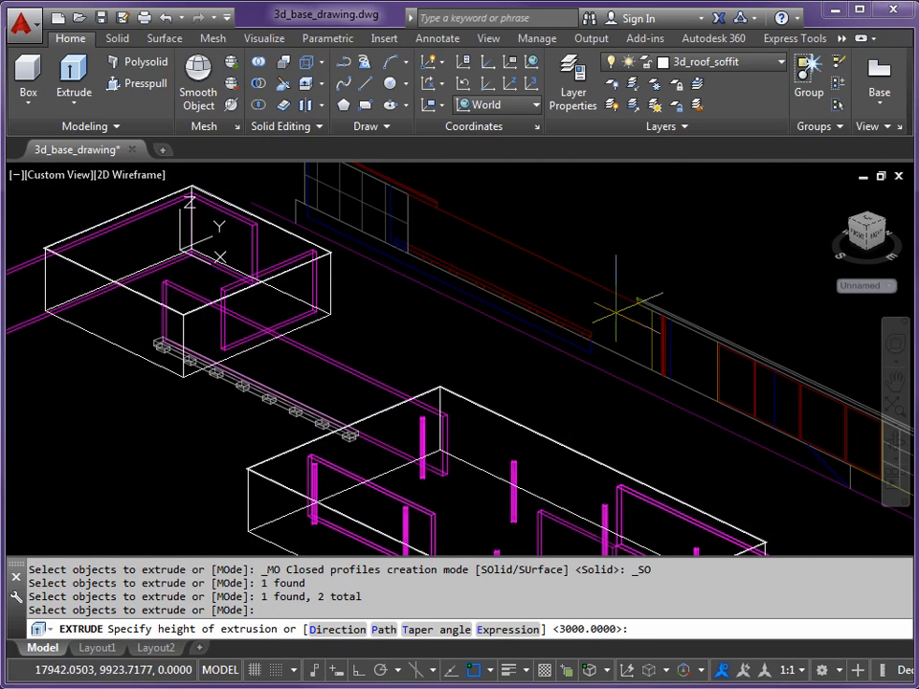
scroll(637, 297, up, 4)
scroll(637, 298, up, 3)
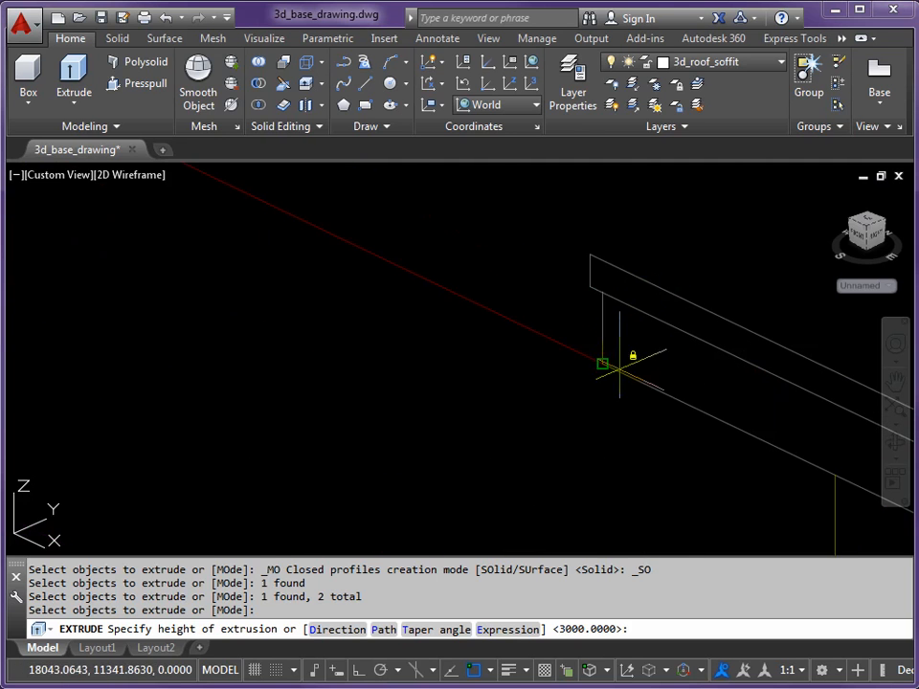
click(608, 293)
Step: Move the outer outlines of both roofs straight up from the bottom corner to the top corner of the extruded soffit
scroll(492, 373, down, 7)
middle_drag(258, 379, 281, 377)
scroll(340, 367, up, 6)
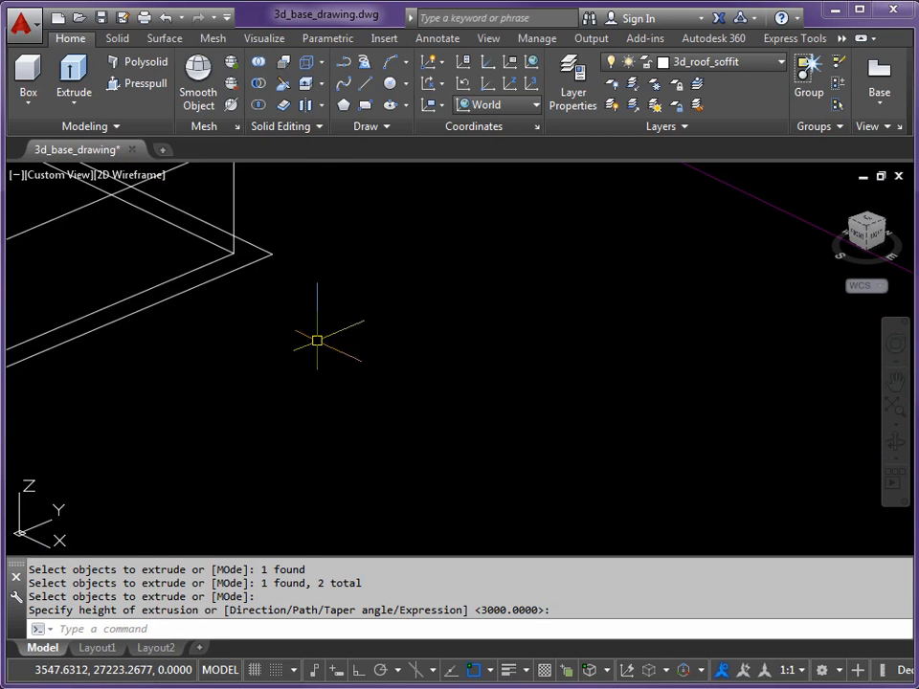
scroll(271, 260, down, 9)
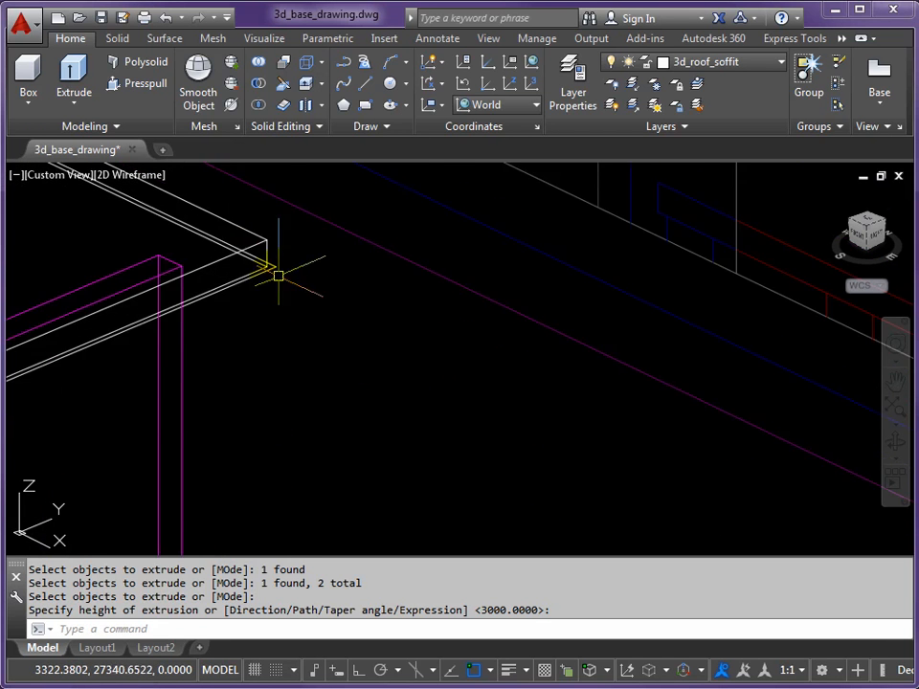
mouse_move(434, 422)
middle_down()
mouse_move(361, 305)
mouse_move(287, 251)
middle_up()
middle_drag(240, 280, 275, 388)
scroll(208, 273, up, 5)
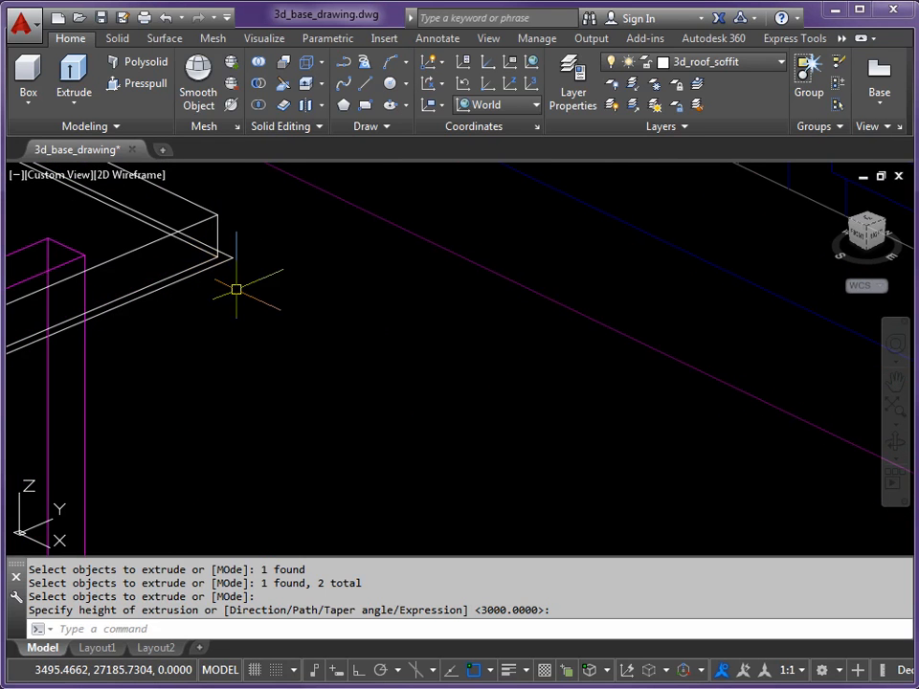
key(Return)
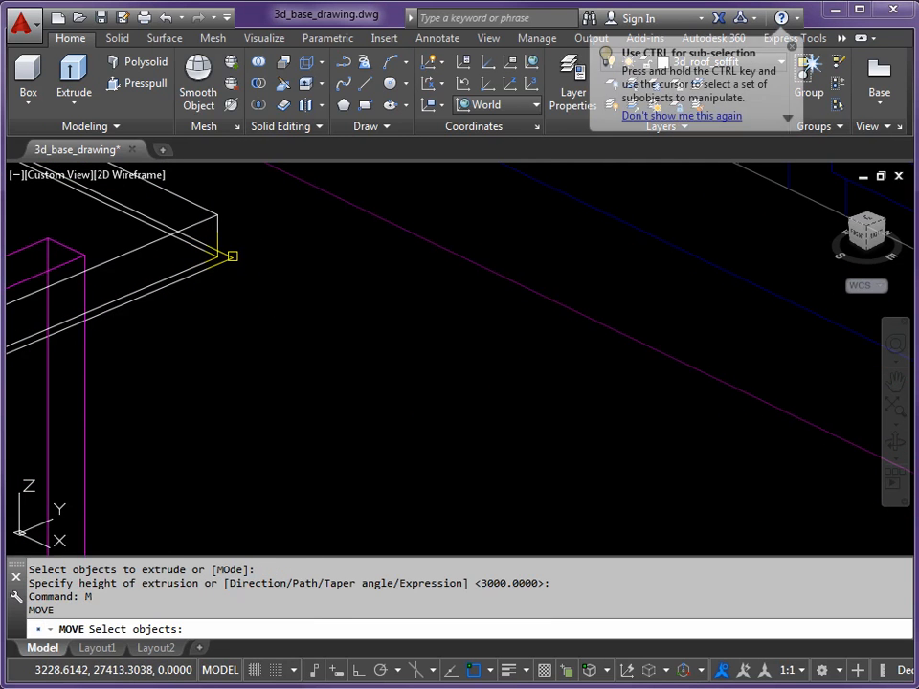
click(230, 257)
scroll(276, 219, down, 3)
scroll(415, 427, up, 3)
scroll(403, 369, up, 2)
click(393, 374)
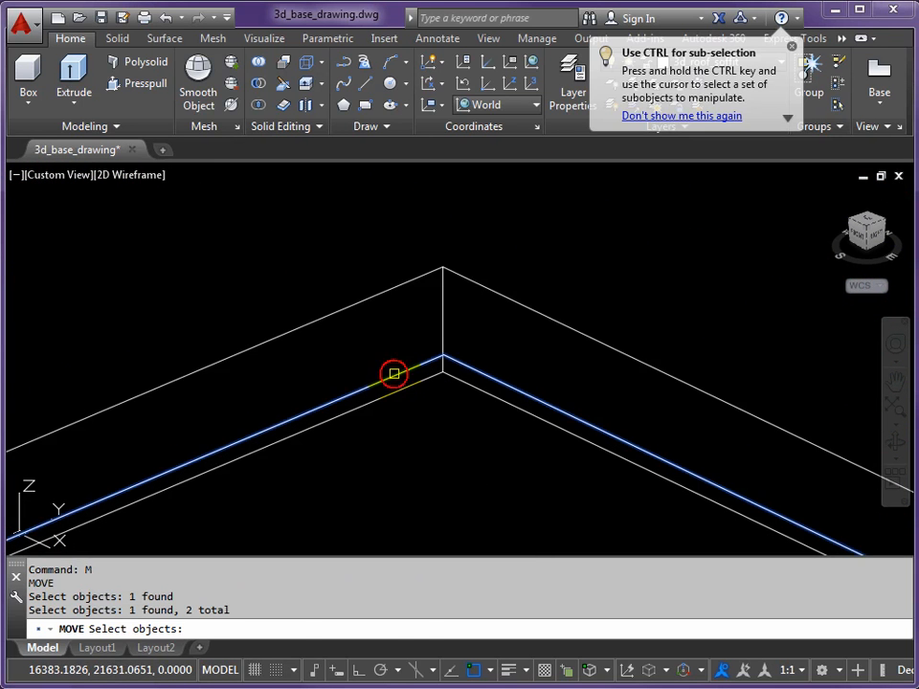
key(Return)
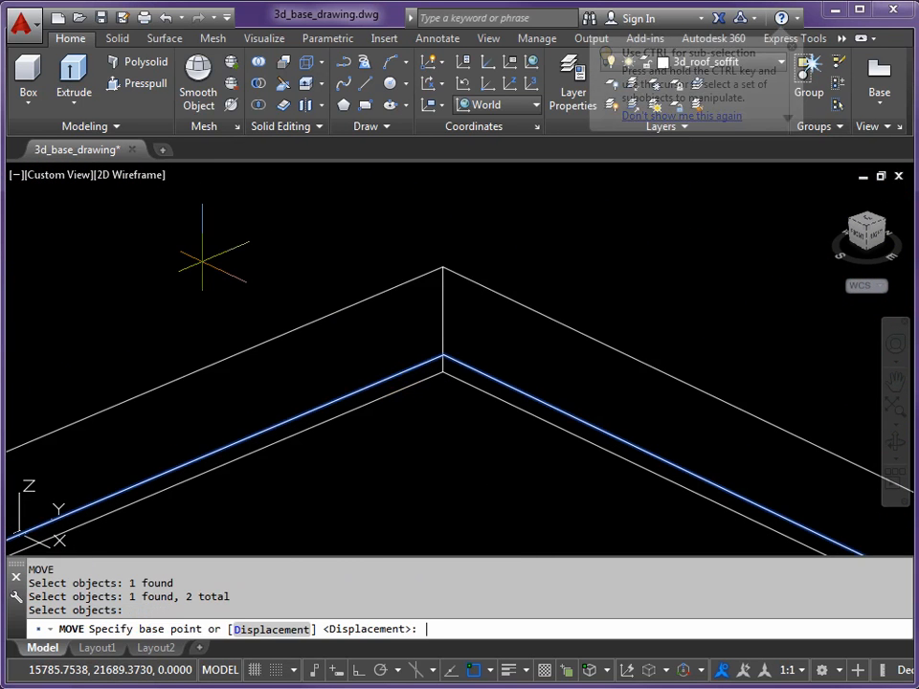
scroll(196, 239, down, 2)
middle_drag(190, 222, 448, 519)
scroll(308, 325, down, 3)
middle_drag(241, 247, 396, 515)
middle_drag(253, 302, 346, 465)
scroll(265, 360, up, 8)
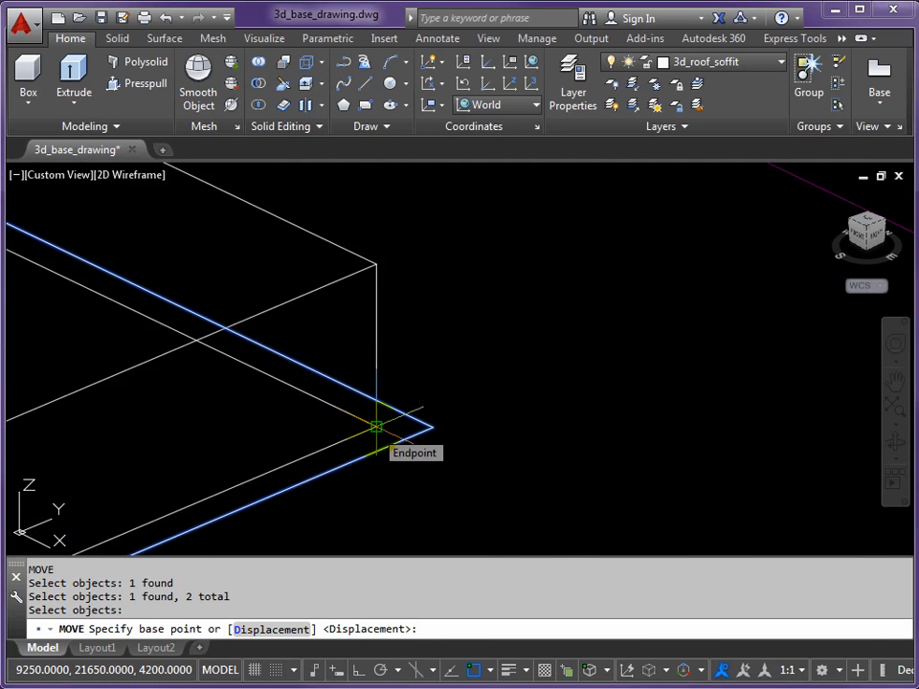
click(376, 426)
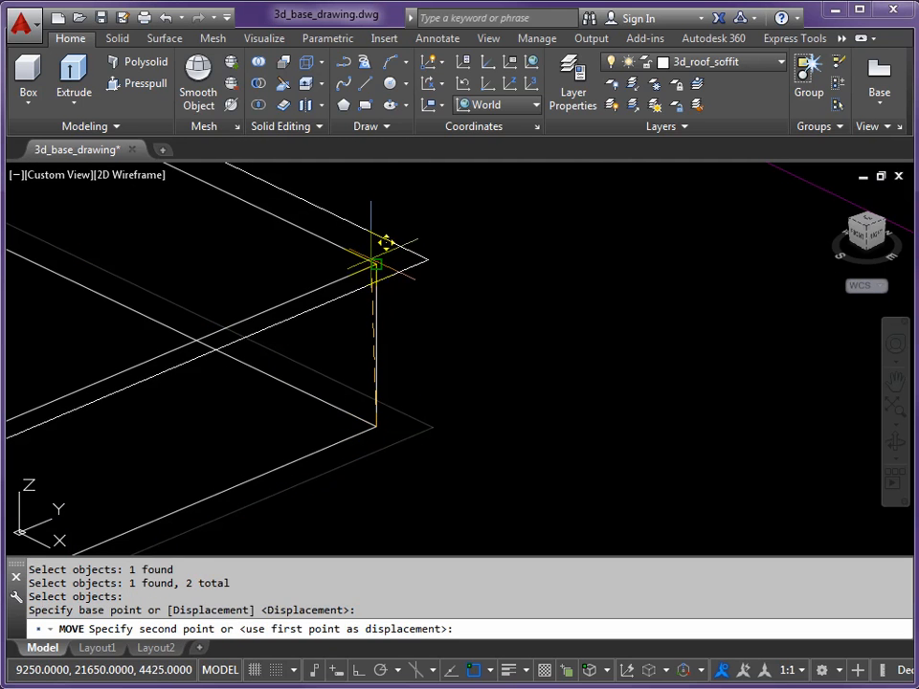
click(370, 259)
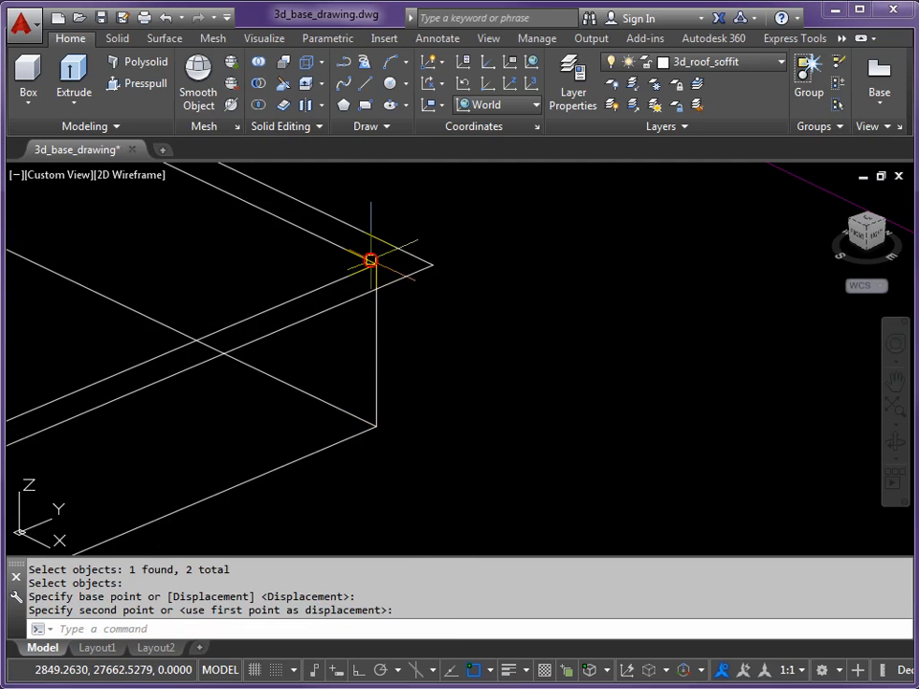
Step: Make 3d_rooftop the current layer and extrude both outer roof outlines 100 high, up to the top of the roof edge in the elevation
click(777, 64)
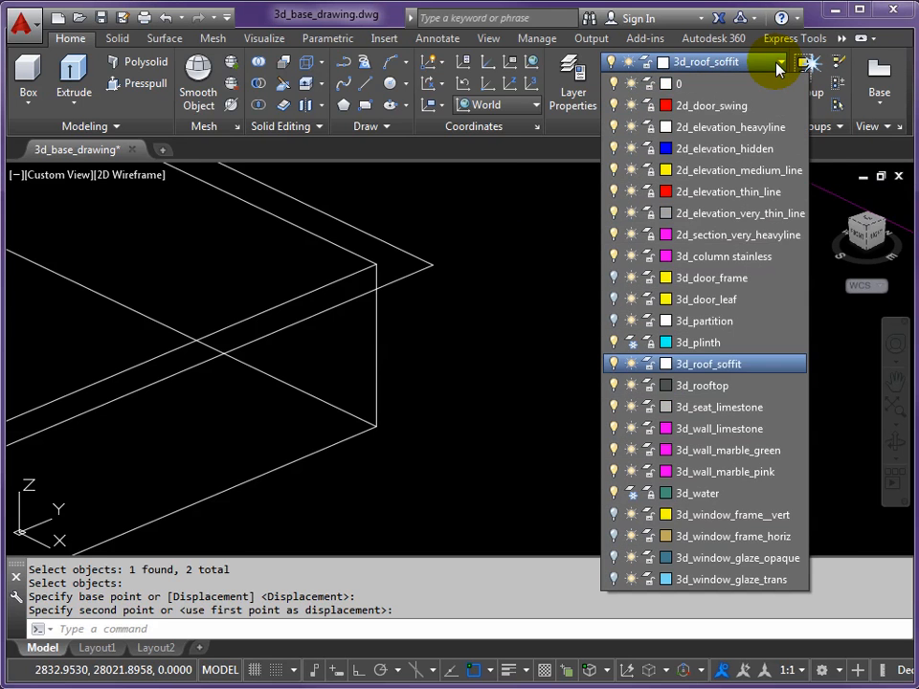
click(680, 383)
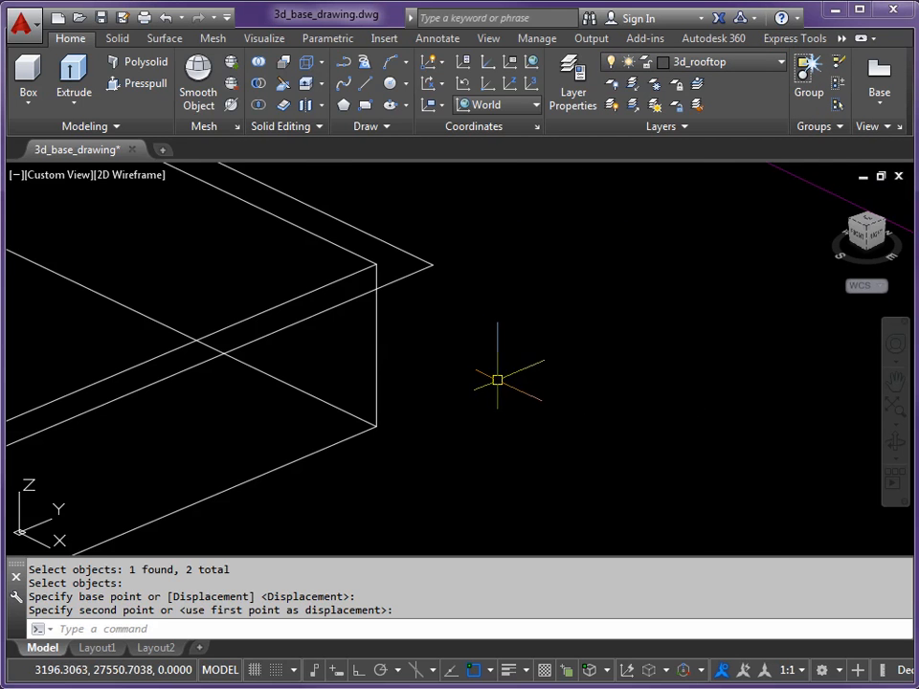
click(74, 77)
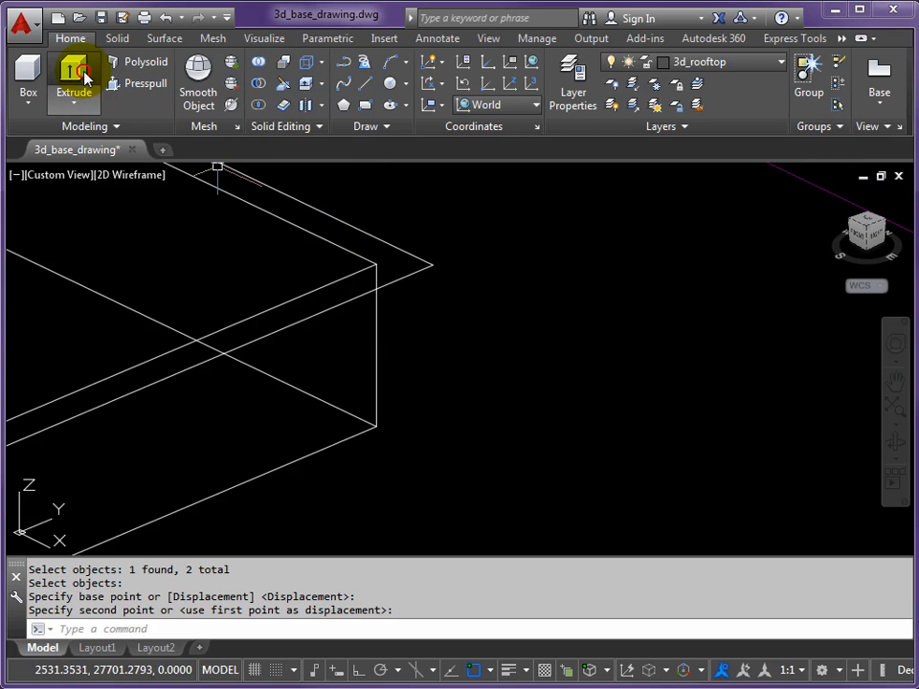
click(424, 259)
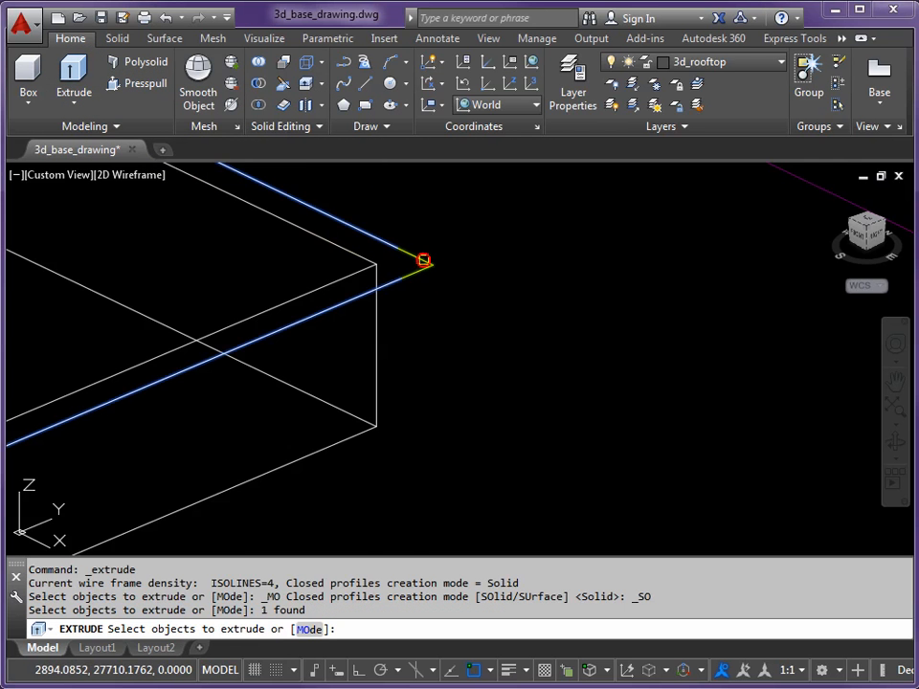
scroll(479, 343, down, 8)
middle_drag(552, 435, 337, 223)
mouse_move(455, 406)
middle_down()
mouse_move(339, 253)
mouse_move(283, 198)
middle_up()
middle_drag(460, 374, 374, 391)
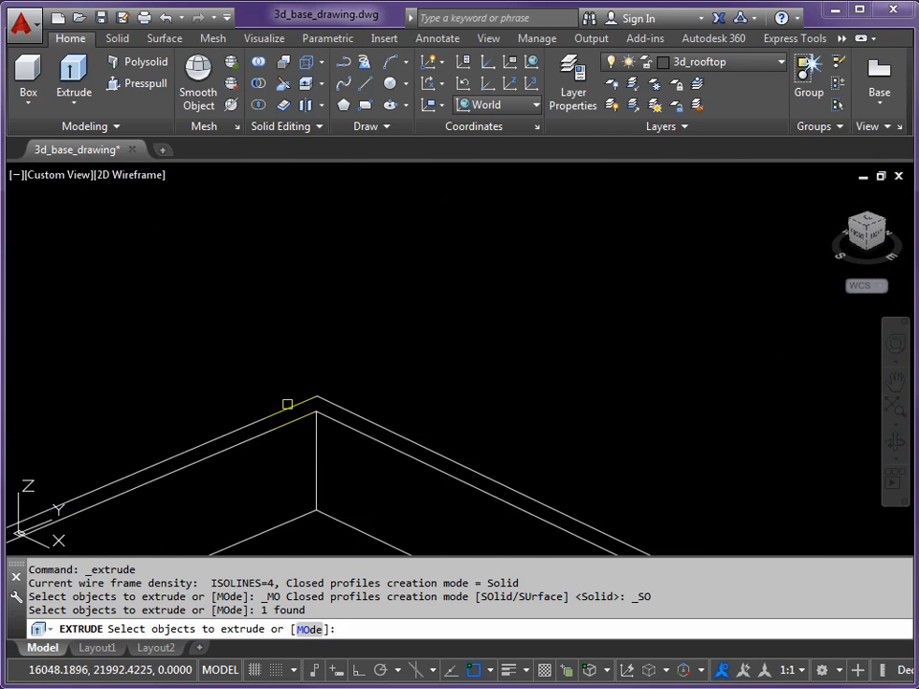
click(286, 408)
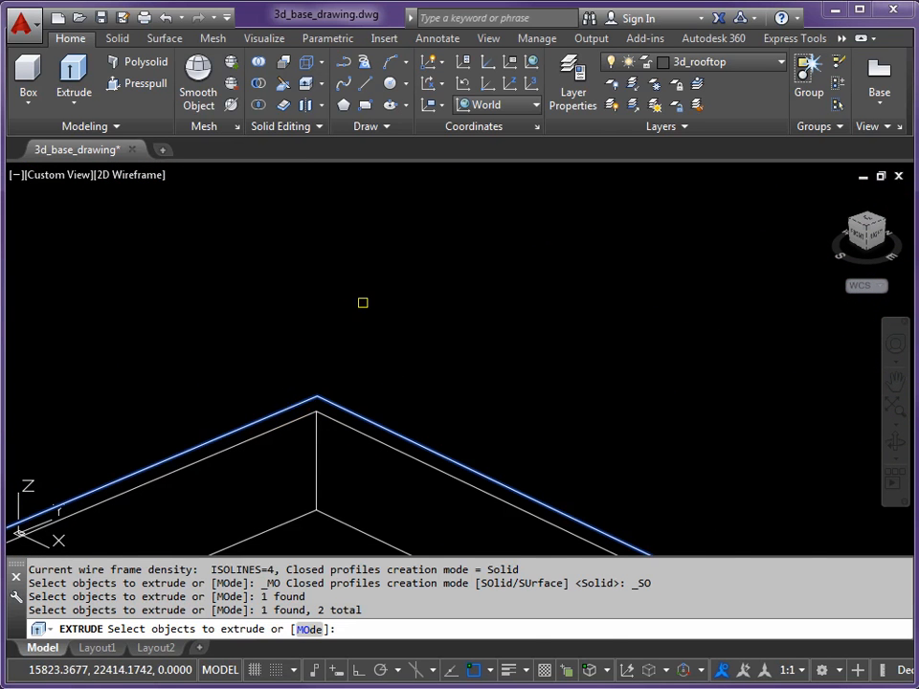
key(Return)
scroll(513, 307, down, 5)
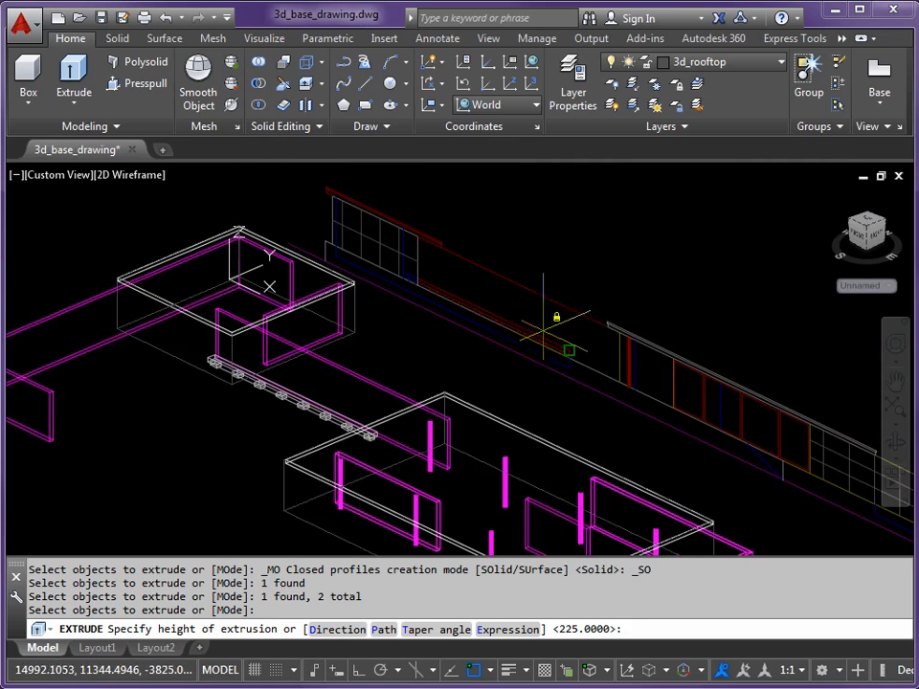
scroll(451, 232, up, 8)
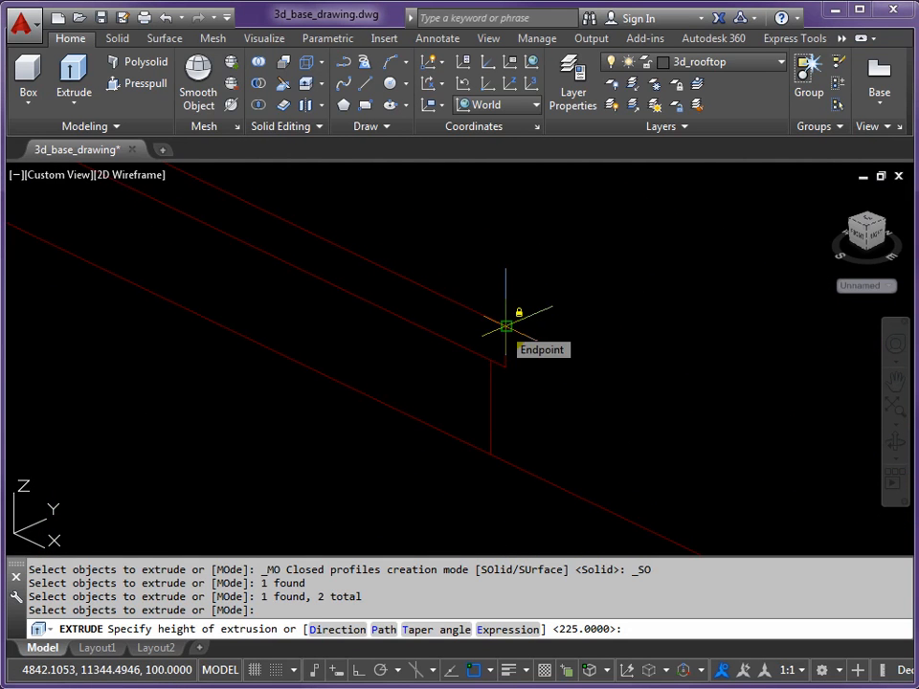
scroll(502, 326, down, 5)
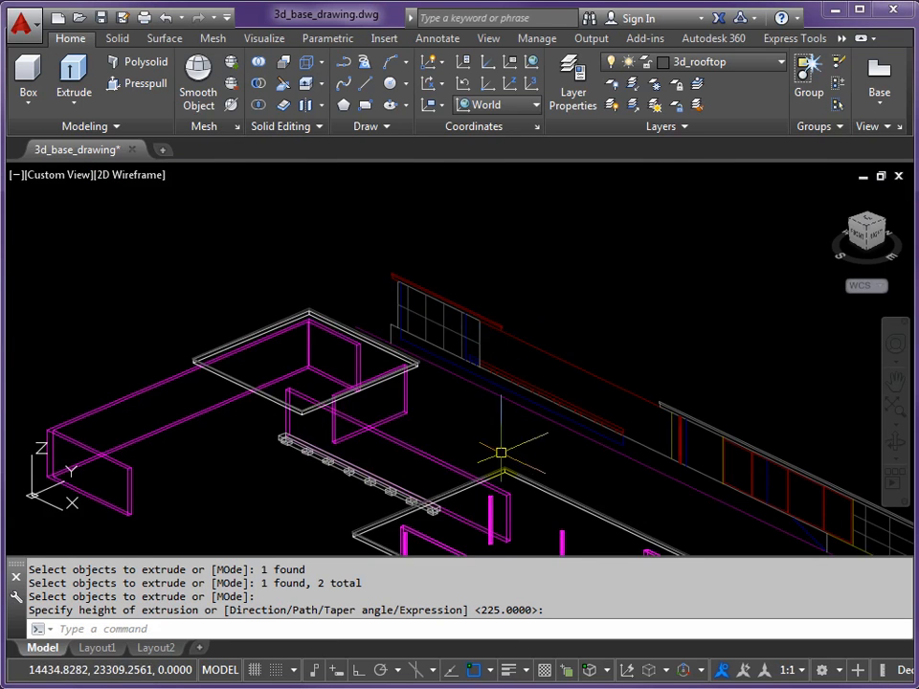
Step: Examine the extruded roofs from several angles in the Shaded with edges visual style, and return the display to 2D Wireframe
scroll(426, 377, up, 5)
scroll(403, 332, down, 6)
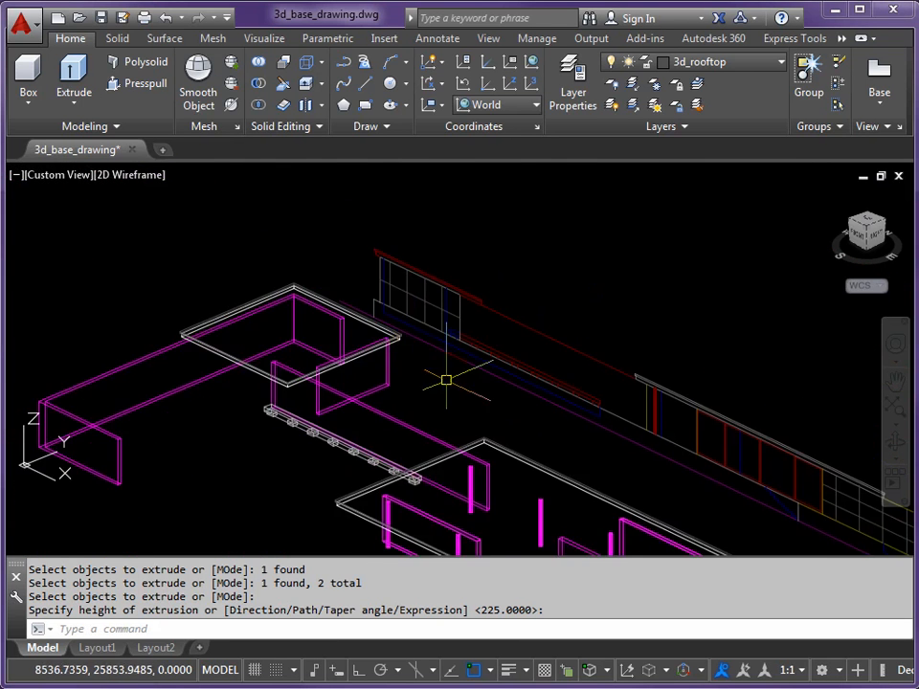
middle_drag(422, 310, 439, 299)
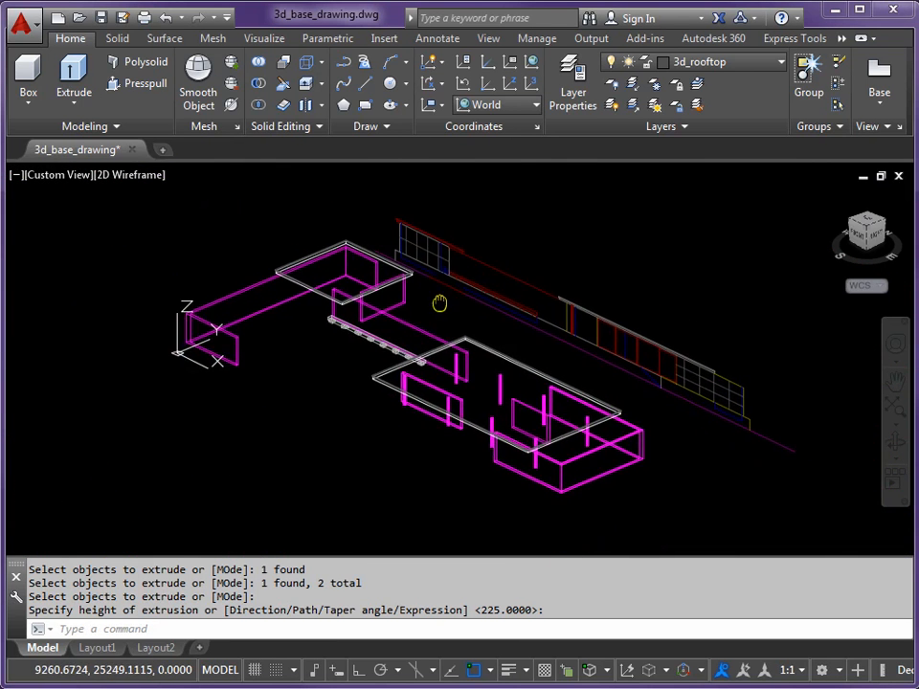
click(127, 175)
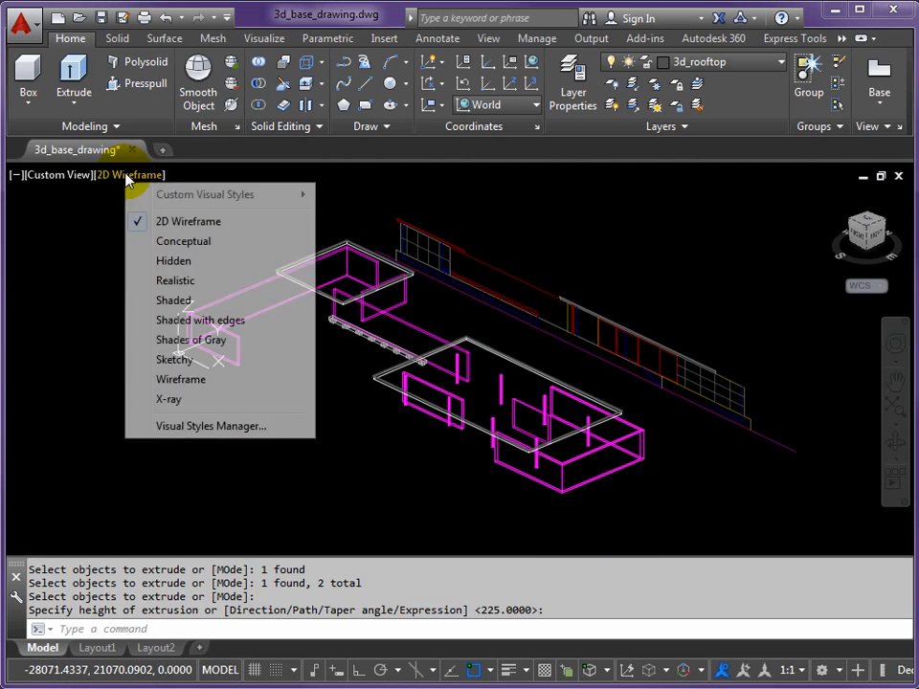
click(182, 322)
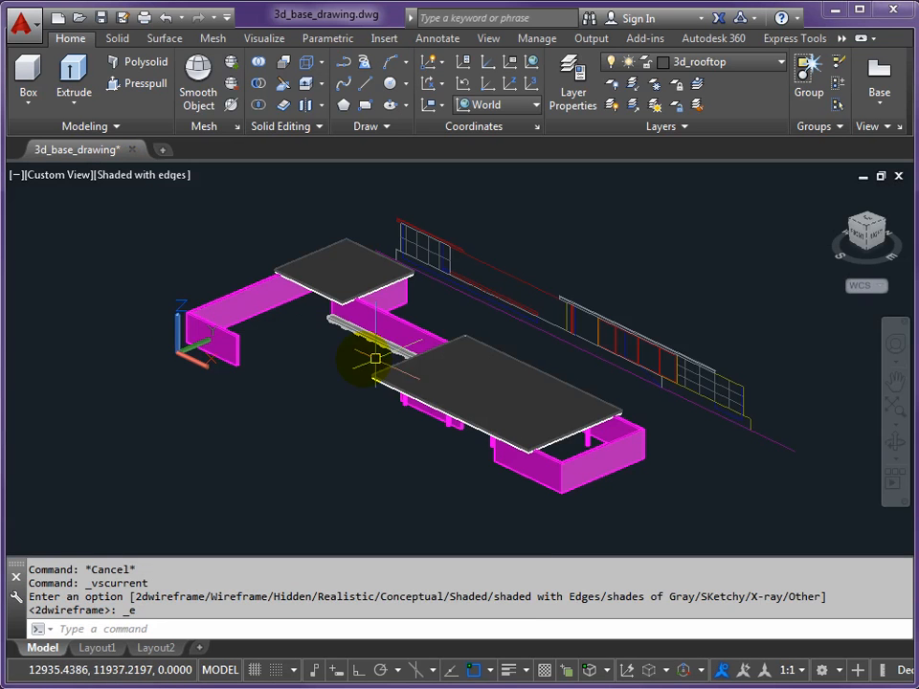
mouse_move(310, 350)
shift+middle_down()
mouse_move(400, 263)
mouse_move(454, 233)
mouse_move(322, 373)
shift+middle_up()
scroll(433, 389, up, 2)
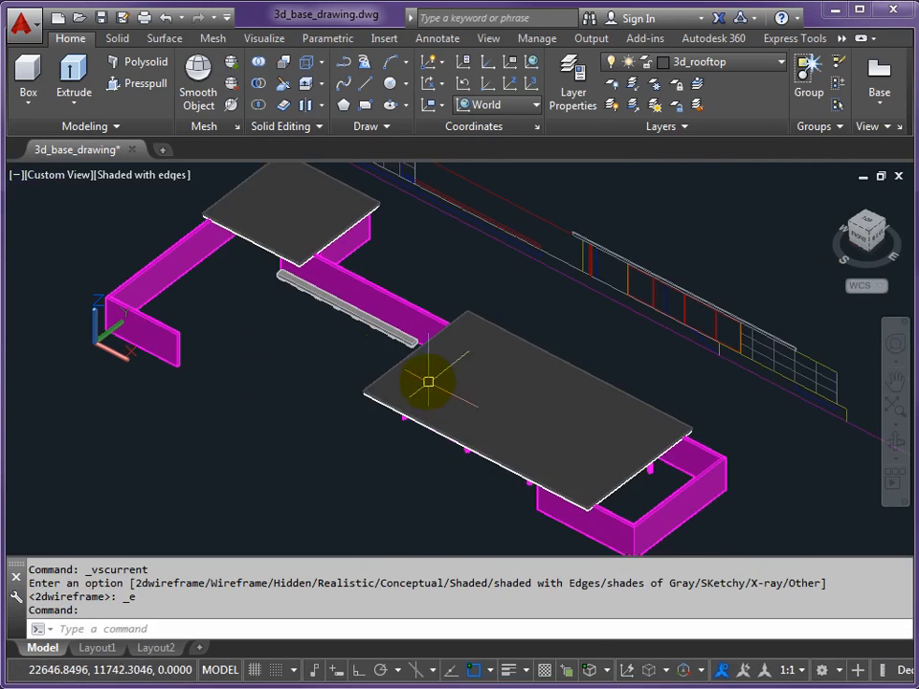
click(137, 176)
click(196, 221)
middle_drag(380, 337, 376, 352)
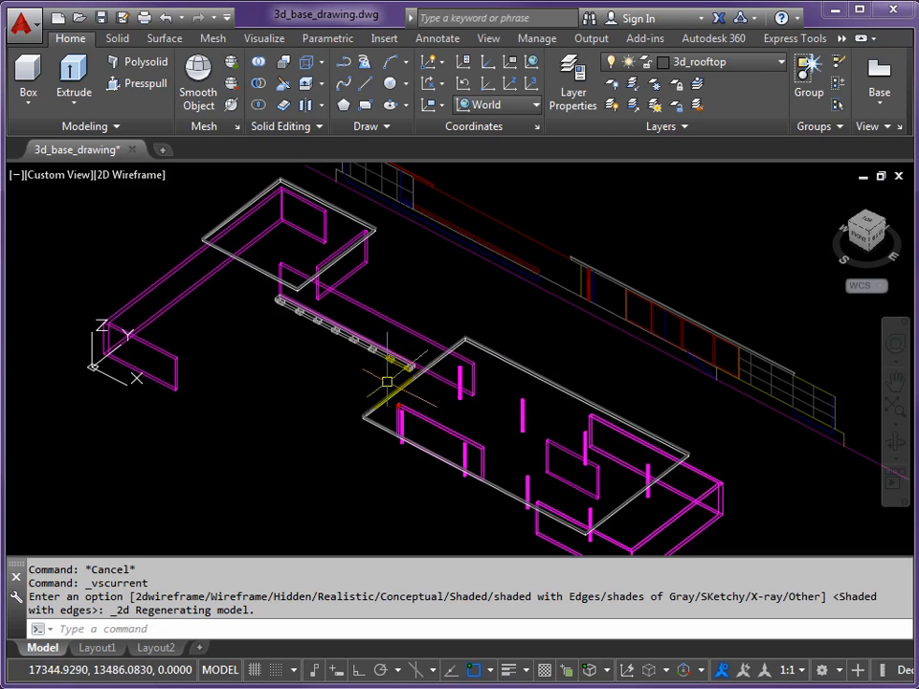
shift+middle_drag(404, 407, 444, 383)
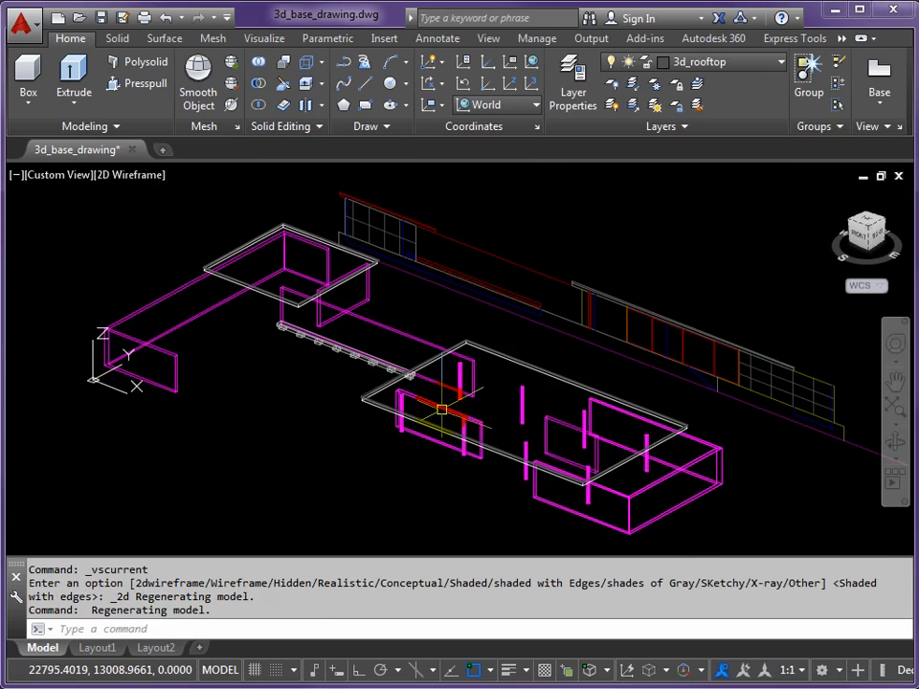
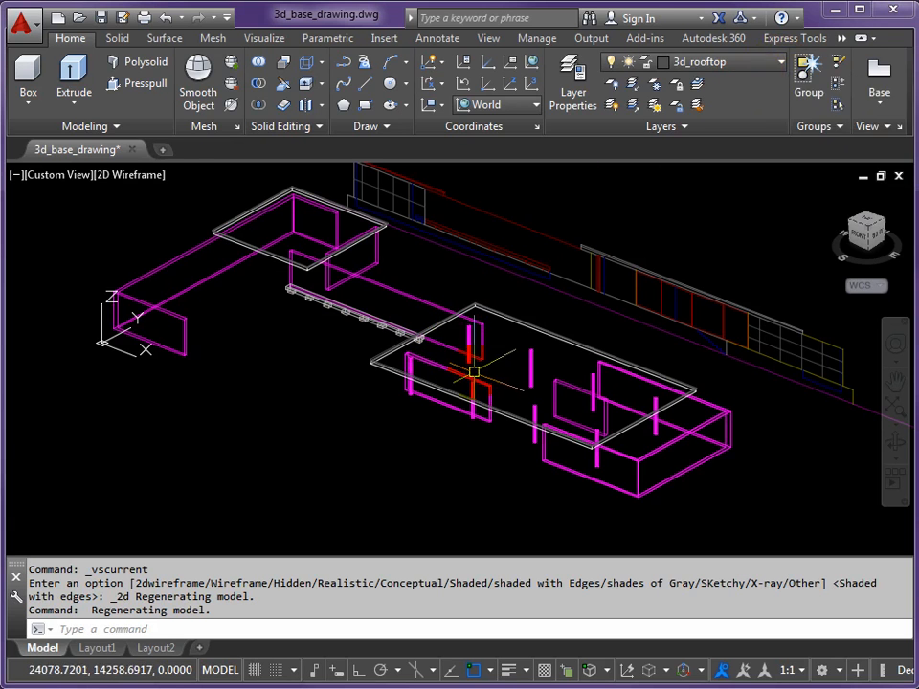
Step: Turn on the 3d_window_frame__vert layer
click(781, 66)
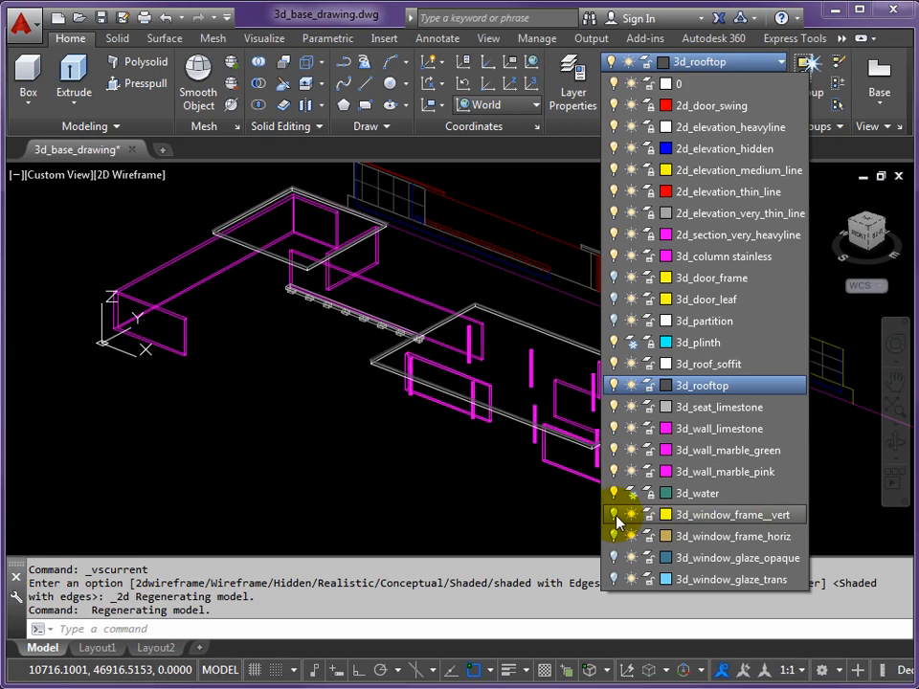
click(613, 517)
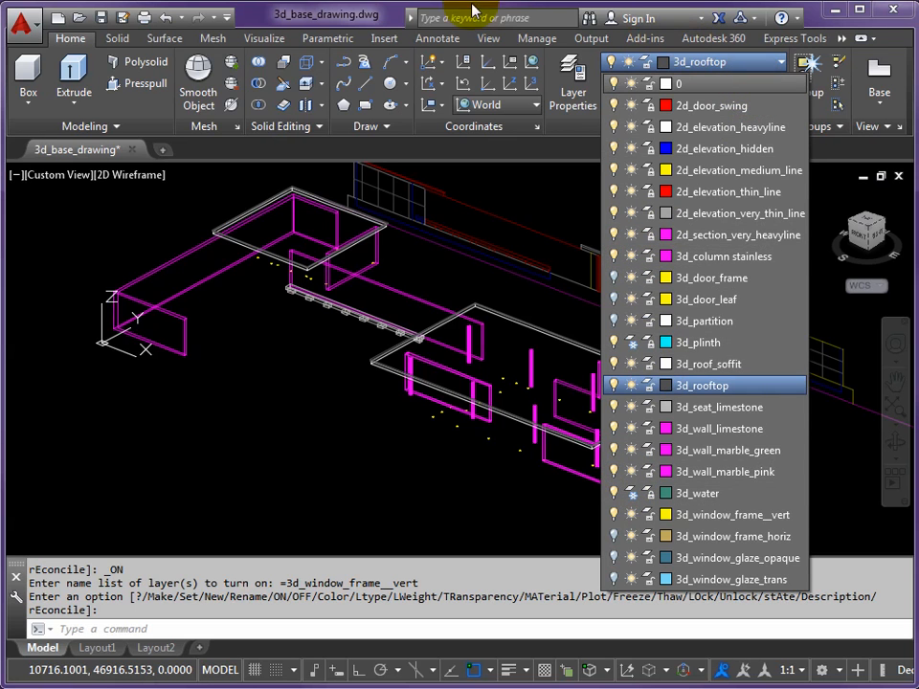
click(390, 10)
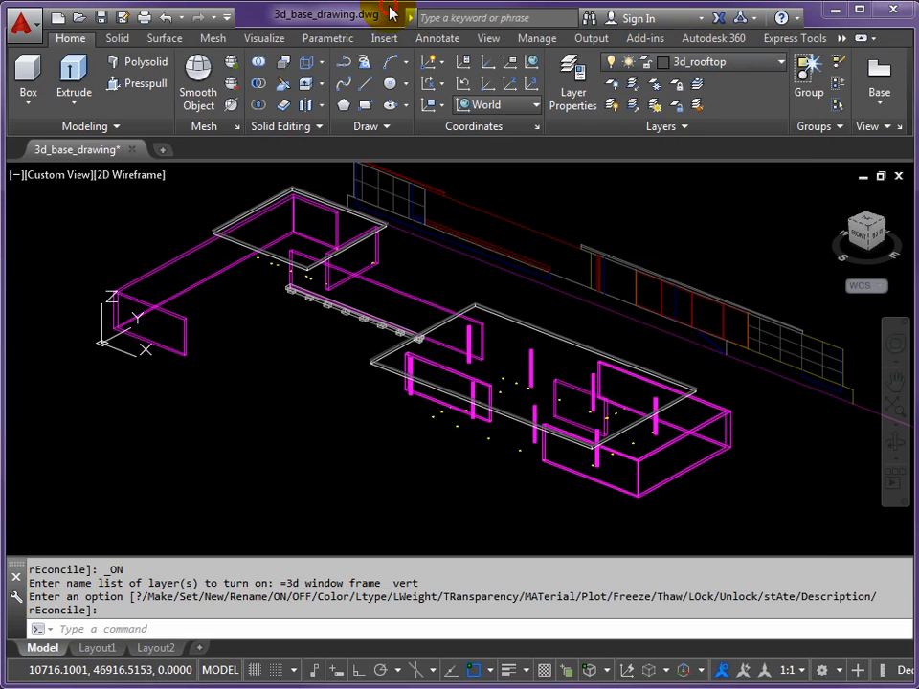
click(655, 85)
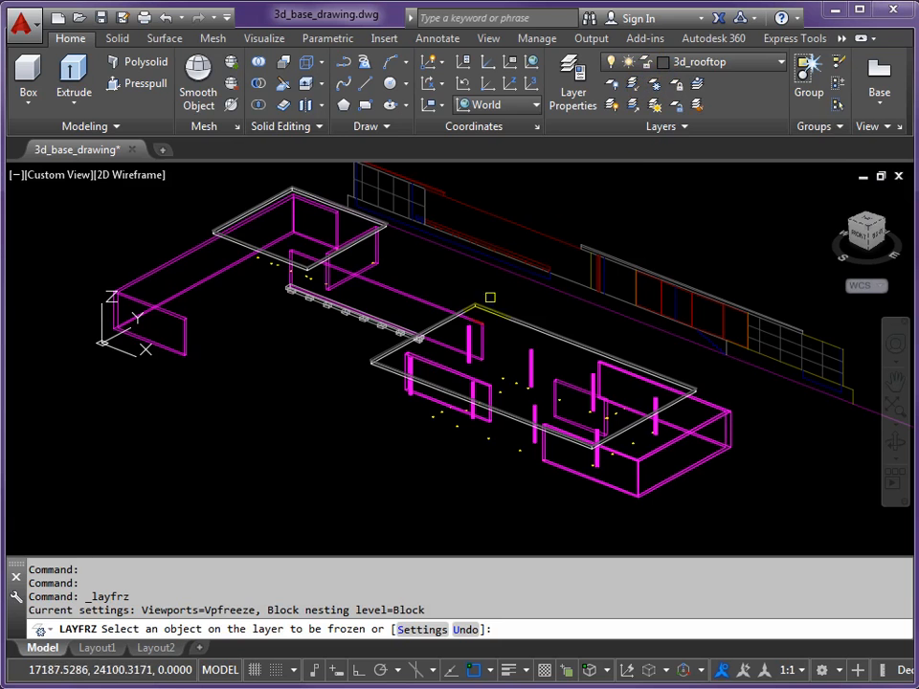
click(498, 318)
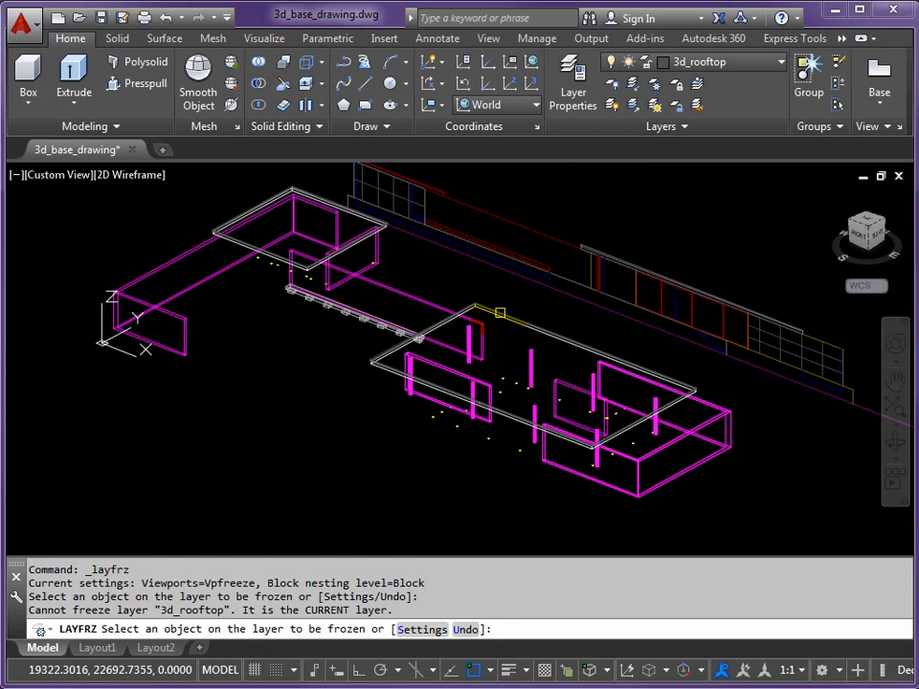
click(498, 313)
key(Escape)
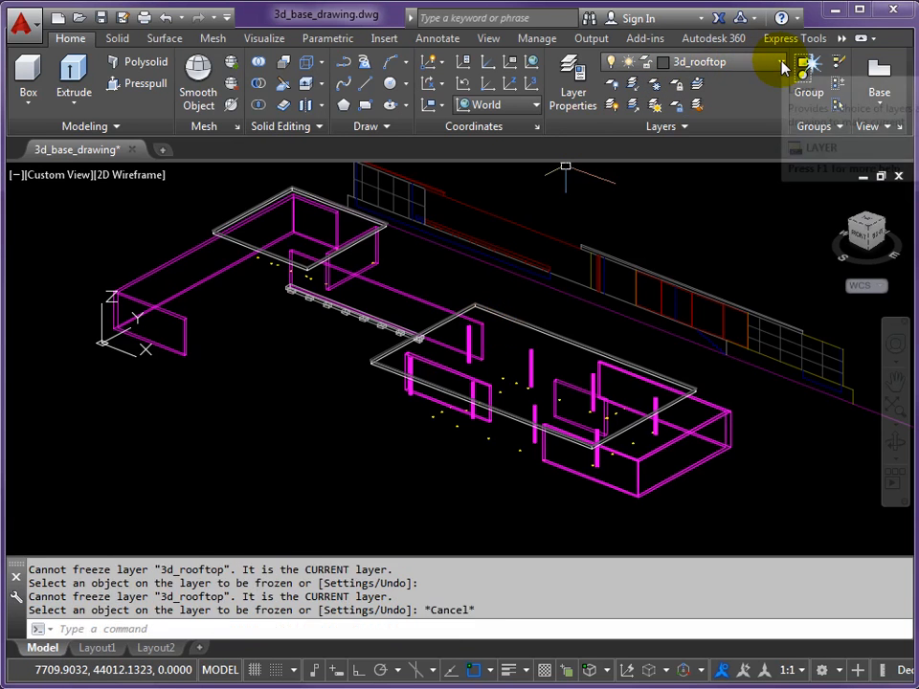
Step: Make 3d_window_frame__vert the current layer
click(782, 63)
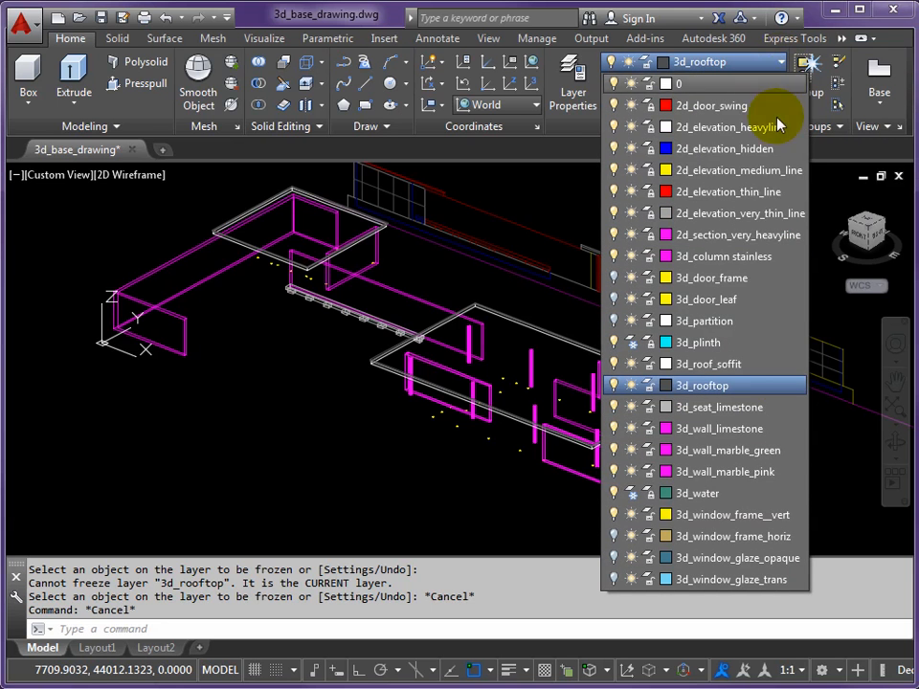
click(631, 493)
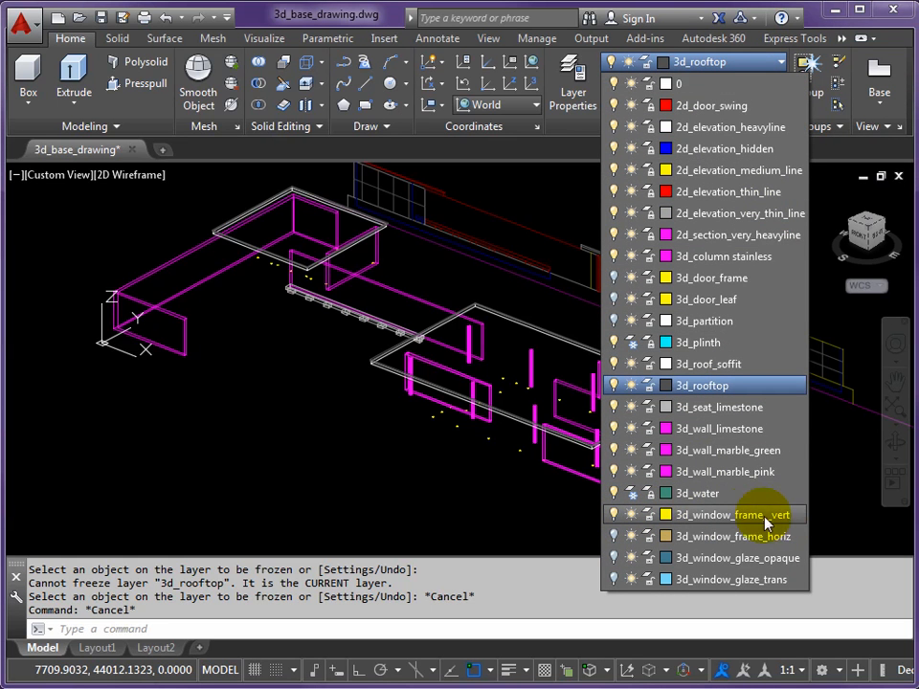
click(711, 517)
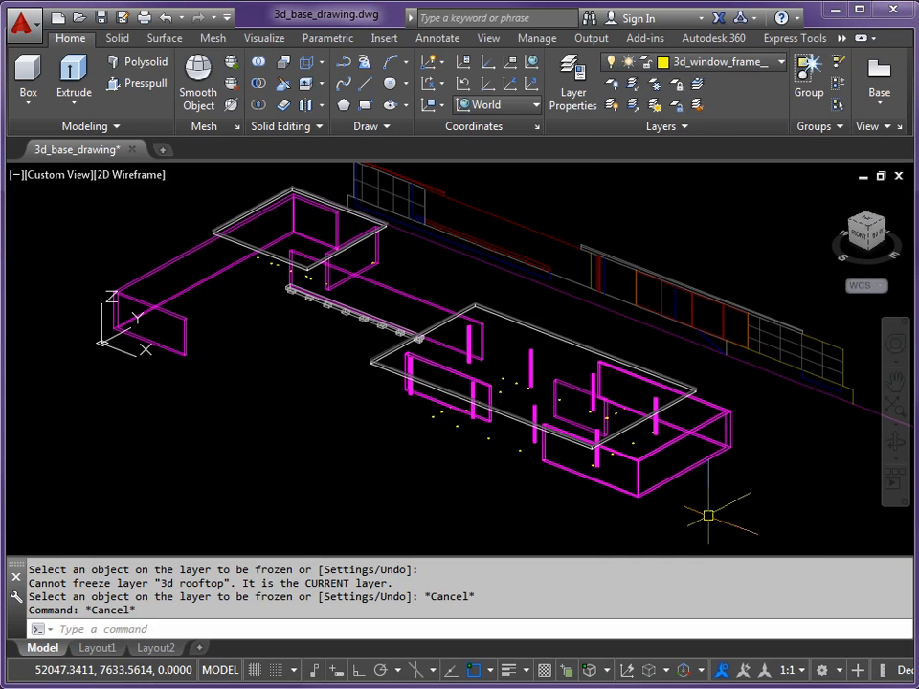
Step: Freeze the rooftop, roof soffit, column, wall and limestone seat layers by picking their objects, leaving the vertical window frame outlines and the elevation
click(653, 88)
click(566, 341)
click(574, 342)
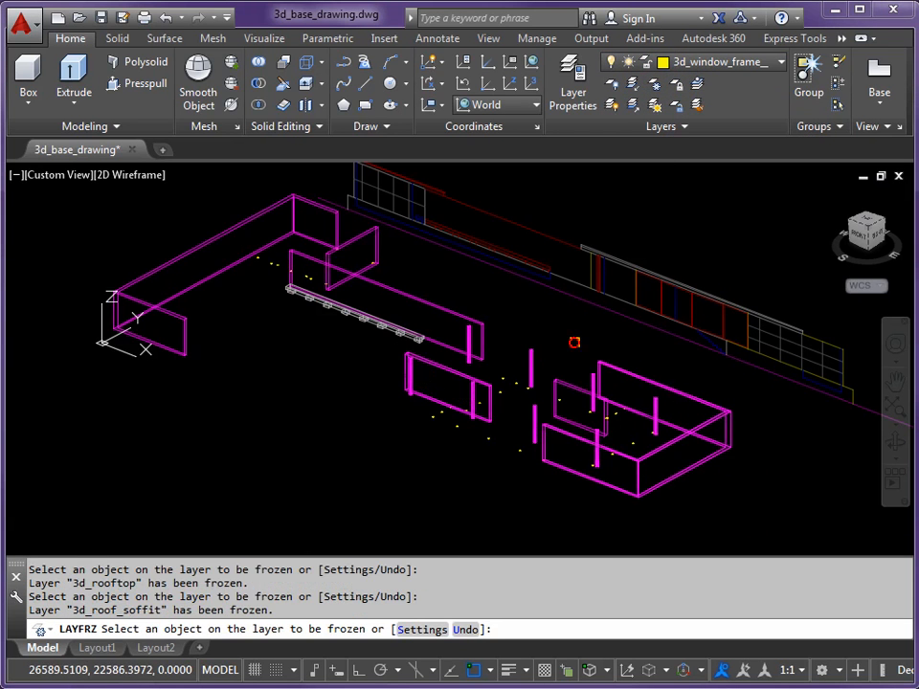
click(600, 371)
click(595, 375)
click(581, 384)
click(458, 312)
click(399, 332)
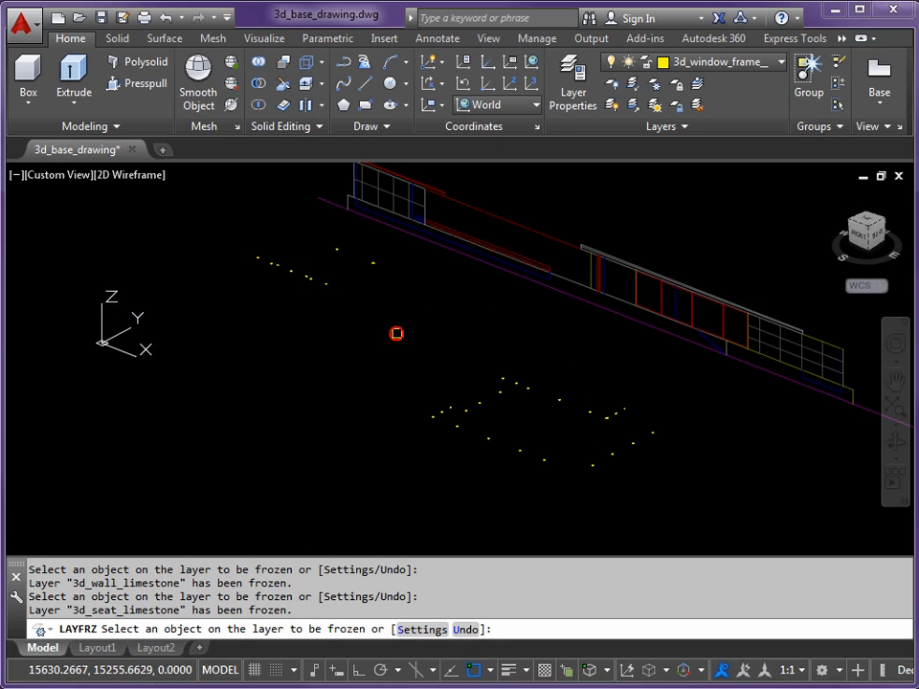
middle_drag(398, 334, 407, 377)
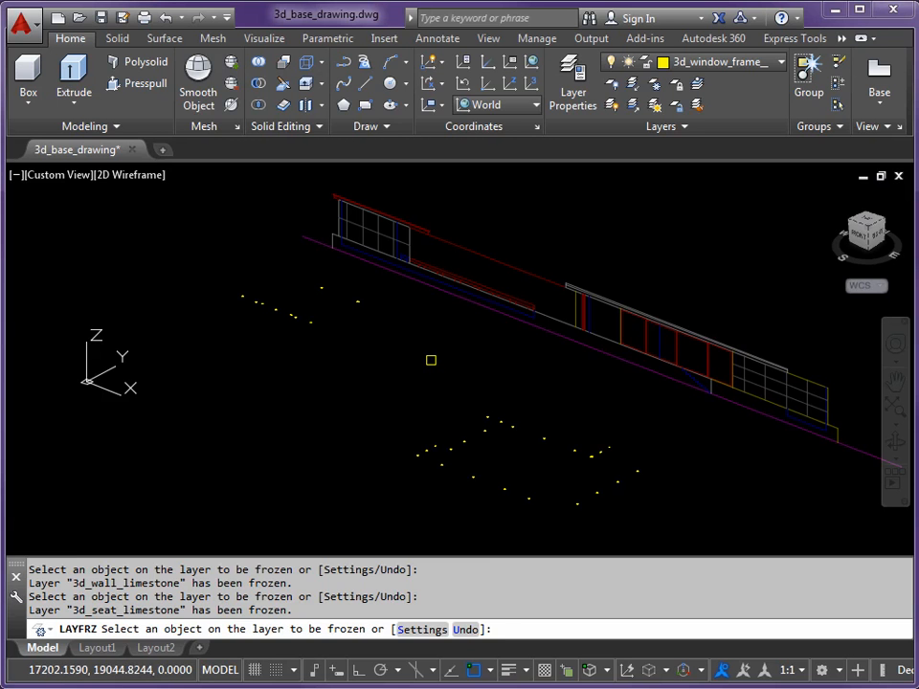
key(Escape)
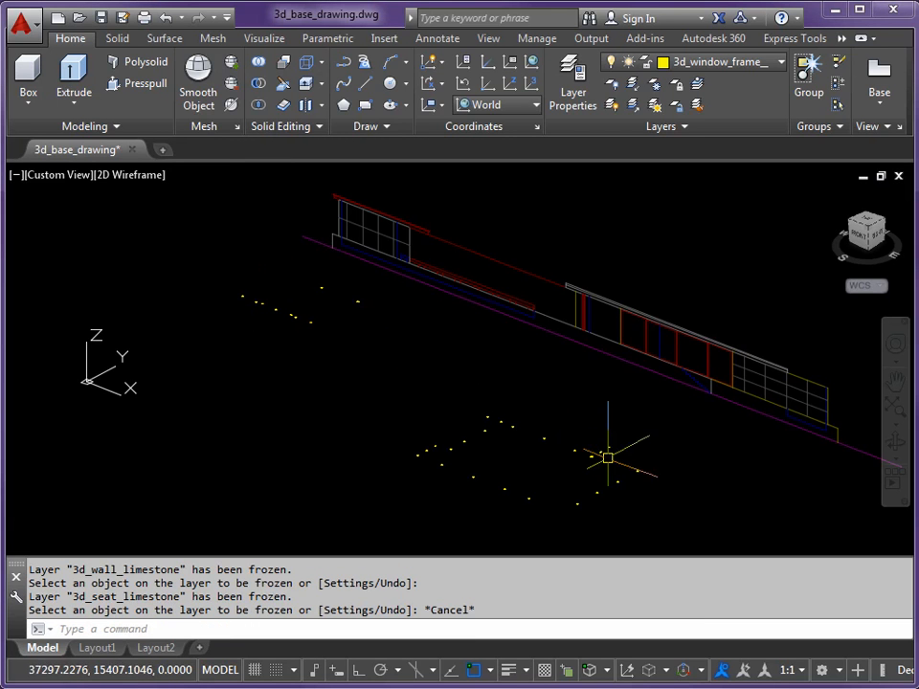
Step: Extrude all vertical window frame outlines of both buildings as solids up to the underside of the roof edge in the elevation
scroll(580, 455, up, 5)
scroll(679, 488, up, 6)
scroll(677, 470, down, 8)
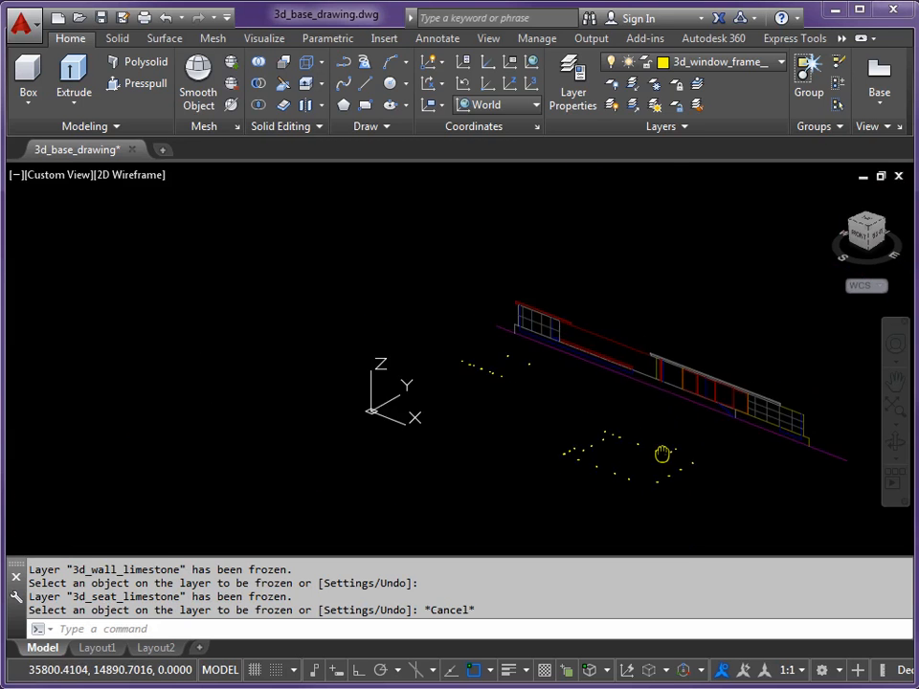
scroll(600, 438, up, 3)
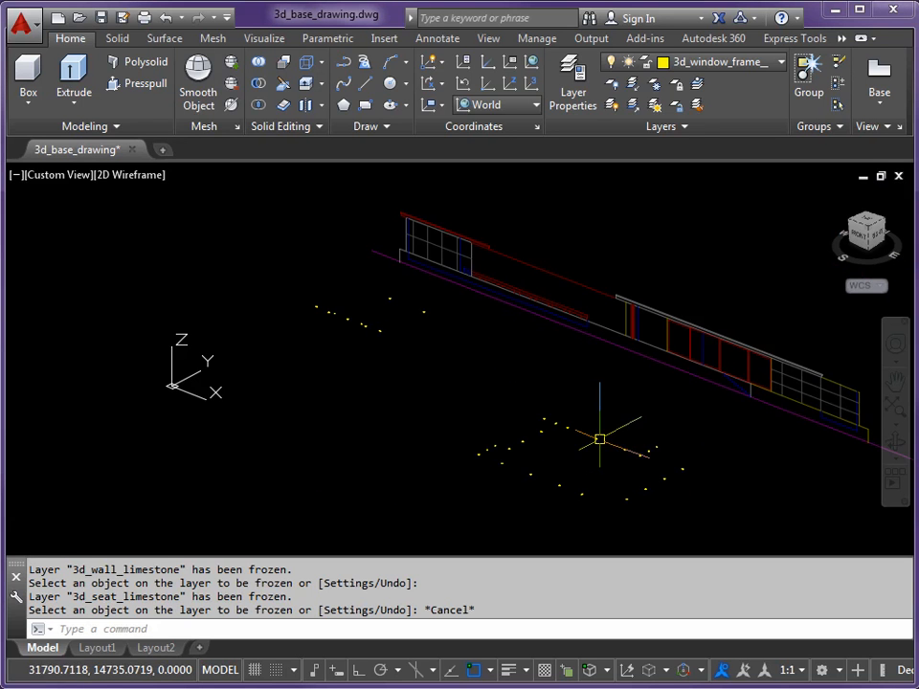
click(75, 72)
click(272, 288)
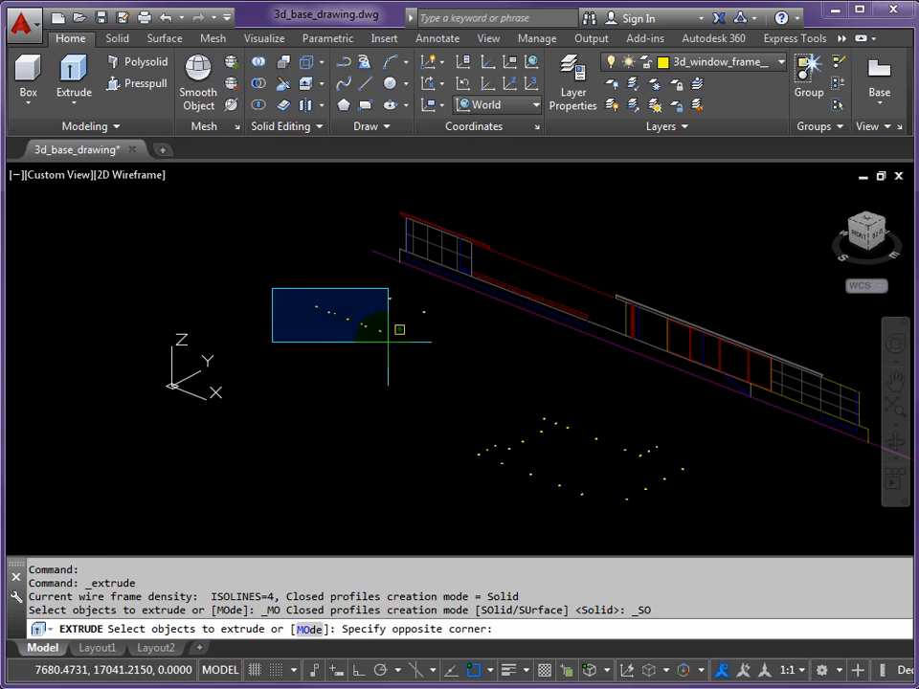
click(437, 365)
click(427, 400)
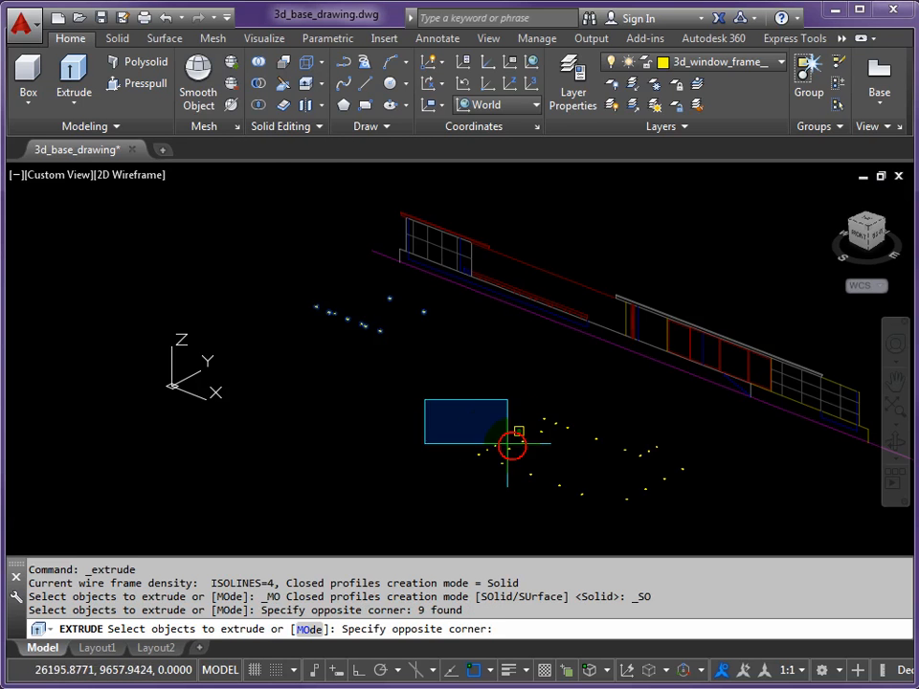
click(582, 490)
click(529, 538)
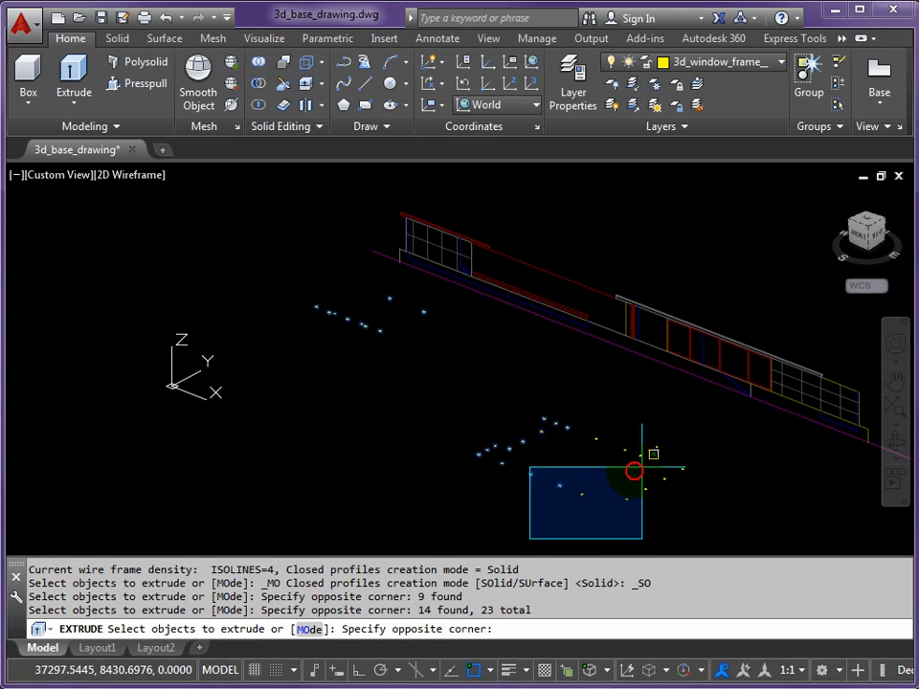
click(717, 417)
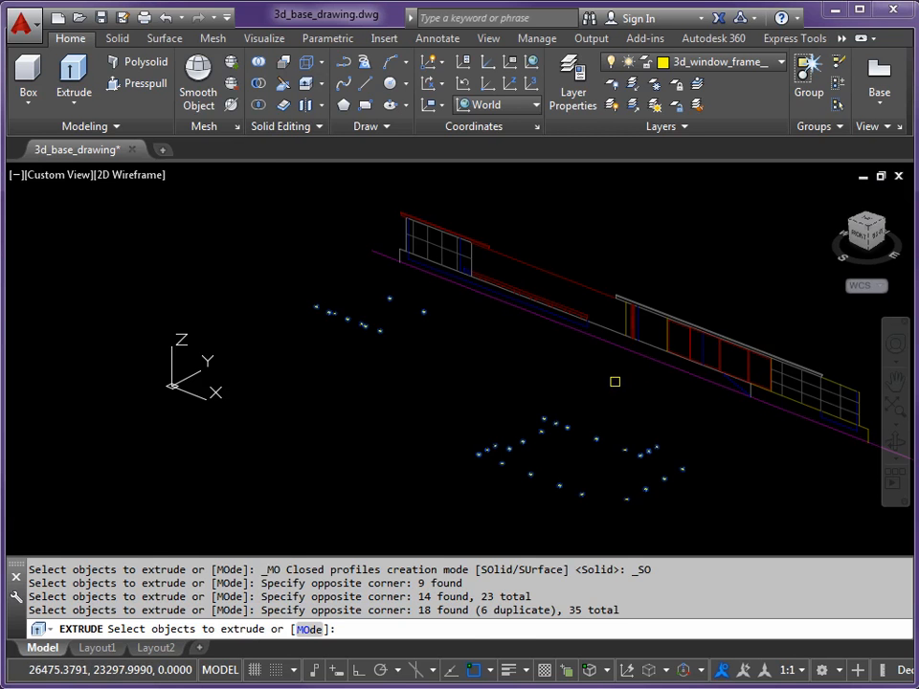
key(Return)
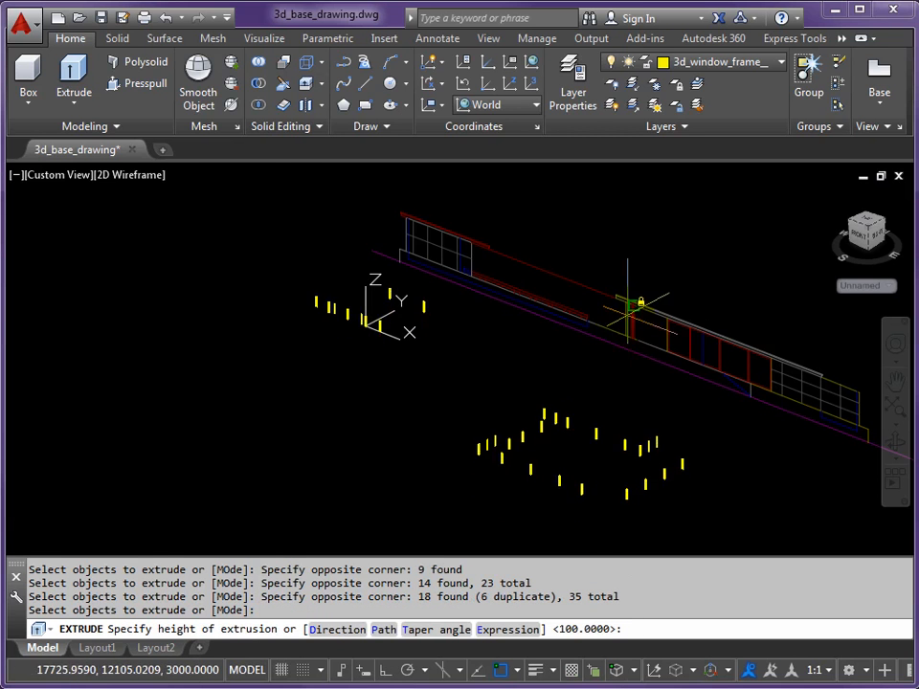
scroll(623, 307, up, 5)
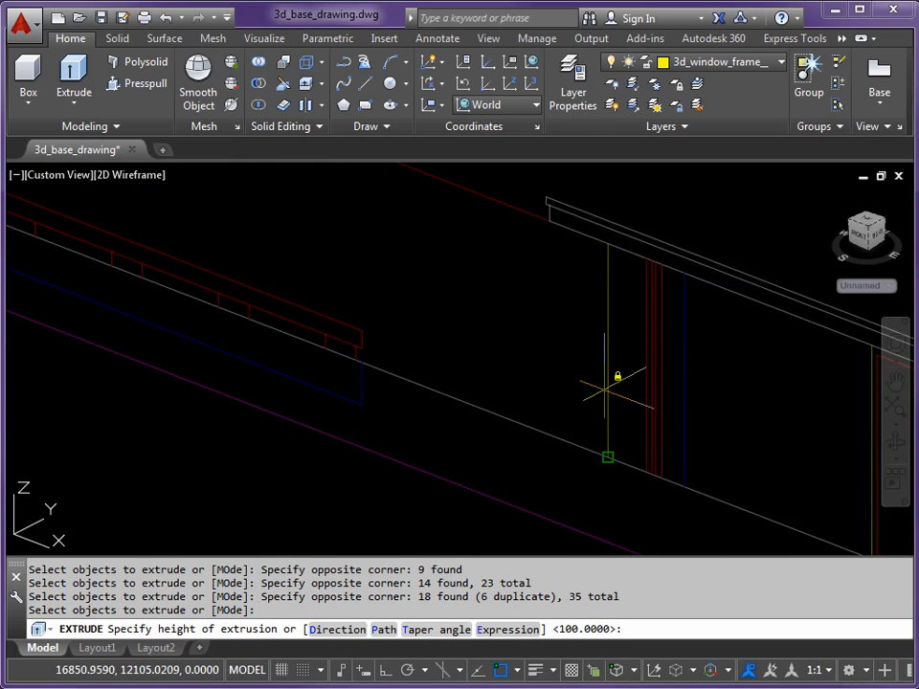
click(607, 244)
scroll(544, 330, down, 5)
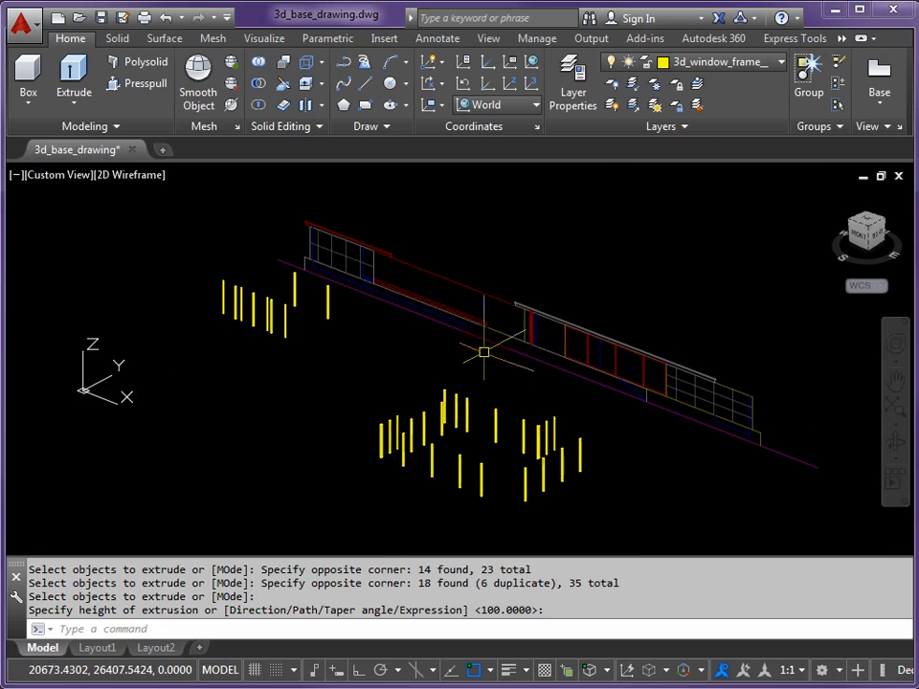
Step: Turn on the 3d_window_frame_horiz layer, make it current and check the outline running along the bases of the vertical frames
click(781, 63)
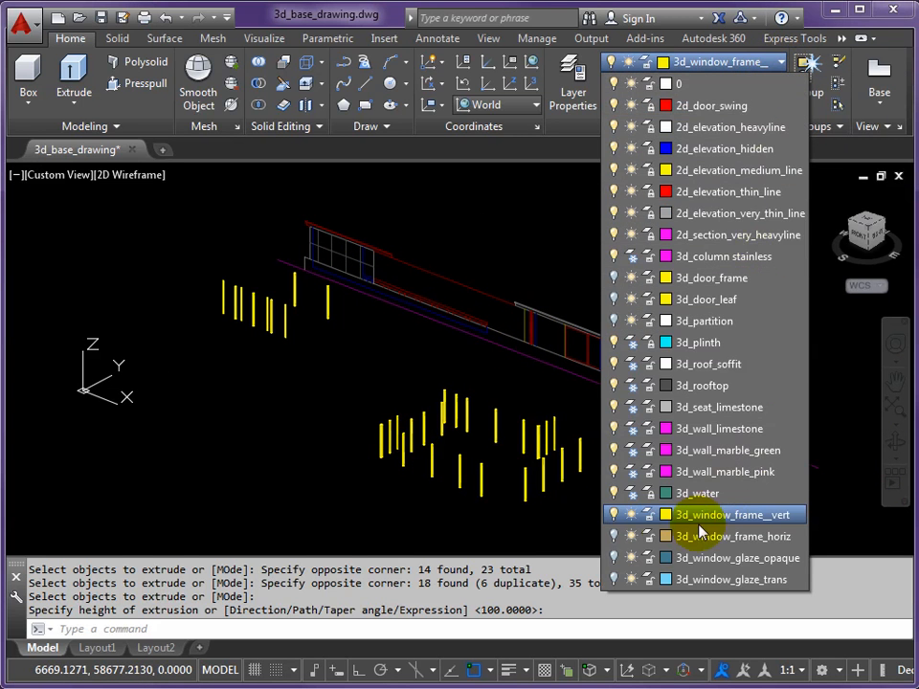
click(615, 537)
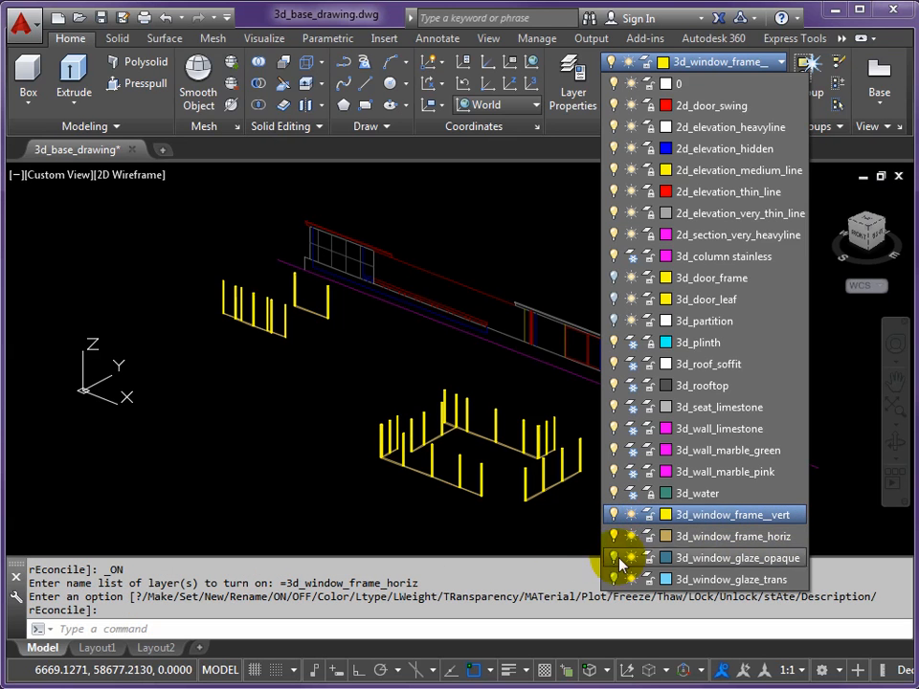
click(729, 539)
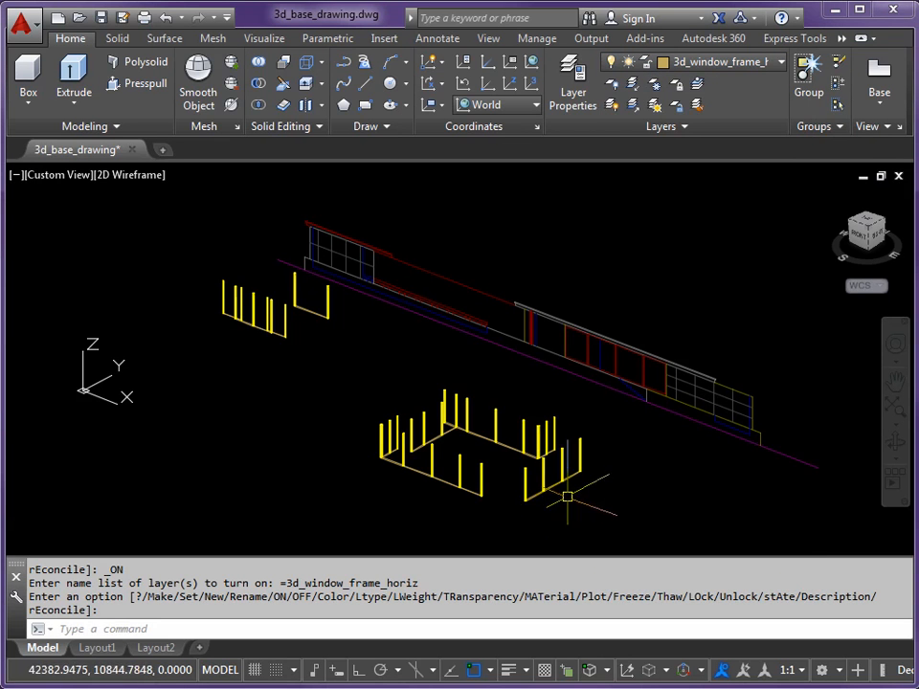
shift+middle_drag(552, 504, 466, 491)
scroll(503, 513, up, 5)
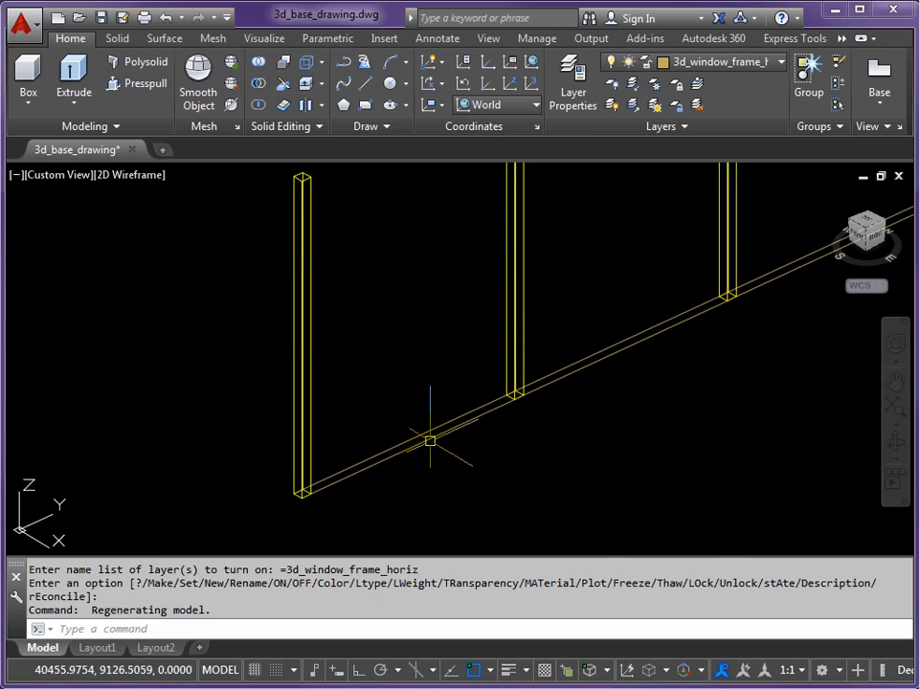
click(430, 439)
key(Escape)
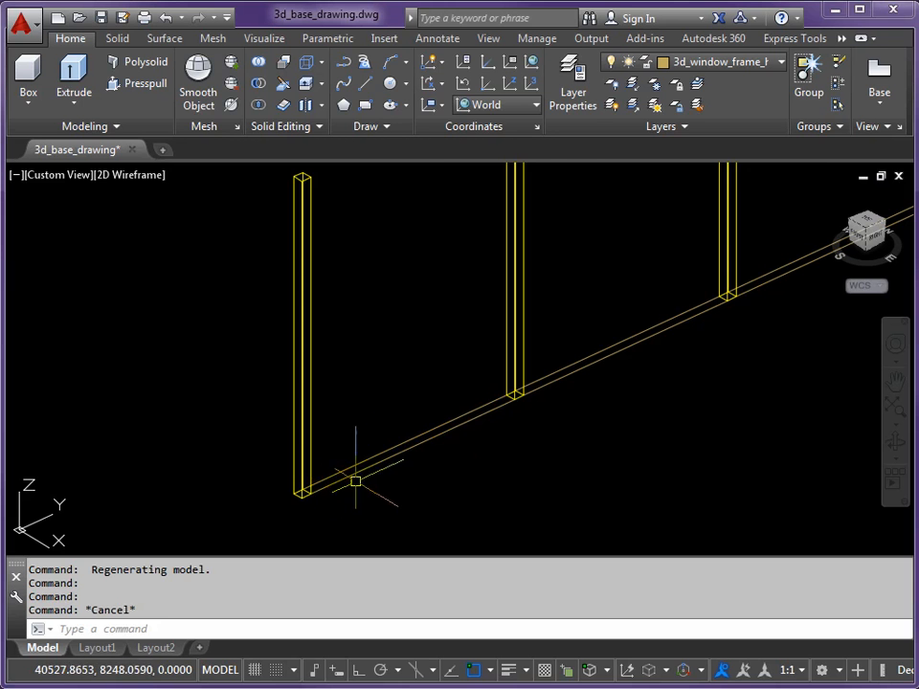
Step: Draw a rectangle over the horizontal frame outline between the first two vertical frames of the large building's east row
scroll(342, 486, down, 5)
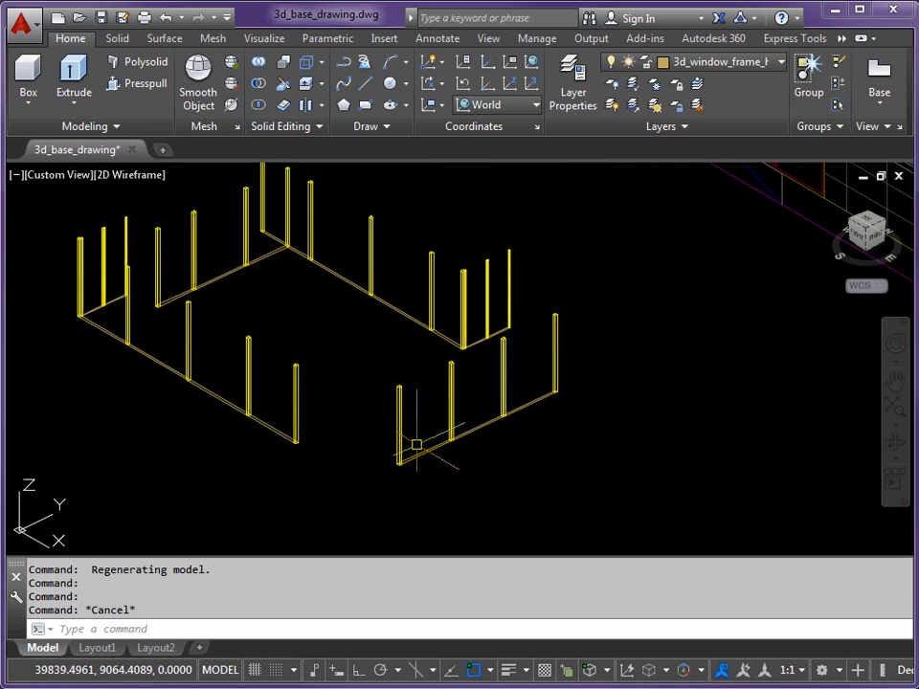
scroll(417, 444, up, 4)
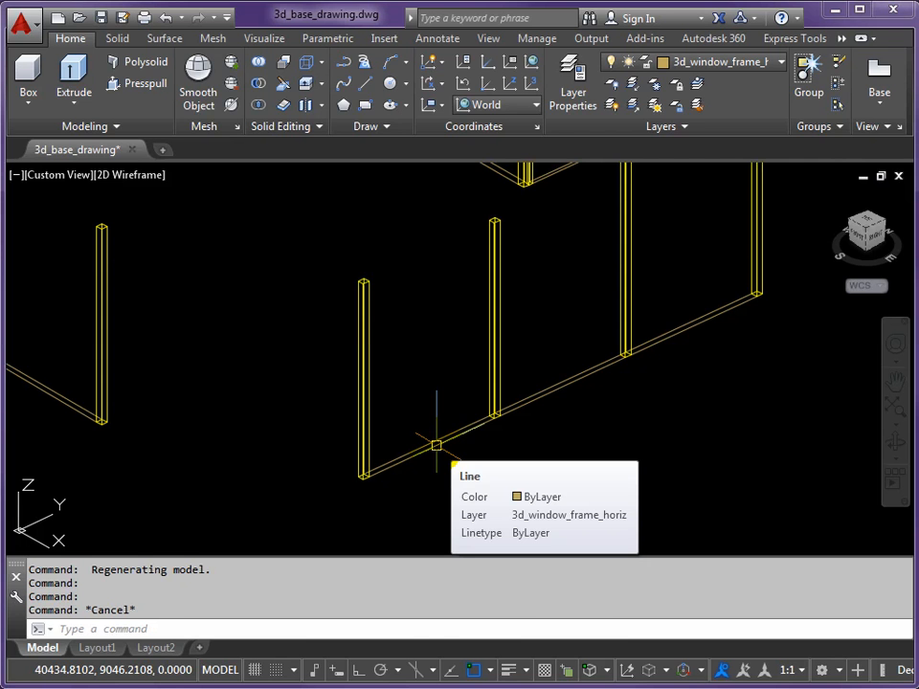
text(REC)
key(Return)
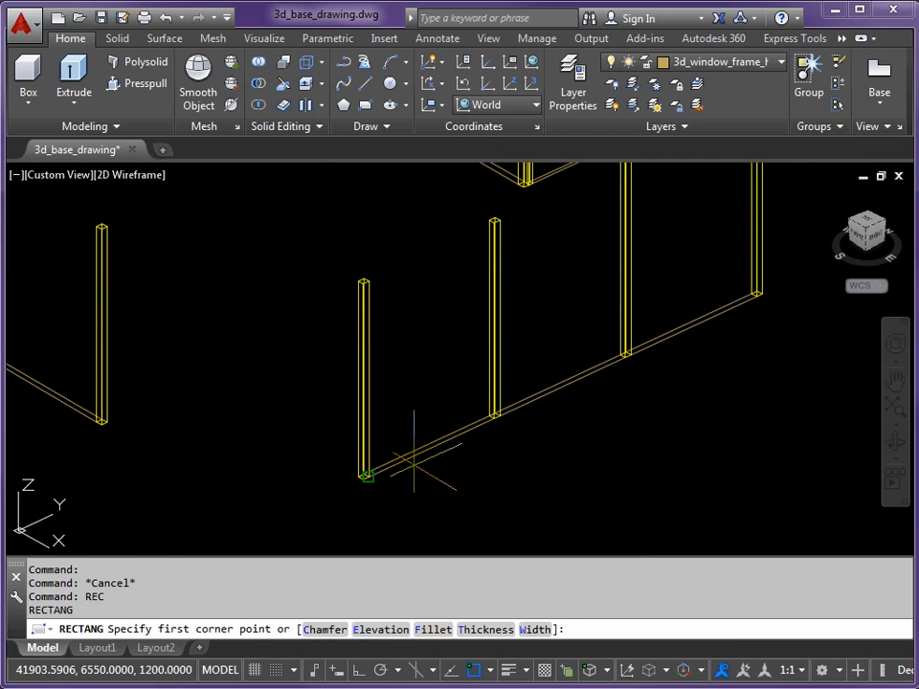
scroll(396, 451, up, 3)
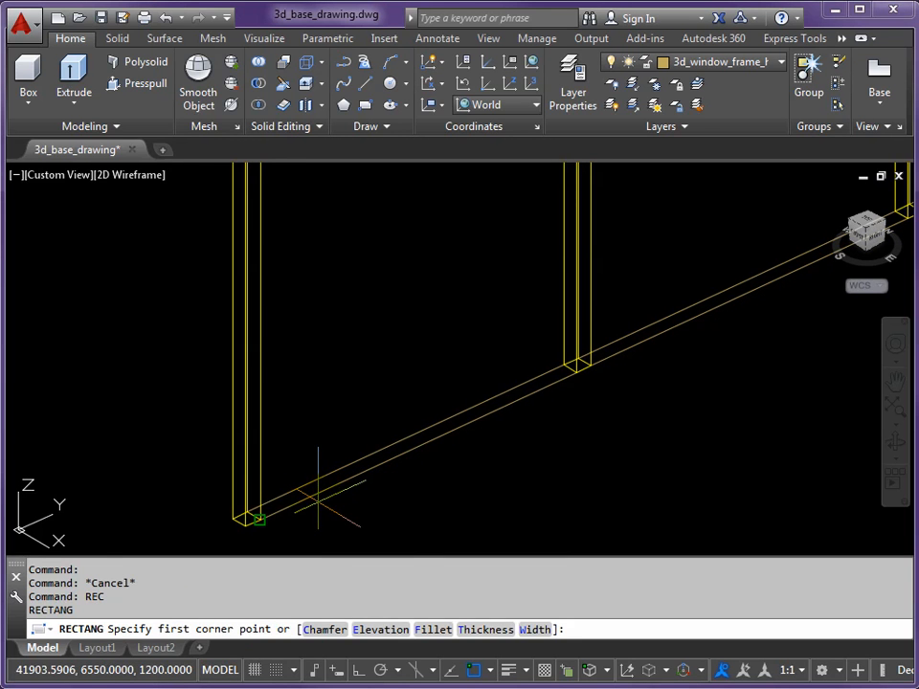
click(316, 499)
click(618, 370)
middle_drag(620, 373, 355, 466)
Step: Draw matching rectangles between the vertical frames in the remaining two bays of the large building's east row
key(Return)
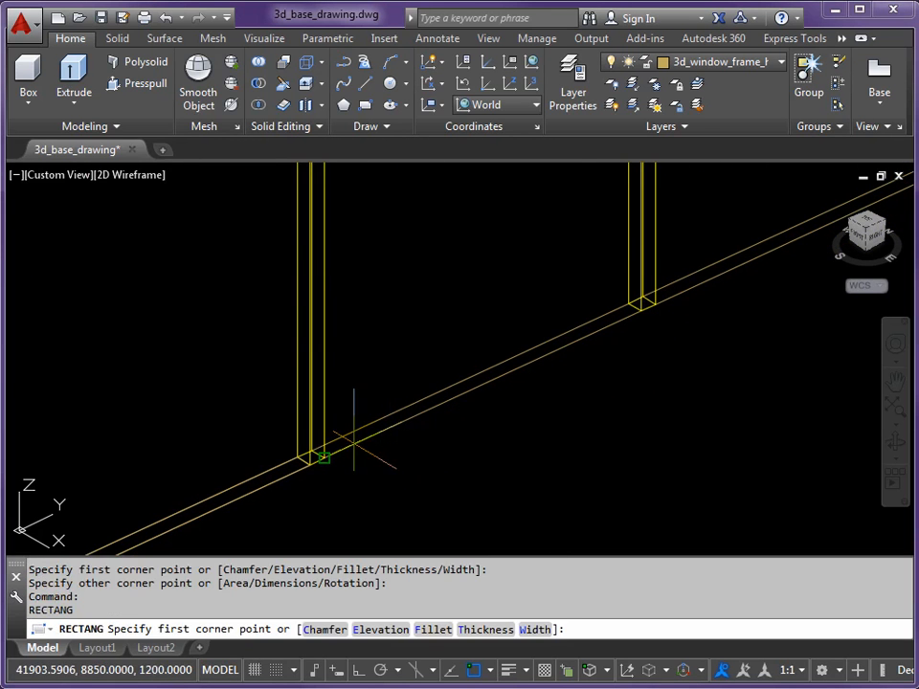
click(355, 442)
click(613, 309)
middle_drag(325, 486, 375, 513)
key(Return)
click(371, 483)
click(676, 330)
Step: Draw rectangles between the vertical frames in both bays of the short return row at the north row's east end
key(Return)
scroll(536, 331, down, 4)
middle_drag(477, 295, 513, 464)
scroll(508, 379, up, 5)
key(Escape)
key(Return)
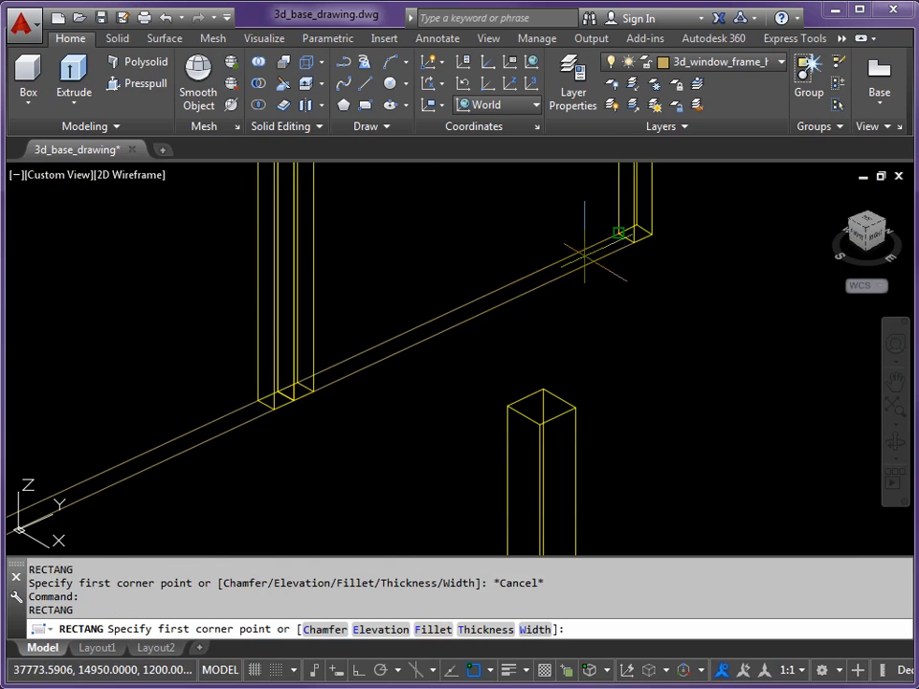
click(618, 232)
click(308, 387)
middle_drag(300, 449, 547, 335)
key(Return)
click(520, 285)
click(239, 421)
Step: Draw rectangles between the vertical frames in the first two bays of the long north row, starting at its east end
middle_drag(240, 421, 456, 476)
key(Return)
click(177, 318)
middle_drag(551, 478, 599, 478)
click(410, 375)
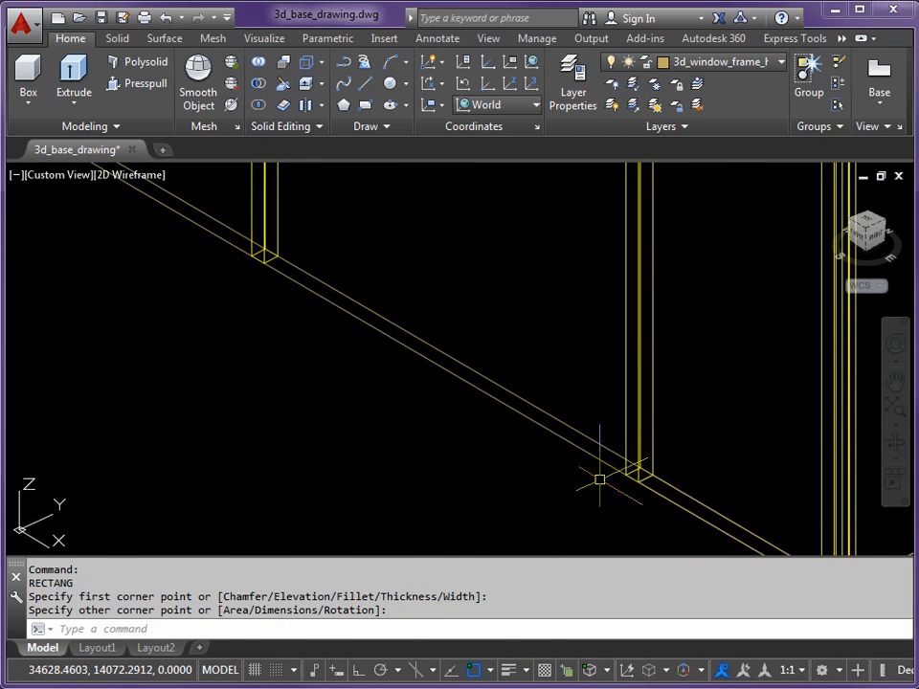
key(Return)
click(626, 475)
click(270, 259)
Step: Draw rectangles between the vertical frames in the remaining three bays of the north row, up to its west end
middle_drag(262, 281, 606, 496)
key(Return)
click(558, 491)
click(221, 287)
key(Return)
click(529, 411)
click(536, 413)
key(Return)
click(460, 382)
click(358, 317)
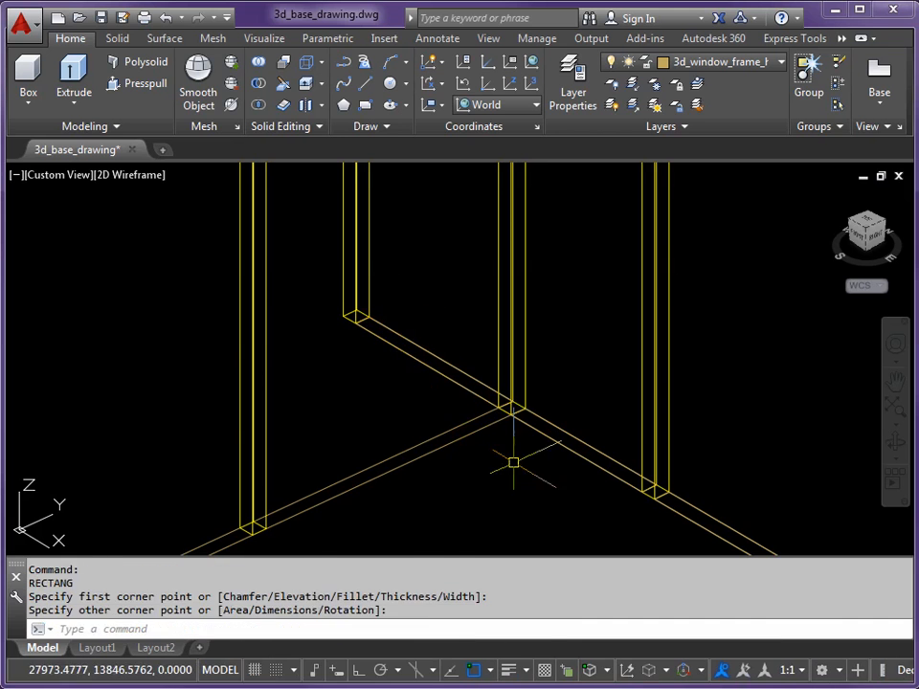
Step: Draw rectangles between the vertical frames in the three bays of the row running south from the north row's west part
key(Return)
click(499, 411)
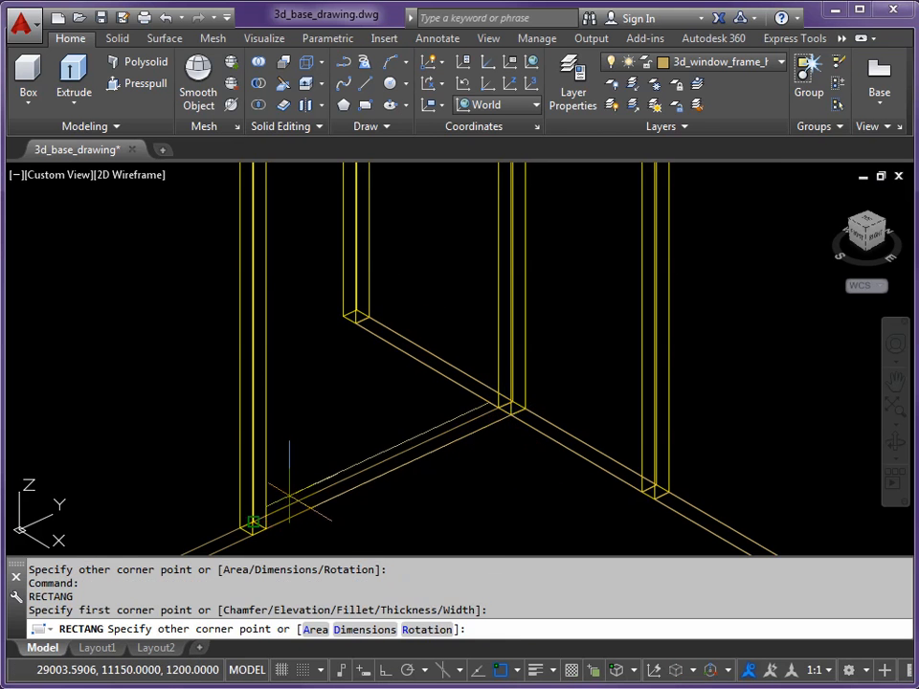
click(287, 498)
middle_drag(287, 492, 287, 287)
key(Return)
click(474, 296)
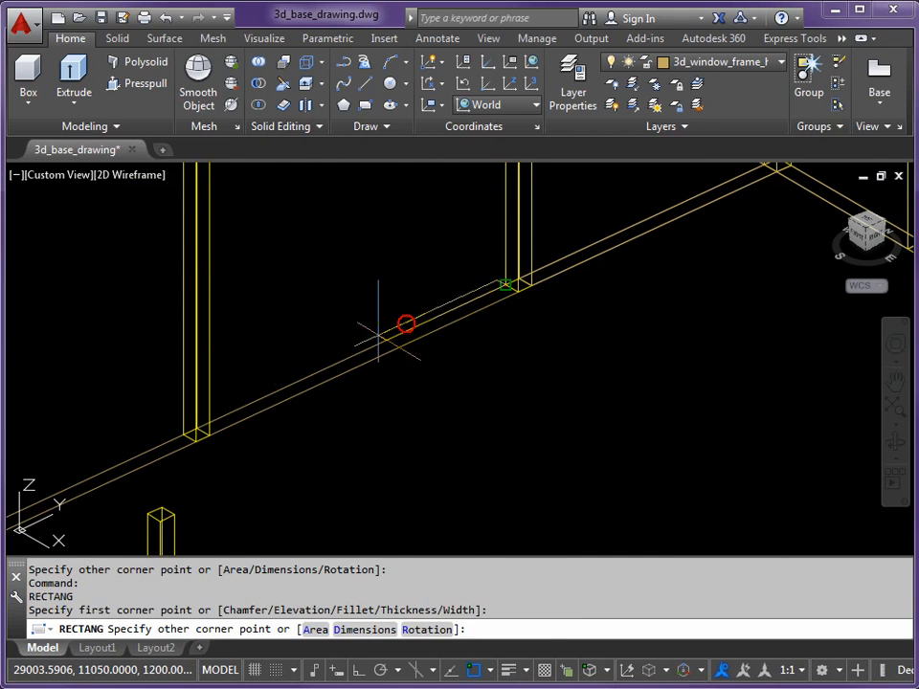
click(203, 433)
middle_drag(203, 432, 568, 283)
key(Return)
click(565, 285)
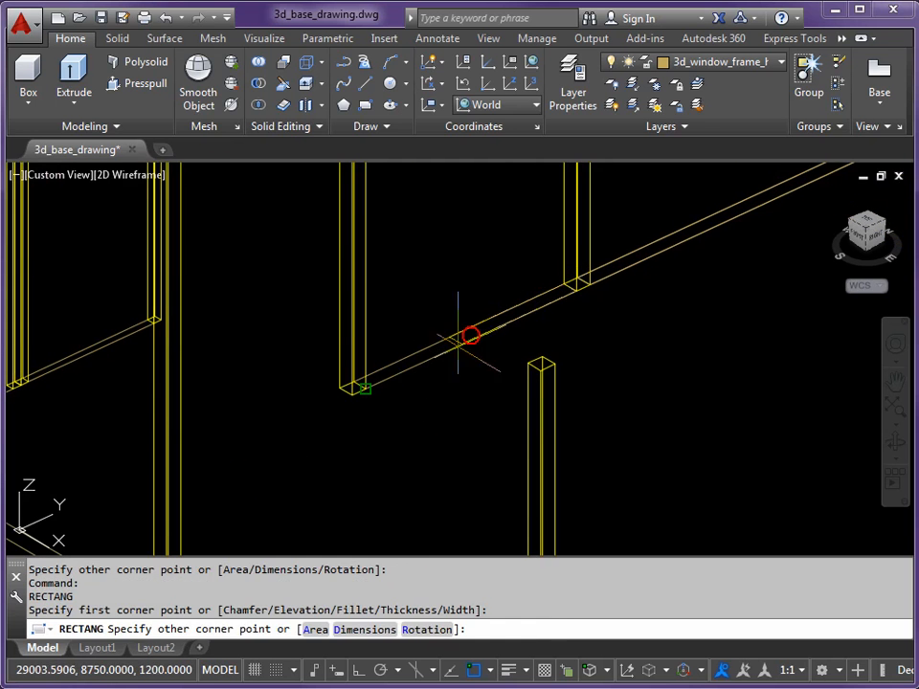
click(359, 383)
Step: Draw rectangles between the vertical frames in both bays of the short return at the south row's west end
middle_drag(225, 375, 601, 312)
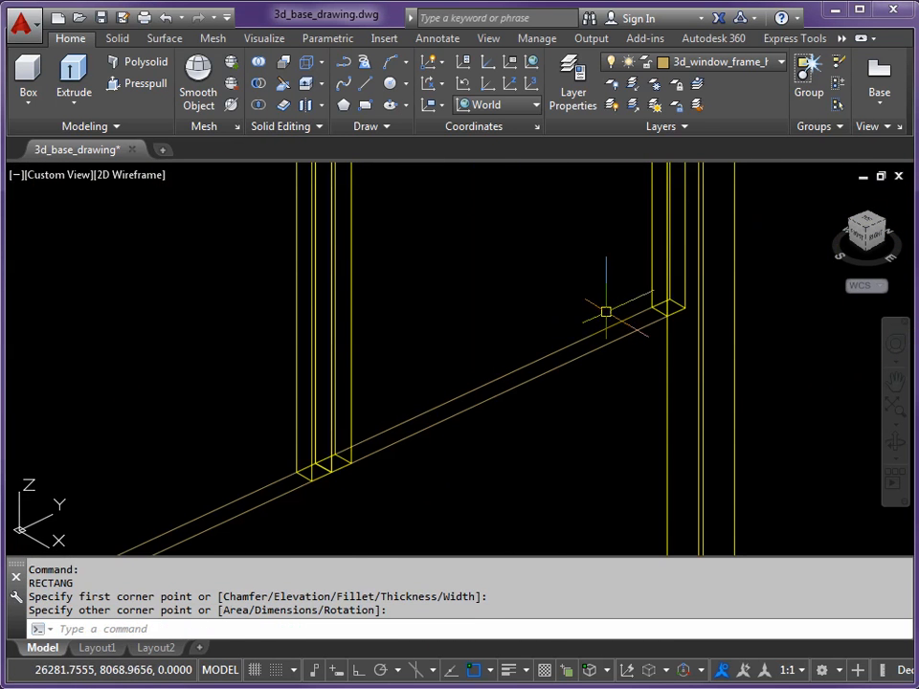
key(Return)
click(620, 318)
click(424, 442)
middle_drag(305, 509, 661, 303)
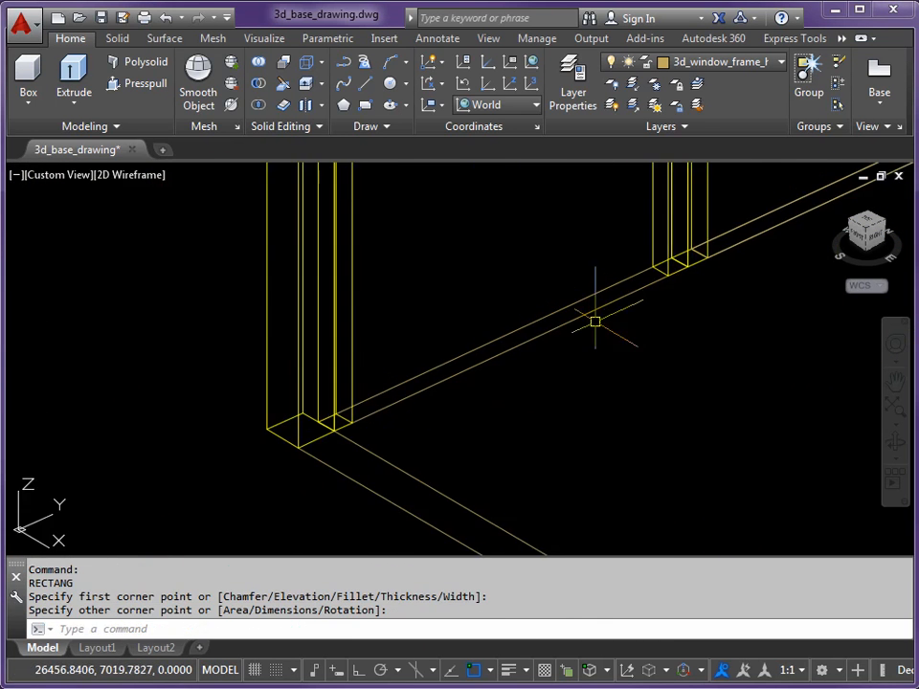
key(Return)
click(623, 273)
click(436, 387)
Step: Draw rectangles between the vertical frames in the first two bays of the long south row, starting at its west end
middle_drag(466, 444, 478, 294)
key(Return)
click(307, 300)
middle_drag(400, 353, 479, 388)
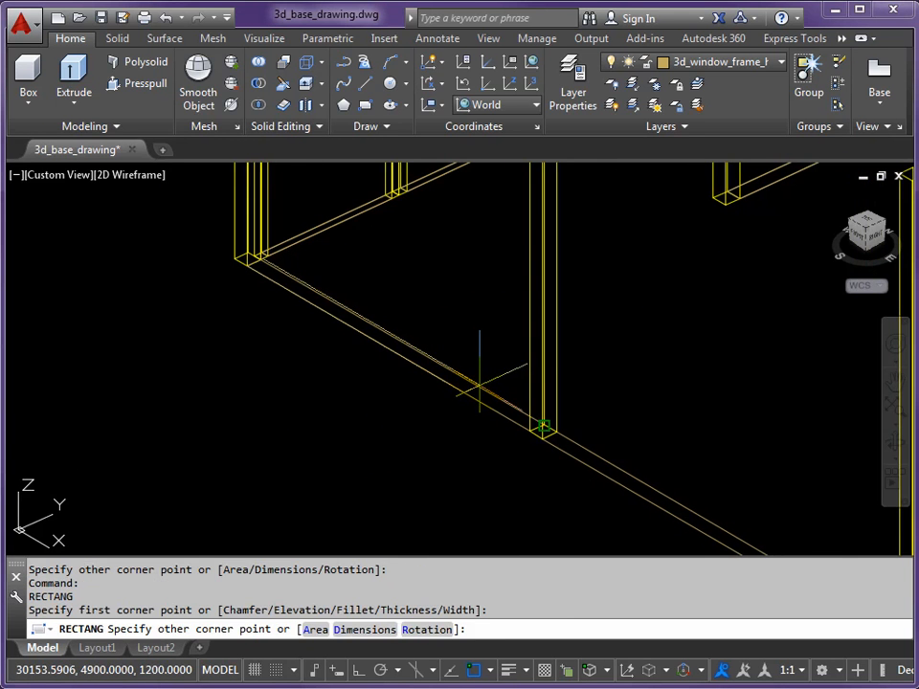
click(542, 425)
key(Return)
click(555, 431)
middle_drag(594, 441, 583, 397)
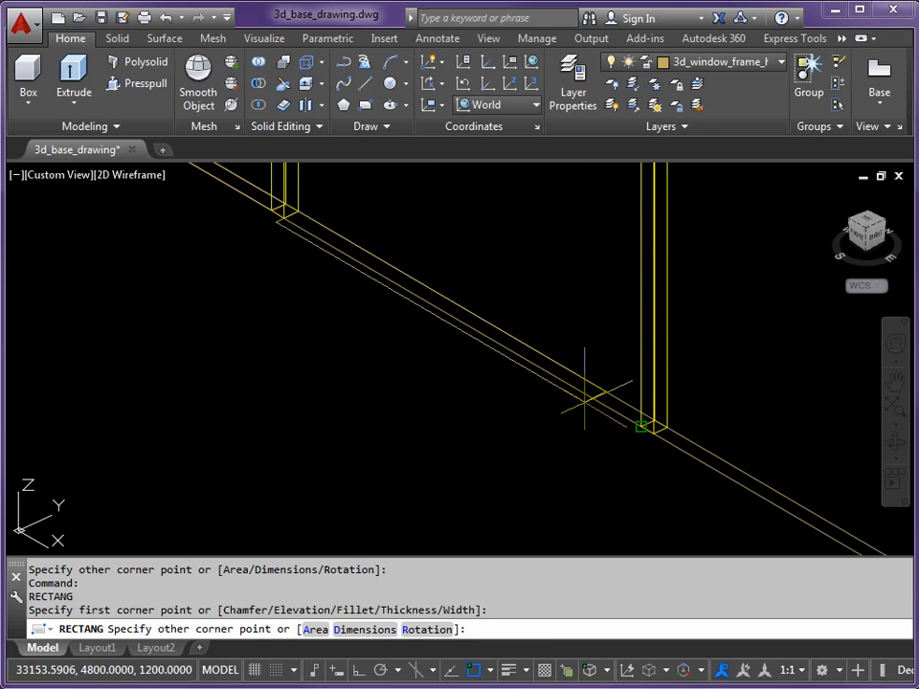
click(655, 429)
Step: Draw rectangles between the vertical frames in the last two bays of the long south row, up to its east end
key(Return)
click(660, 427)
middle_drag(748, 488, 450, 338)
click(617, 438)
key(Return)
click(650, 447)
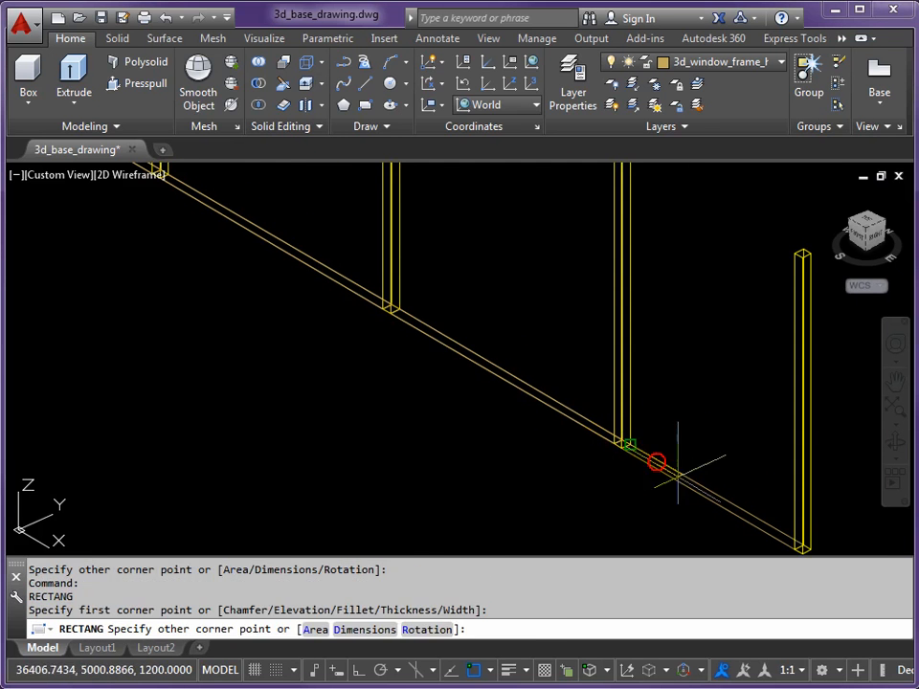
click(755, 529)
Step: Draw a rectangle over the horizontal frame outline between the two separate vertical frames of the small building
middle_drag(755, 530, 354, 245)
middle_drag(471, 300, 567, 345)
middle_drag(386, 321, 513, 499)
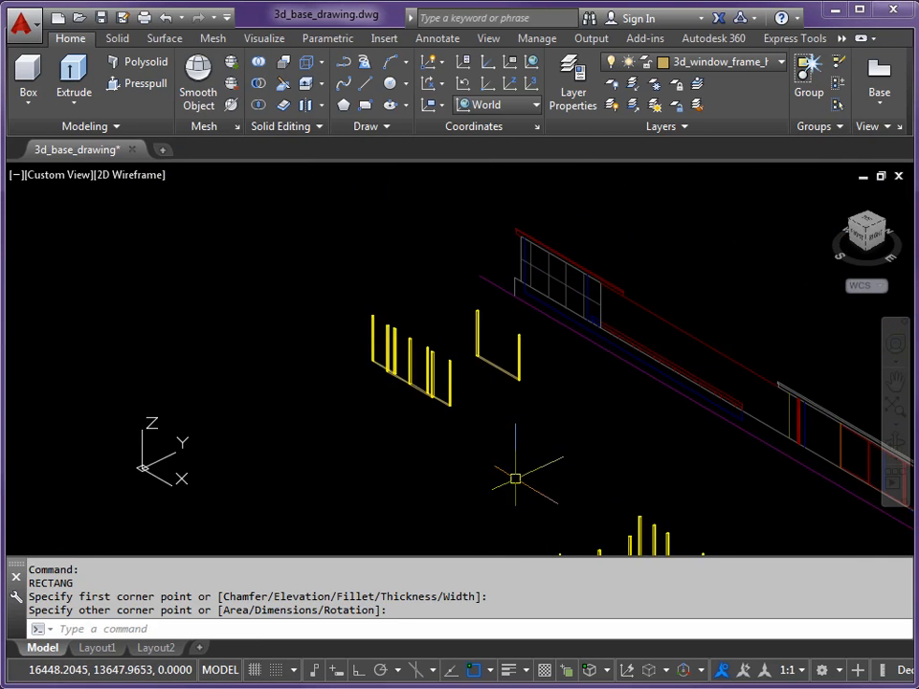
scroll(479, 370, up, 4)
scroll(486, 347, up, 5)
click(476, 327)
key(space)
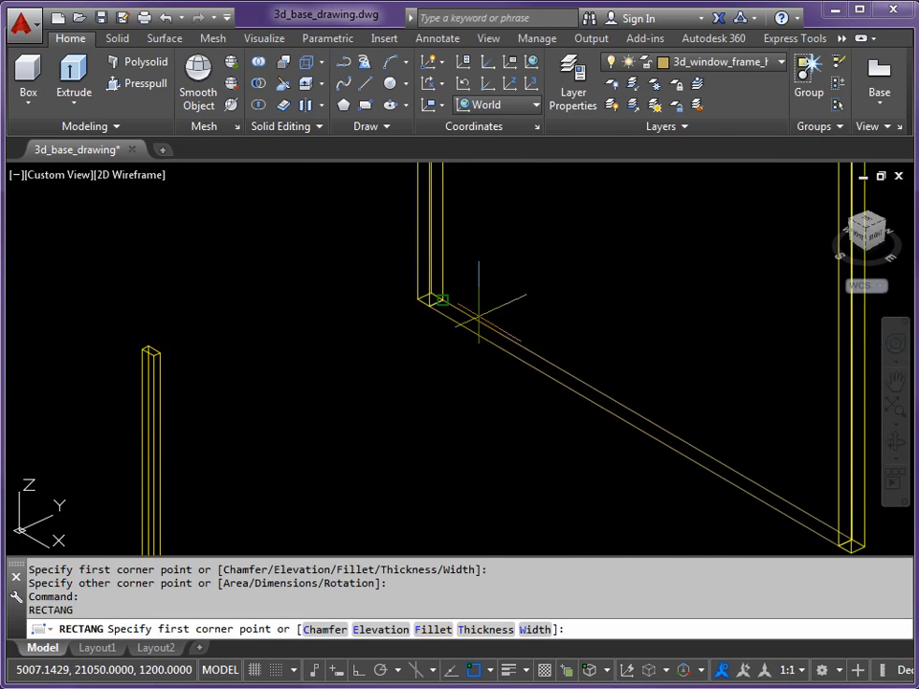
click(695, 469)
click(743, 488)
Step: Draw rectangles between the vertical frames in the eastern two bays of the small building's long row
middle_drag(743, 488, 595, 394)
key(space)
click(587, 424)
scroll(434, 347, up, 6)
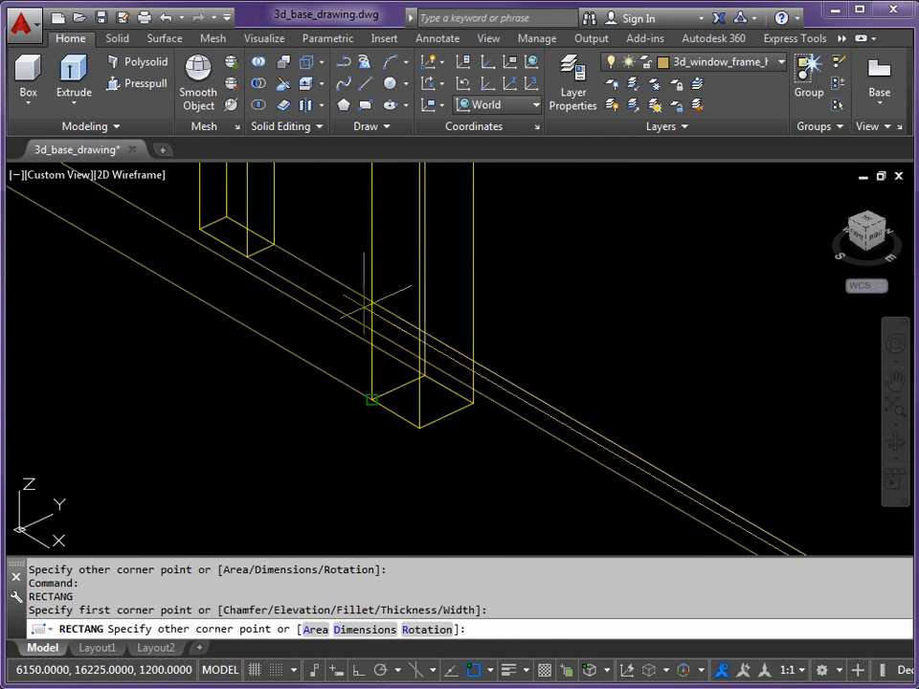
click(289, 275)
key(space)
click(369, 396)
scroll(314, 307, down, 3)
click(368, 371)
Step: Draw rectangles between the vertical frames in the western two bays of the small building's long row
middle_drag(253, 344, 612, 515)
key(space)
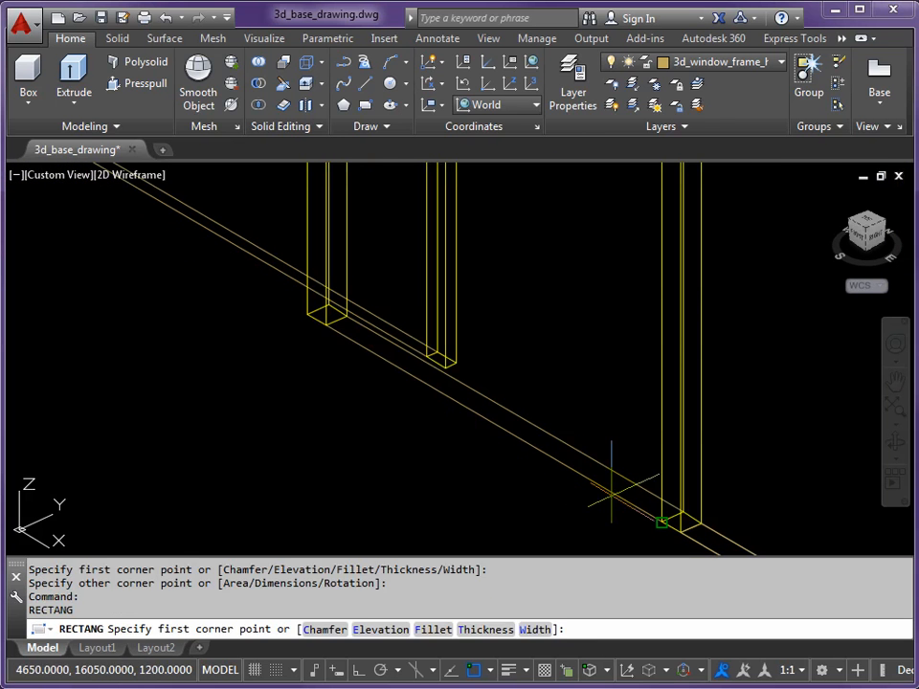
click(611, 492)
click(362, 316)
key(space)
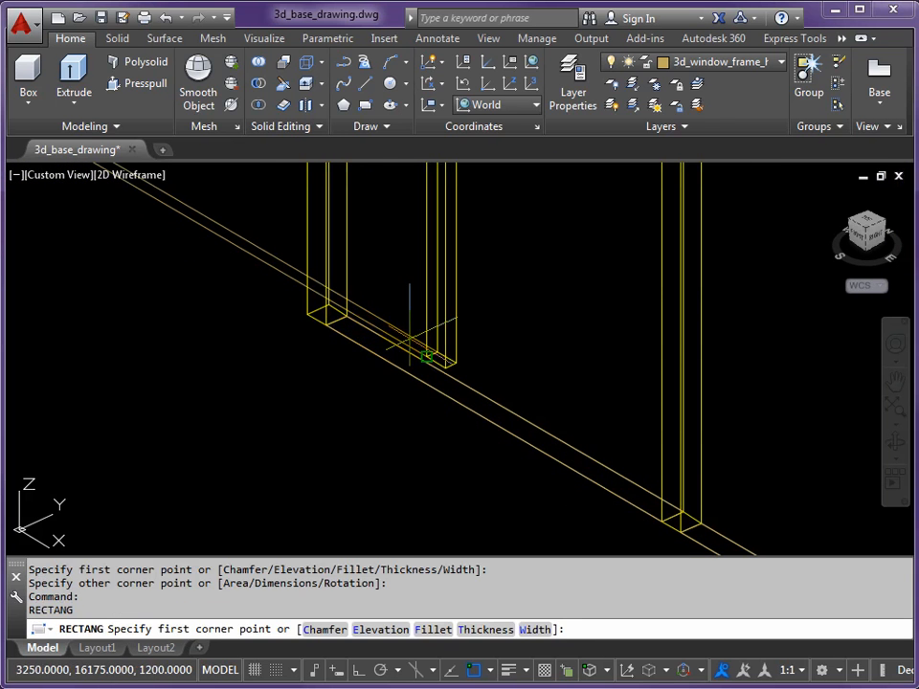
click(412, 336)
middle_drag(298, 297, 577, 557)
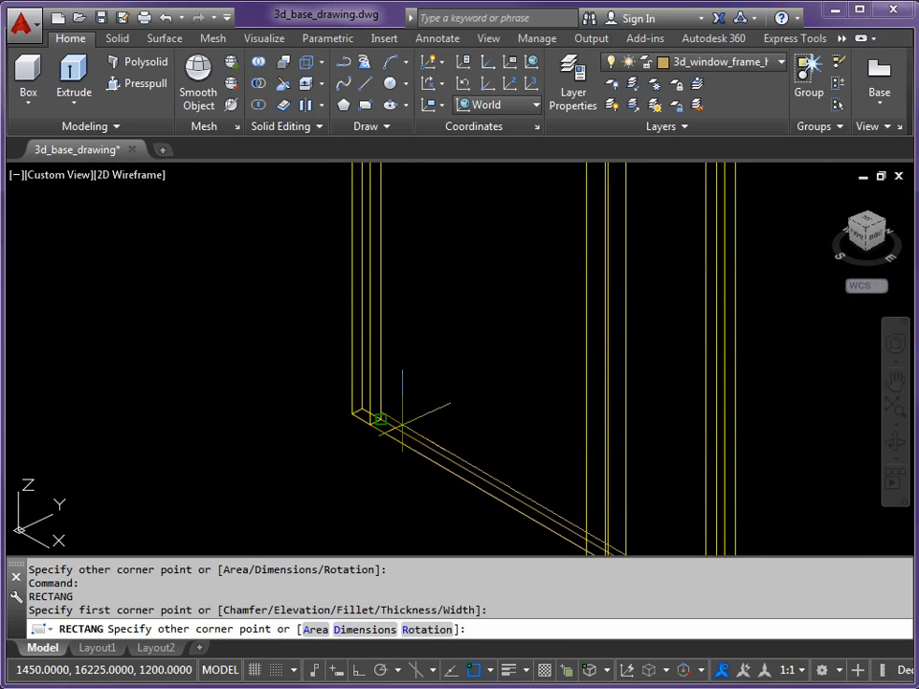
click(404, 427)
Step: Collect all polylines on the 3d_window_frame_horiz layer with SSX, using one of the drawn rectangles as the filter object
scroll(404, 427, down, 4)
mouse_move(480, 434)
middle_down()
mouse_move(499, 434)
mouse_move(387, 336)
middle_up()
scroll(388, 336, down, 2)
scroll(401, 344, down, 4)
mouse_move(463, 366)
middle_down()
mouse_move(354, 323)
mouse_move(419, 276)
mouse_move(404, 314)
middle_up()
scroll(354, 322, down, 2)
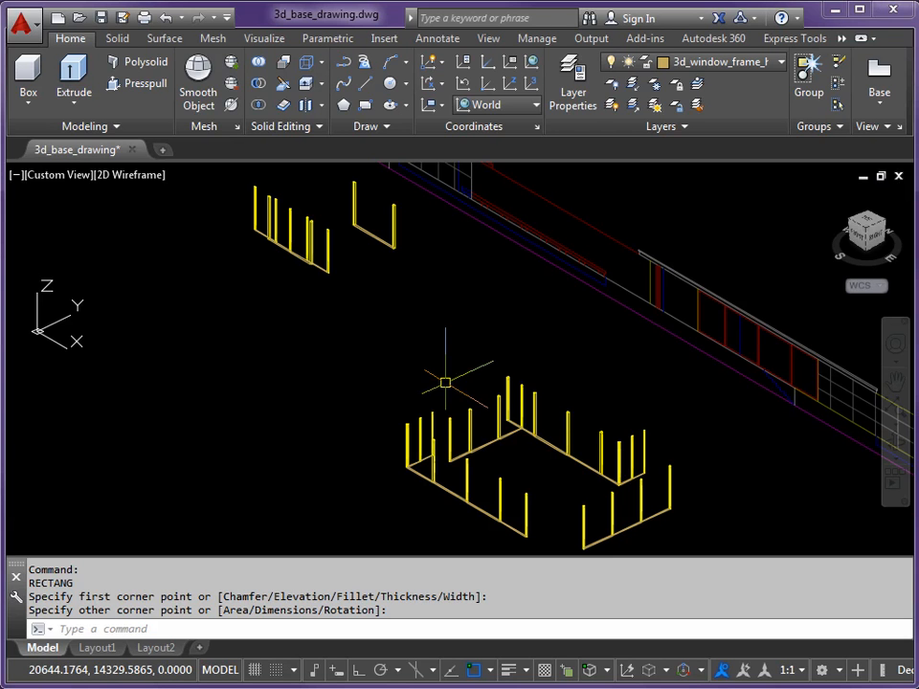
key(Return)
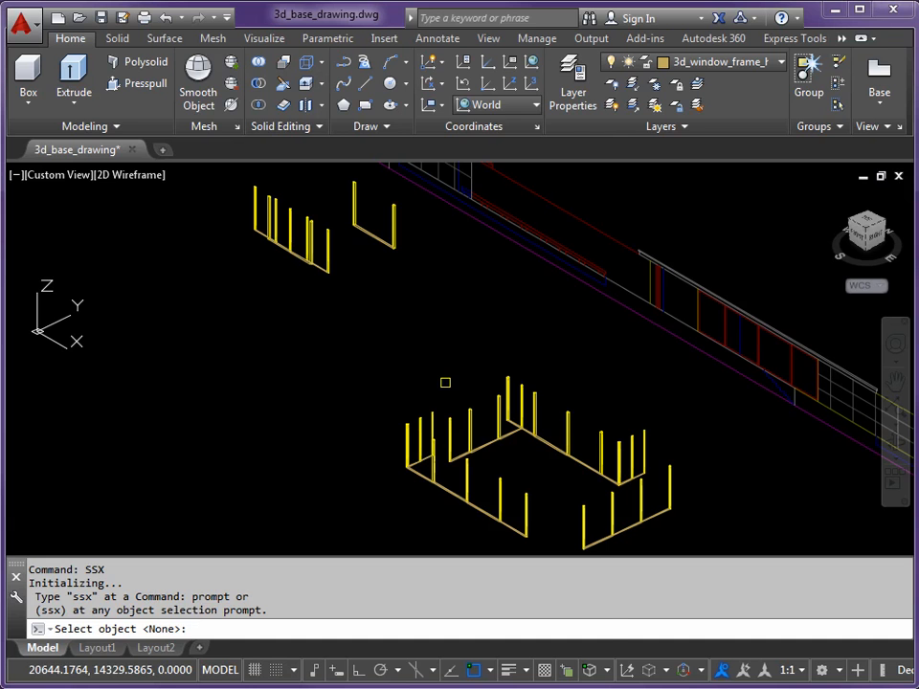
click(449, 490)
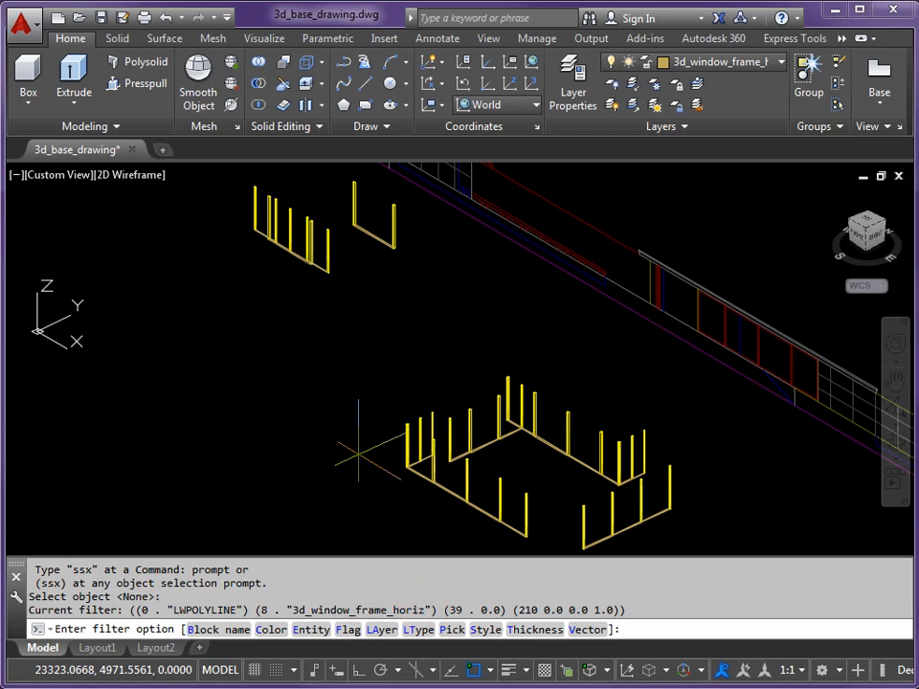
key(Return)
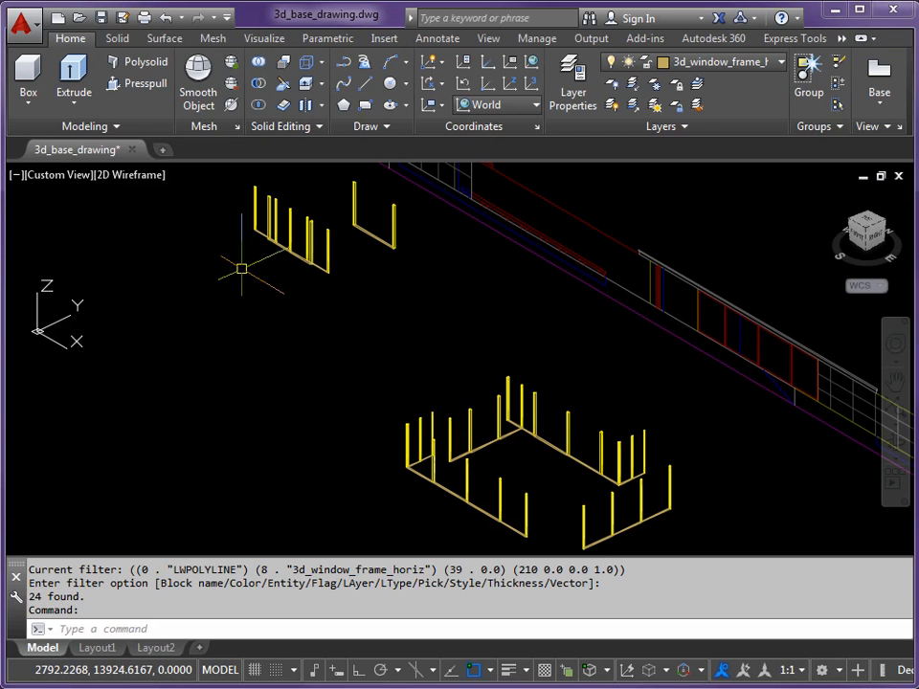
Step: Extrude the previous selection of horizontal frame rectangles as solids to the top of the bottom window frame in the elevation
click(72, 87)
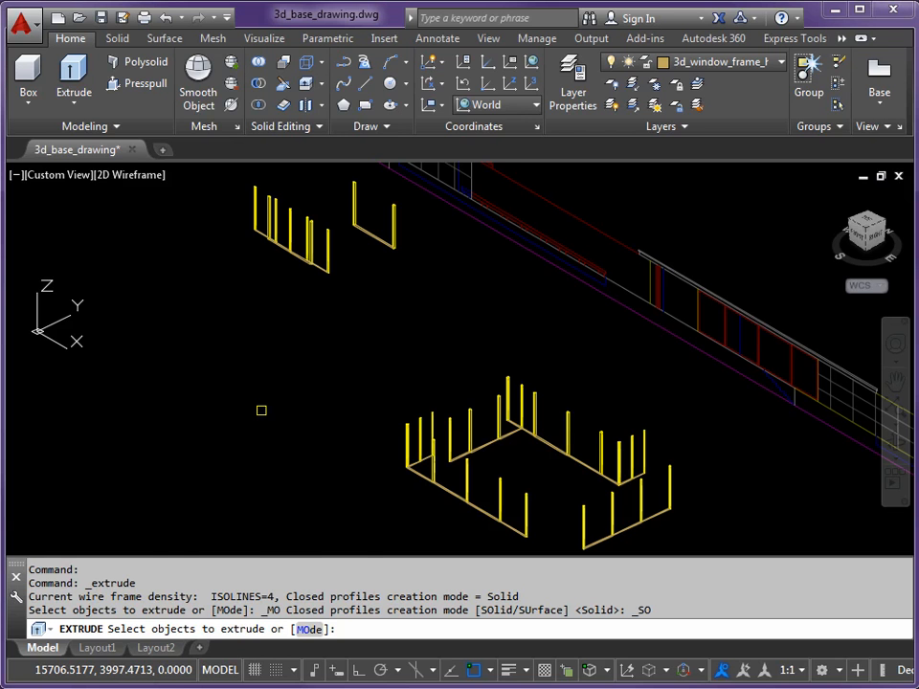
text(P)
key(Return)
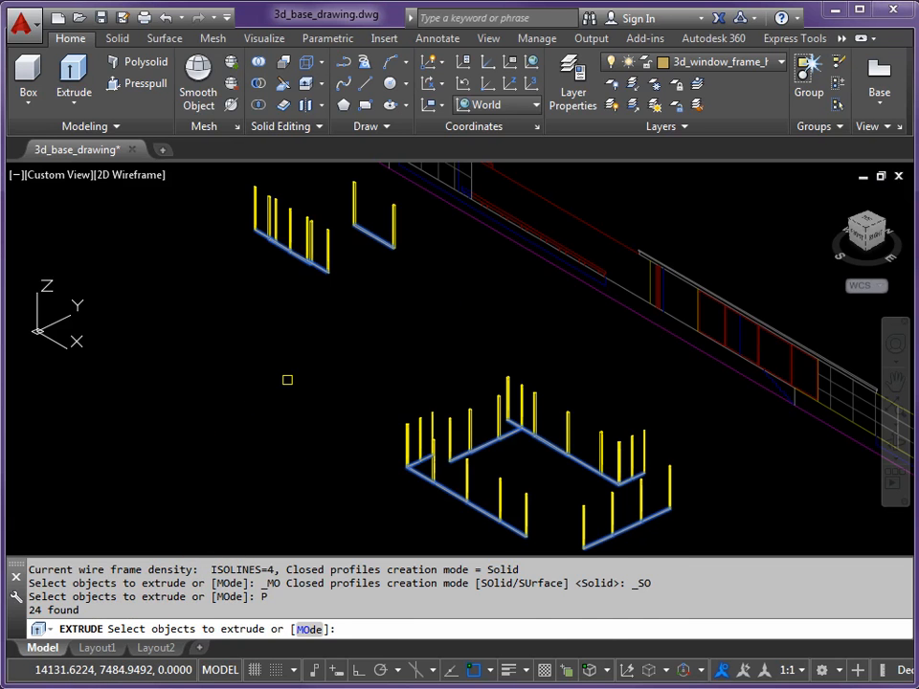
key(Return)
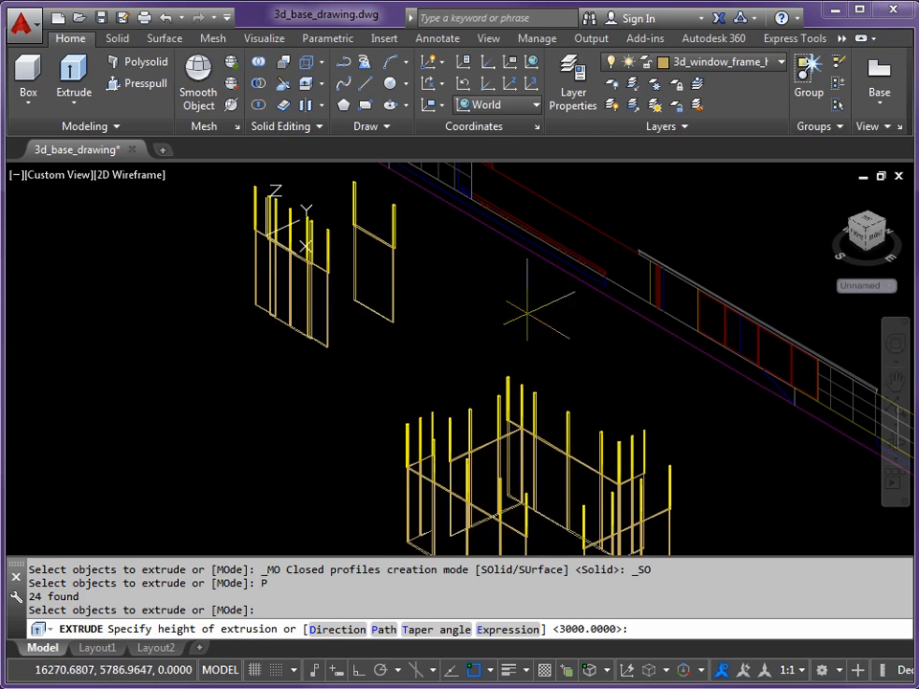
scroll(718, 349, up, 3)
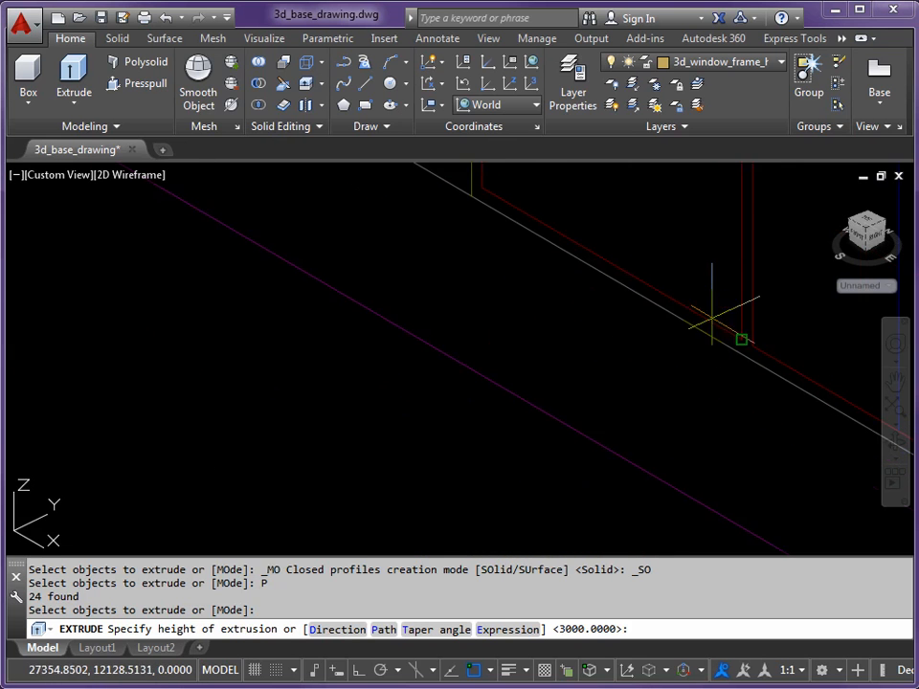
scroll(565, 316, up, 3)
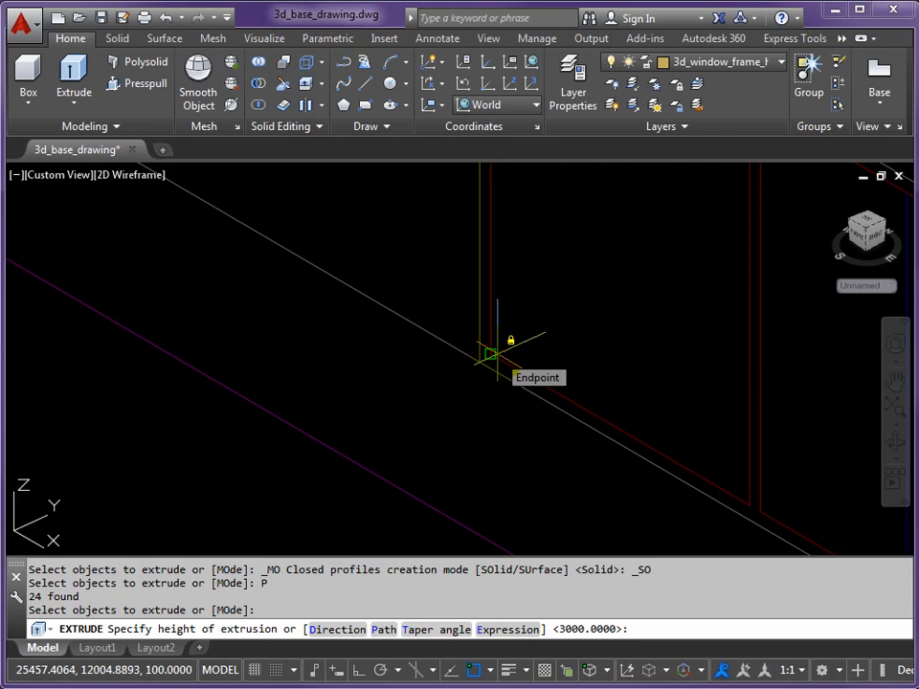
click(495, 354)
scroll(328, 385, down, 6)
scroll(302, 527, up, 4)
scroll(302, 526, up, 3)
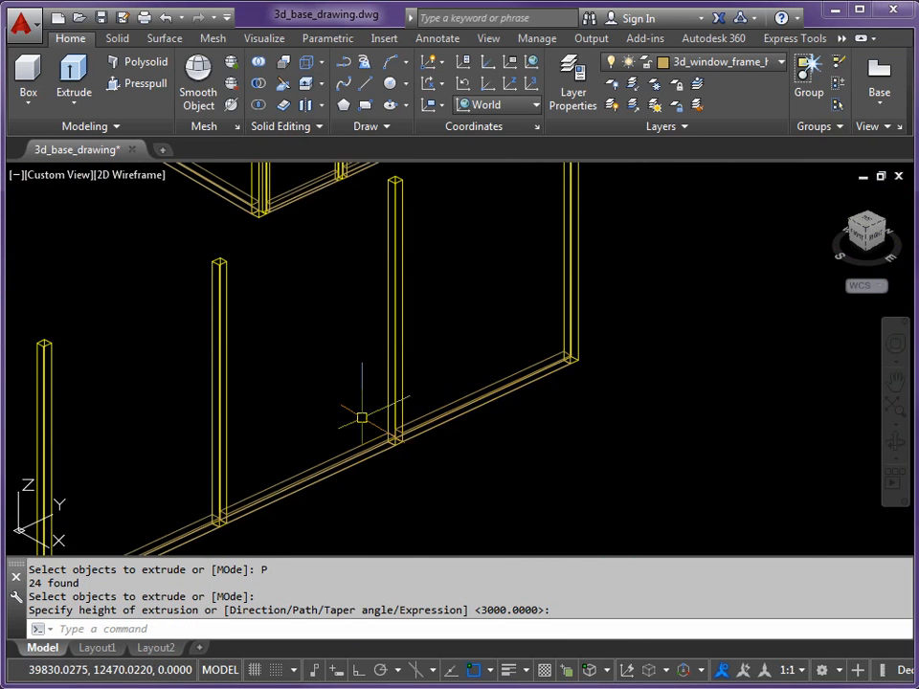
Step: Set the coordinate system to the Right preset with both buildings in view
scroll(335, 421, down, 5)
middle_drag(295, 428, 526, 484)
scroll(476, 464, down, 2)
middle_drag(429, 444, 417, 437)
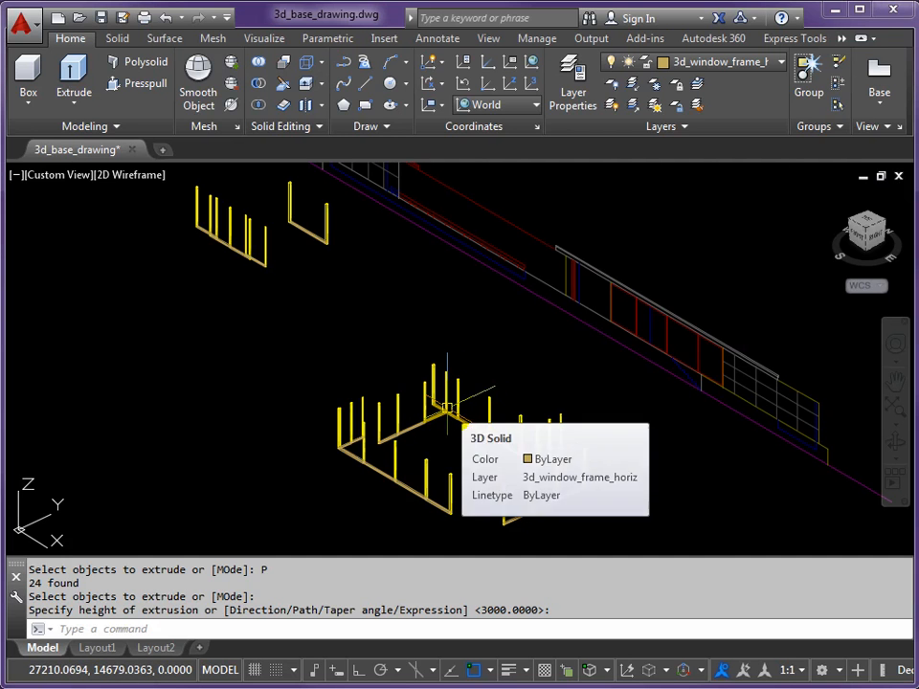
click(534, 106)
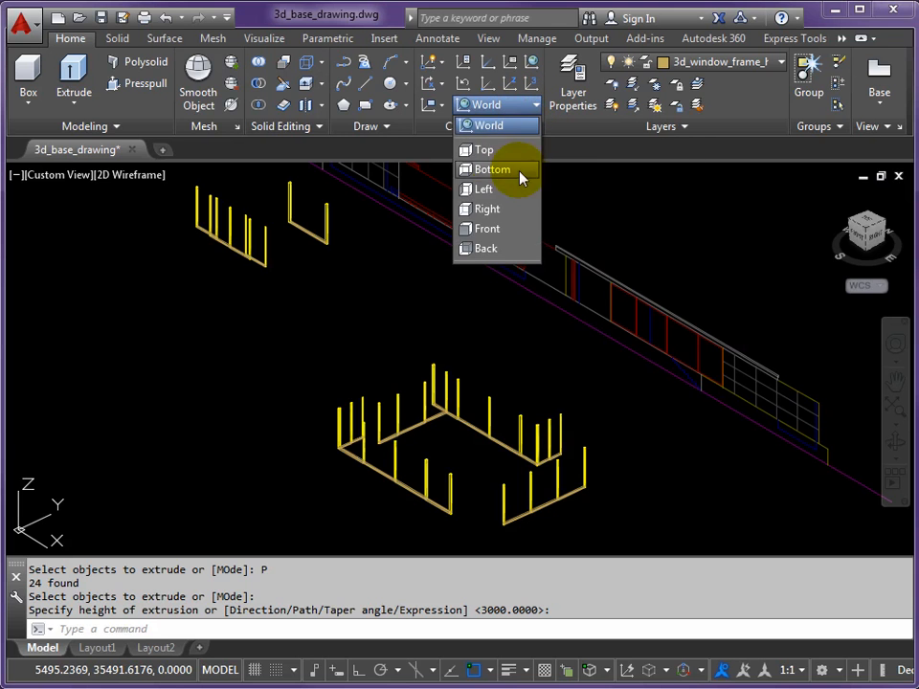
click(484, 211)
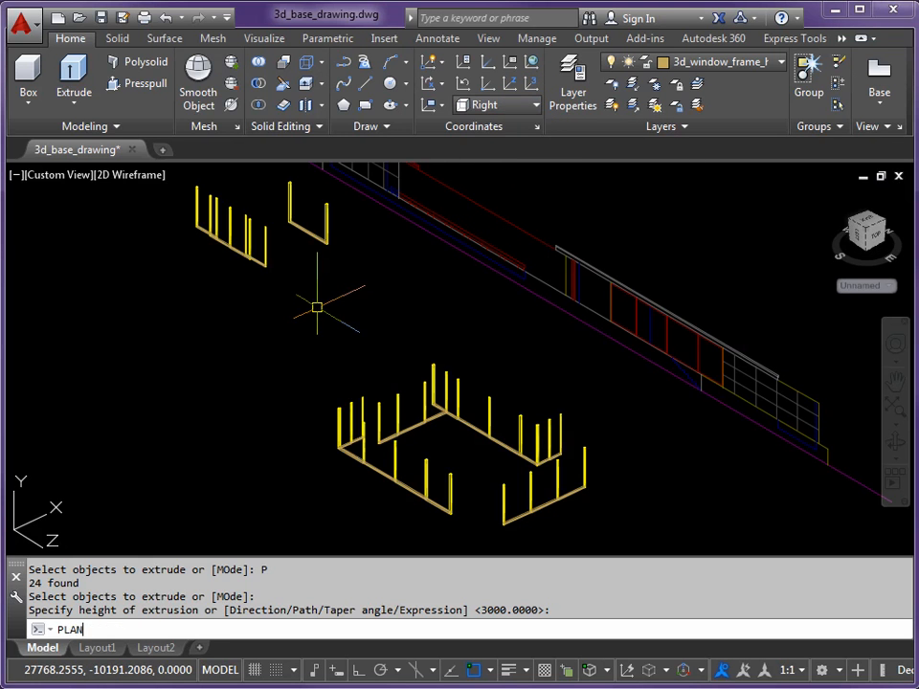
key(Return)
key(Return)
scroll(359, 345, down, 4)
middle_drag(359, 345, 406, 379)
scroll(406, 379, up, 2)
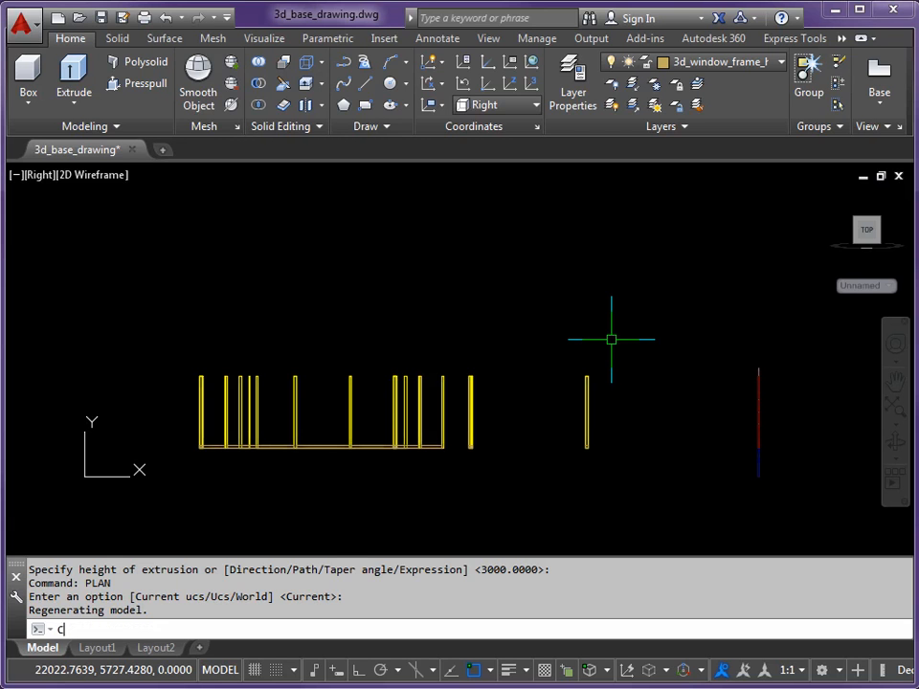
key(Return)
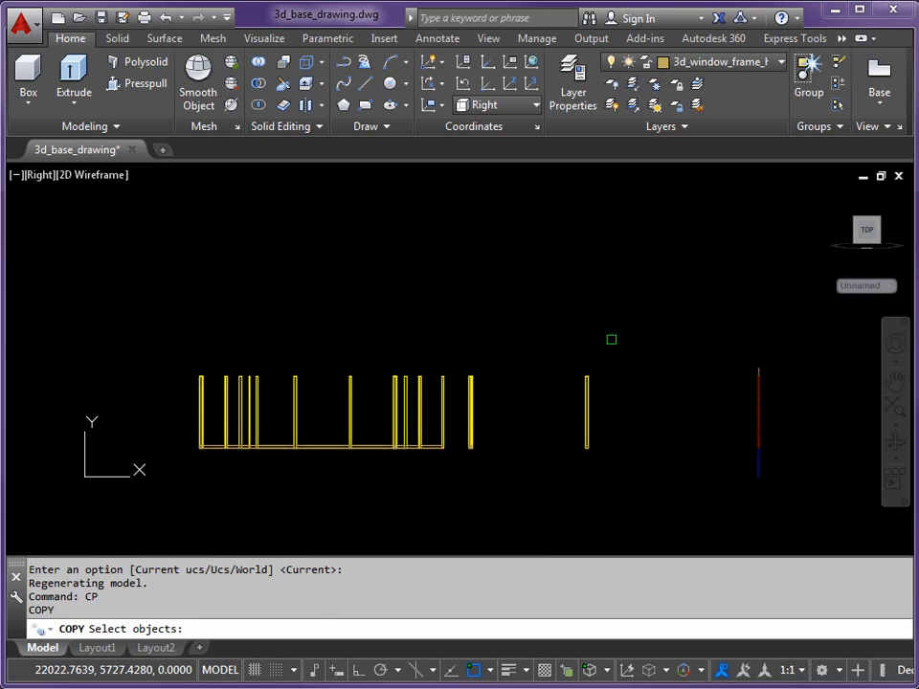
click(157, 492)
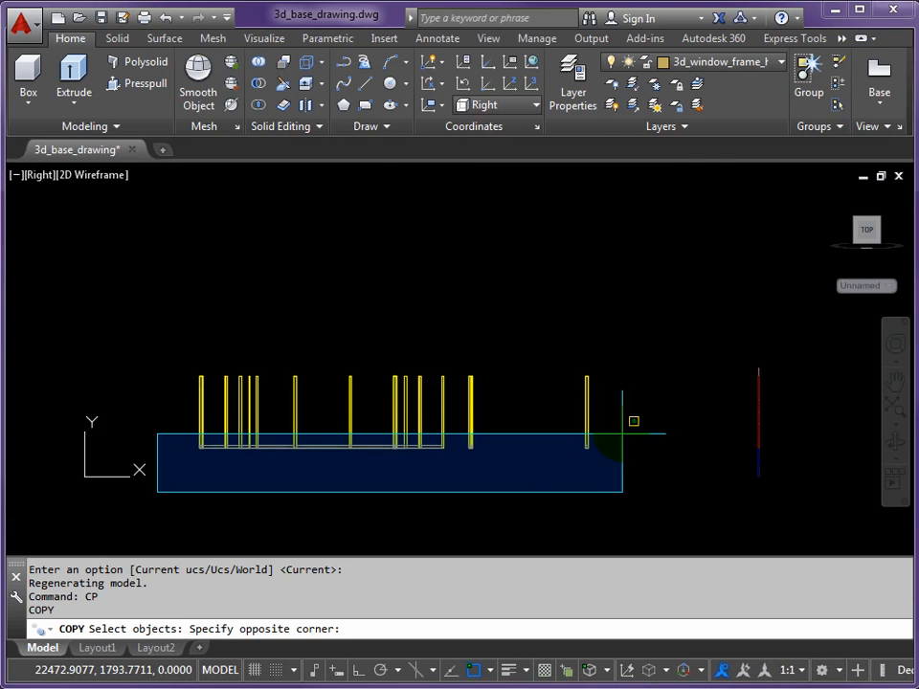
click(621, 432)
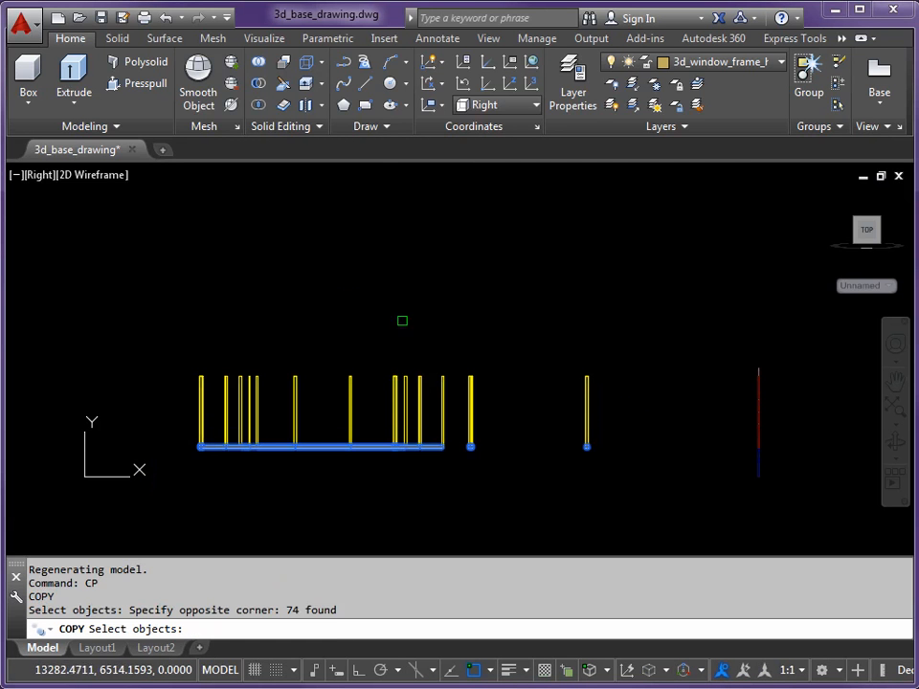
shift+middle_drag(349, 294, 428, 344)
scroll(427, 344, down, 2)
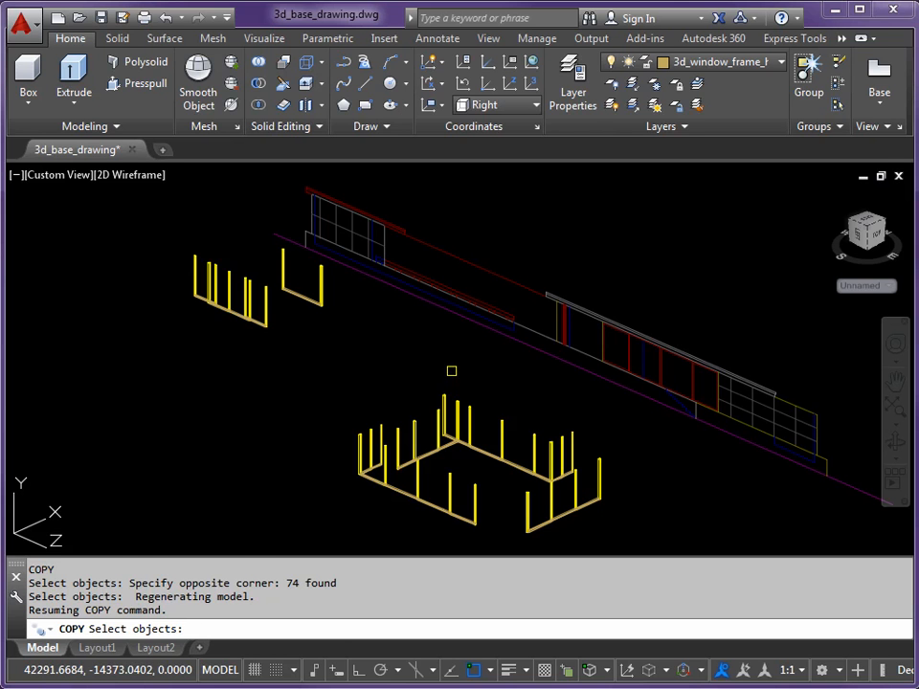
key(Return)
scroll(338, 485, up, 3)
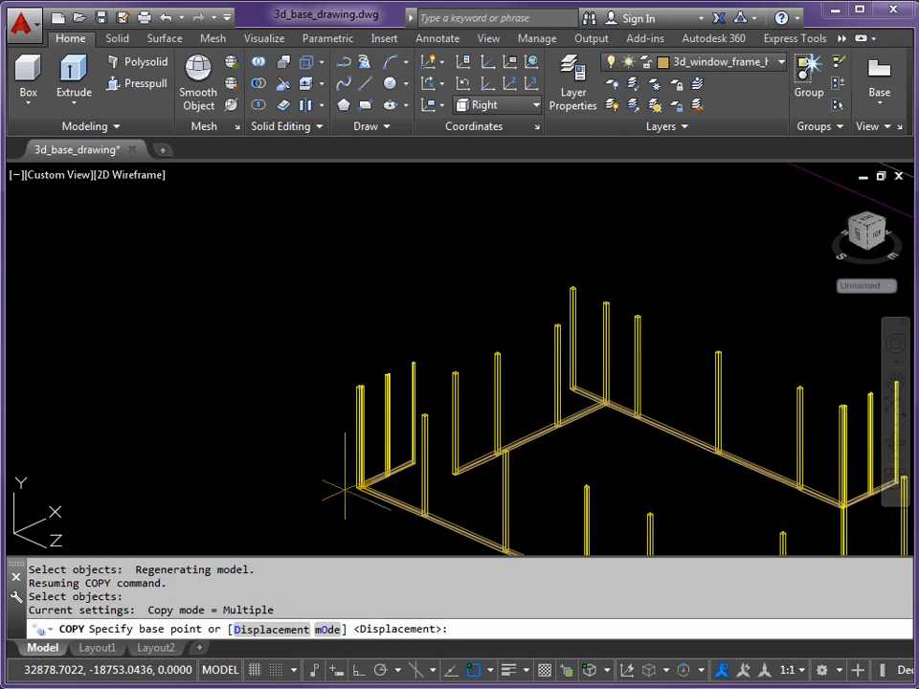
scroll(338, 485, up, 4)
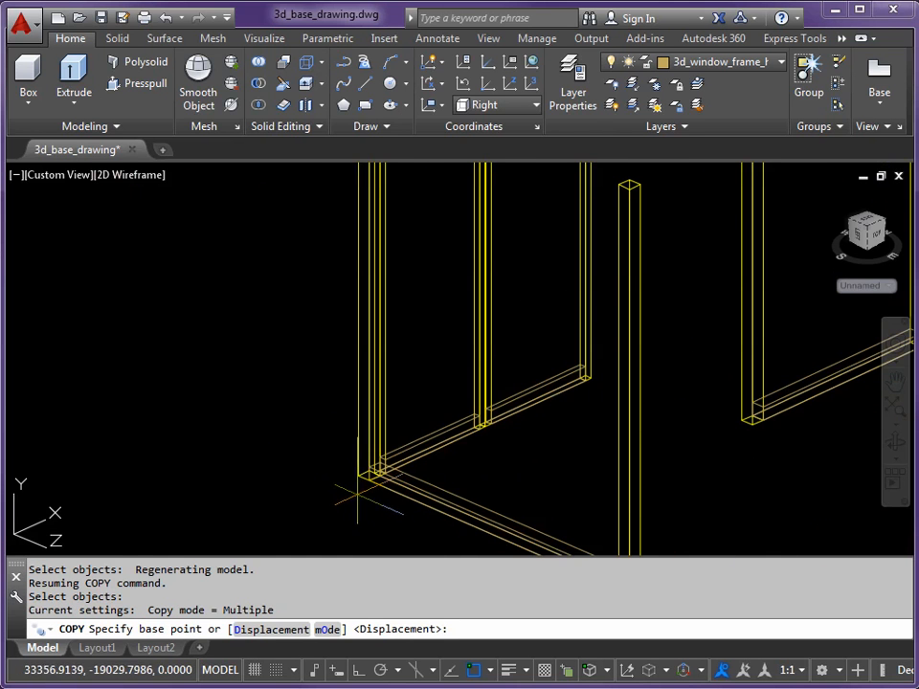
click(468, 408)
middle_drag(455, 291, 449, 390)
key(Escape)
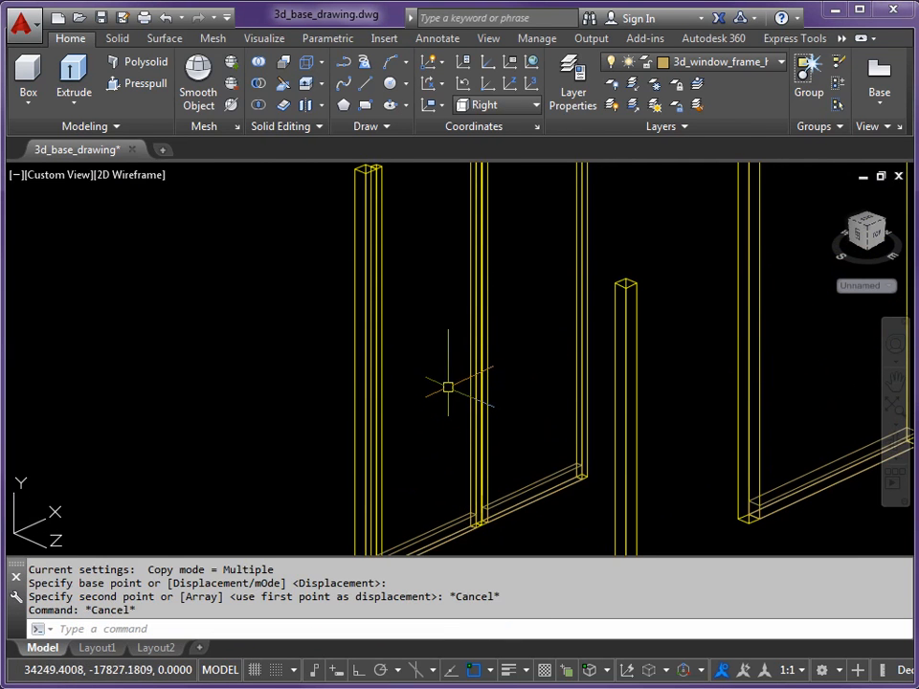
scroll(433, 362, down, 6)
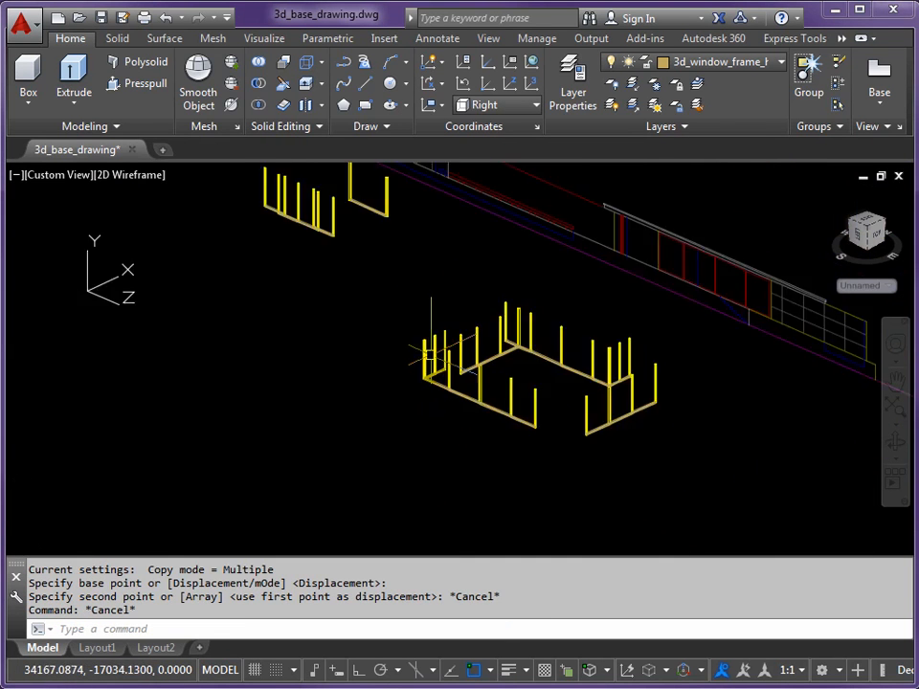
scroll(433, 352, down, 4)
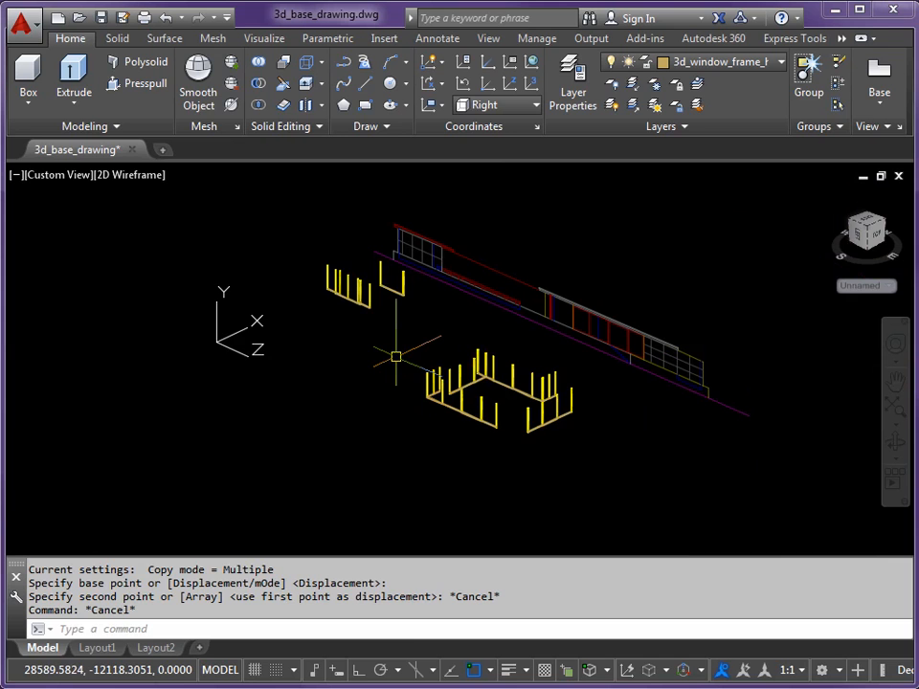
Step: Show the plan view of the current Right coordinate system with the frames of both buildings in view
key(Return)
key(Return)
scroll(395, 356, down, 2)
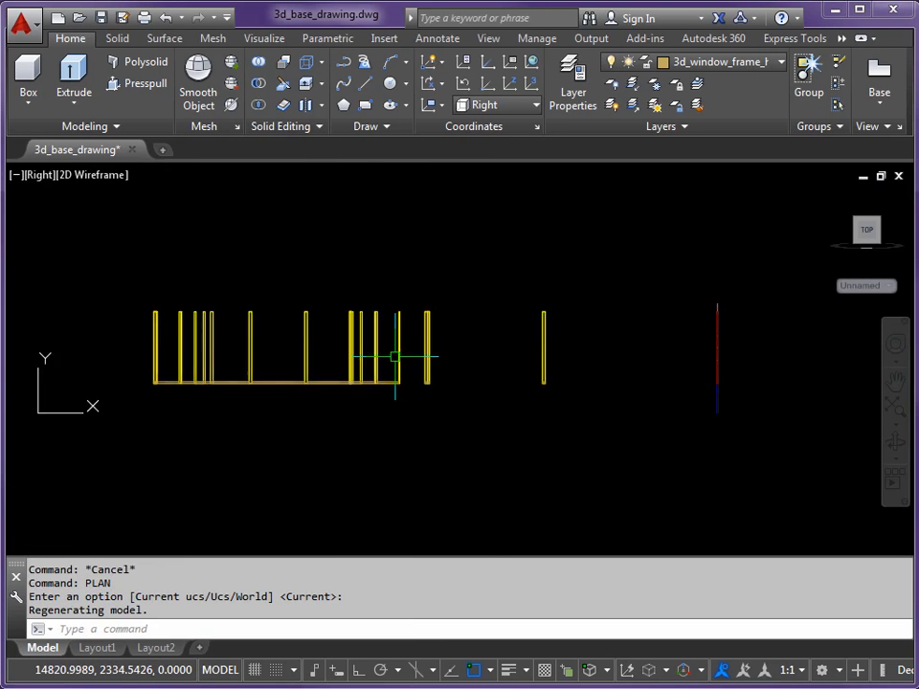
middle_drag(396, 358, 478, 408)
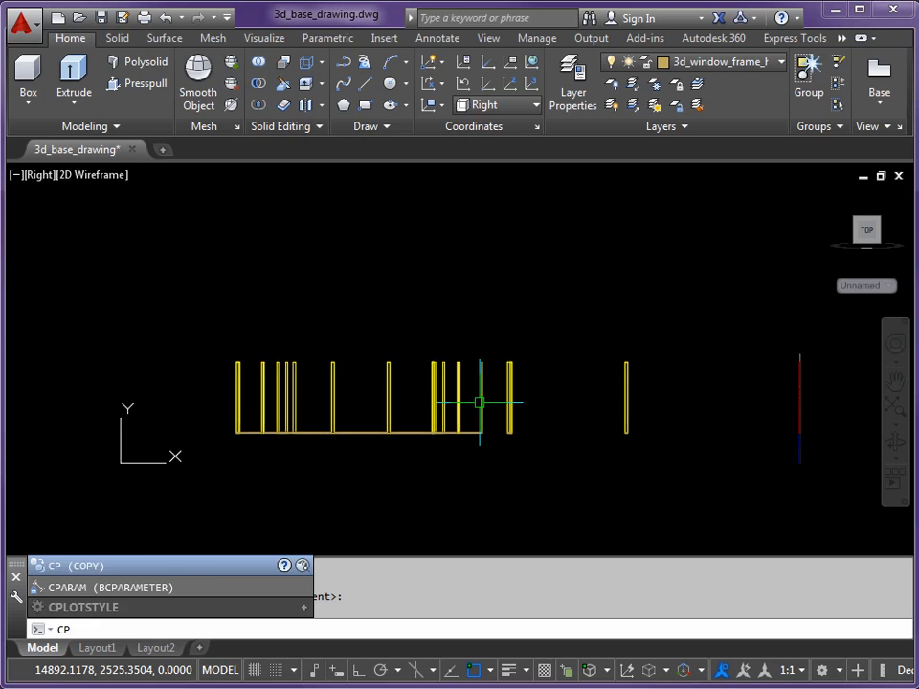
Step: Window-select both buildings' bottom horizontal frames and, with Ortho on, copy them straight up from an upper end corner to the vertical frame's top corner
key(Return)
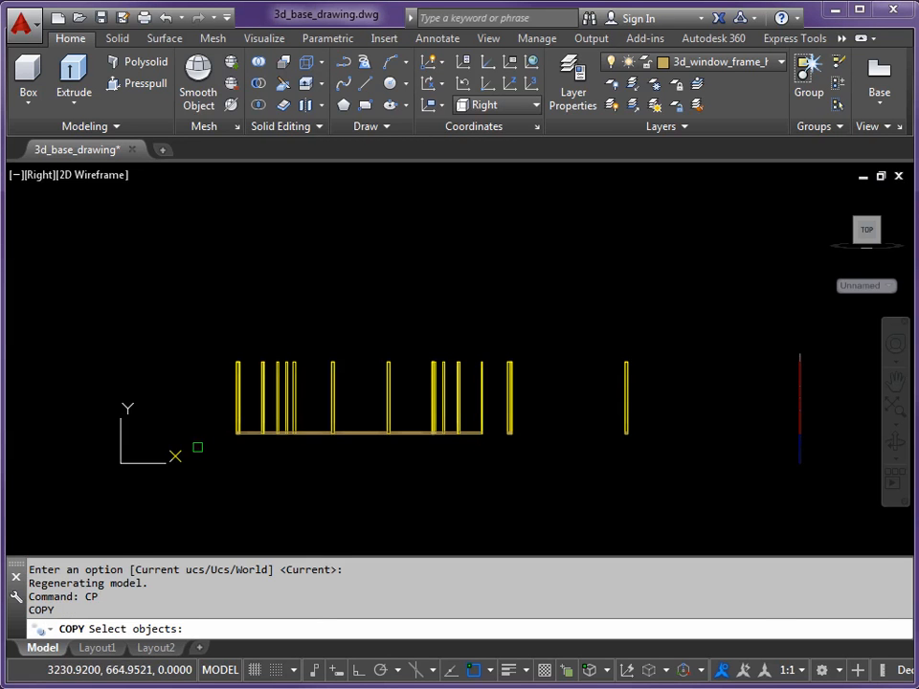
click(197, 456)
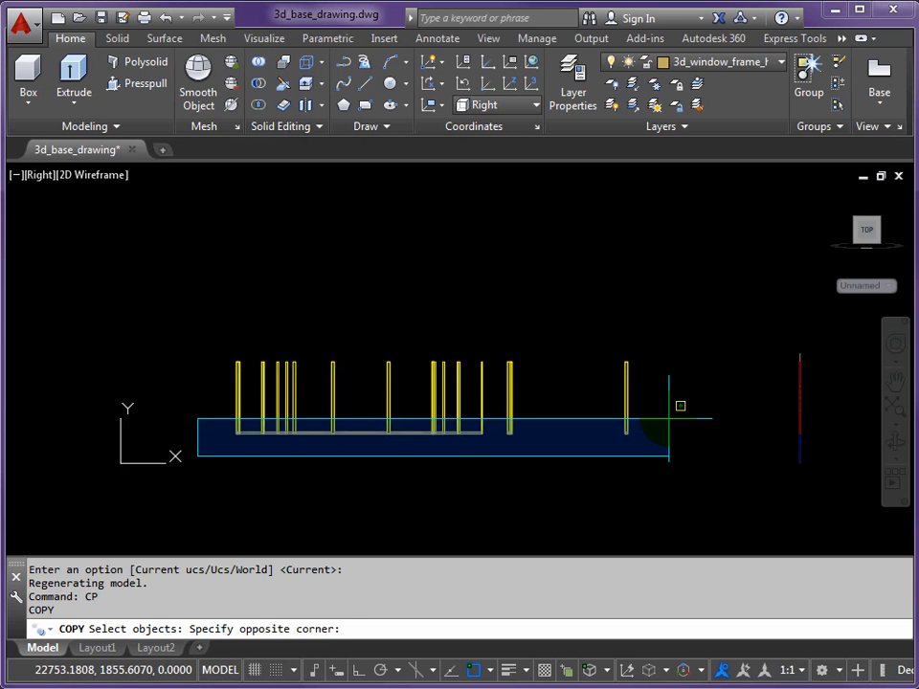
click(669, 418)
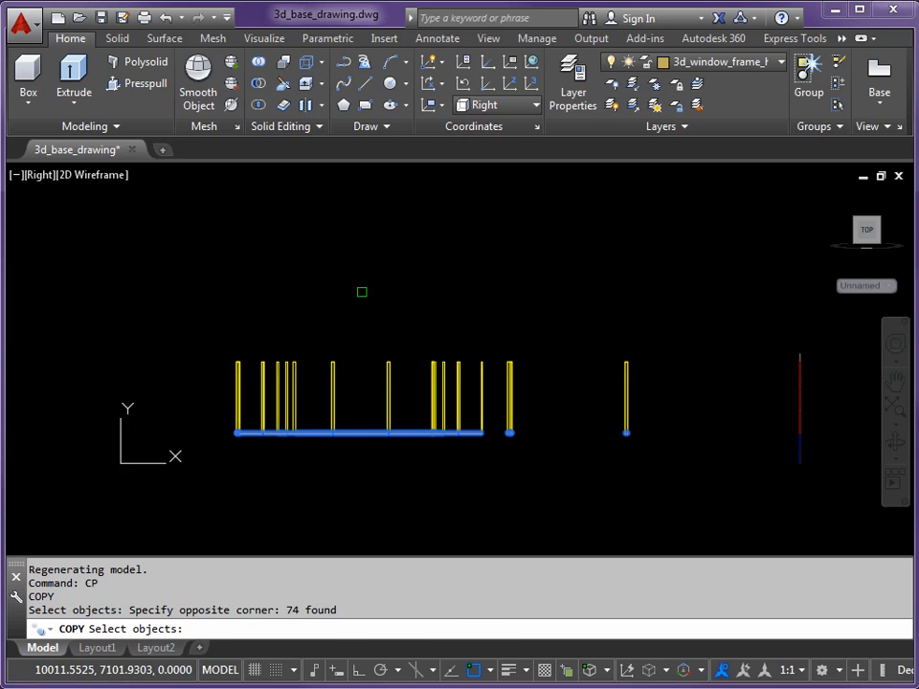
key(Return)
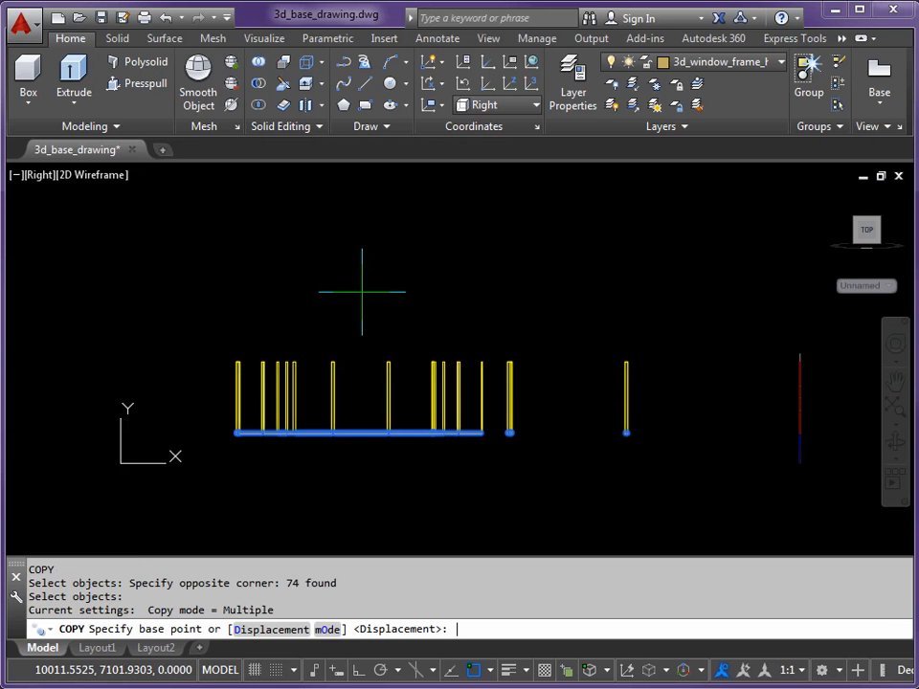
key(F8)
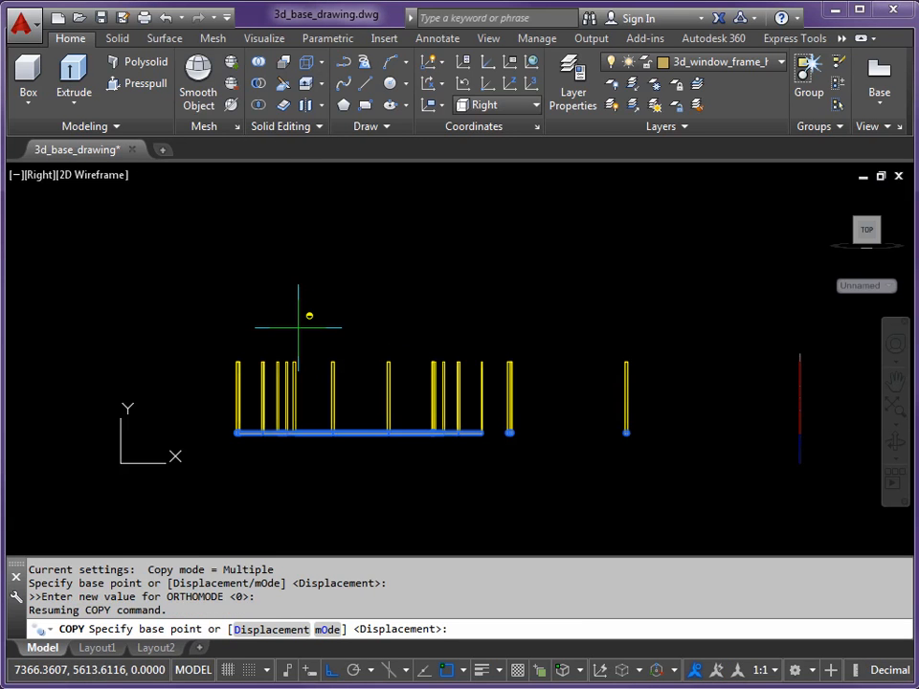
shift+middle_drag(298, 328, 418, 382)
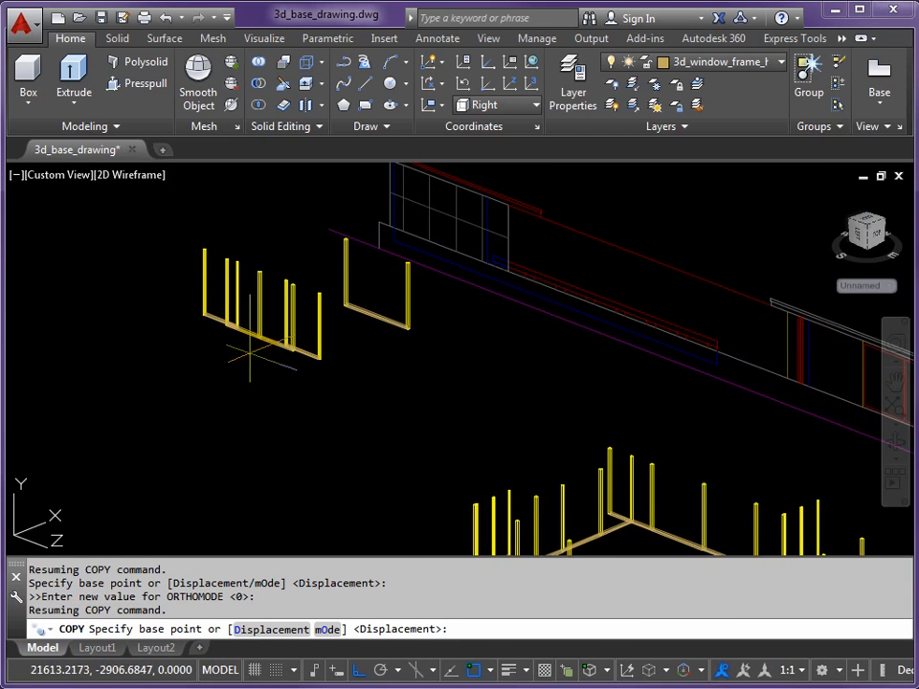
scroll(370, 307, up, 2)
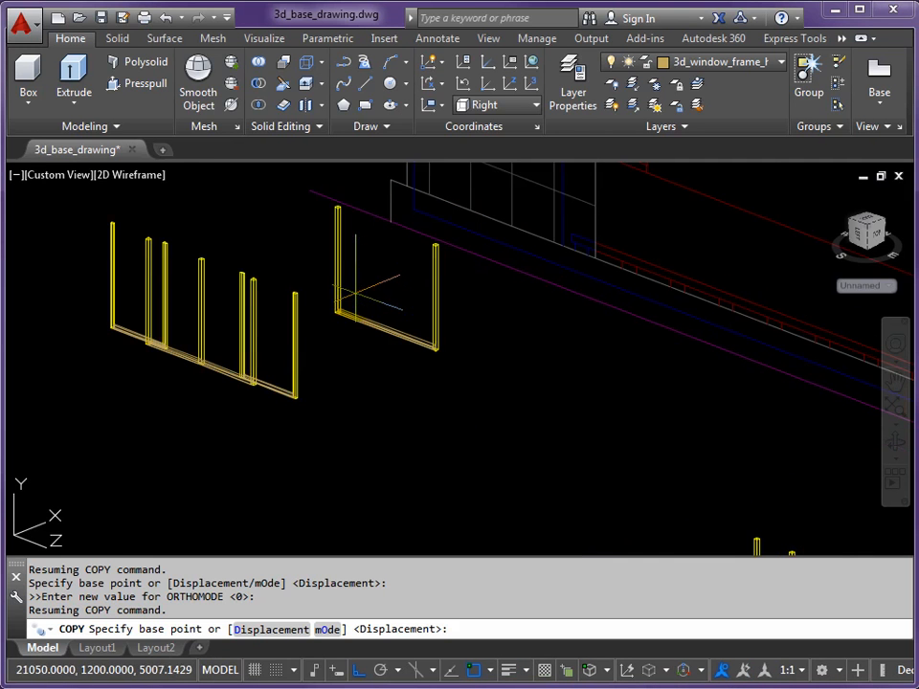
middle_drag(109, 311, 359, 465)
scroll(296, 394, up, 4)
scroll(329, 402, up, 2)
scroll(359, 465, down, 2)
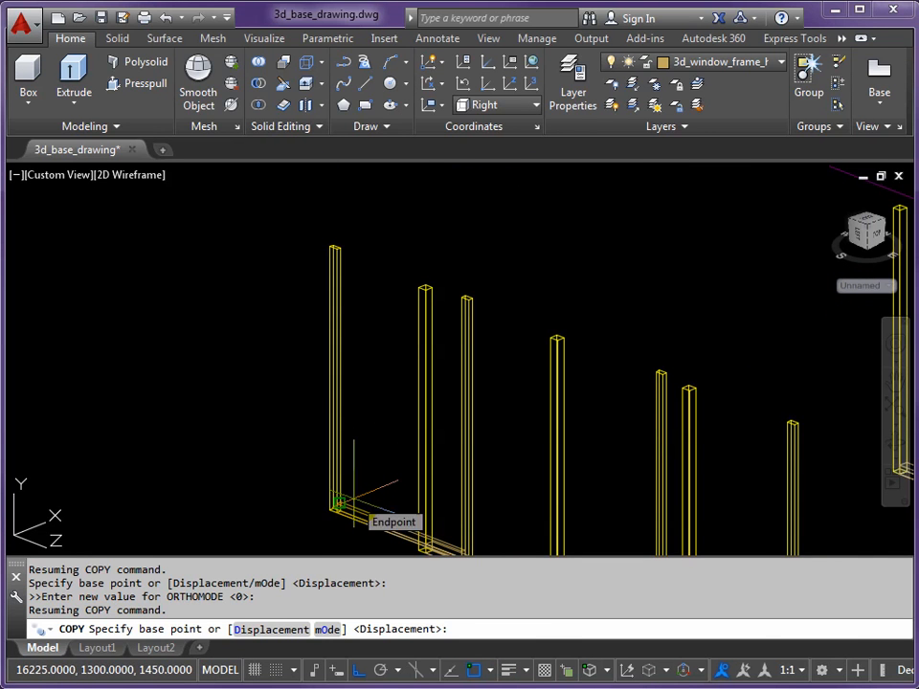
scroll(354, 496, up, 3)
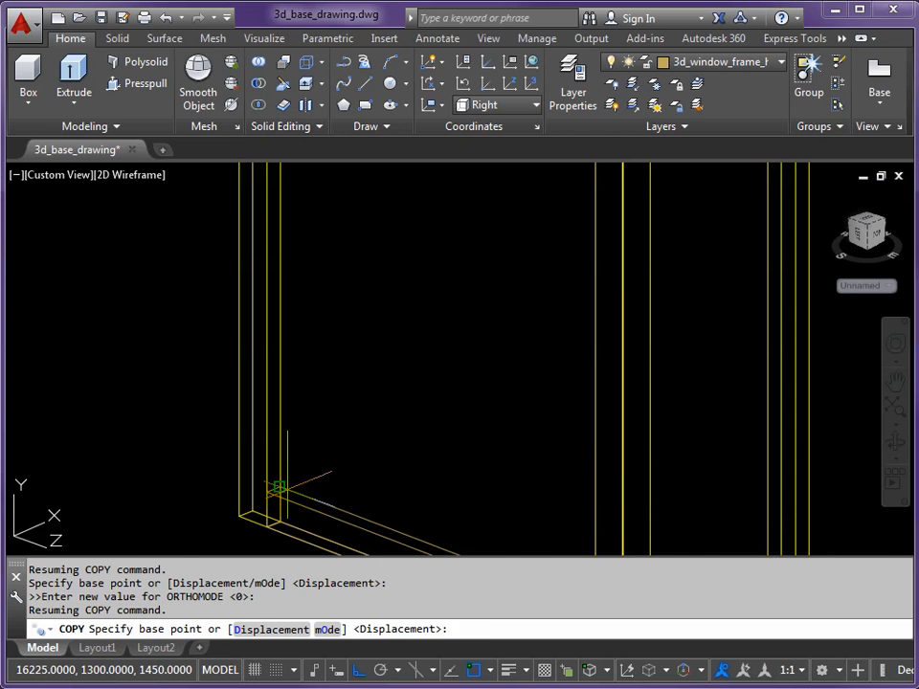
click(277, 487)
scroll(298, 330, down, 2)
middle_drag(300, 303, 304, 513)
middle_drag(306, 374, 307, 498)
scroll(272, 282, up, 3)
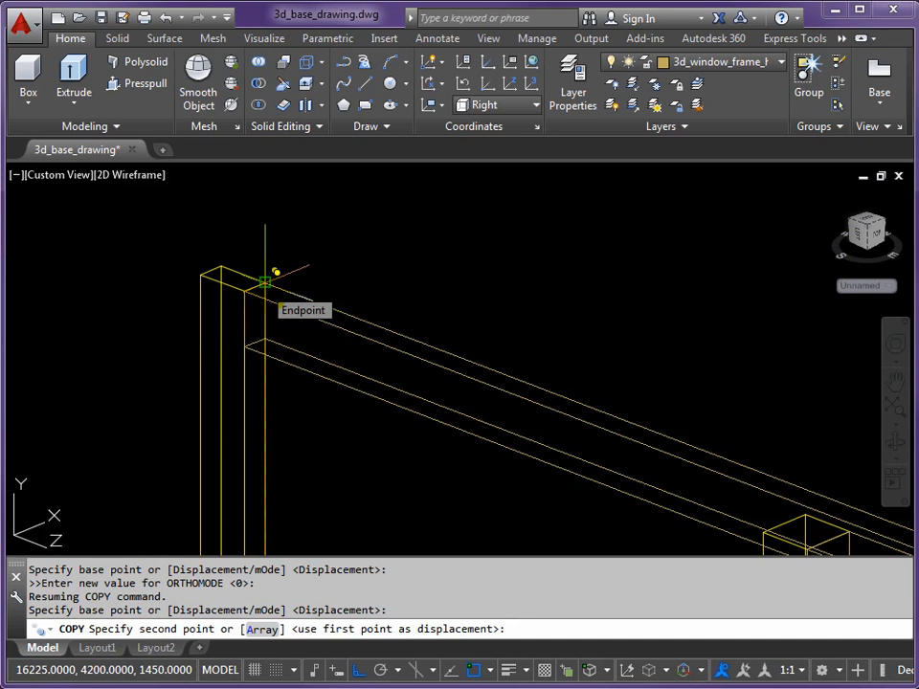
click(265, 282)
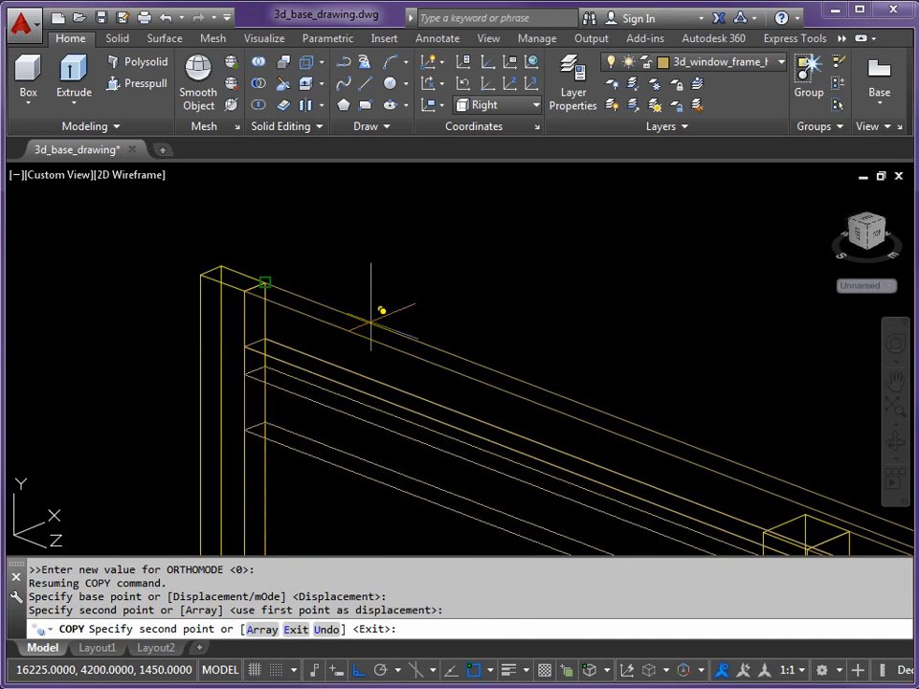
key(Return)
Step: Turn on the 3d_window_glaze_trans and 3d_window_glaze_opaque layers and make 3d_window_glaze_opaque current
scroll(409, 328, down, 6)
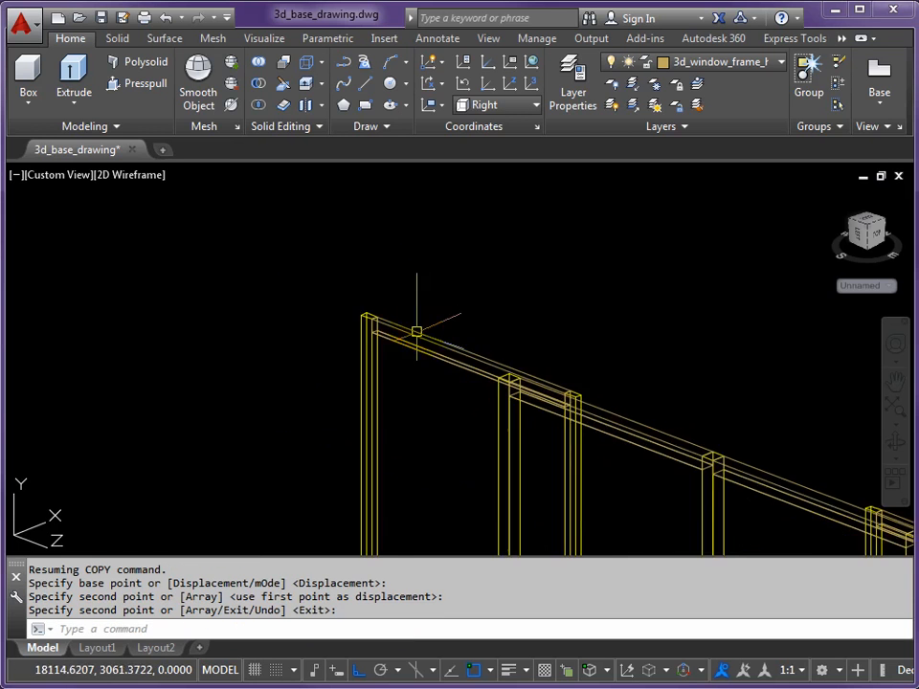
middle_drag(559, 390, 531, 324)
scroll(446, 295, down, 2)
mouse_move(446, 295)
middle_down()
mouse_move(477, 314)
mouse_move(462, 373)
middle_up()
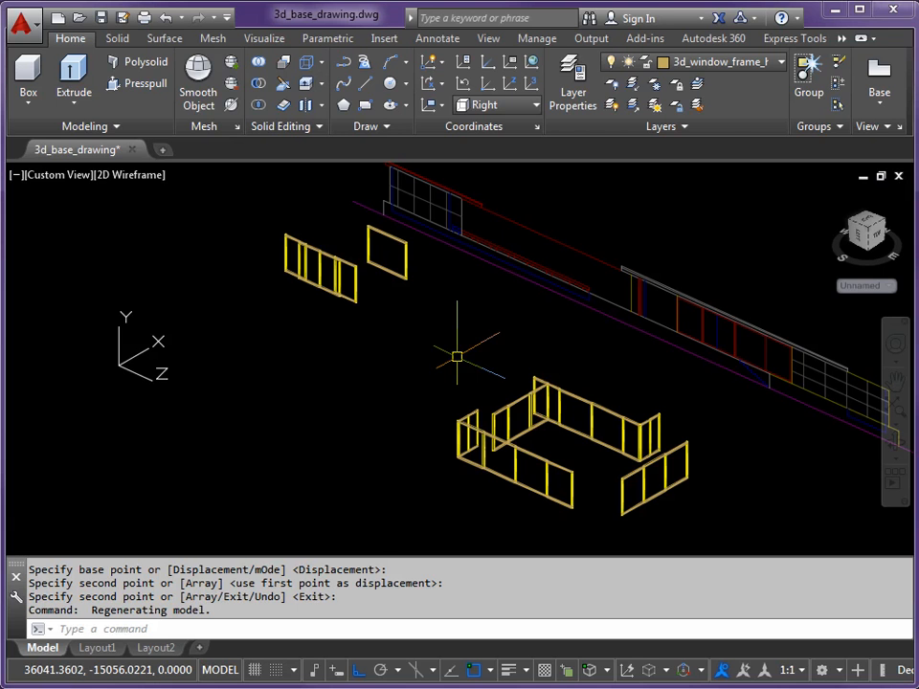
click(782, 63)
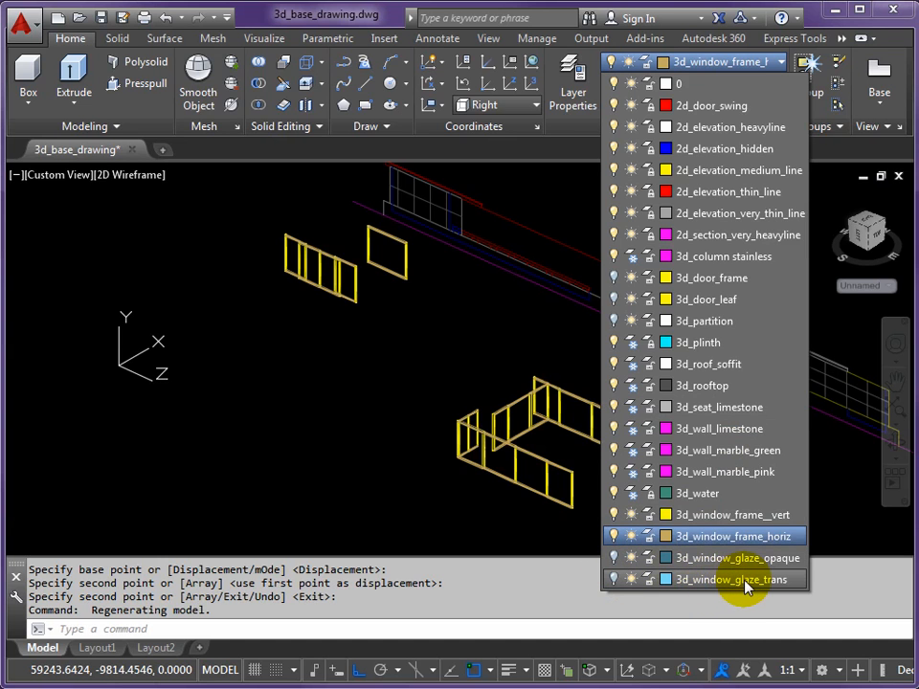
click(613, 579)
click(614, 558)
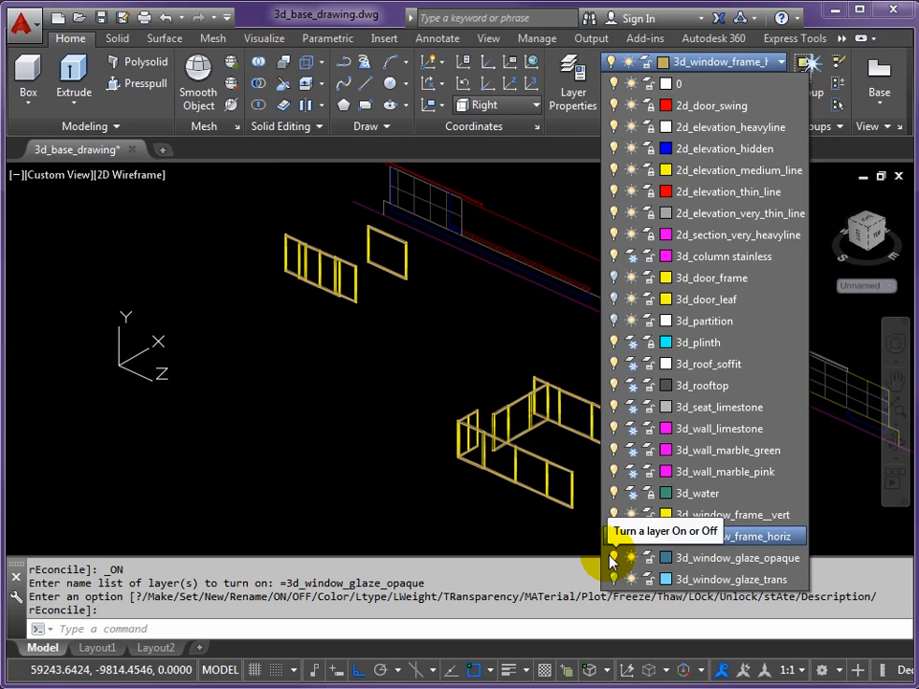
click(743, 560)
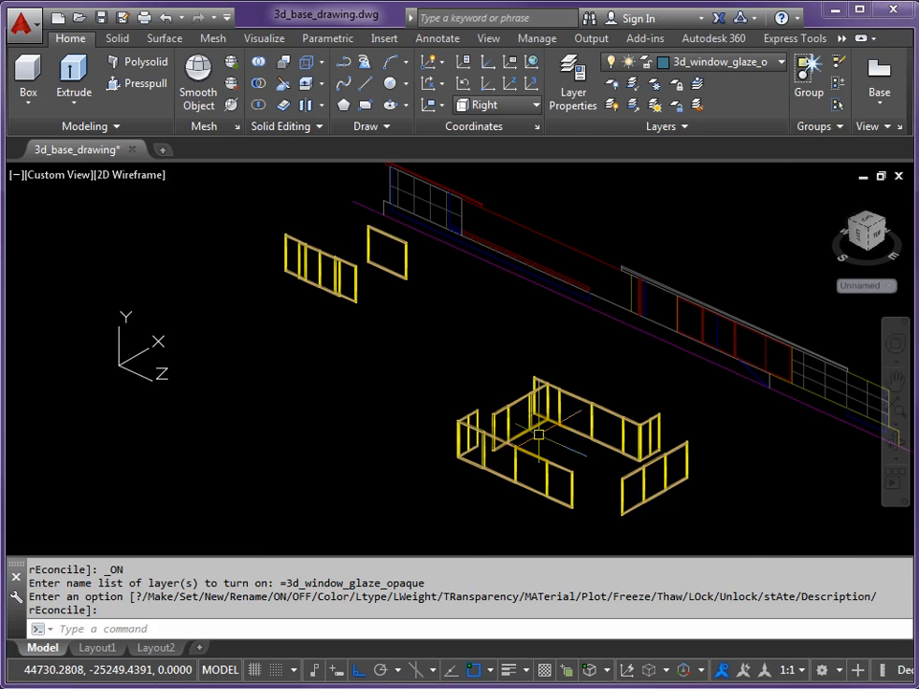
Step: Return the coordinate system to World with the UCS command
scroll(537, 431, up, 5)
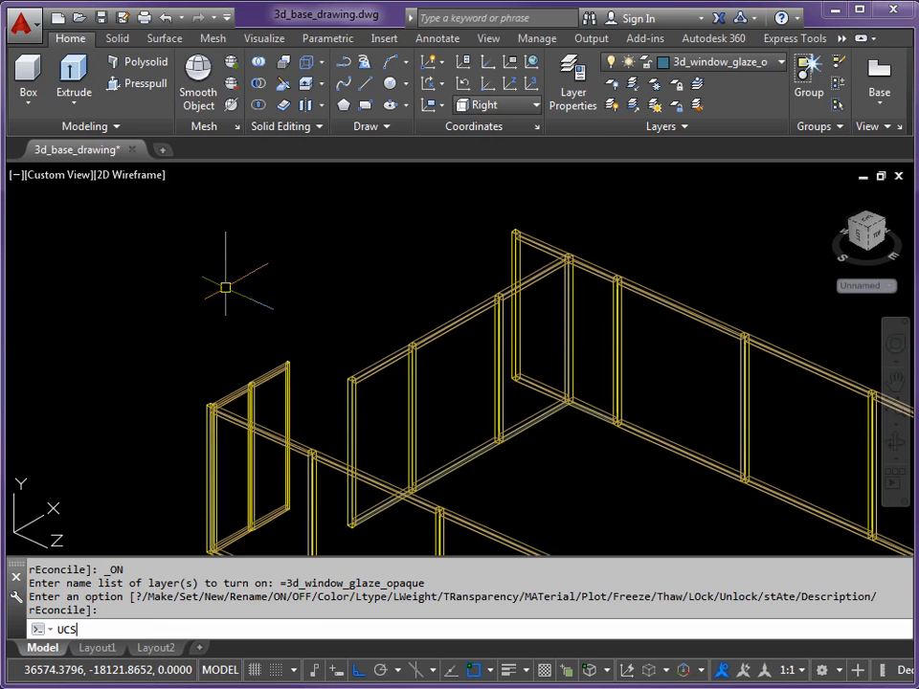
key(Return)
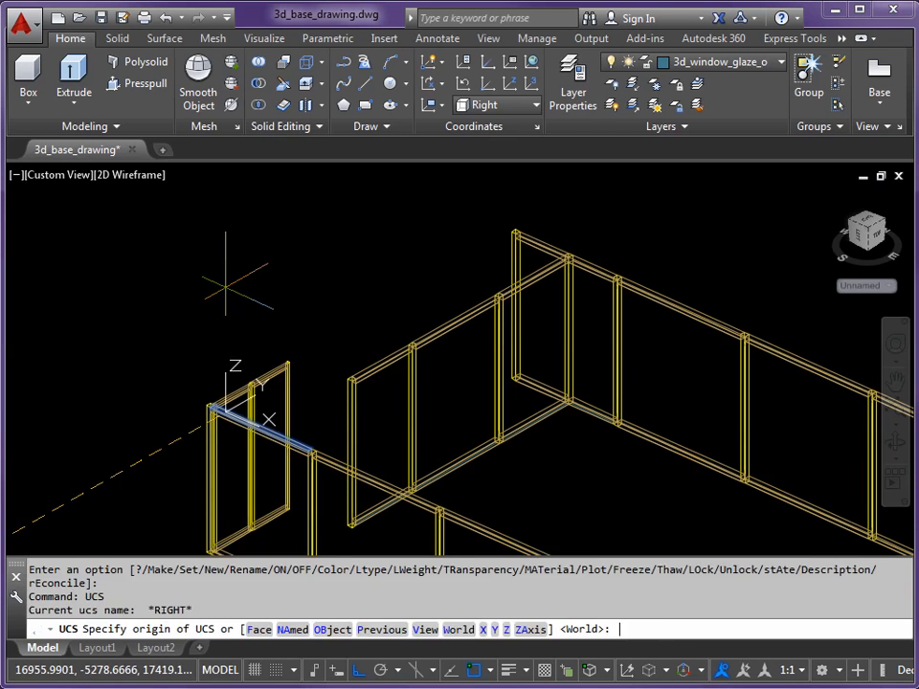
key(Return)
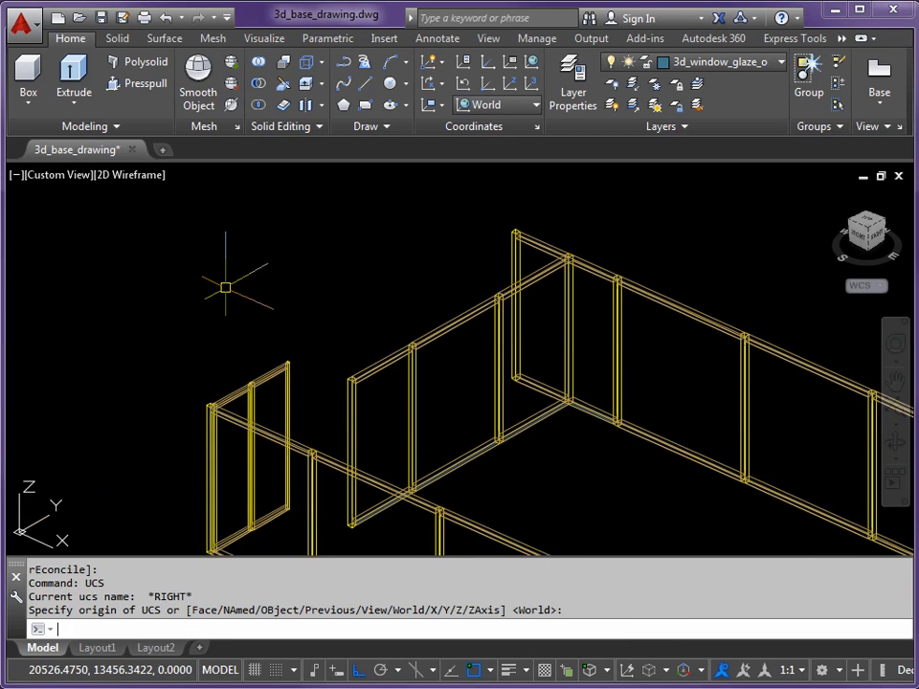
Step: Enable the Midpoint object snap in addition to Endpoint for work at the bottom window frame corners
click(491, 671)
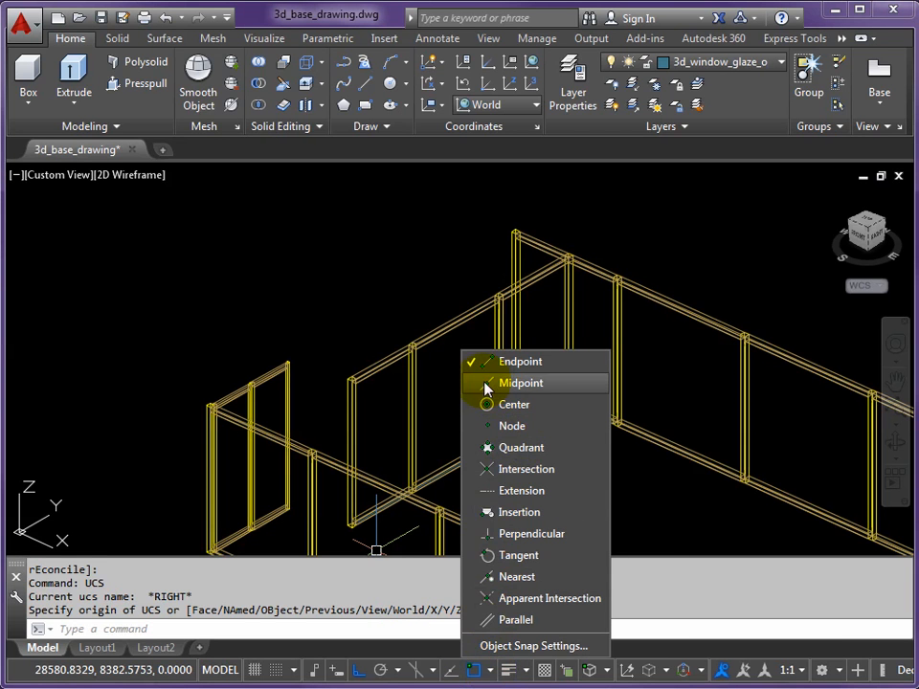
click(383, 426)
scroll(374, 525, up, 4)
middle_drag(374, 524, 547, 420)
scroll(547, 419, up, 2)
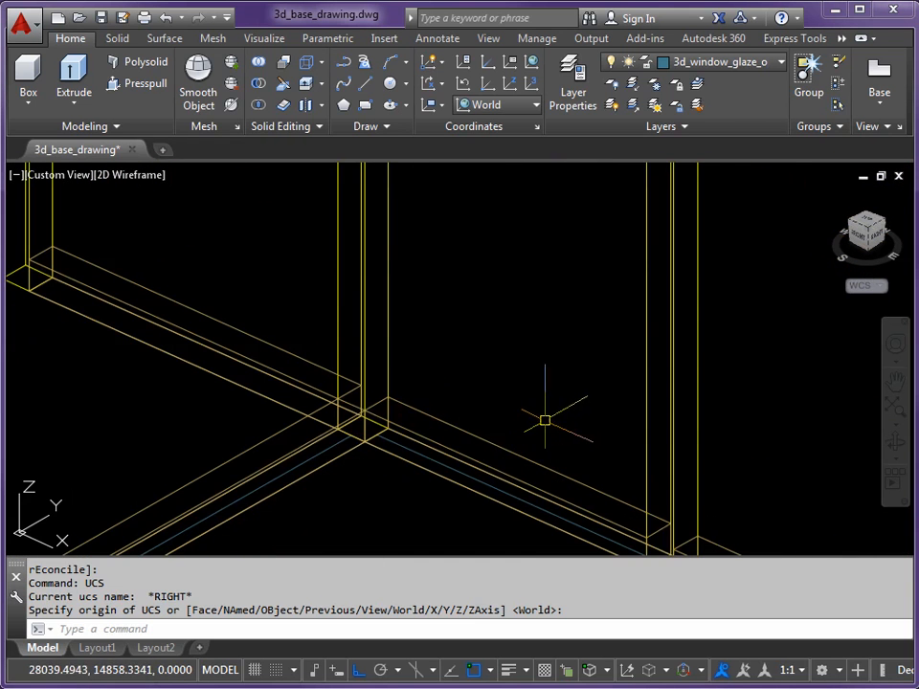
scroll(377, 400, up, 2)
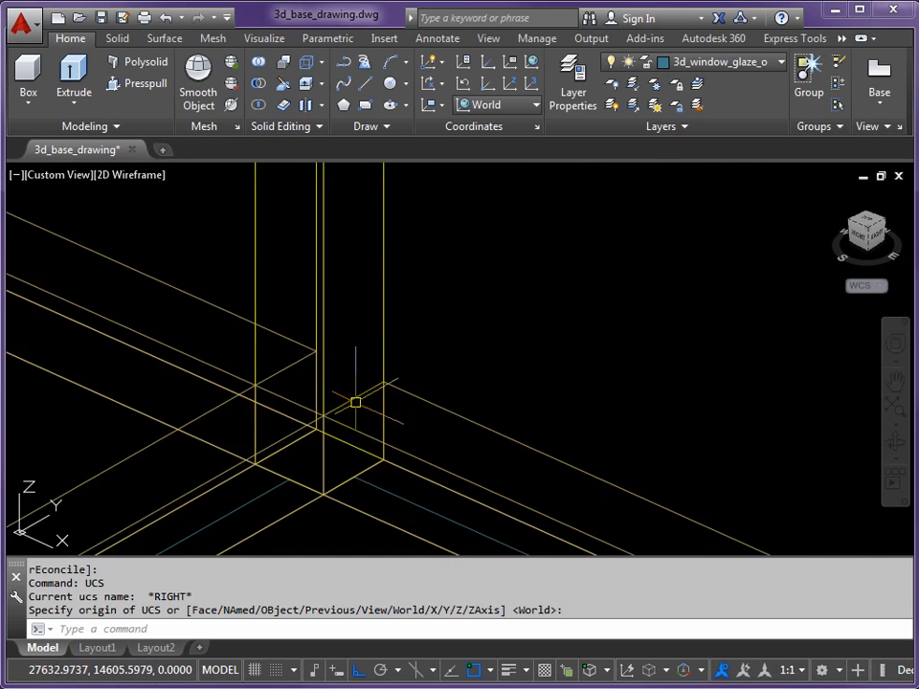
middle_drag(369, 404, 631, 456)
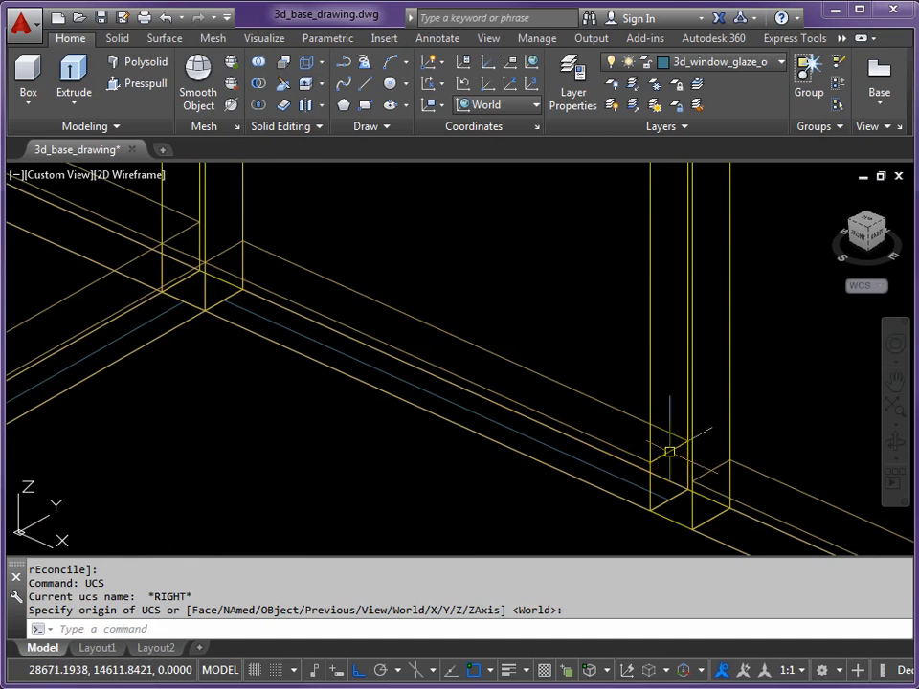
Step: Glaze the narrow bay beside the building corner with a 3DFACE joining the midpoints of the bottom and top frames' inner end edges
scroll(663, 262, down, 3)
scroll(584, 308, up, 2)
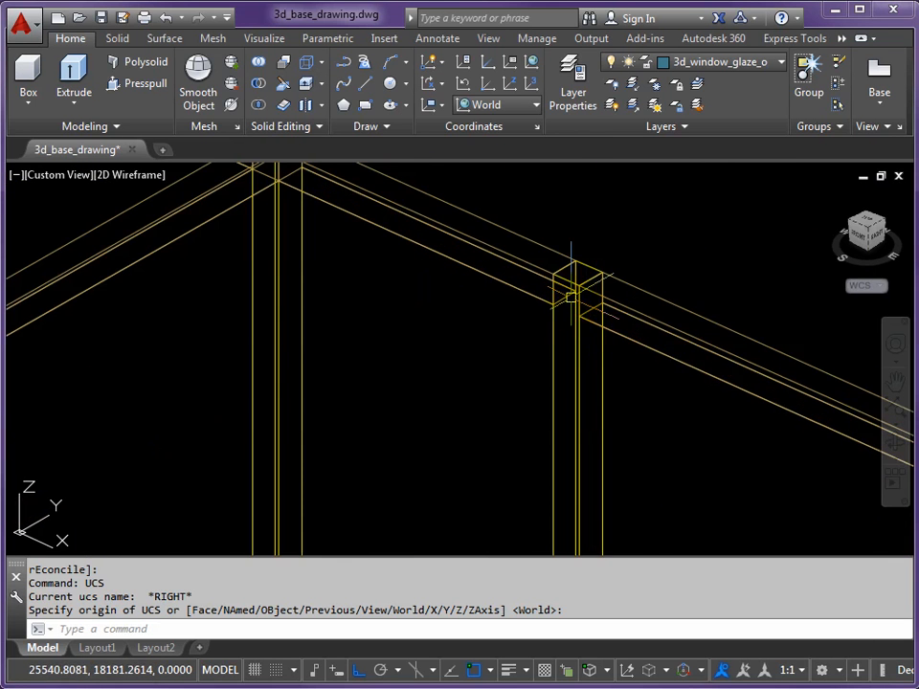
middle_drag(565, 294, 373, 323)
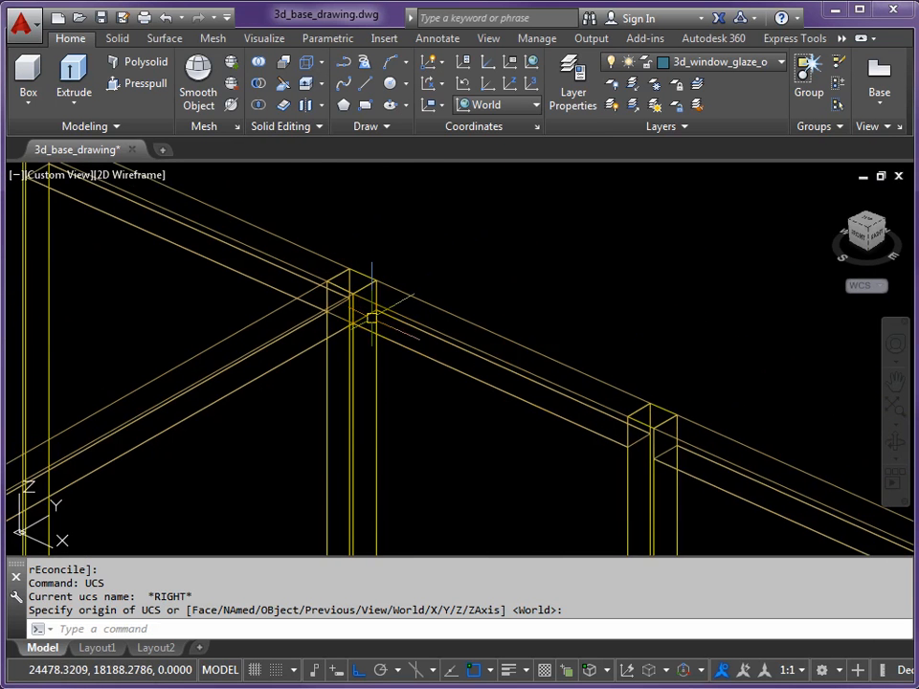
scroll(425, 383, down, 2)
middle_drag(458, 475, 465, 298)
mouse_move(474, 421)
middle_down()
mouse_move(478, 289)
mouse_move(459, 323)
middle_up()
scroll(435, 332, up, 2)
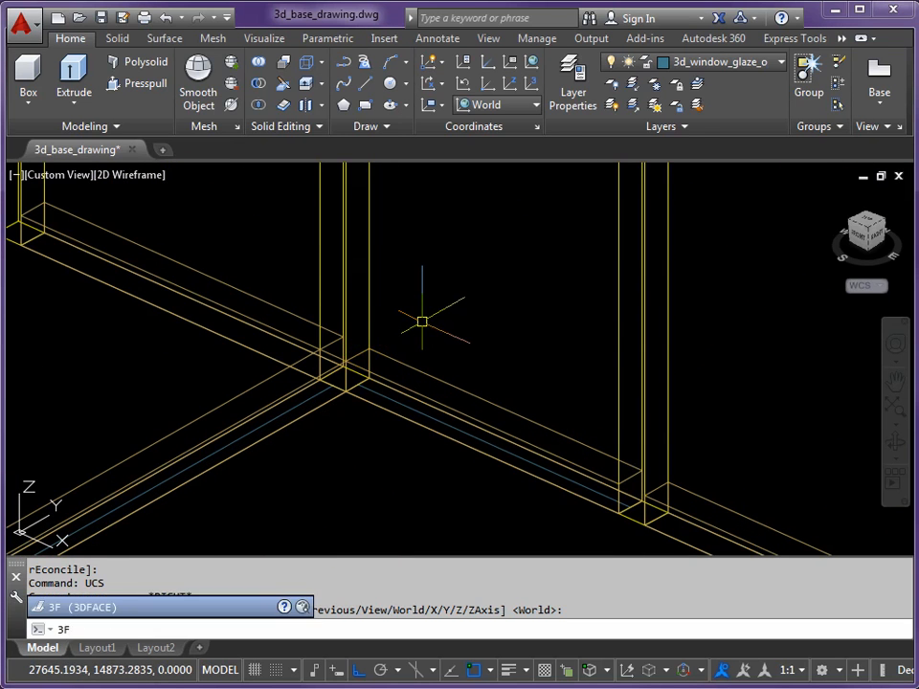
key(Return)
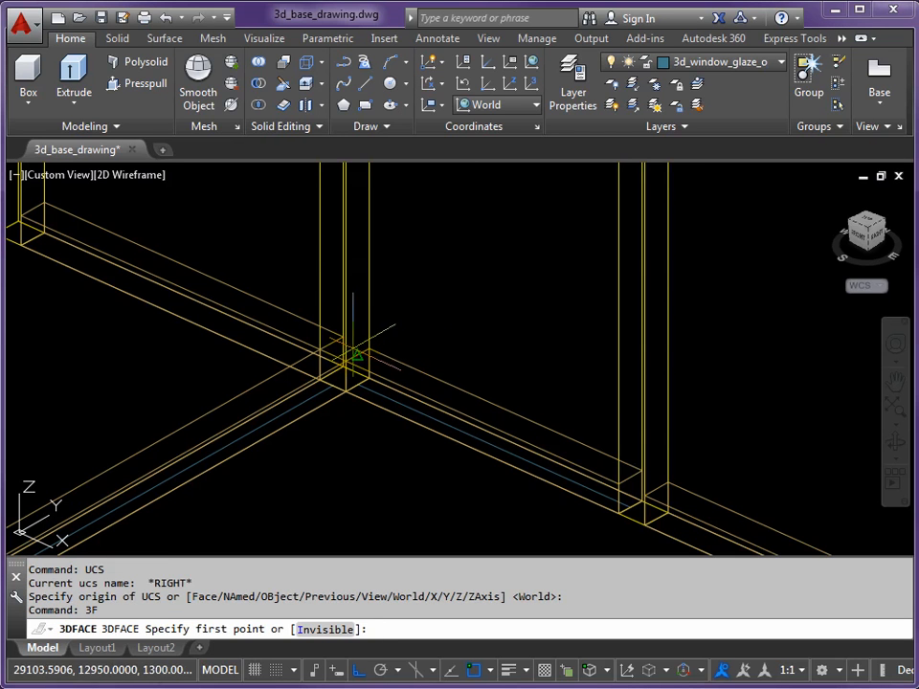
click(358, 354)
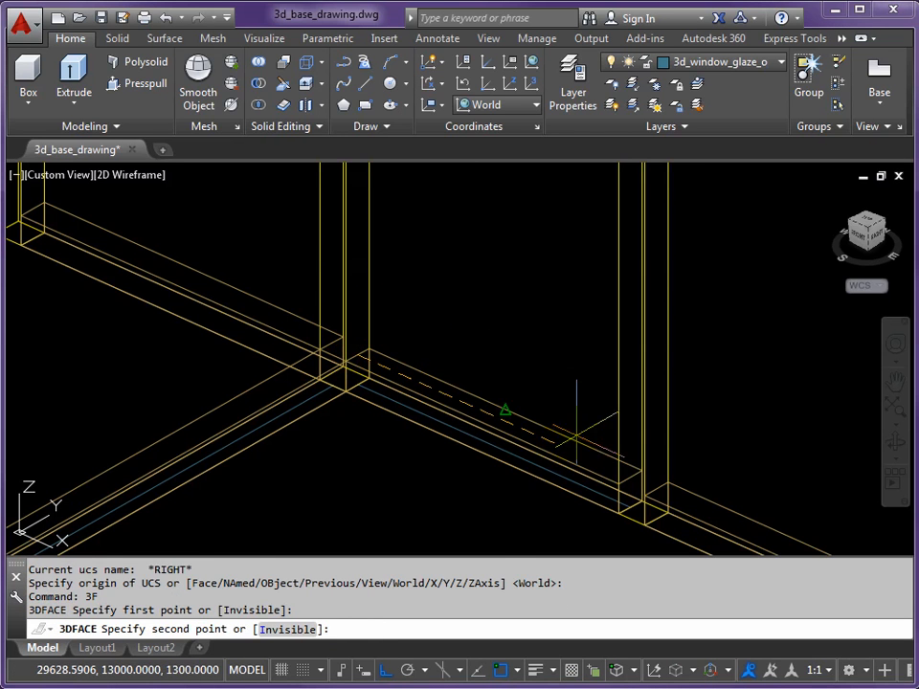
click(629, 478)
middle_drag(611, 329, 544, 492)
middle_drag(544, 293, 551, 464)
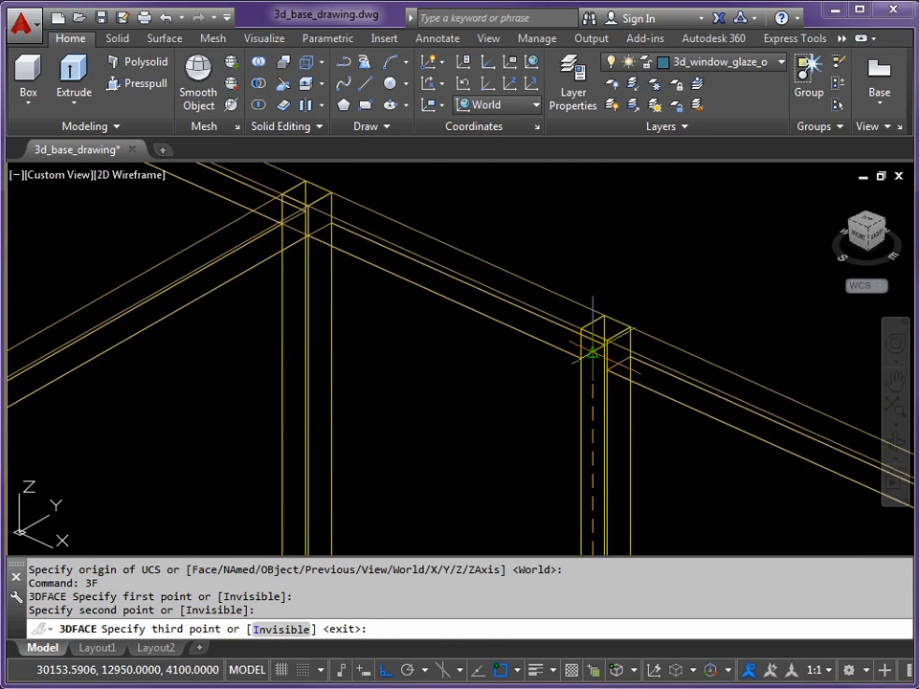
click(593, 353)
click(319, 229)
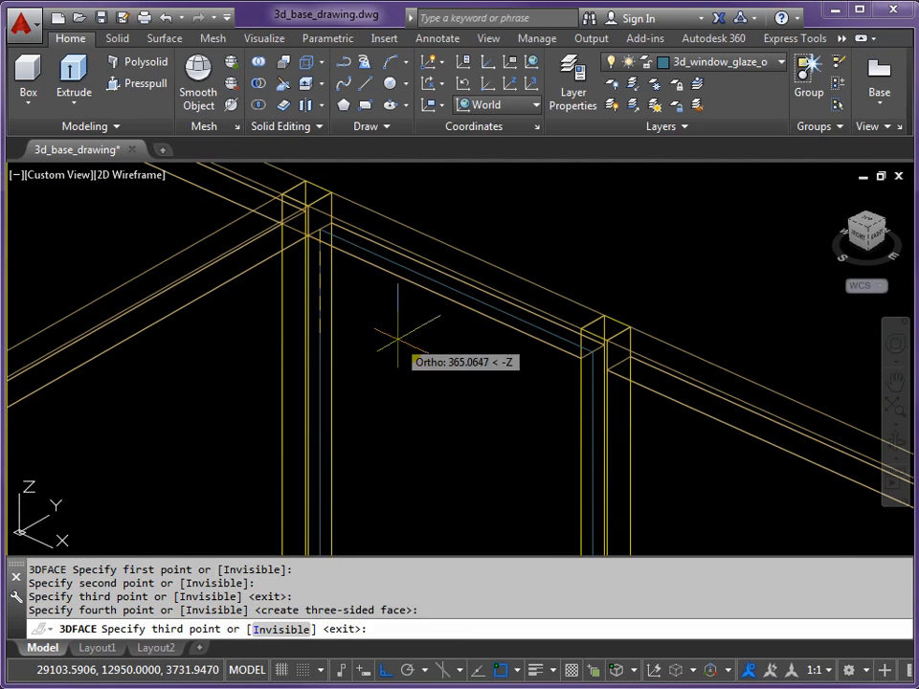
key(Return)
Step: Inspect how the new glass pane sits within the frames in Shaded with edges style, and return to 2D Wireframe
scroll(436, 353, down, 4)
middle_drag(437, 359, 423, 237)
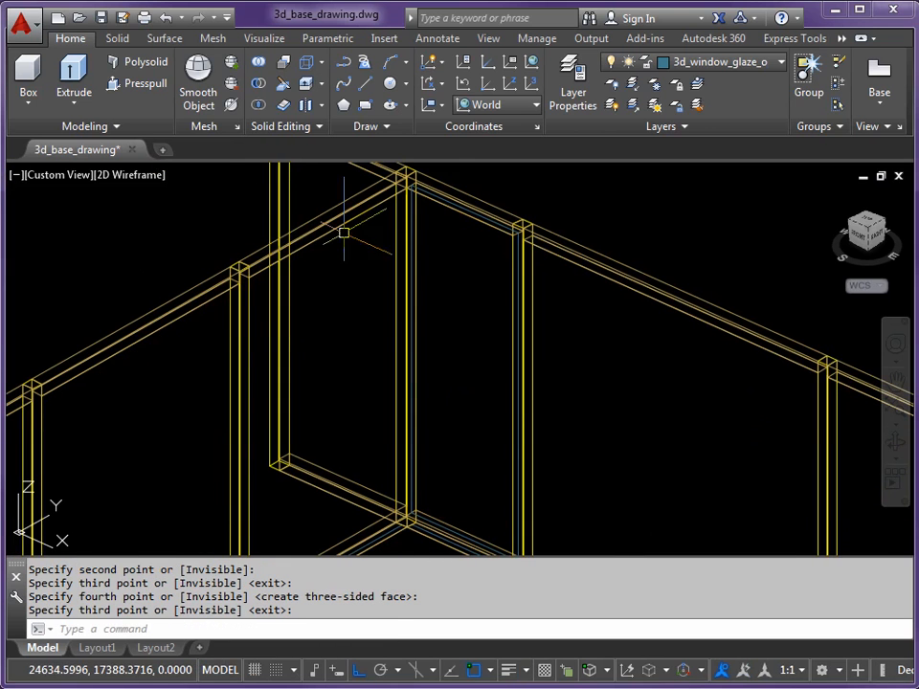
click(139, 176)
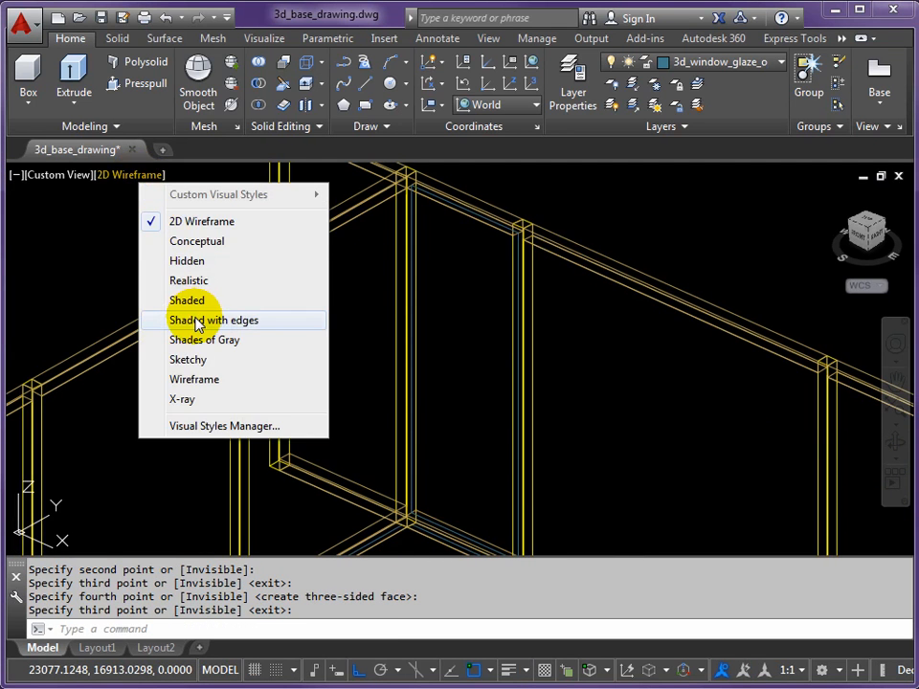
click(196, 326)
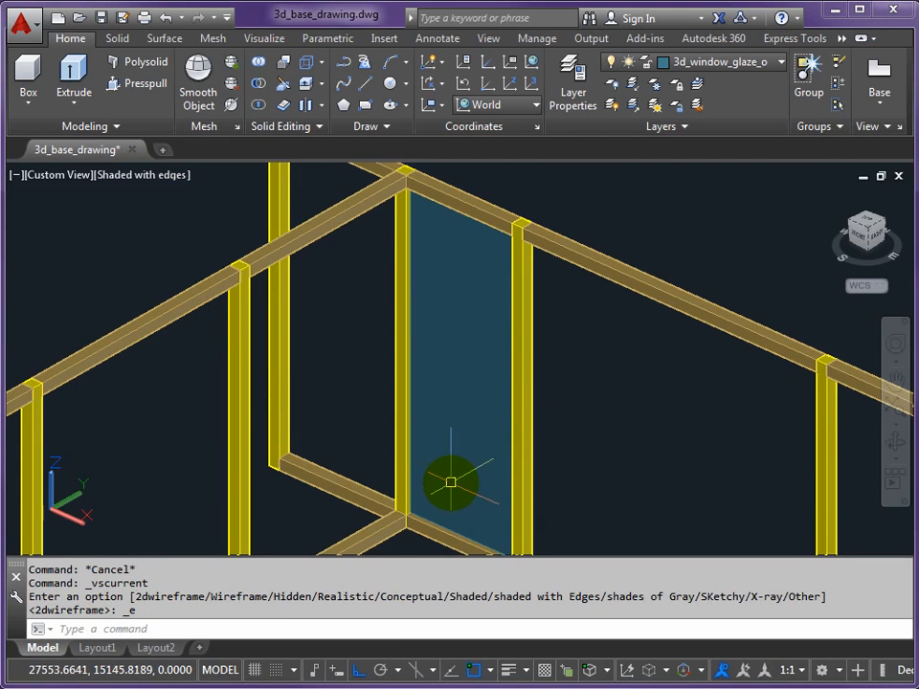
middle_drag(445, 407, 470, 342)
scroll(425, 353, up, 3)
scroll(436, 260, down, 3)
middle_drag(441, 287, 451, 454)
scroll(397, 282, up, 4)
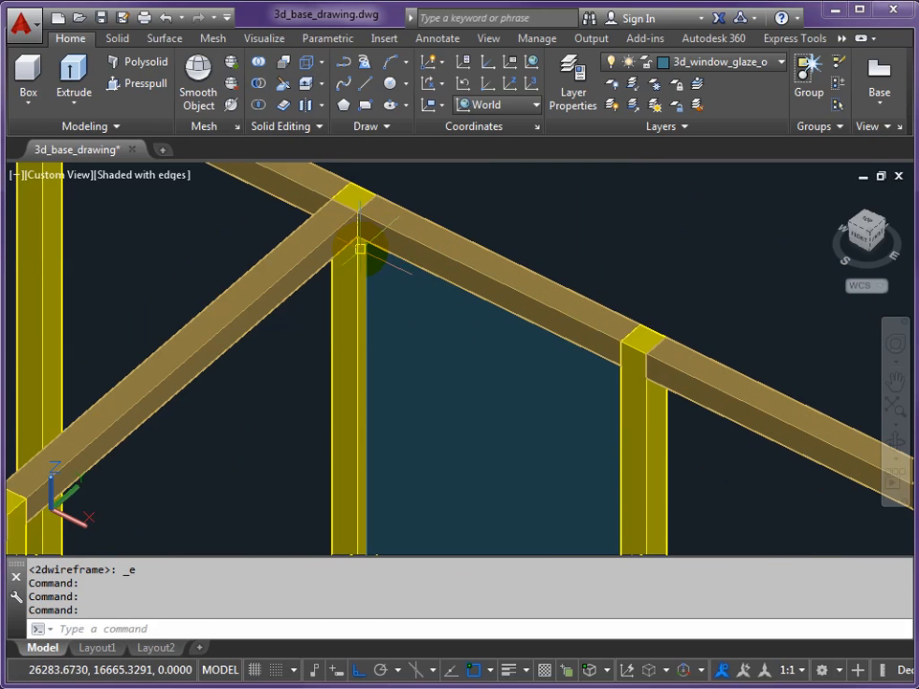
click(140, 178)
click(197, 226)
Step: Glaze the adjoining three-bay wall with one 3DFACE spanning from its free-end post to the corner post, through the horizontal frames' inner end-edge midpoints
shift+middle_drag(206, 248, 375, 307)
scroll(180, 457, up, 5)
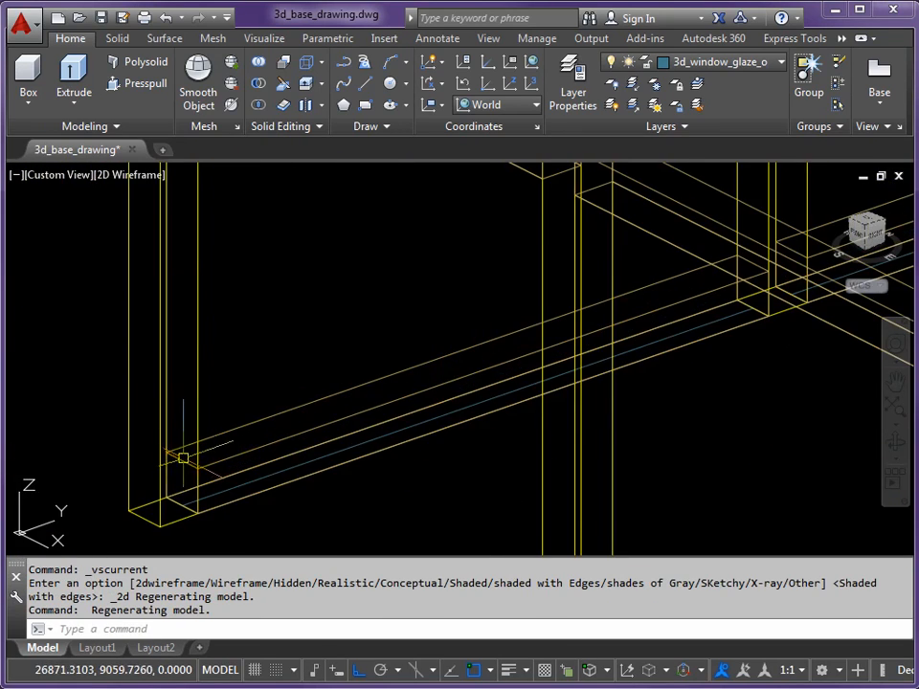
key(Return)
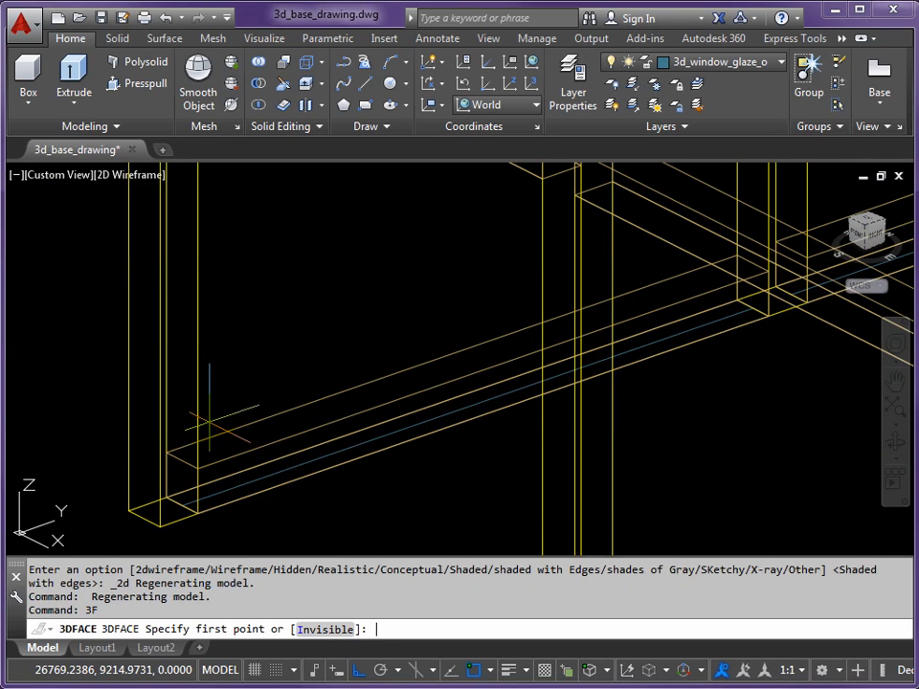
click(181, 460)
scroll(182, 459, down, 3)
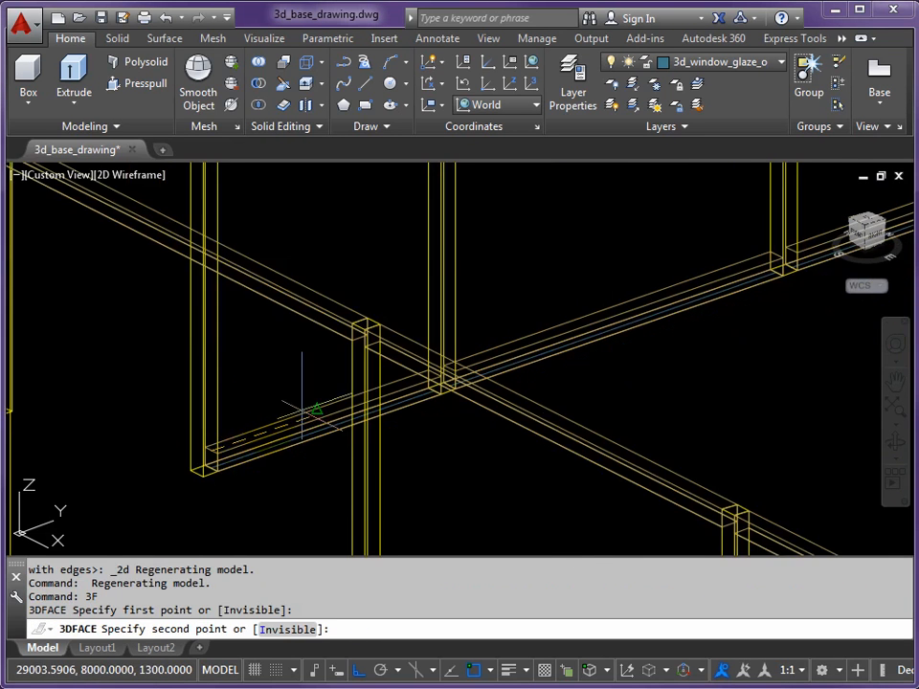
scroll(514, 368, up, 4)
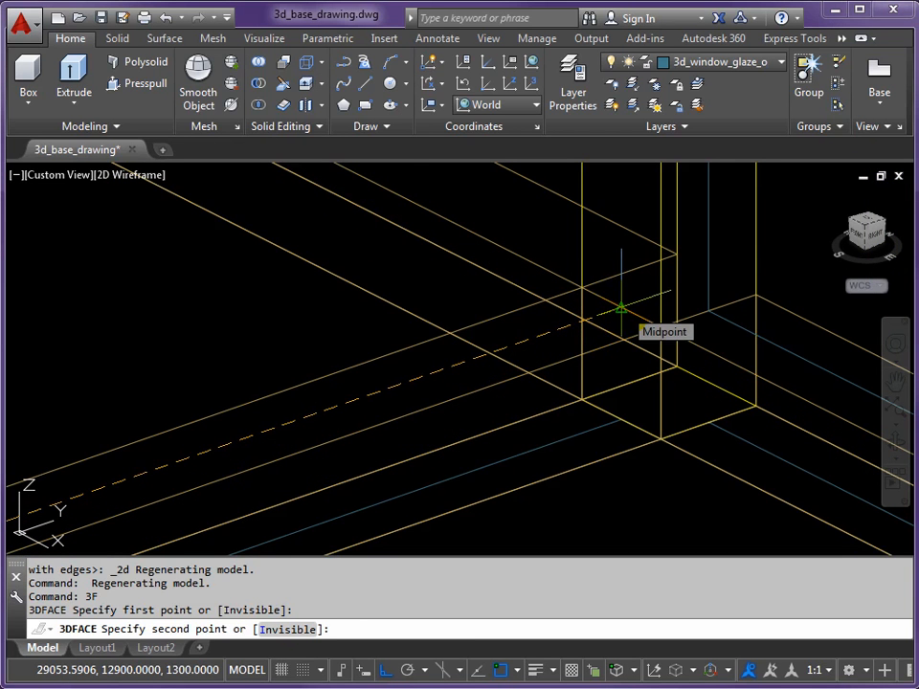
click(620, 308)
scroll(593, 493, up, 6)
middle_drag(595, 485, 599, 550)
middle_drag(591, 204, 589, 371)
scroll(588, 371, up, 3)
scroll(594, 331, up, 2)
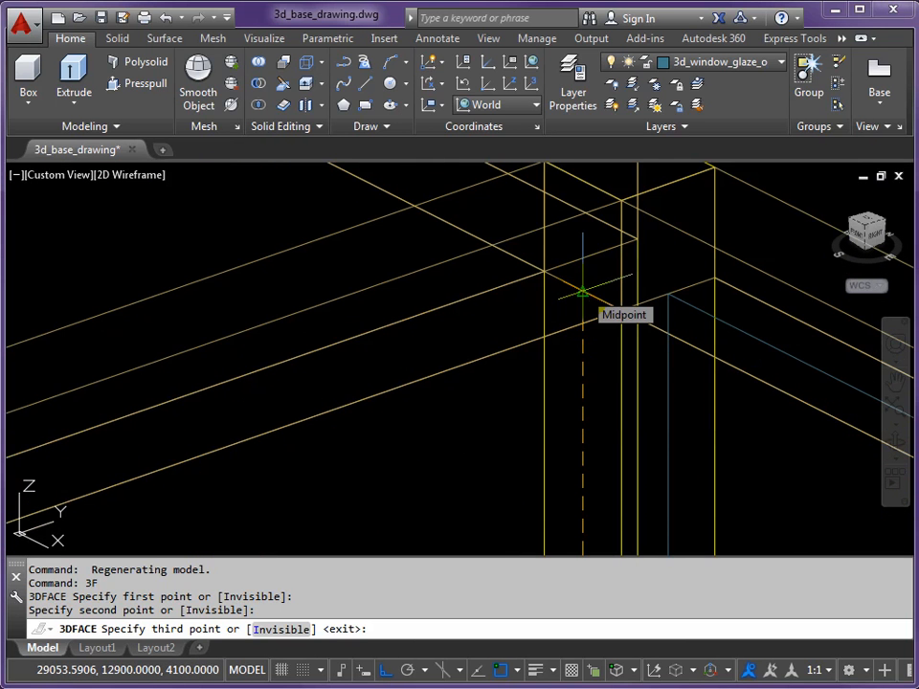
click(582, 292)
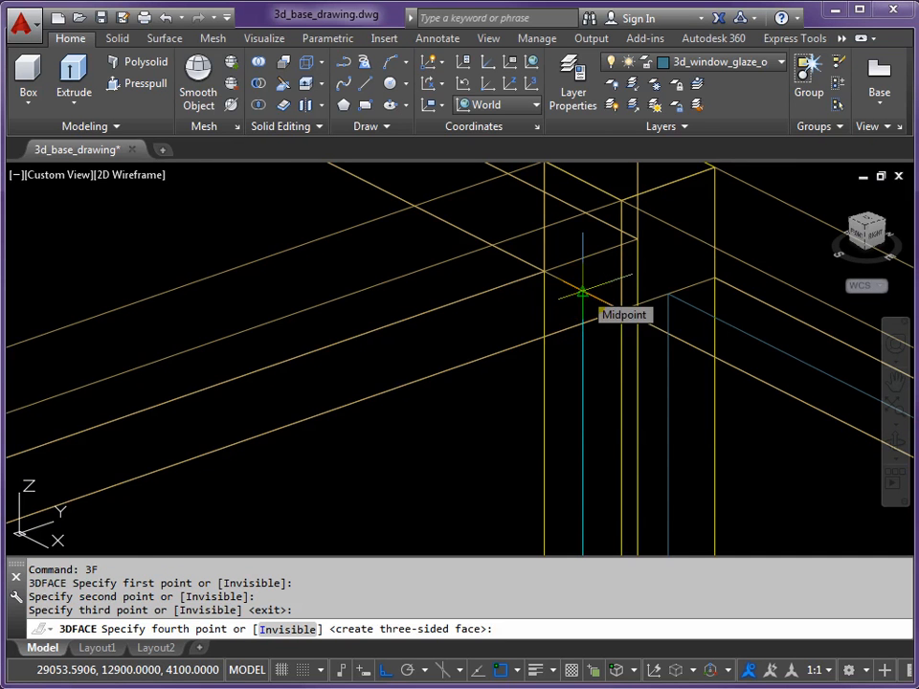
scroll(249, 414, down, 3)
mouse_move(348, 379)
middle_down()
mouse_move(52, 420)
mouse_move(330, 365)
middle_up()
scroll(65, 426, up, 3)
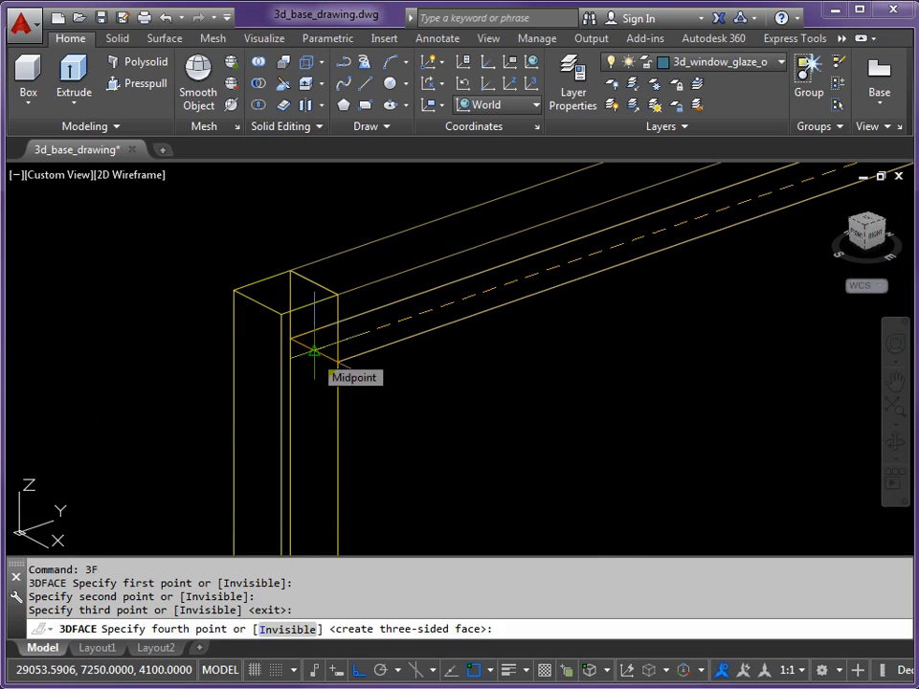
click(314, 353)
key(Return)
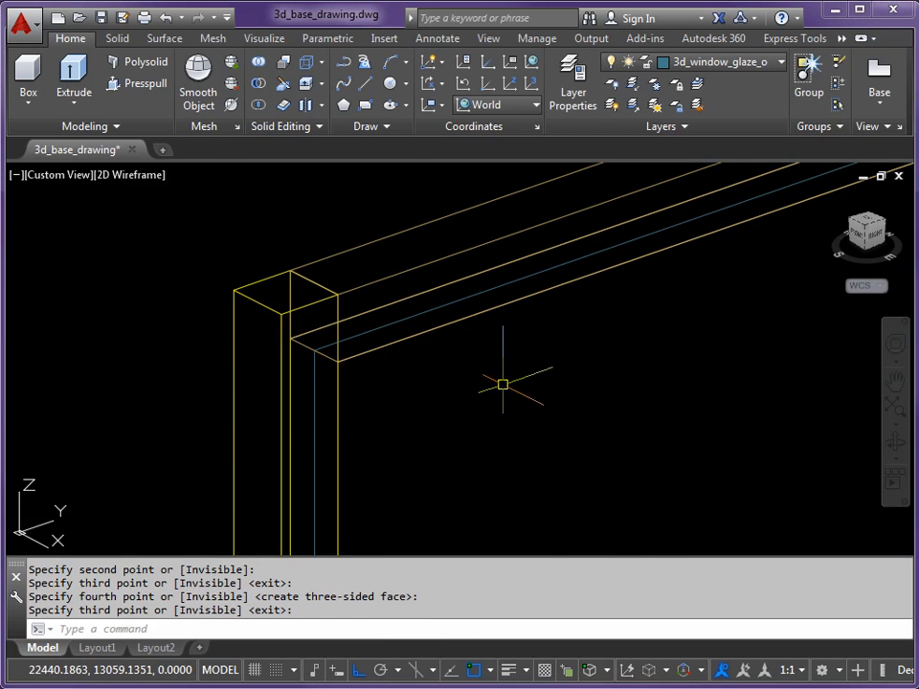
Step: Display the model in Shaded with edges style and examine both opaque glass panes meeting at the corner
scroll(503, 384, down, 6)
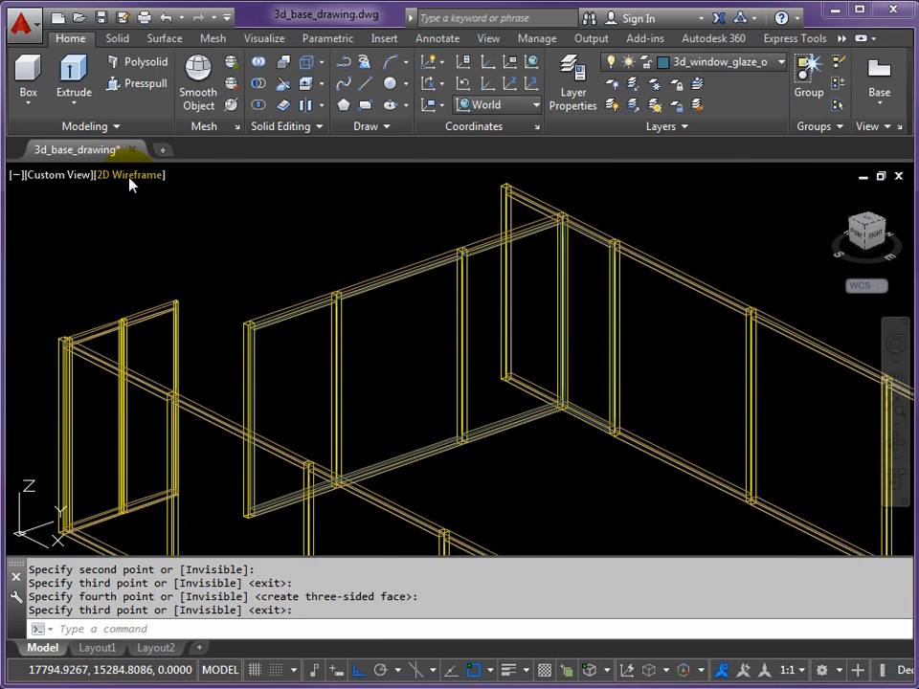
click(127, 176)
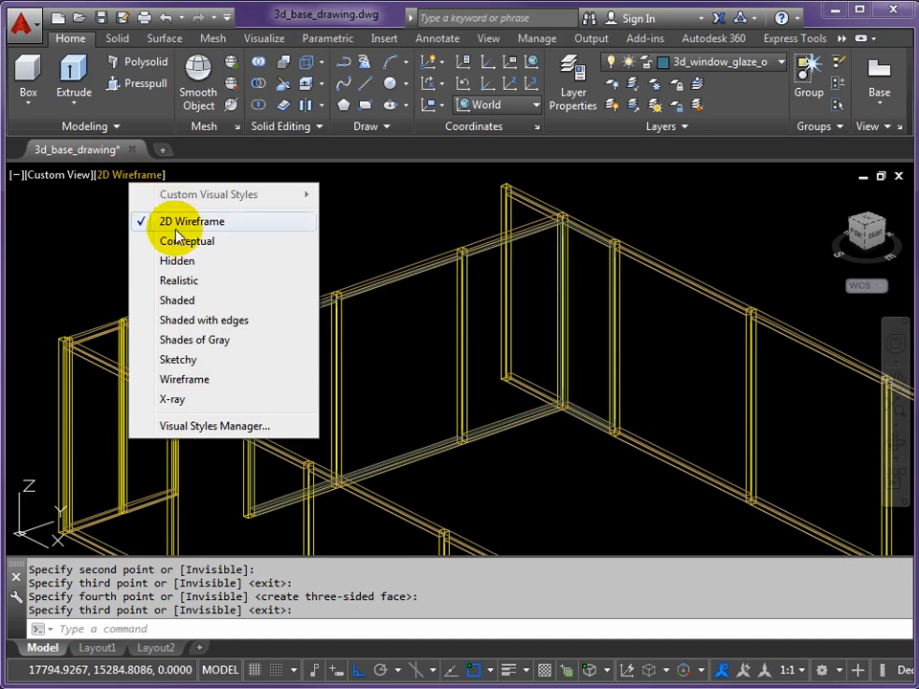
click(171, 319)
mouse_move(399, 384)
shift+middle_down()
mouse_move(411, 369)
mouse_move(588, 347)
mouse_move(396, 375)
shift+middle_up()
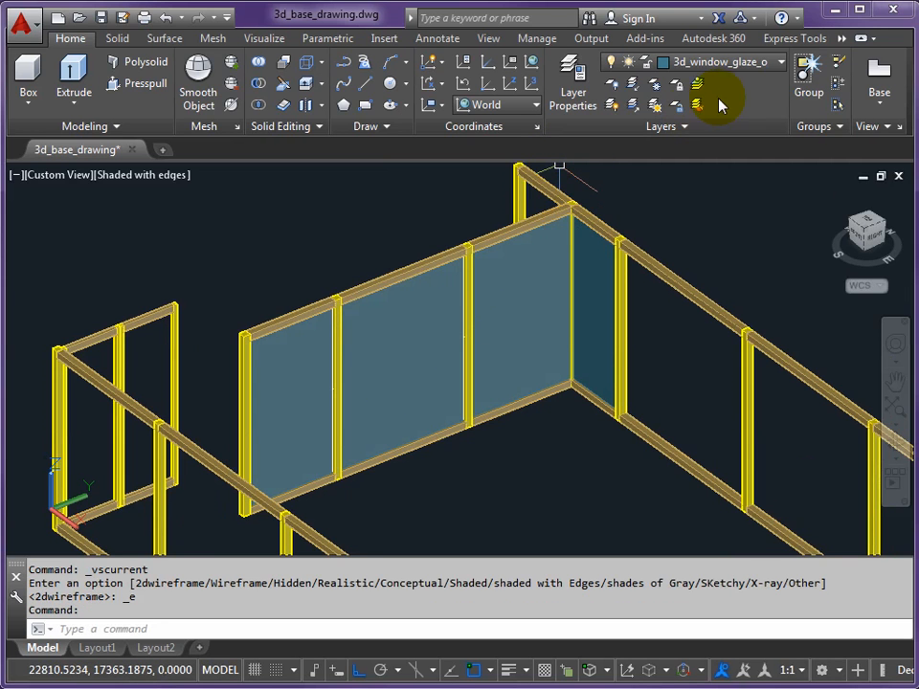
Step: Turn on the 3d_window_glaze_trans layer and make it current
click(781, 63)
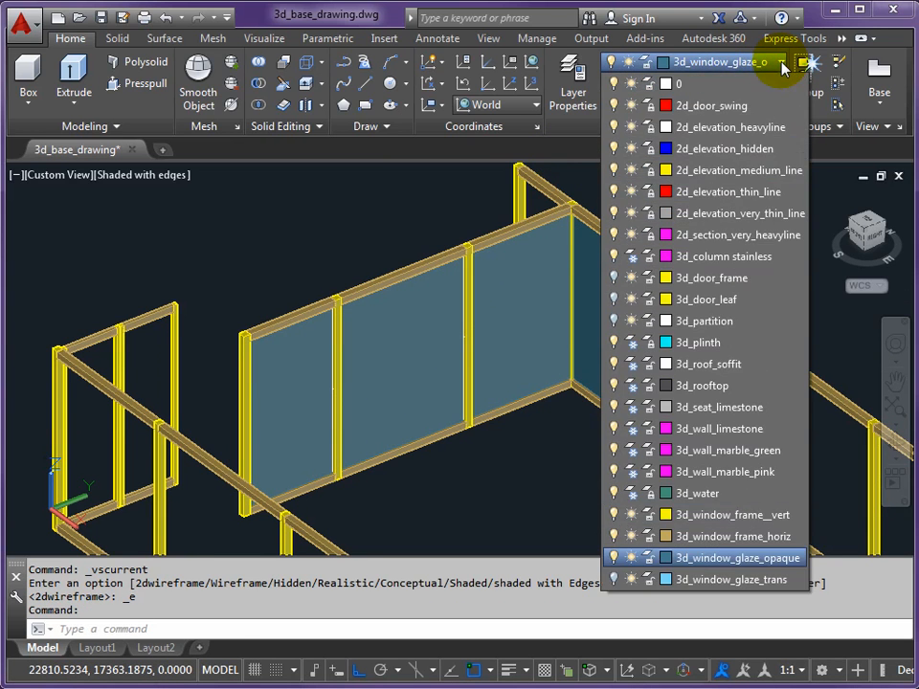
click(614, 580)
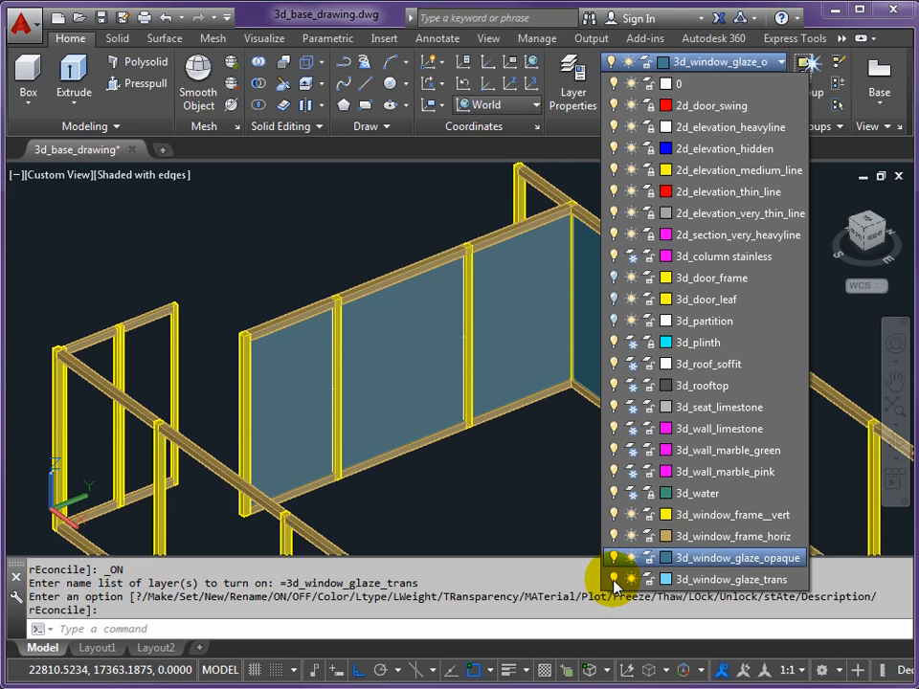
click(730, 580)
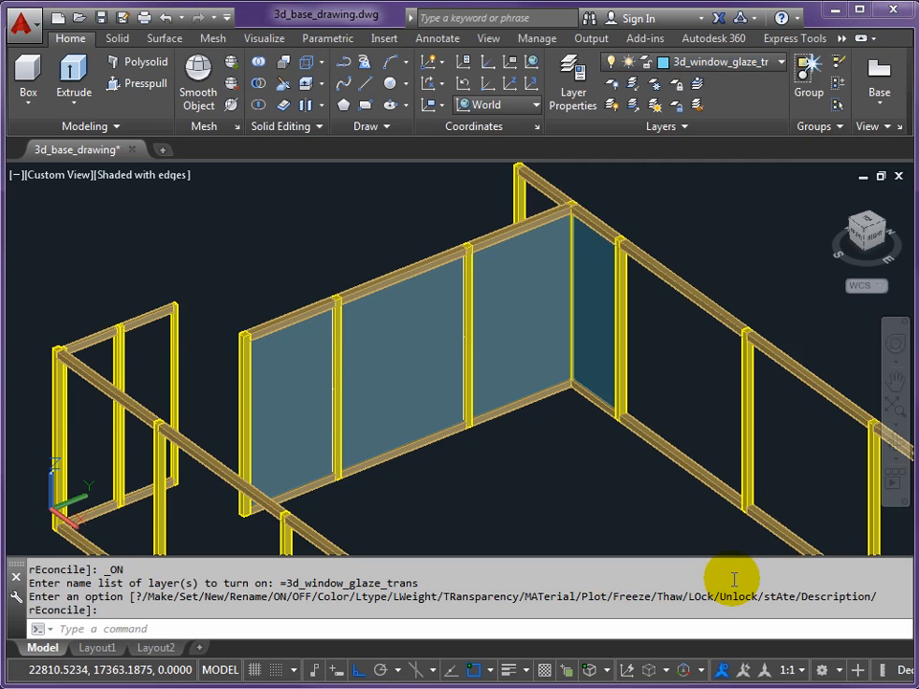
Step: Return the visual style to 2D Wireframe for work on the other building's two-bay end window frame
click(135, 177)
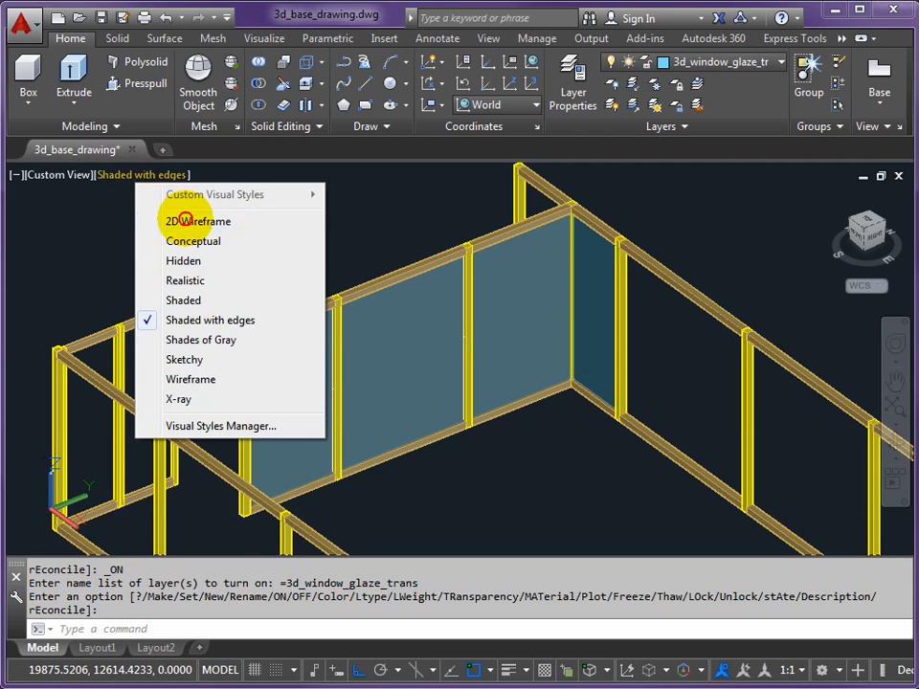
click(188, 223)
middle_drag(114, 417, 324, 296)
scroll(339, 220, up, 4)
middle_drag(337, 208, 347, 289)
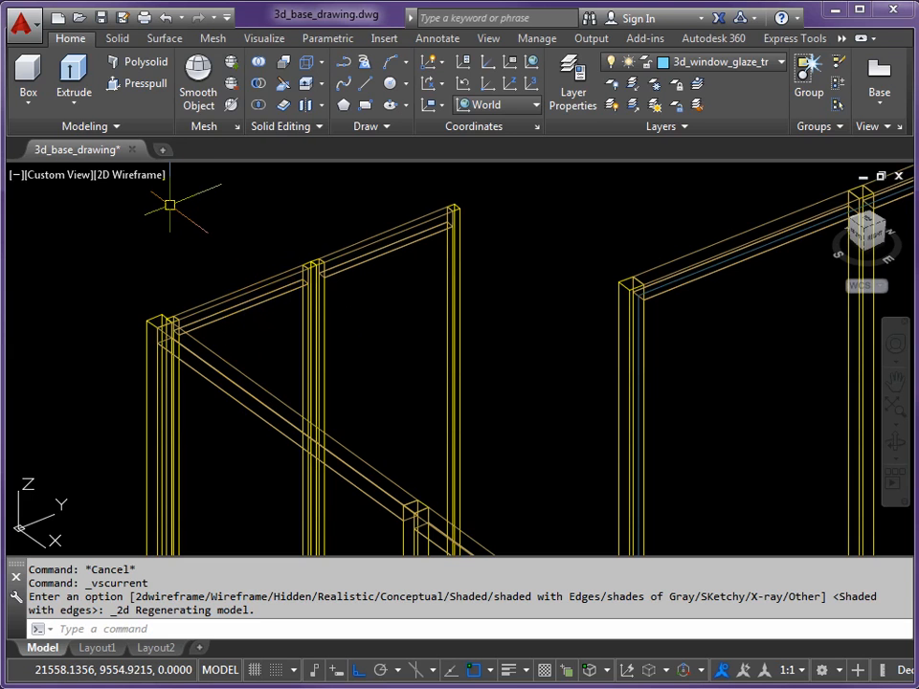
Step: Glaze the two-bay frame's outer bay with a 3DFACE through the inner end-edge midpoints of its top and bottom horizontal frames
key(Return)
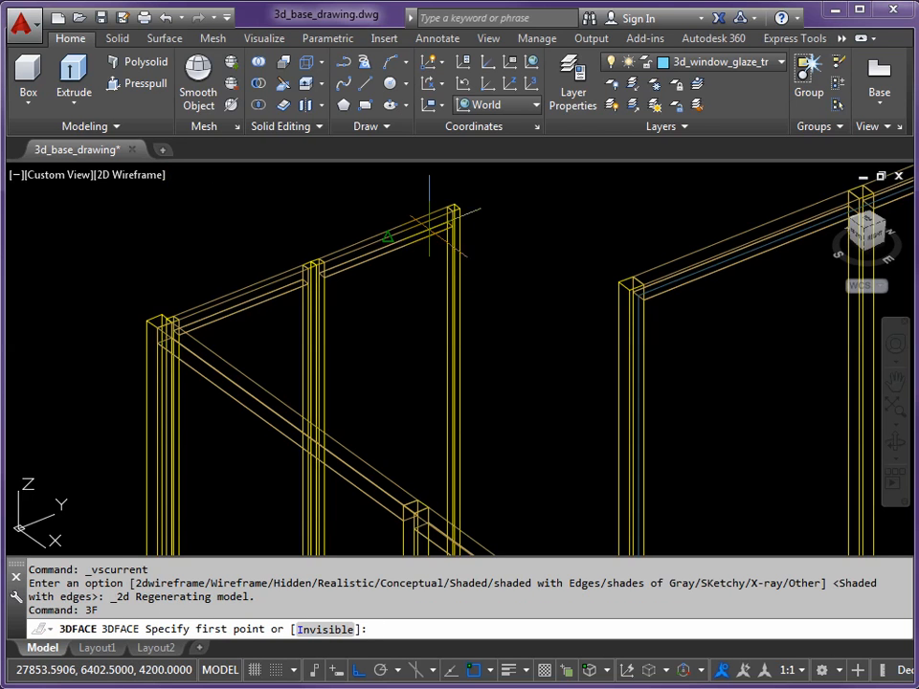
scroll(430, 227, up, 4)
click(471, 219)
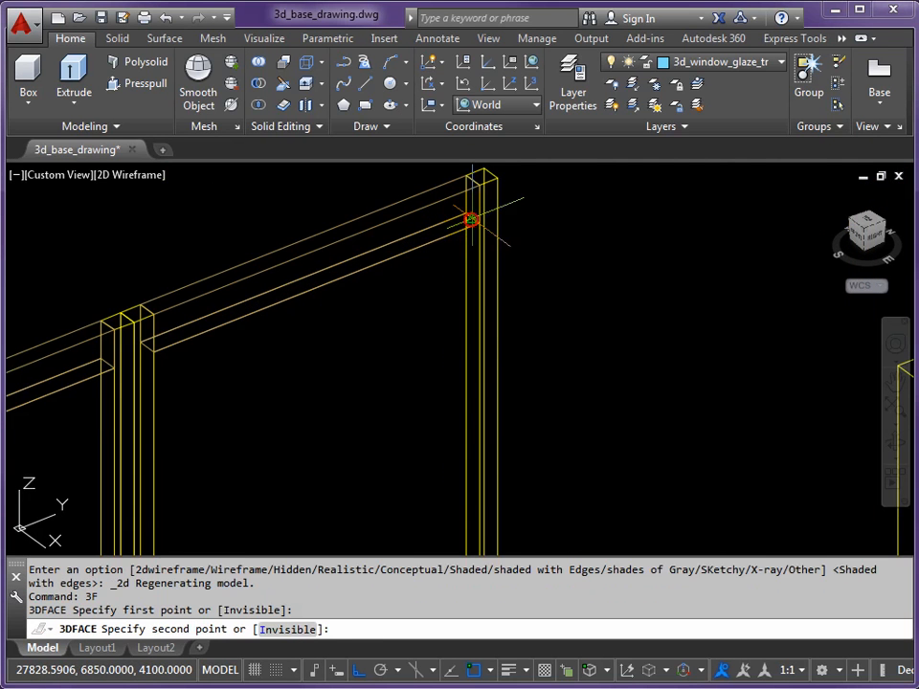
click(147, 349)
scroll(178, 415, down, 2)
middle_drag(176, 443, 184, 170)
scroll(188, 464, up, 3)
click(197, 457)
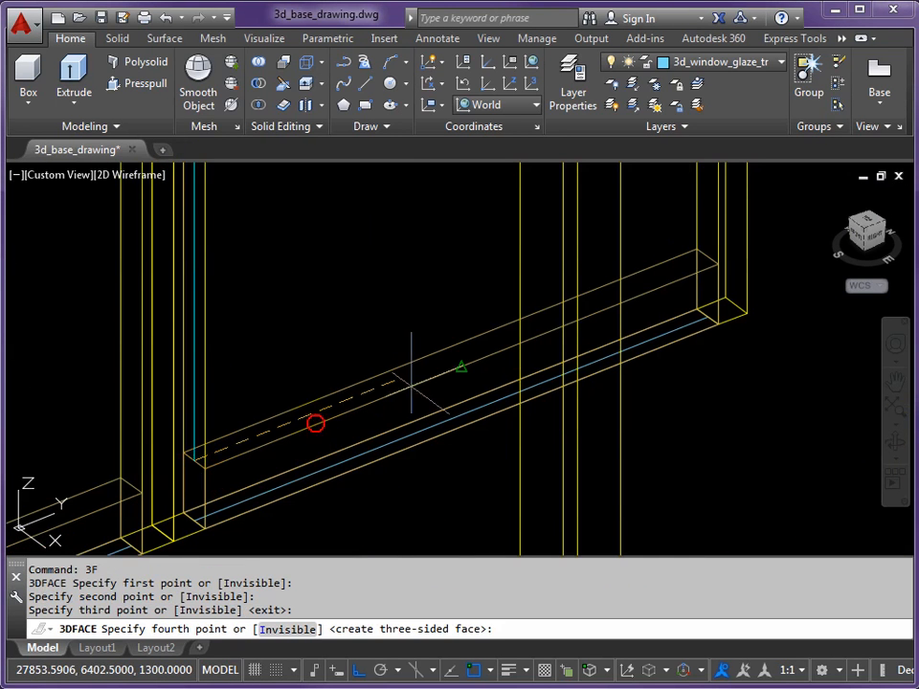
click(705, 256)
key(Return)
Step: Add a matching 3DFACE pane in the two-bay frame's other bay, next to the corner post, using the horizontal frames' end-edge midpoints
middle_drag(636, 325, 454, 347)
key(Return)
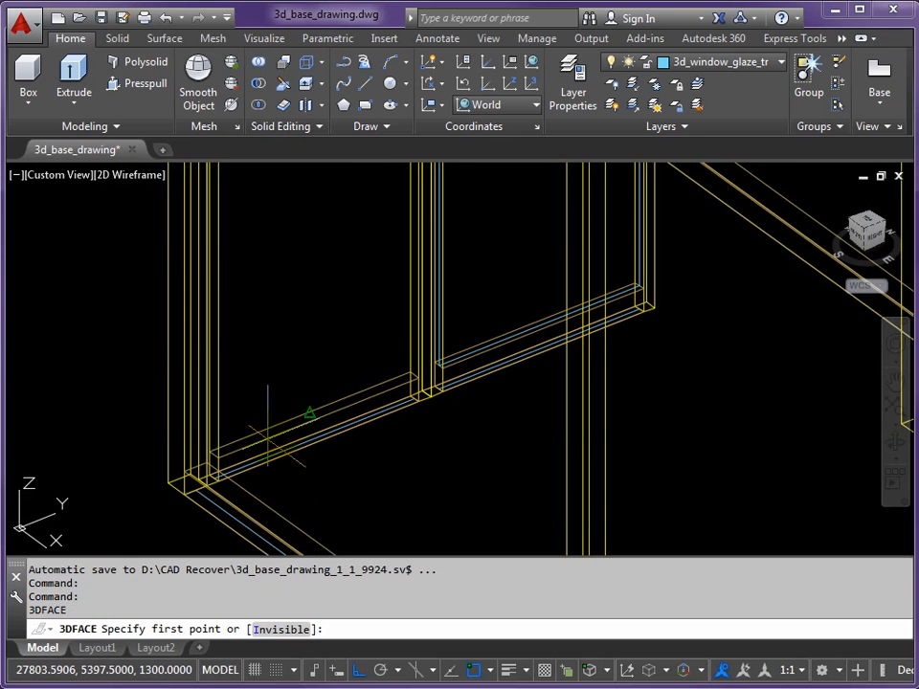
scroll(178, 450, up, 2)
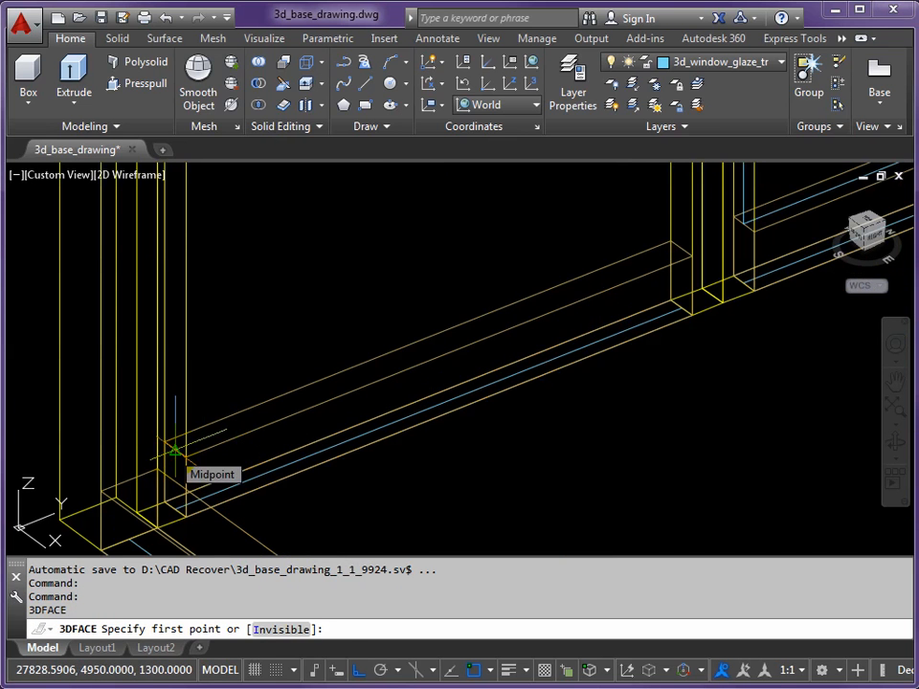
click(174, 450)
click(681, 256)
middle_drag(680, 257, 580, 310)
click(574, 321)
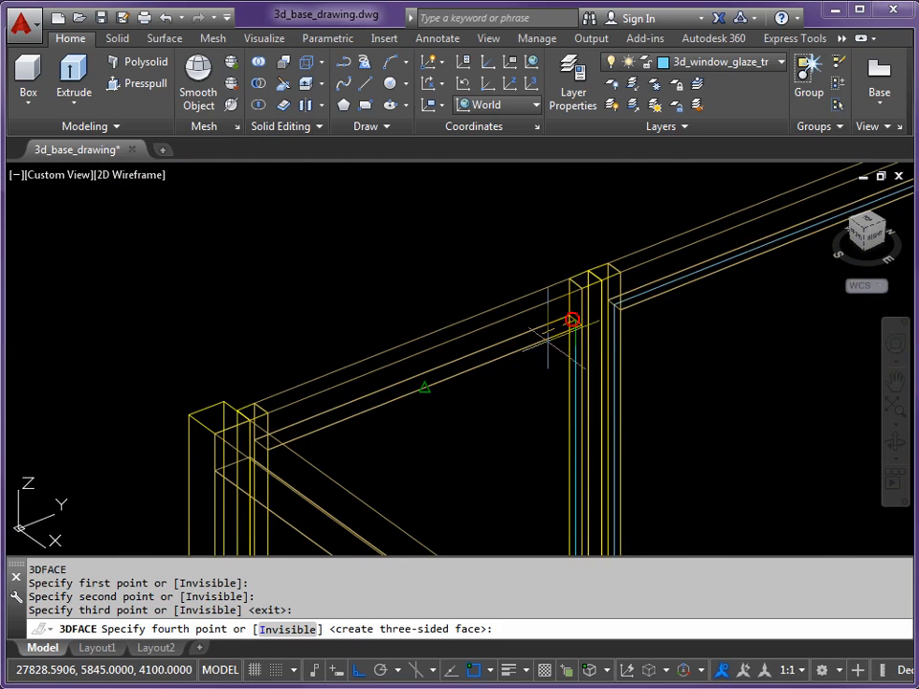
click(259, 445)
middle_drag(259, 445, 374, 242)
key(Return)
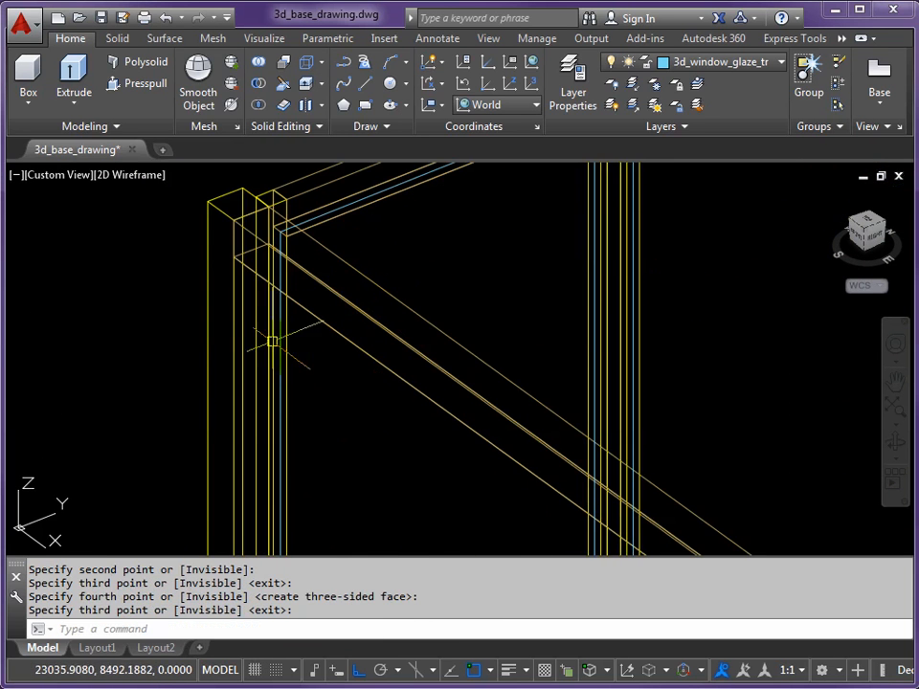
Step: Glaze the long four-bay window frame with one 3DFACE through the inner end-edge midpoints of its top and bottom horizontal frames
key(Return)
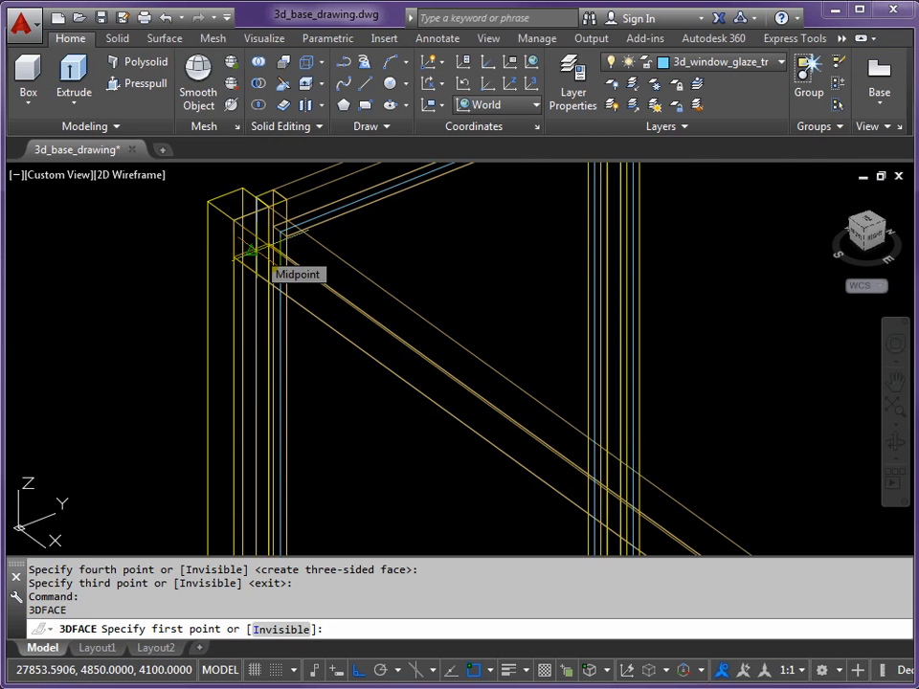
click(251, 250)
scroll(256, 359, down, 3)
scroll(277, 234, up, 5)
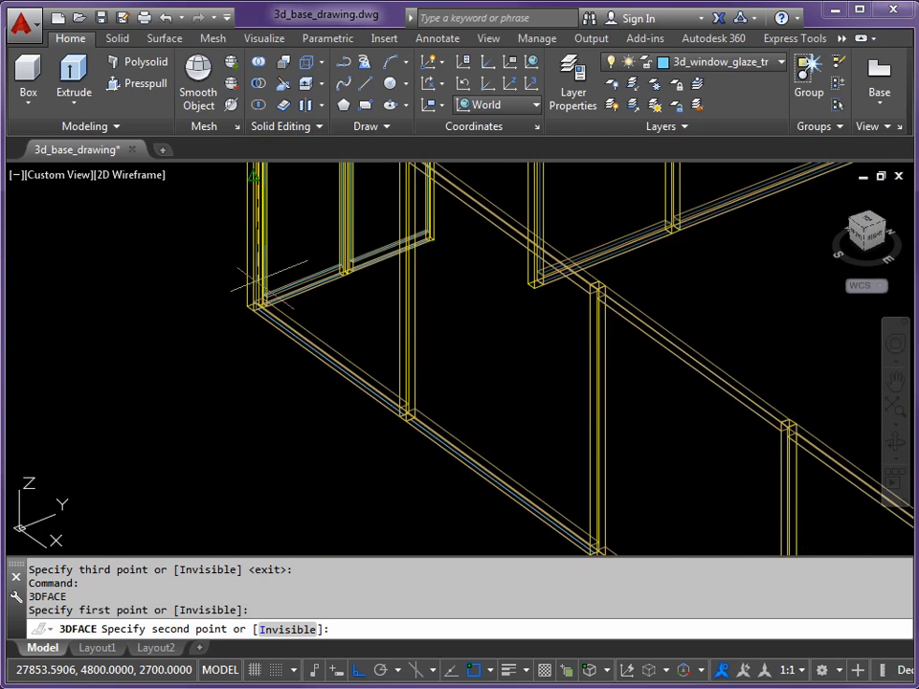
middle_drag(271, 235, 321, 316)
scroll(511, 460, up, 6)
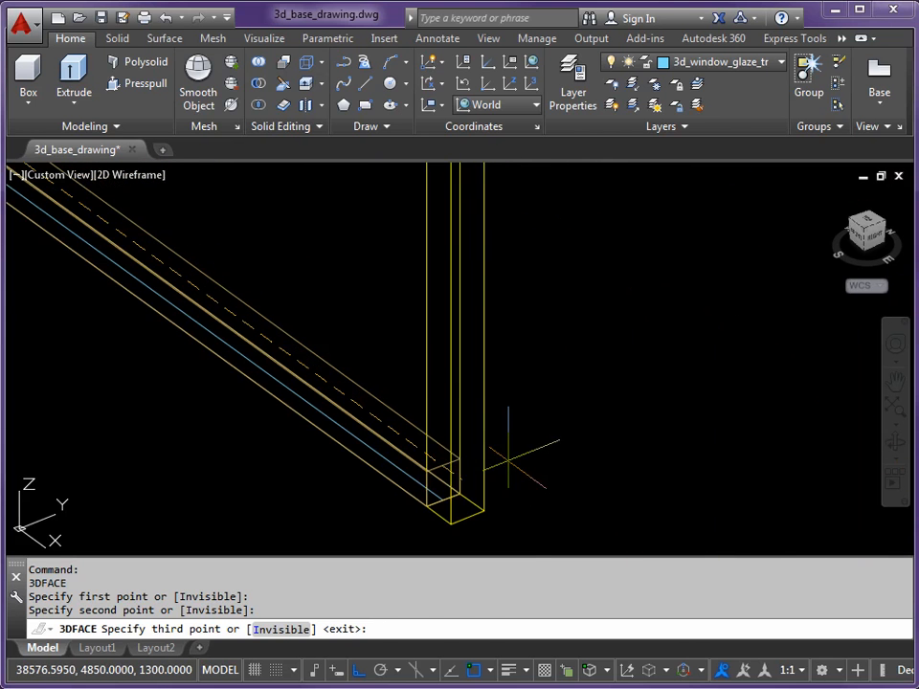
click(442, 466)
scroll(434, 447, down, 3)
middle_drag(434, 447, 428, 328)
scroll(403, 265, up, 4)
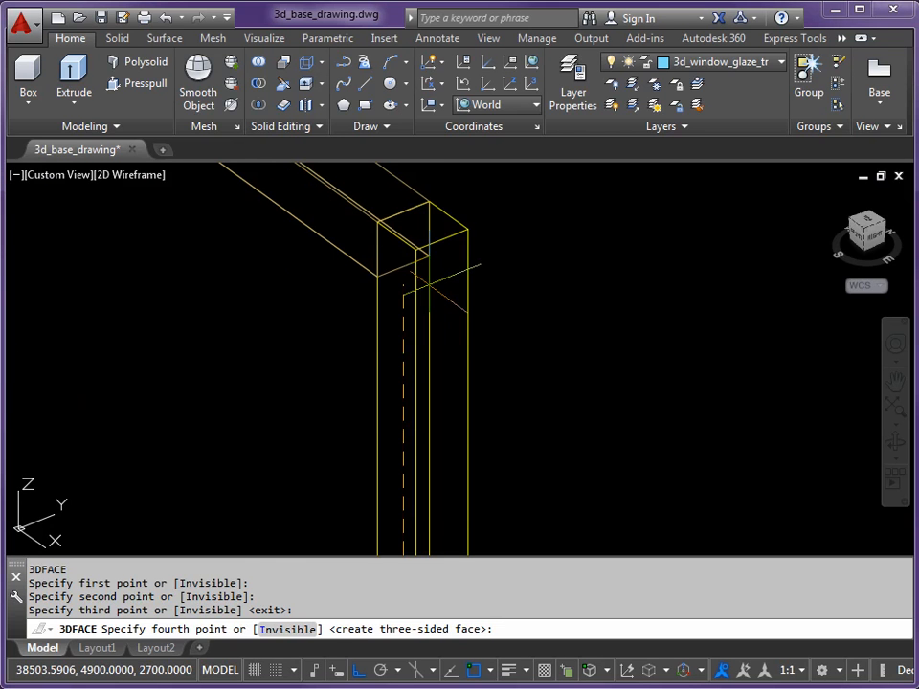
click(403, 265)
scroll(415, 325, down, 10)
key(Return)
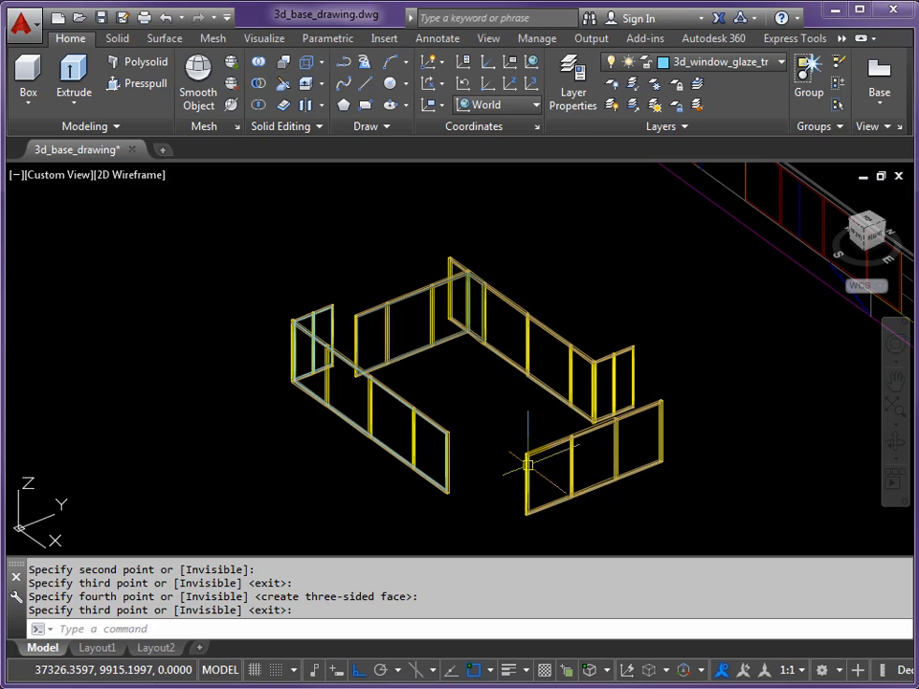
Step: Glaze the freestanding three-bay end frame with a single 3DFACE through the end-edge midpoints of its top and bottom horizontal frames
key(Return)
scroll(487, 402, up, 6)
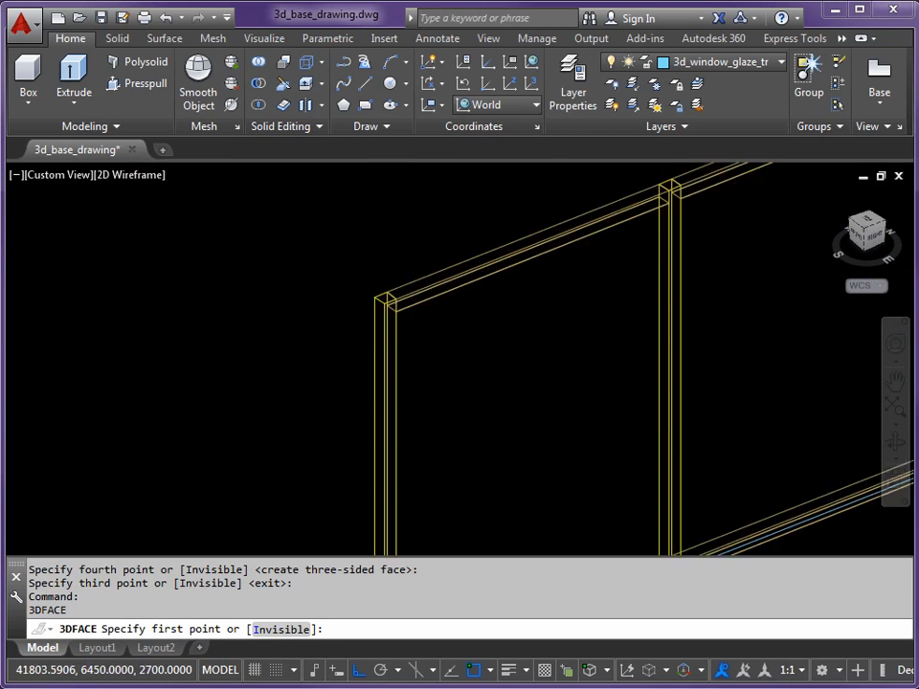
click(409, 260)
scroll(418, 324, down, 5)
middle_drag(441, 426, 380, 206)
scroll(356, 442, up, 5)
click(339, 410)
scroll(574, 335, down, 5)
middle_drag(594, 329, 406, 386)
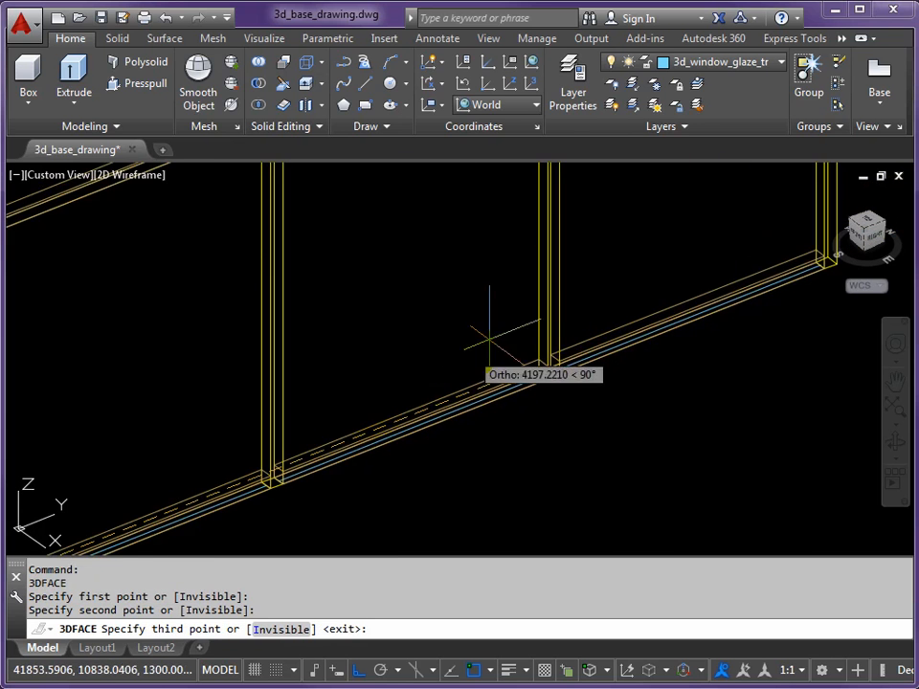
scroll(393, 426, up, 5)
scroll(443, 414, down, 2)
middle_drag(437, 375, 463, 472)
scroll(461, 264, up, 2)
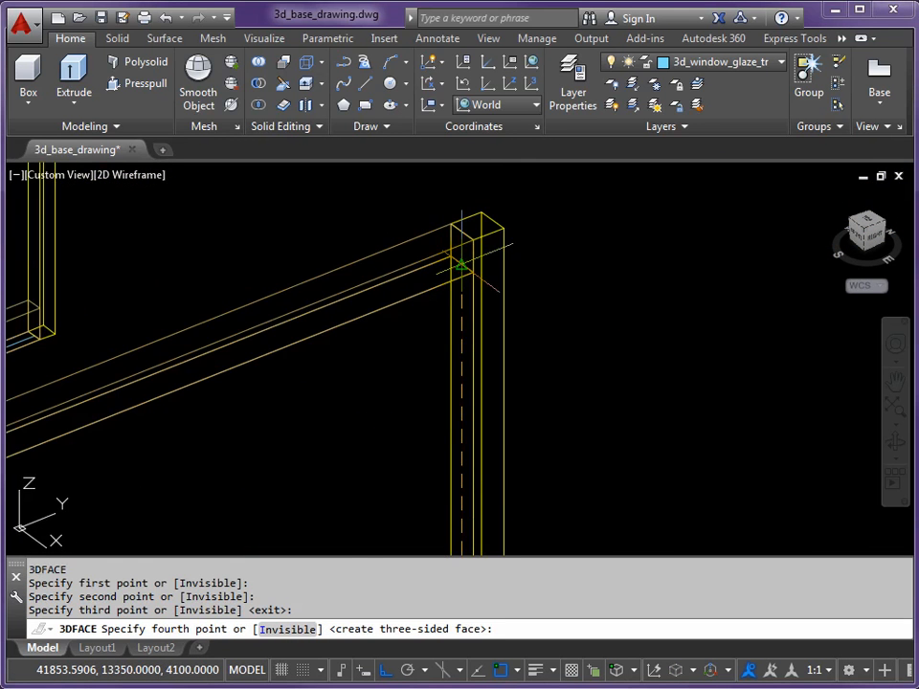
click(460, 264)
scroll(461, 265, down, 3)
middle_drag(345, 262, 514, 408)
key(Return)
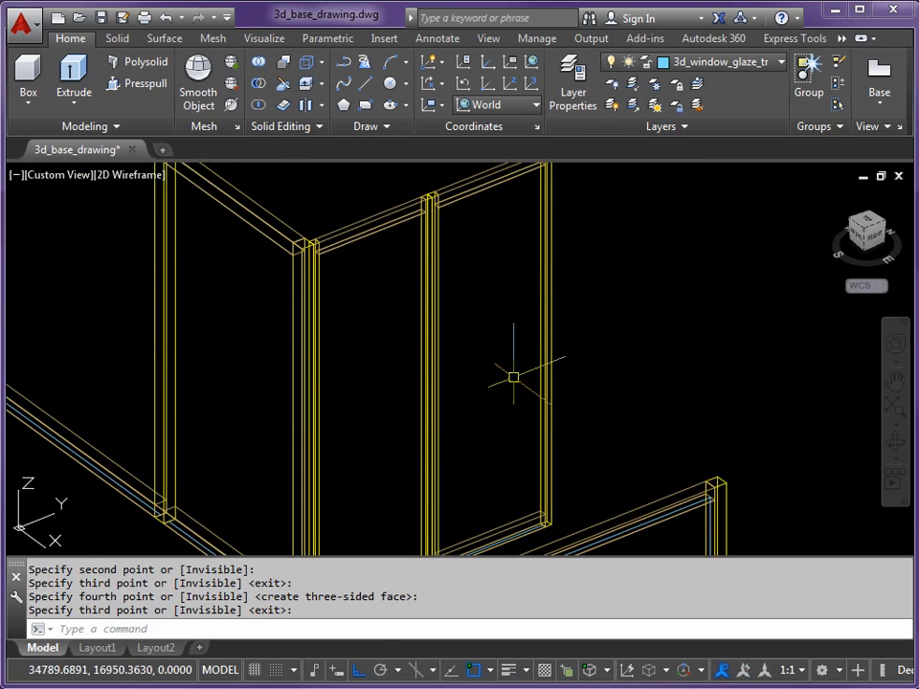
Step: Add a 3DFACE pane in the outer bay of the second two-bay end frame, snapping to the horizontal frames' end-edge midpoints
scroll(526, 232, up, 2)
middle_drag(526, 232, 499, 396)
key(Return)
scroll(531, 295, up, 5)
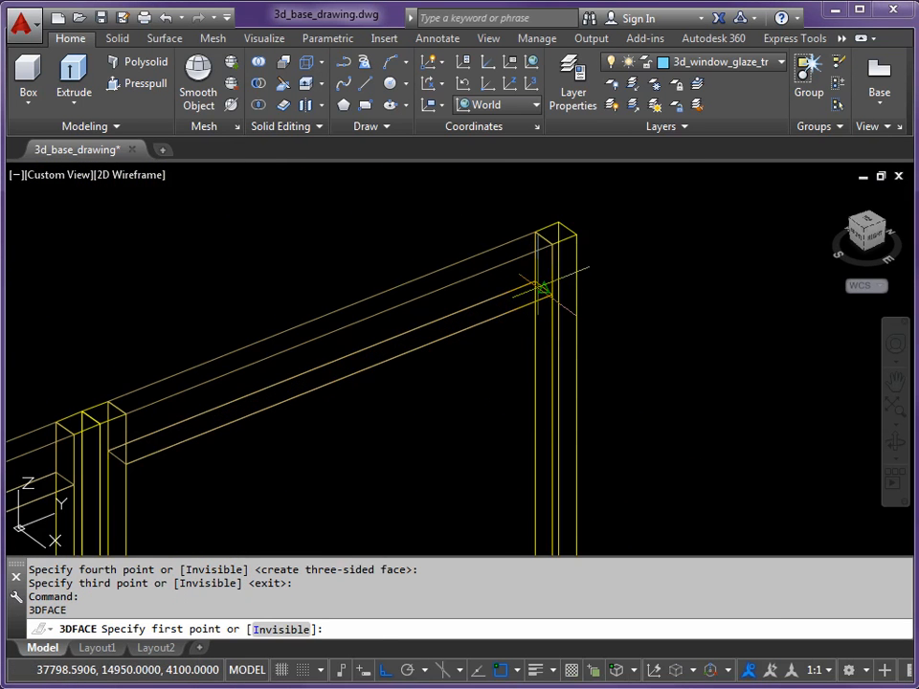
scroll(115, 460, down, 3)
middle_drag(203, 456, 225, 283)
scroll(252, 334, up, 4)
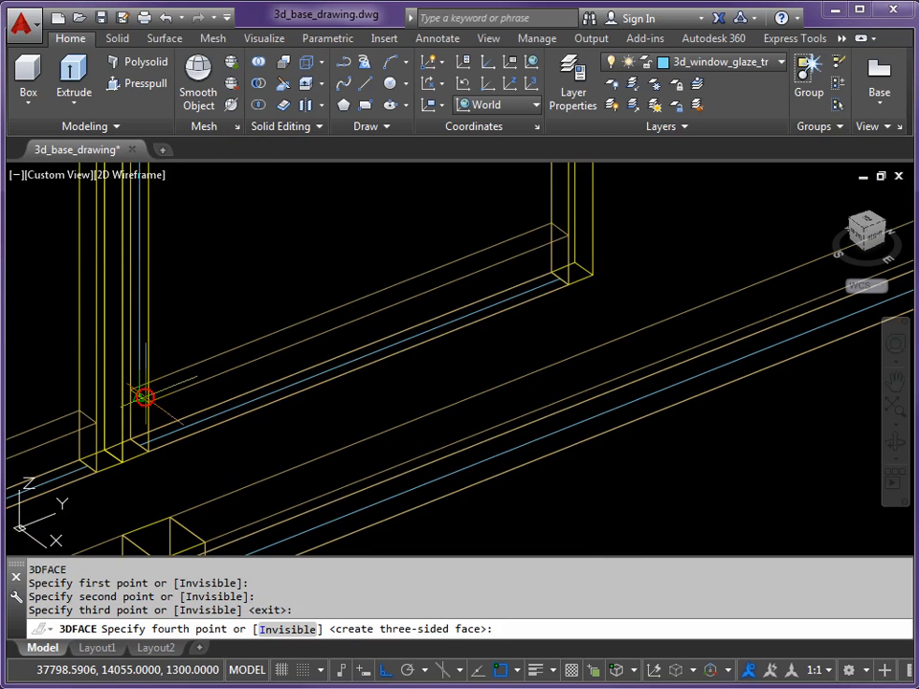
click(558, 231)
middle_drag(282, 328, 545, 328)
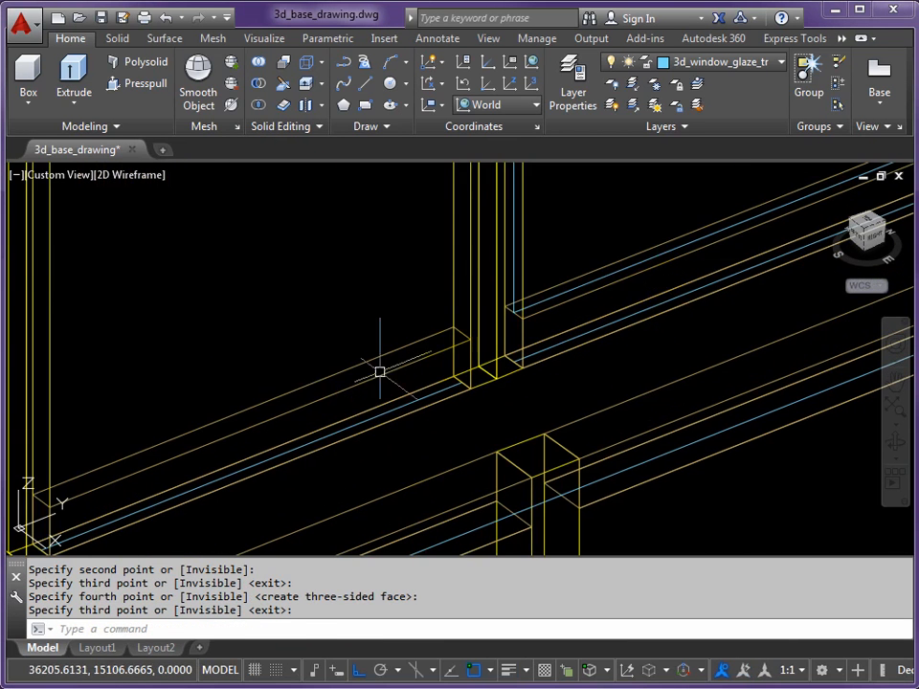
key(Return)
Step: Glaze the second two-bay frame's remaining bay beside the corner post with a 3DFACE through the horizontal frames' end-edge midpoints
key(Return)
click(43, 502)
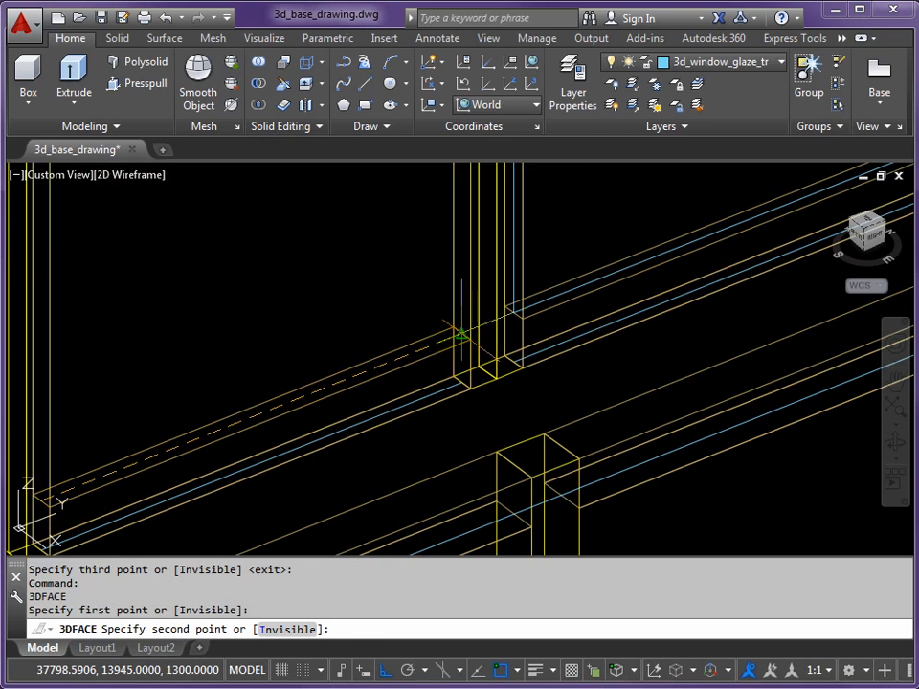
click(461, 334)
middle_drag(461, 325, 440, 417)
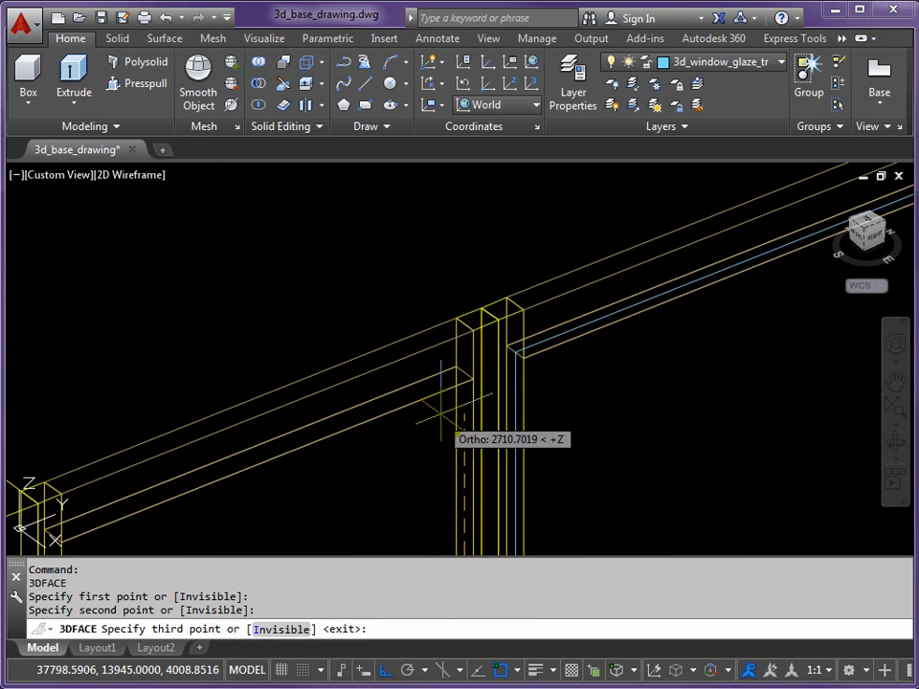
click(463, 373)
middle_drag(303, 463, 503, 346)
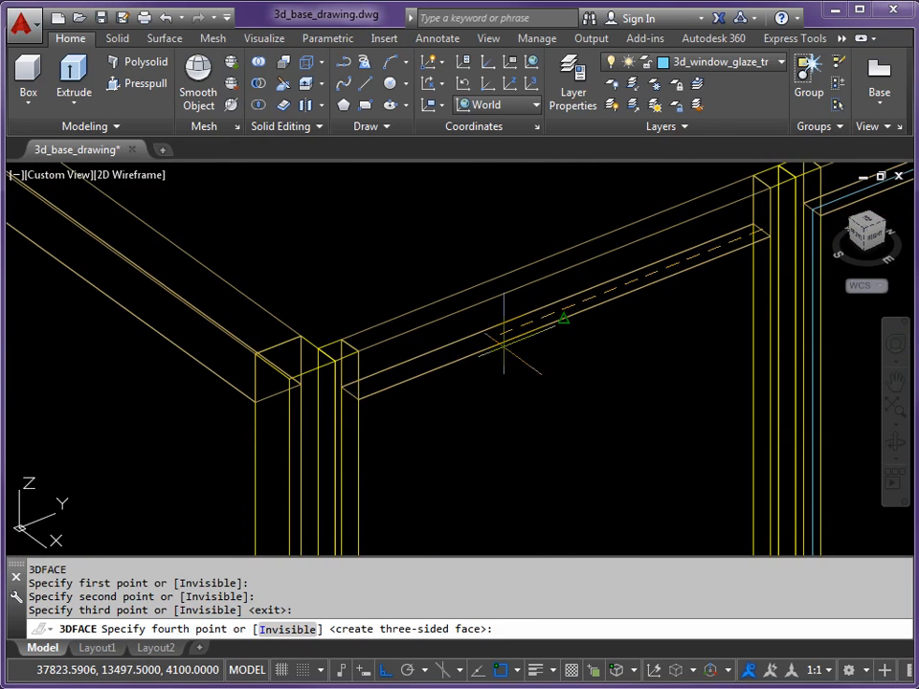
click(349, 392)
key(Return)
Step: Add one 3DFACE pane along the long rear frame, from the corner post to the post beside the already glazed bay
key(Return)
mouse_move(272, 400)
middle_down()
mouse_move(287, 451)
mouse_move(361, 433)
mouse_move(386, 356)
mouse_move(244, 306)
mouse_move(328, 404)
mouse_move(400, 463)
mouse_move(278, 409)
middle_up()
click(390, 391)
scroll(278, 410, up, 4)
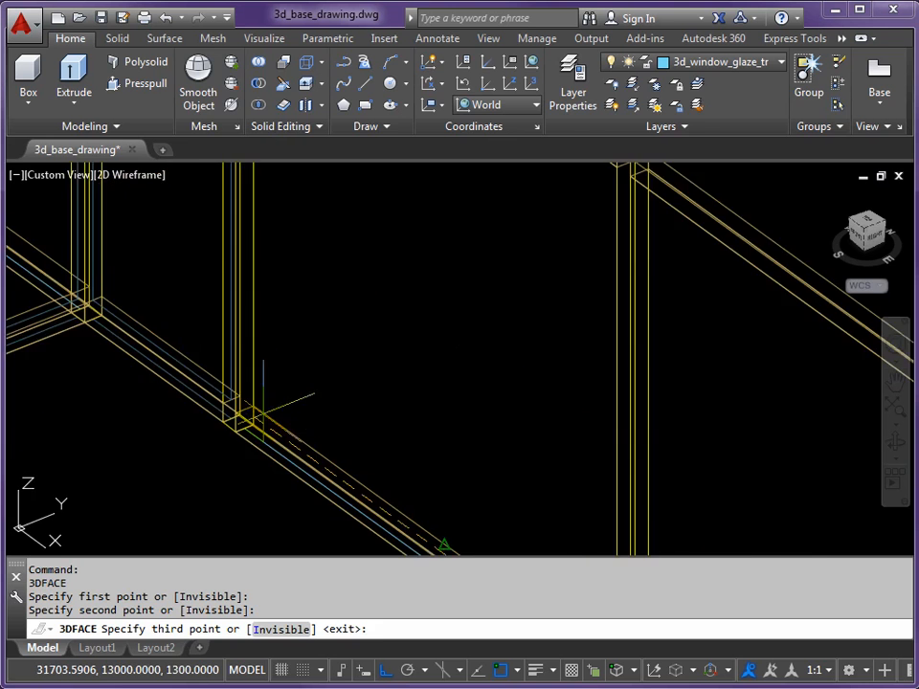
scroll(241, 323, down, 4)
middle_drag(282, 180, 256, 461)
middle_drag(190, 174, 190, 349)
click(203, 333)
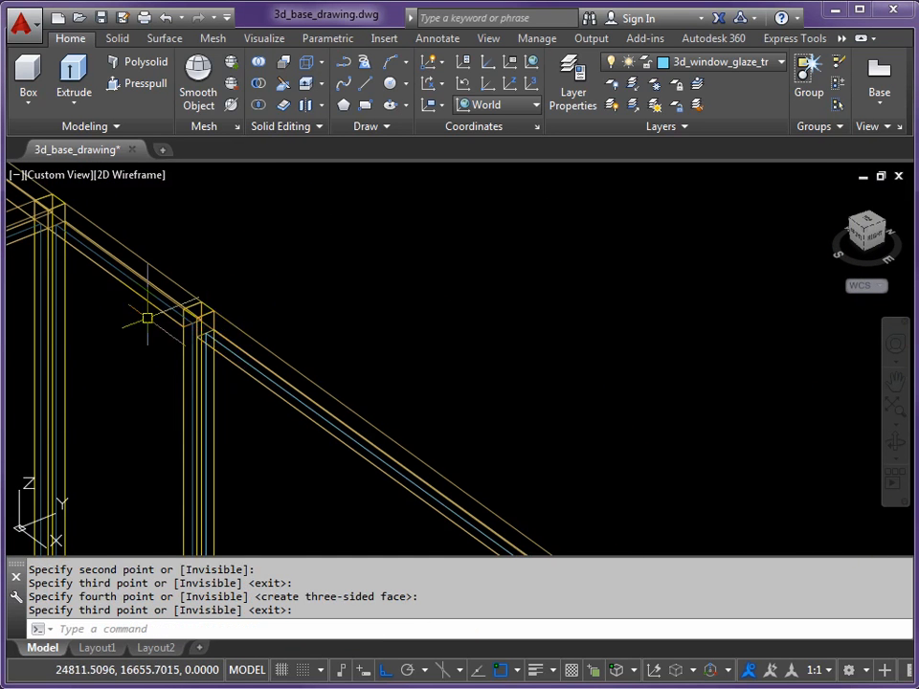
scroll(203, 333, down, 3)
scroll(479, 335, up, 5)
key(Return)
Step: Glaze the rear frame's end bay beyond the crossing partition frame with a 3DFACE through the horizontal frames' end-edge midpoints
key(Return)
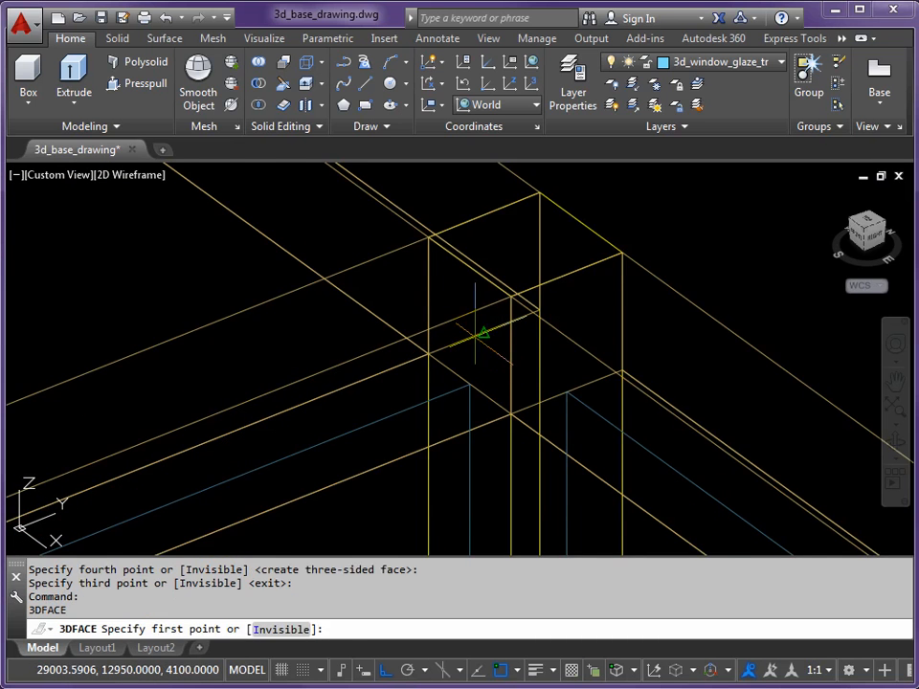
click(478, 335)
scroll(470, 371, down, 3)
click(240, 188)
scroll(239, 188, down, 3)
scroll(303, 375, up, 5)
click(261, 386)
scroll(261, 385, down, 3)
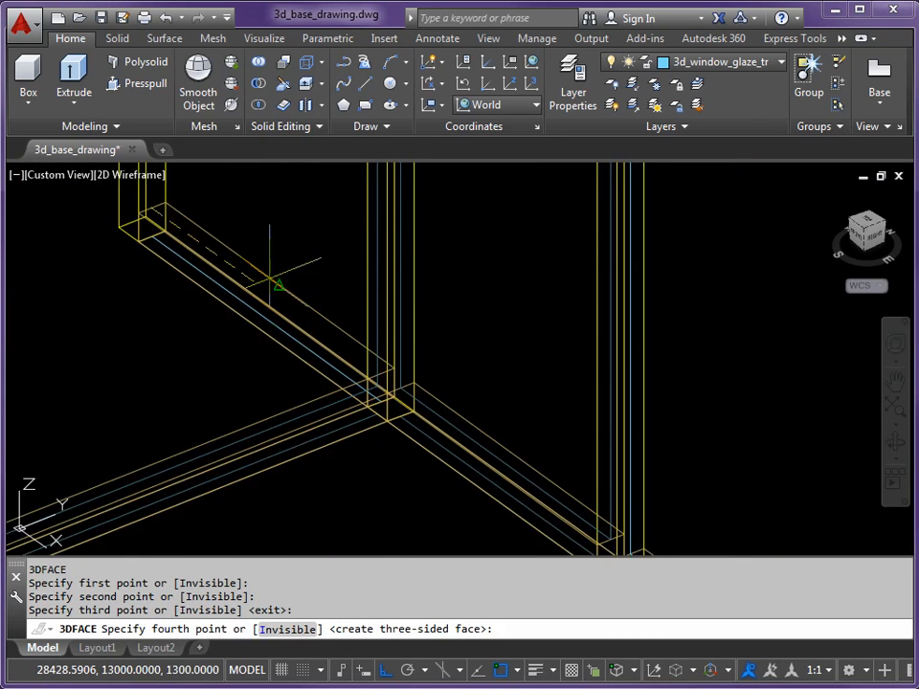
scroll(375, 376, up, 5)
click(375, 375)
key(Return)
Step: Display the model in the Shaded with edges visual style to check the glazing and find the remaining unglazed frames
scroll(394, 370, down, 2)
scroll(393, 370, down, 5)
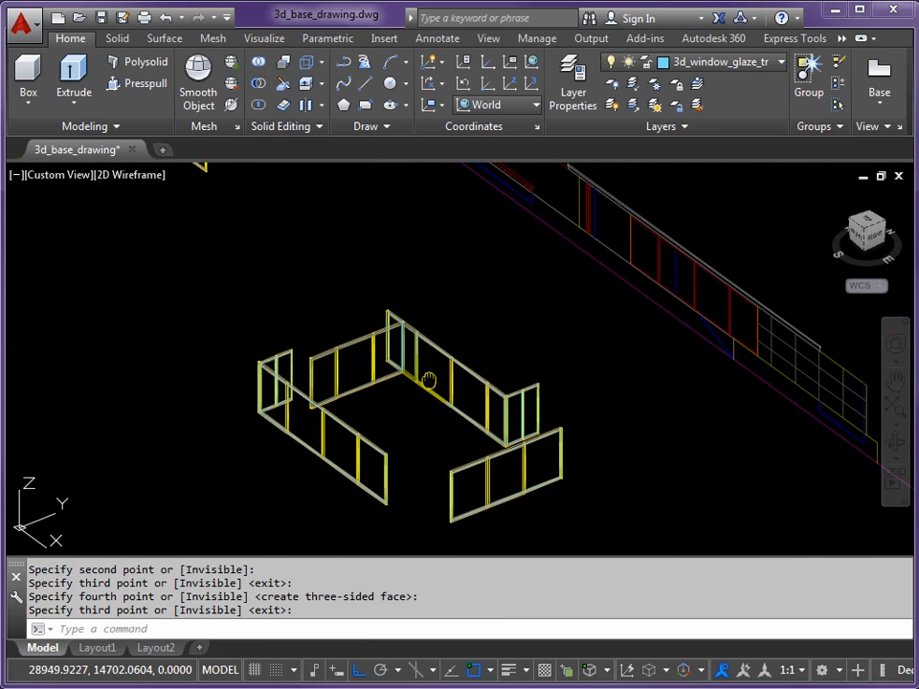
click(132, 175)
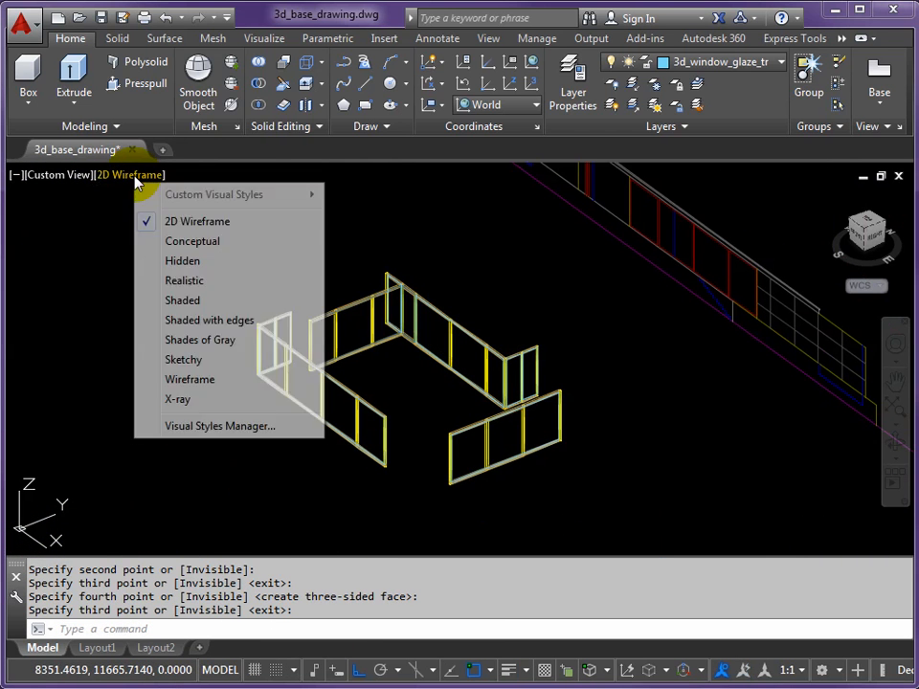
click(201, 321)
middle_drag(250, 327, 434, 540)
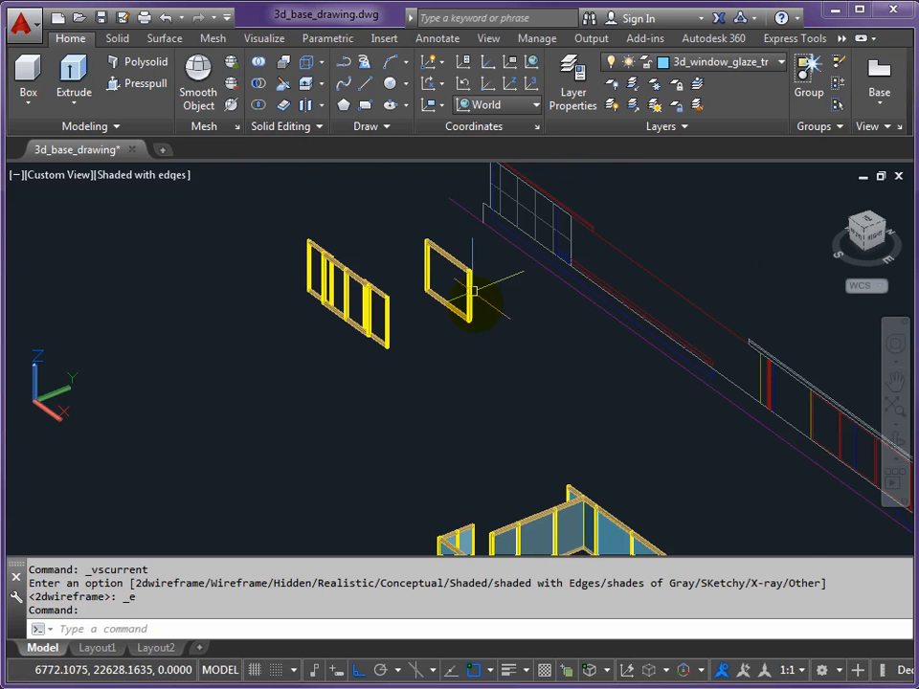
Step: Return the visual style to 2D Wireframe for work on the separate single-bay window frame
click(155, 179)
click(180, 219)
scroll(408, 267, up, 5)
middle_drag(488, 255, 440, 321)
Step: Glaze the separate single-bay window frame with a 3DFACE through the end-edge midpoints of its top and bottom horizontal frames
key(Escape)
key(Escape)
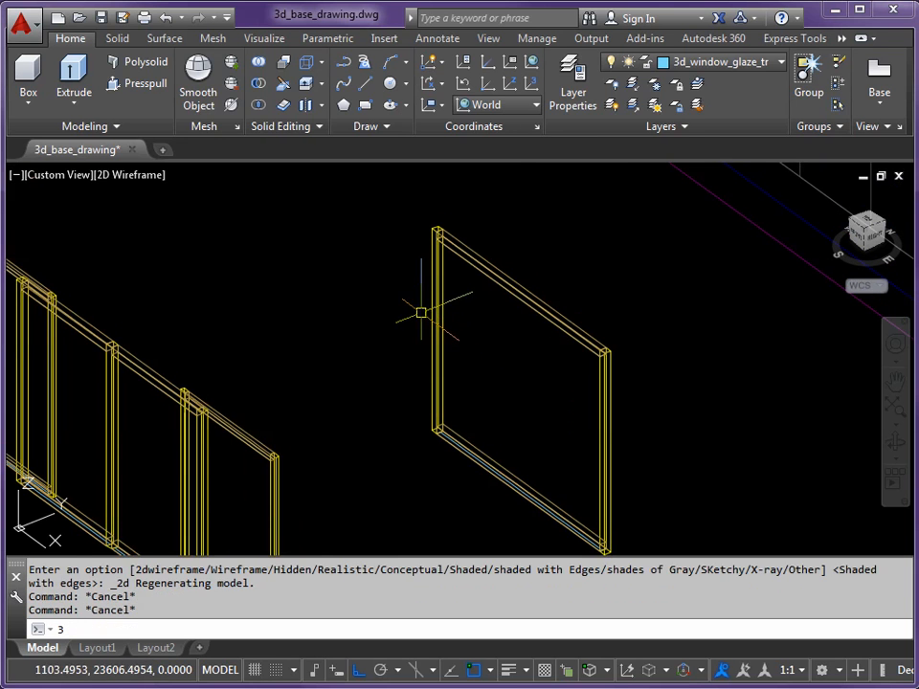
text(3F)
key(Return)
scroll(440, 233, up, 4)
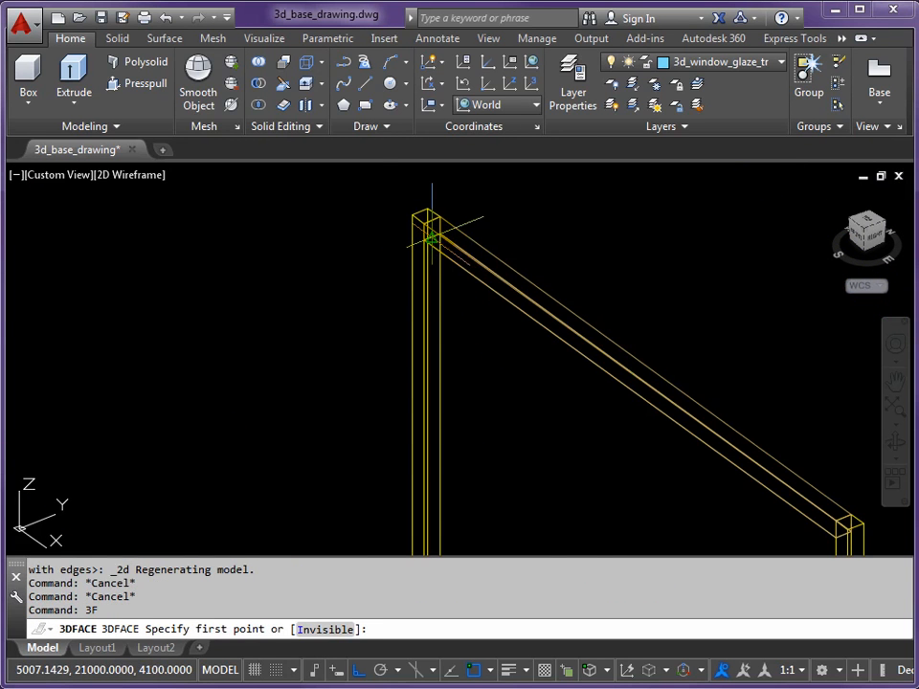
click(431, 238)
middle_drag(431, 430, 392, 134)
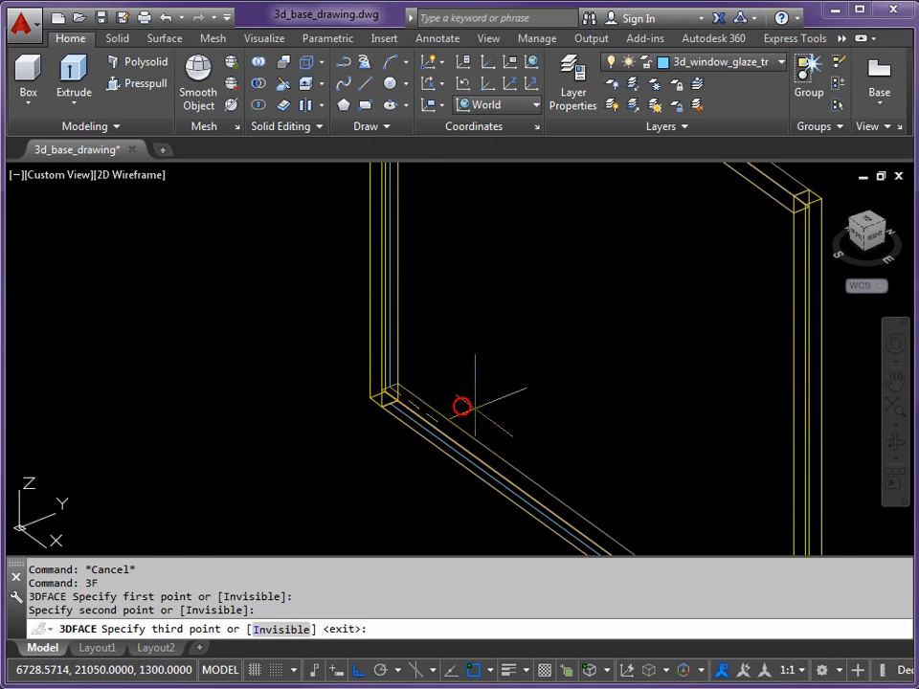
middle_drag(386, 387, 309, 285)
click(497, 456)
middle_drag(450, 210, 447, 463)
middle_drag(459, 172, 468, 312)
middle_drag(459, 143, 455, 235)
click(451, 240)
scroll(303, 332, down, 6)
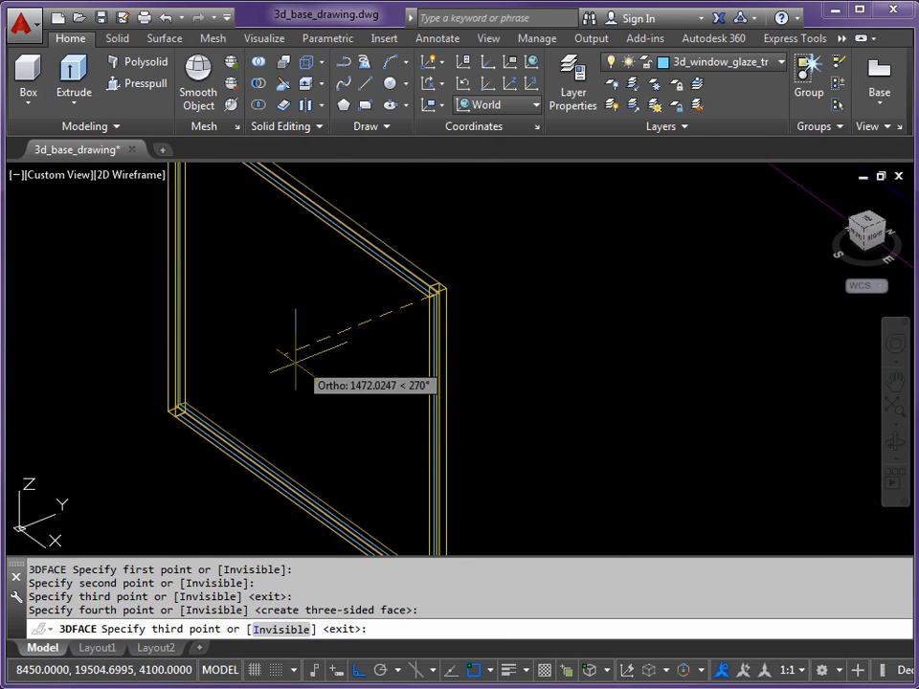
key(Return)
Step: Add a 3DFACE pane to the single-bay end frame nearest the separate window, where it overlaps the neighbouring two-bay frame
scroll(387, 397, up, 6)
scroll(386, 398, up, 3)
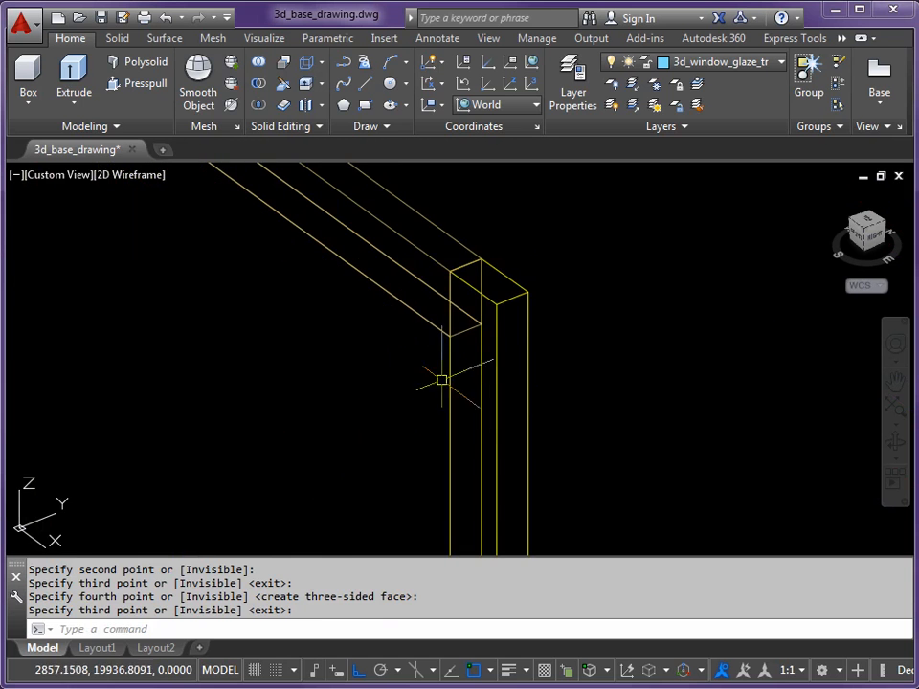
key(Return)
click(468, 329)
scroll(329, 322, down, 3)
scroll(307, 251, up, 2)
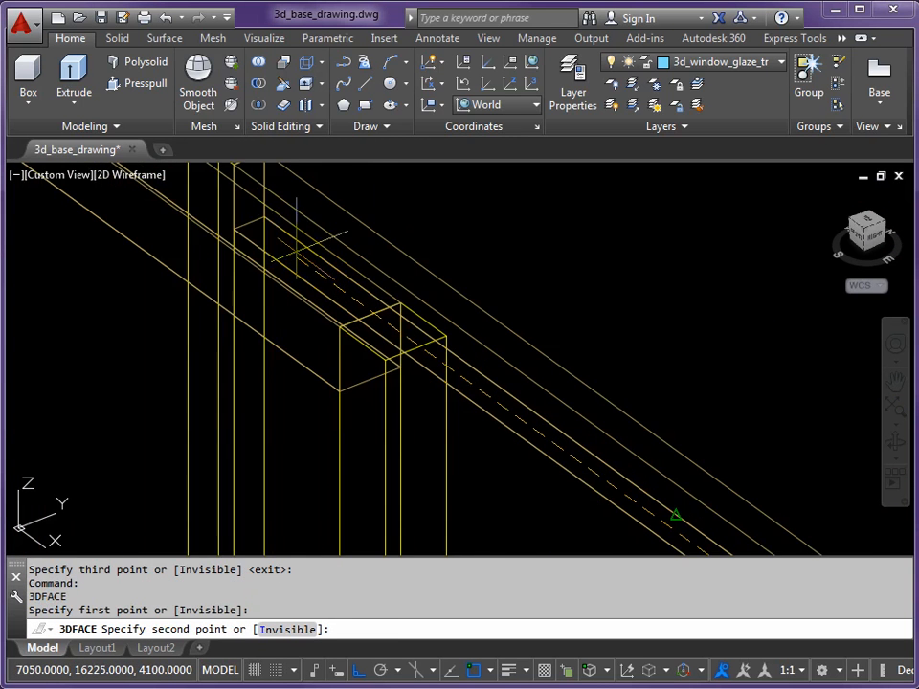
click(248, 223)
scroll(247, 223, down, 5)
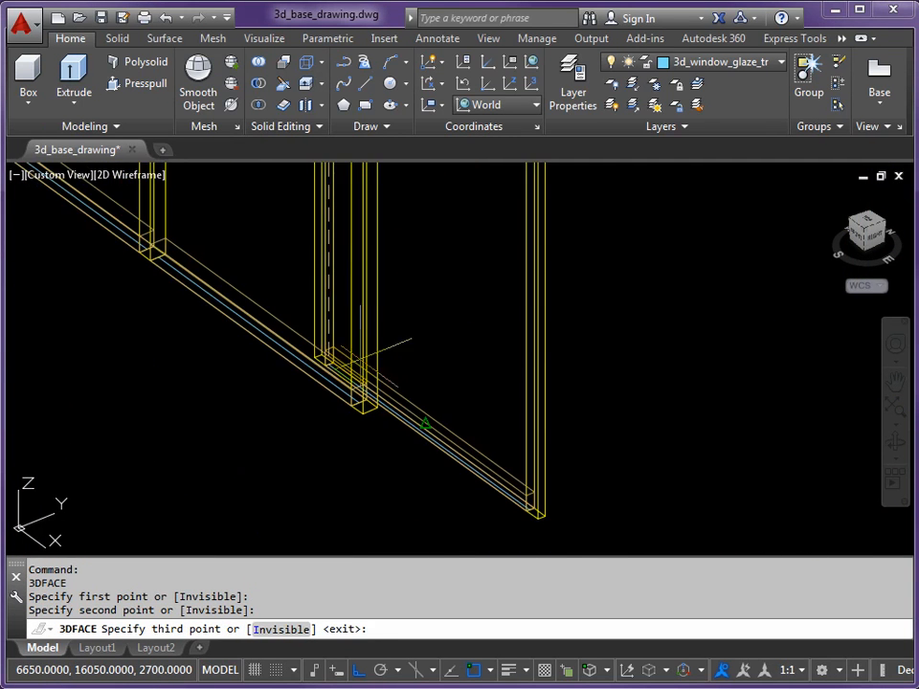
scroll(308, 356, up, 4)
middle_drag(579, 457, 298, 290)
middle_drag(531, 476, 236, 241)
click(541, 473)
scroll(381, 426, down, 4)
middle_drag(183, 334, 324, 341)
scroll(418, 417, up, 4)
key(Return)
Step: Glaze the middle two-bay frame of the overlapping row from its back side with one 3DFACE through the horizontal frames' end-edge midpoints
key(Return)
key(Escape)
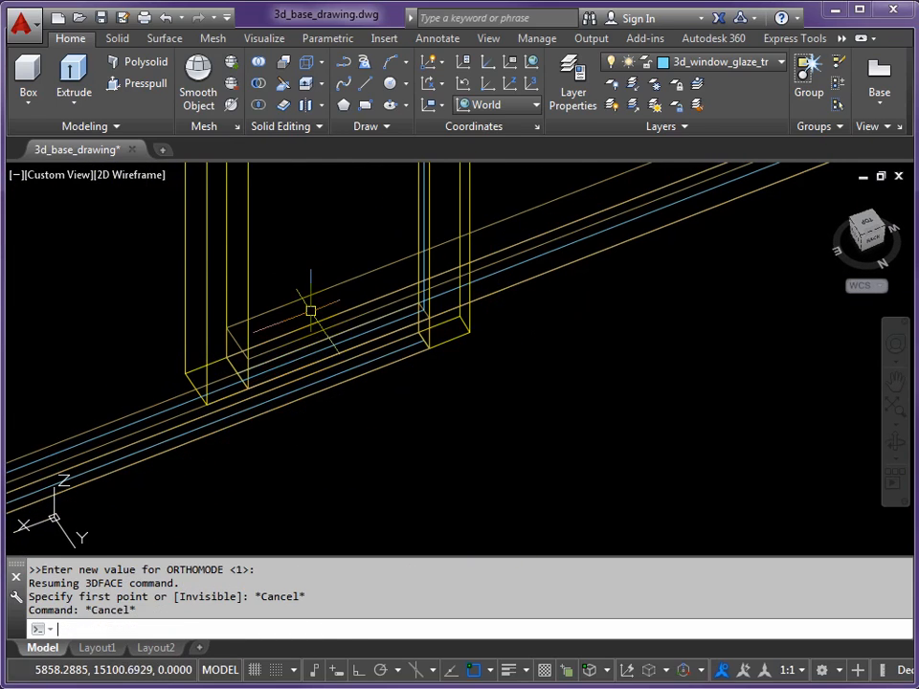
key(Return)
click(239, 343)
scroll(373, 328, down, 4)
middle_drag(409, 320, 203, 457)
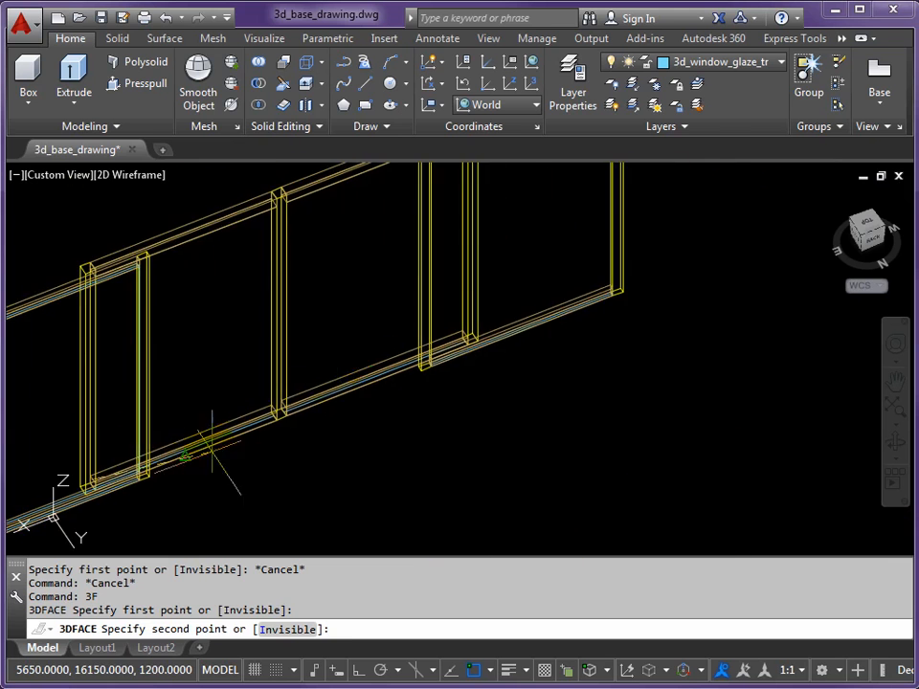
scroll(404, 338, up, 4)
click(659, 300)
scroll(659, 300, down, 3)
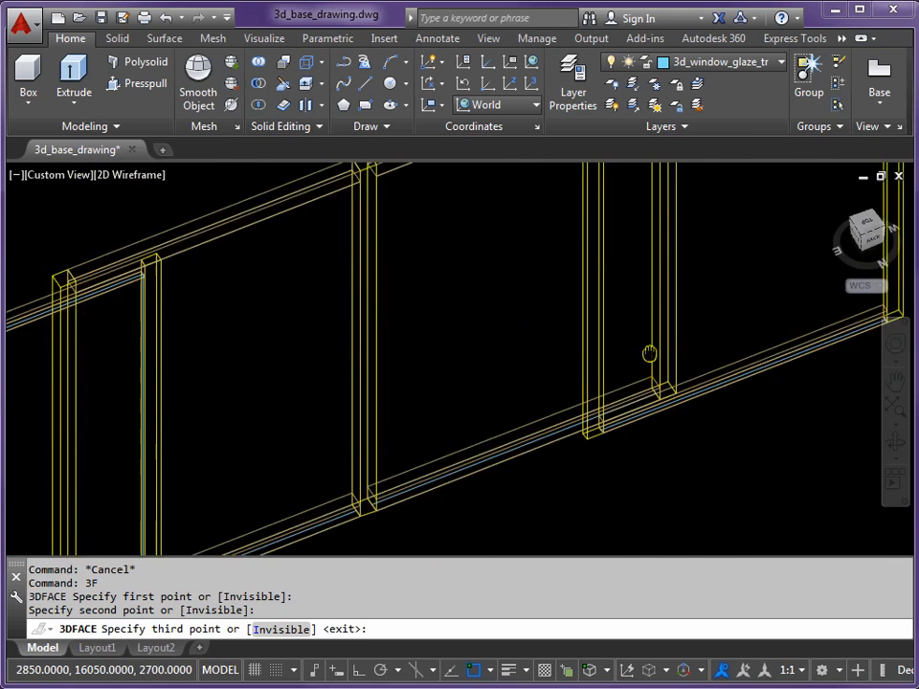
scroll(625, 222, up, 4)
scroll(632, 220, up, 4)
click(605, 224)
scroll(511, 283, down, 6)
middle_drag(262, 404, 793, 206)
scroll(144, 434, up, 4)
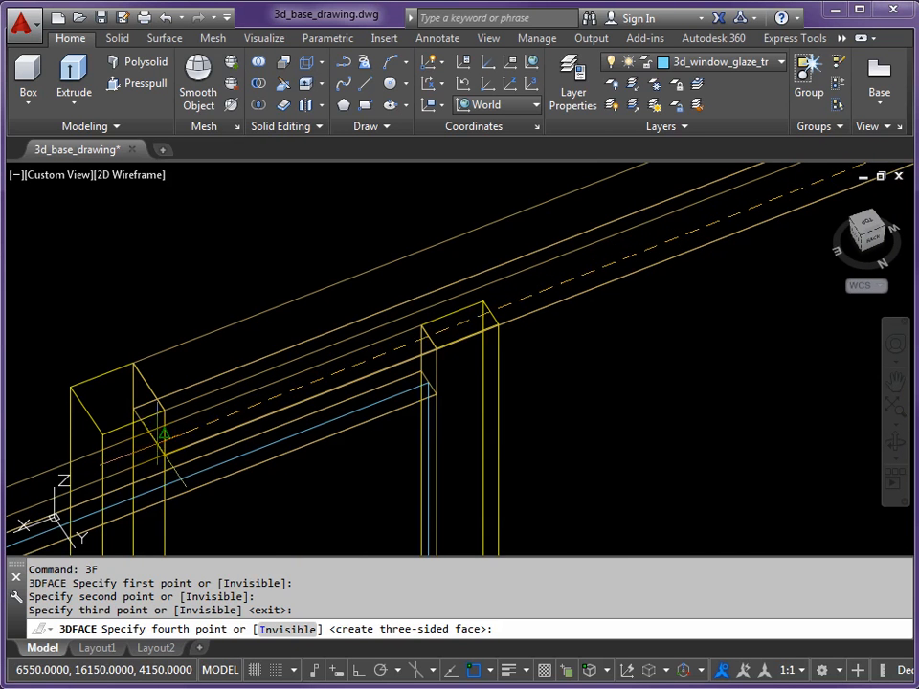
click(183, 445)
key(Return)
Step: Add a 3DFACE pane to the single-bay frame at the row's other end, using its top and bottom frames' end-edge midpoints
scroll(183, 445, down, 6)
middle_drag(416, 437, 141, 424)
middle_drag(451, 317, 422, 410)
scroll(649, 238, up, 6)
key(Return)
click(659, 194)
scroll(257, 389, down, 4)
middle_drag(22, 459, 365, 340)
scroll(366, 329, up, 4)
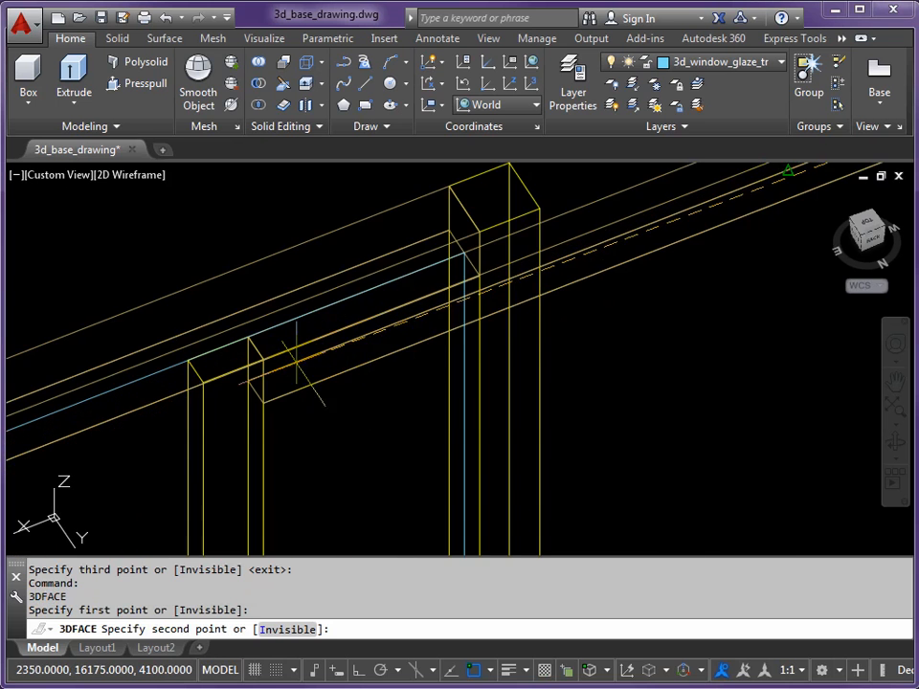
click(256, 392)
scroll(255, 393, down, 3)
middle_drag(328, 513, 307, 359)
scroll(307, 359, up, 3)
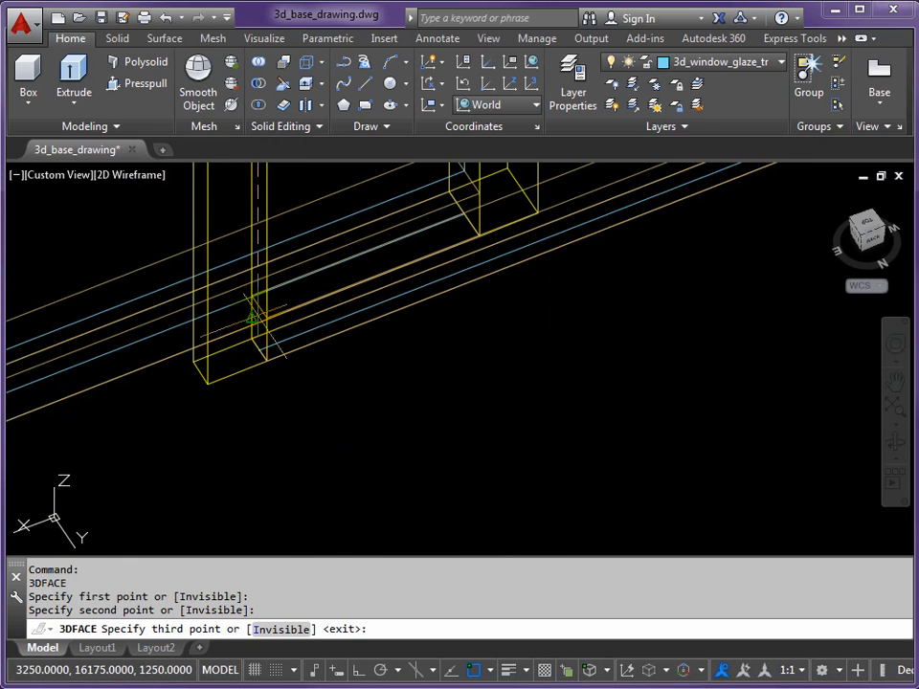
click(263, 308)
scroll(537, 348, down, 3)
scroll(422, 368, up, 3)
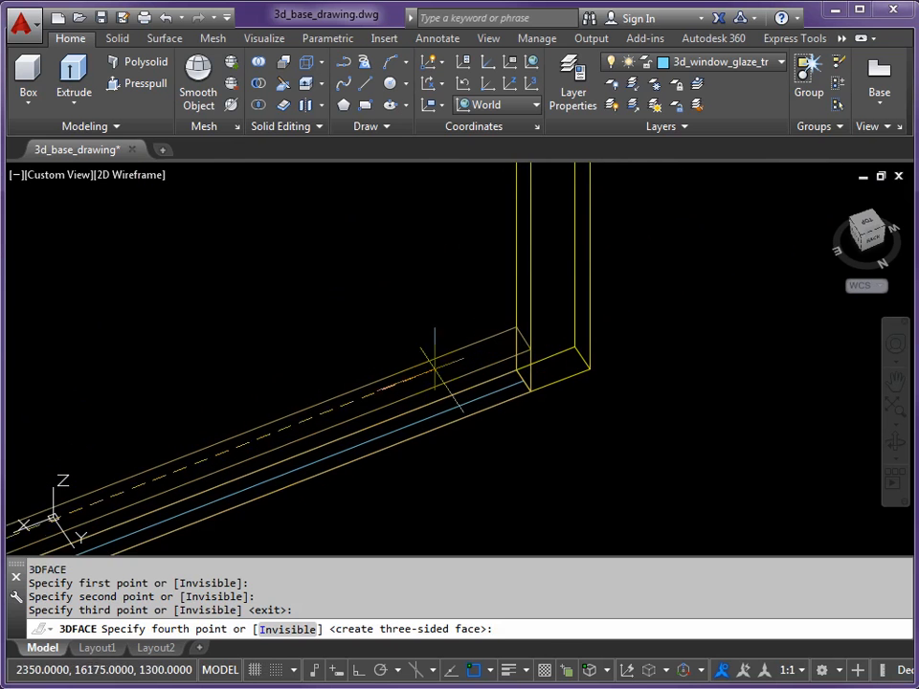
click(524, 338)
key(Return)
Step: Display the whole model in the Shaded with edges visual style and examine the completed glazing from the front side
scroll(479, 378, down, 10)
mouse_move(359, 402)
middle_down()
mouse_move(545, 304)
mouse_move(609, 290)
mouse_move(698, 293)
mouse_move(698, 303)
middle_up()
scroll(698, 303, down, 2)
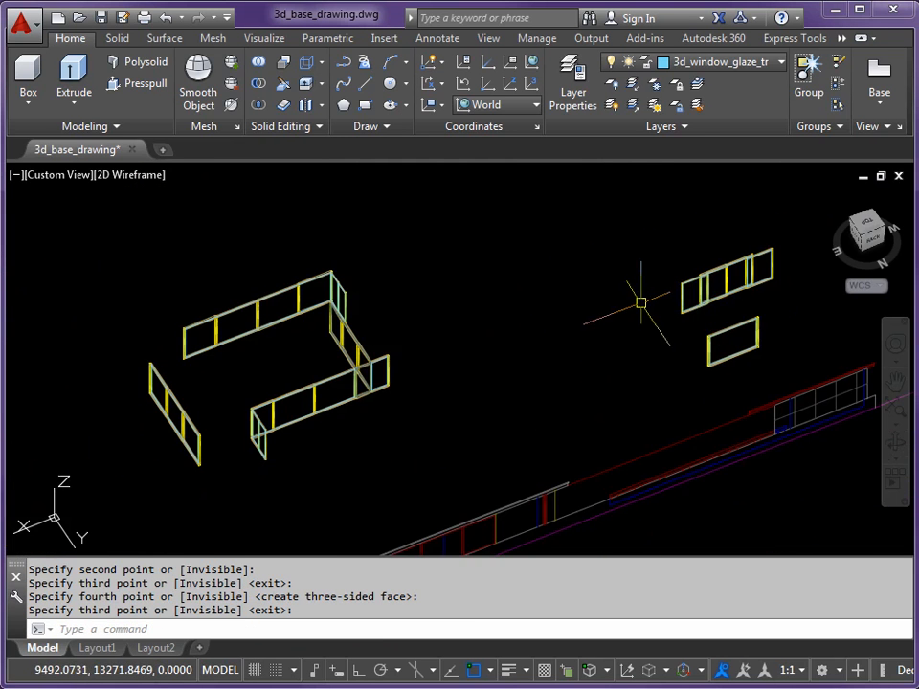
middle_drag(299, 278, 303, 265)
click(113, 175)
click(188, 317)
shift+middle_drag(403, 371, 495, 334)
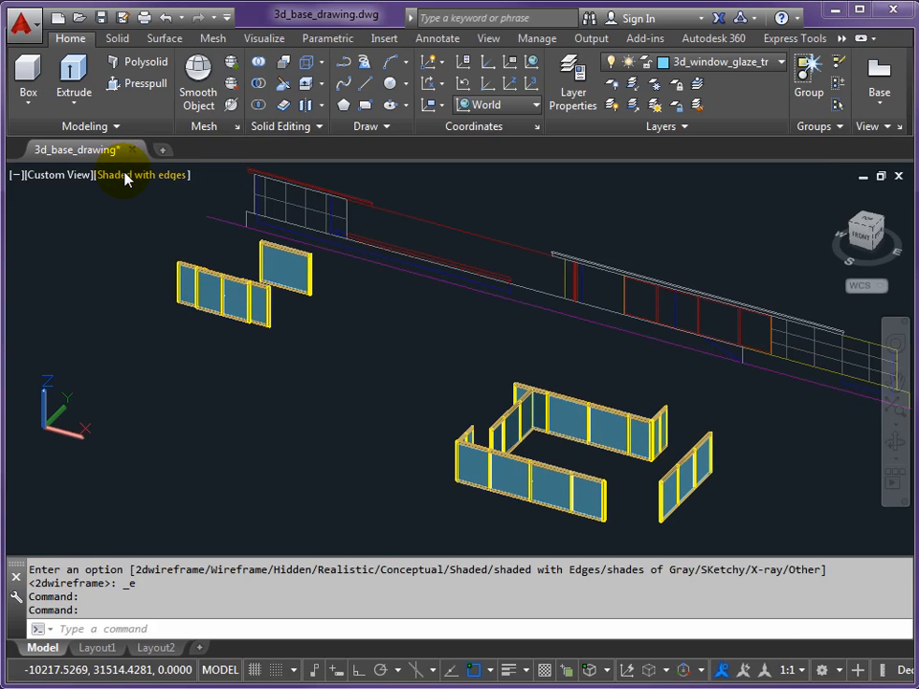